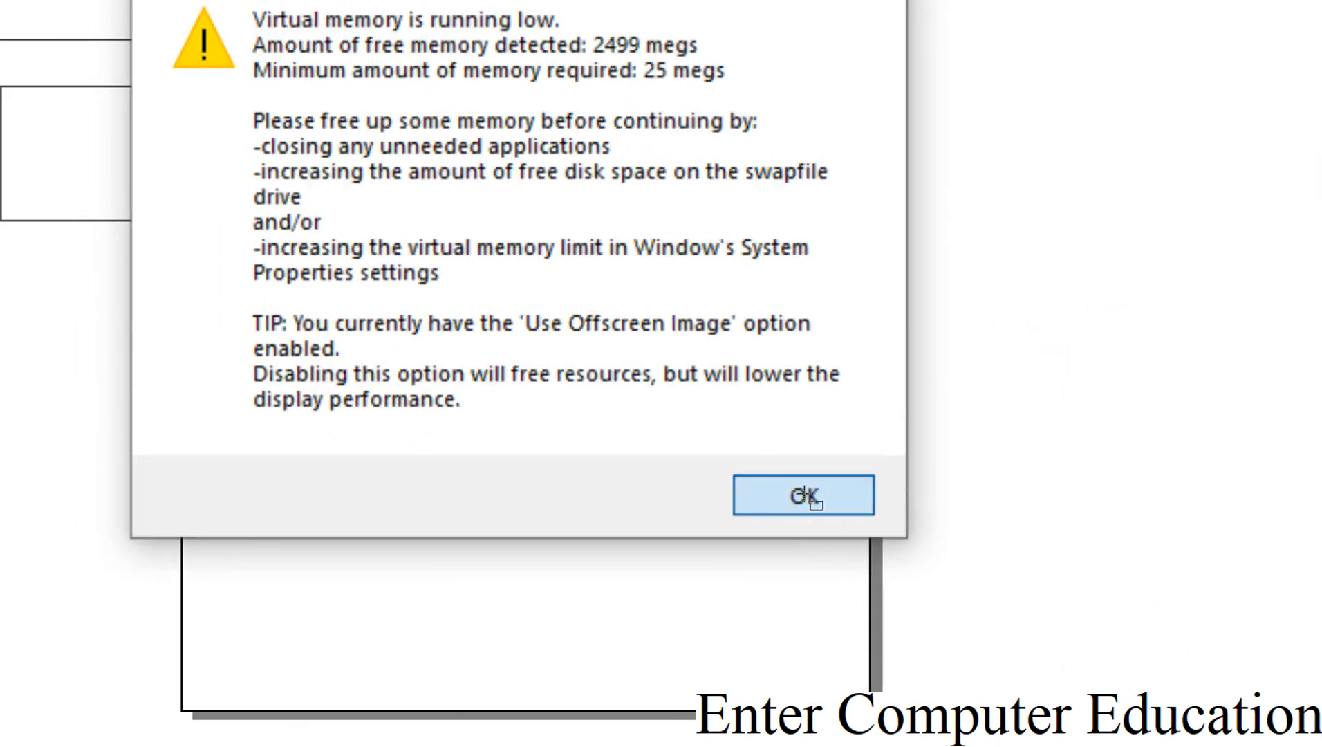
Dismiss the memory warning and draw another rectangle below the small outer one beside the page.
{"action": "left_click", "coordinate": [806, 496]}
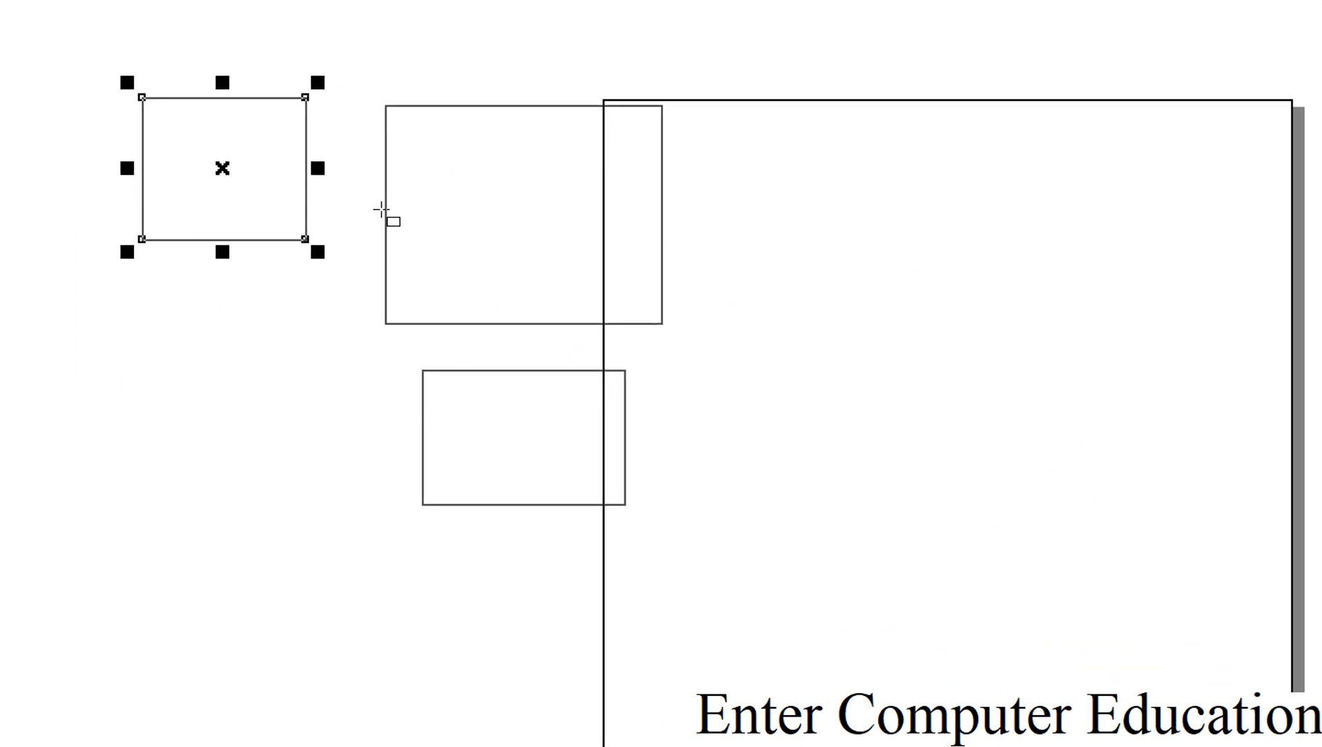
{"action": "left_click_drag", "start_coordinate": [256, 247], "coordinate": [409, 424]}
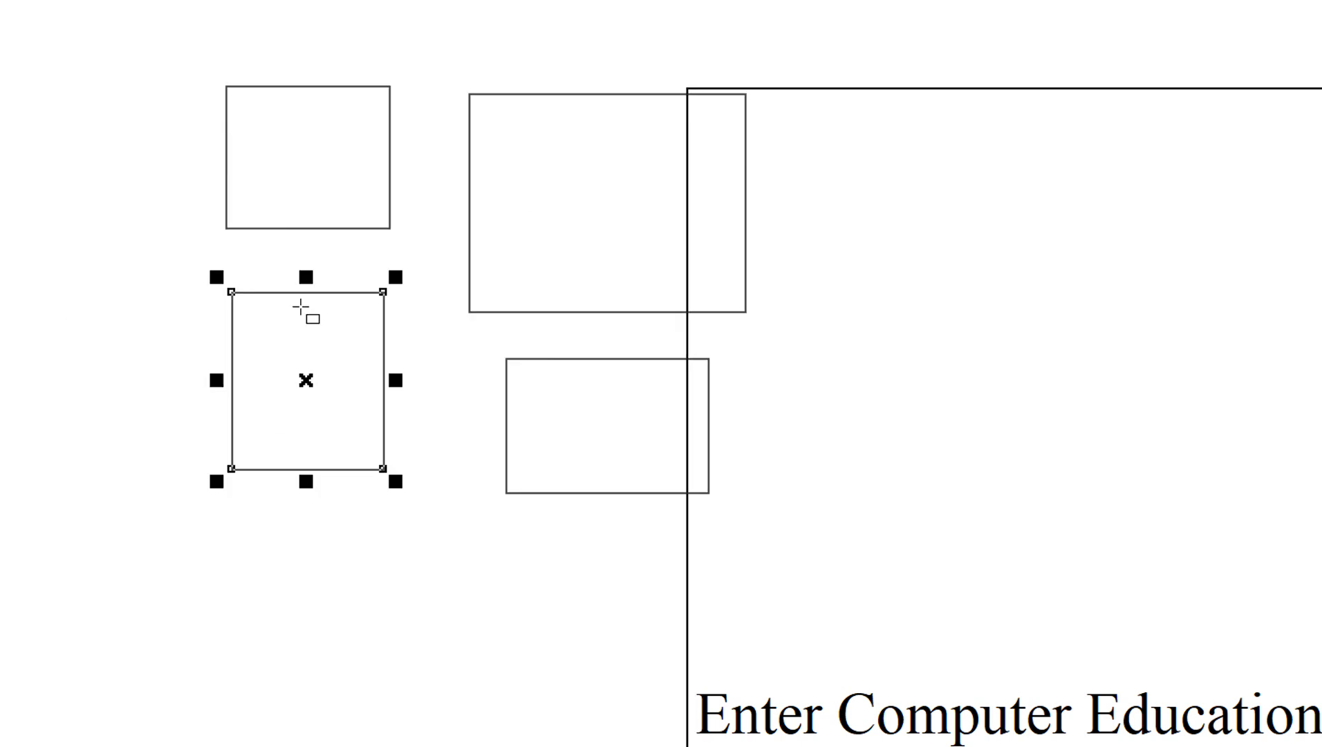
Undo the creation of all four rectangles one after another.
{"action": "left_click", "coordinate": [82, 43]}
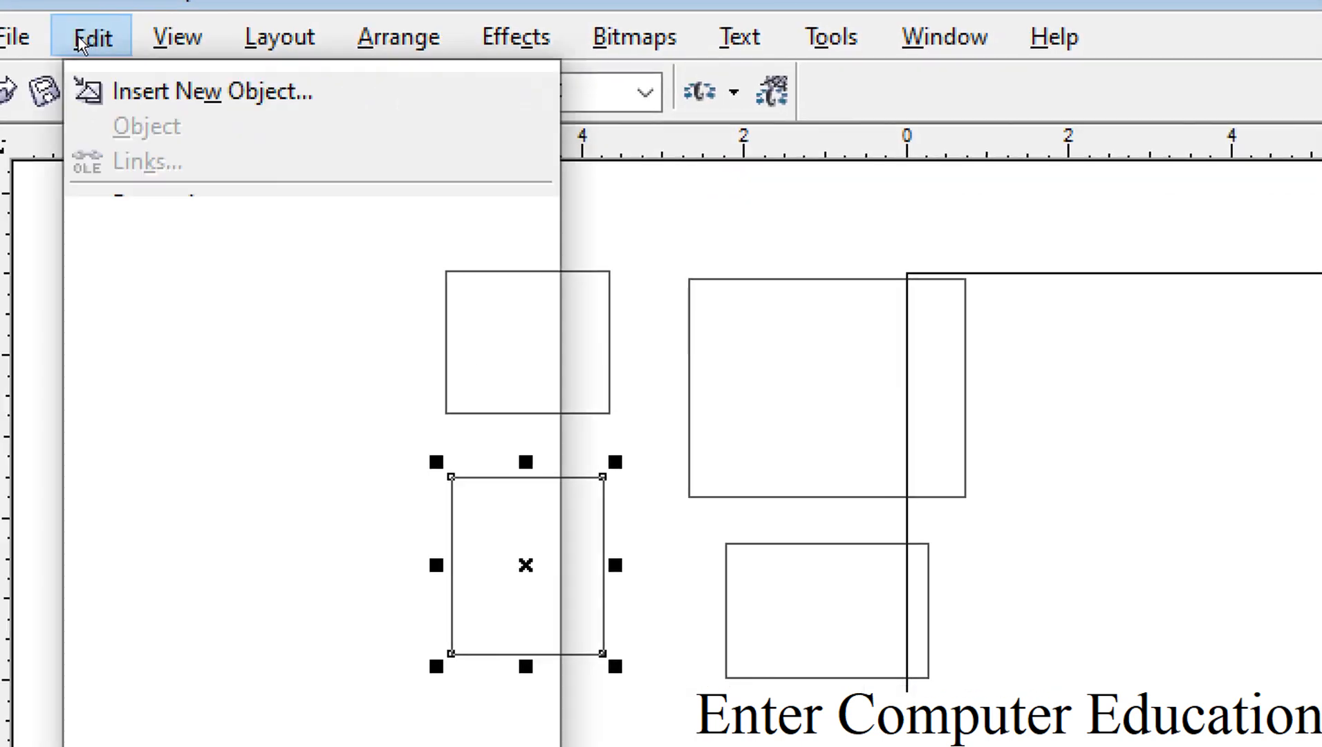
{"action": "left_click", "coordinate": [131, 91]}
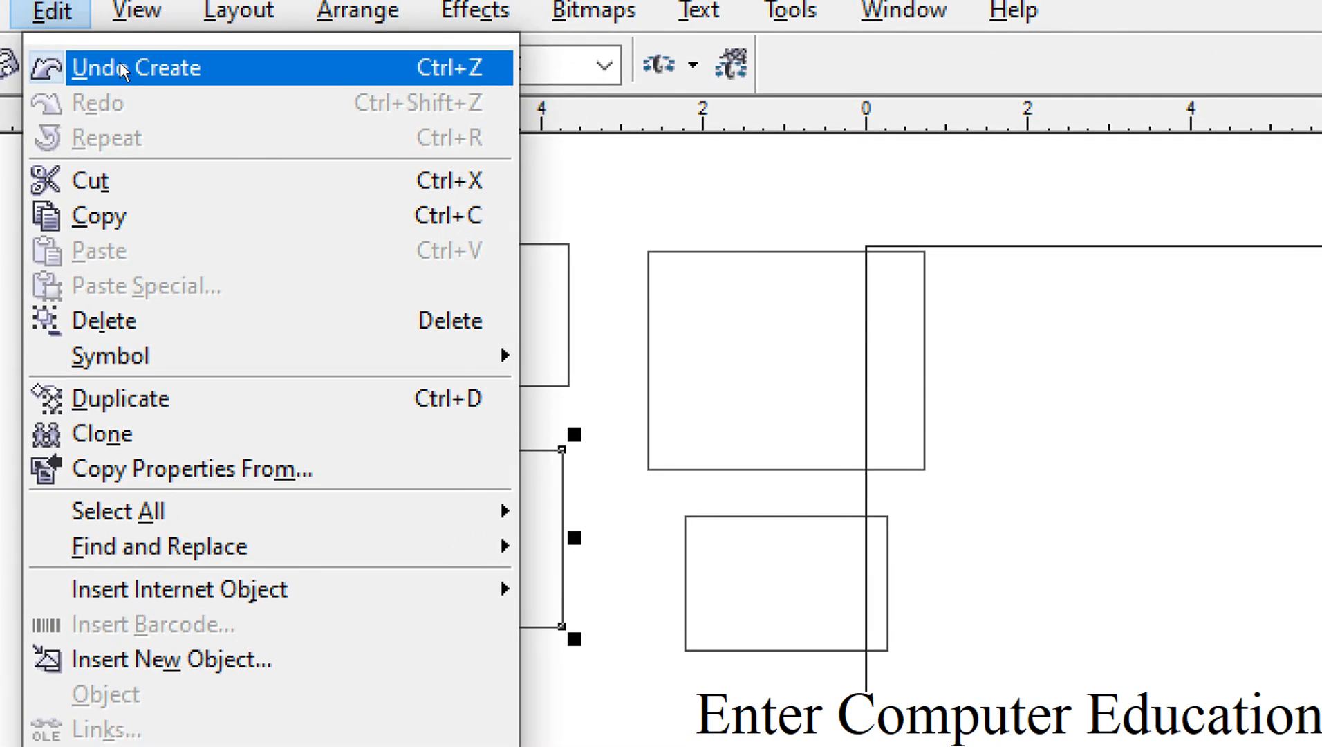
{"action": "left_click", "coordinate": [121, 69]}
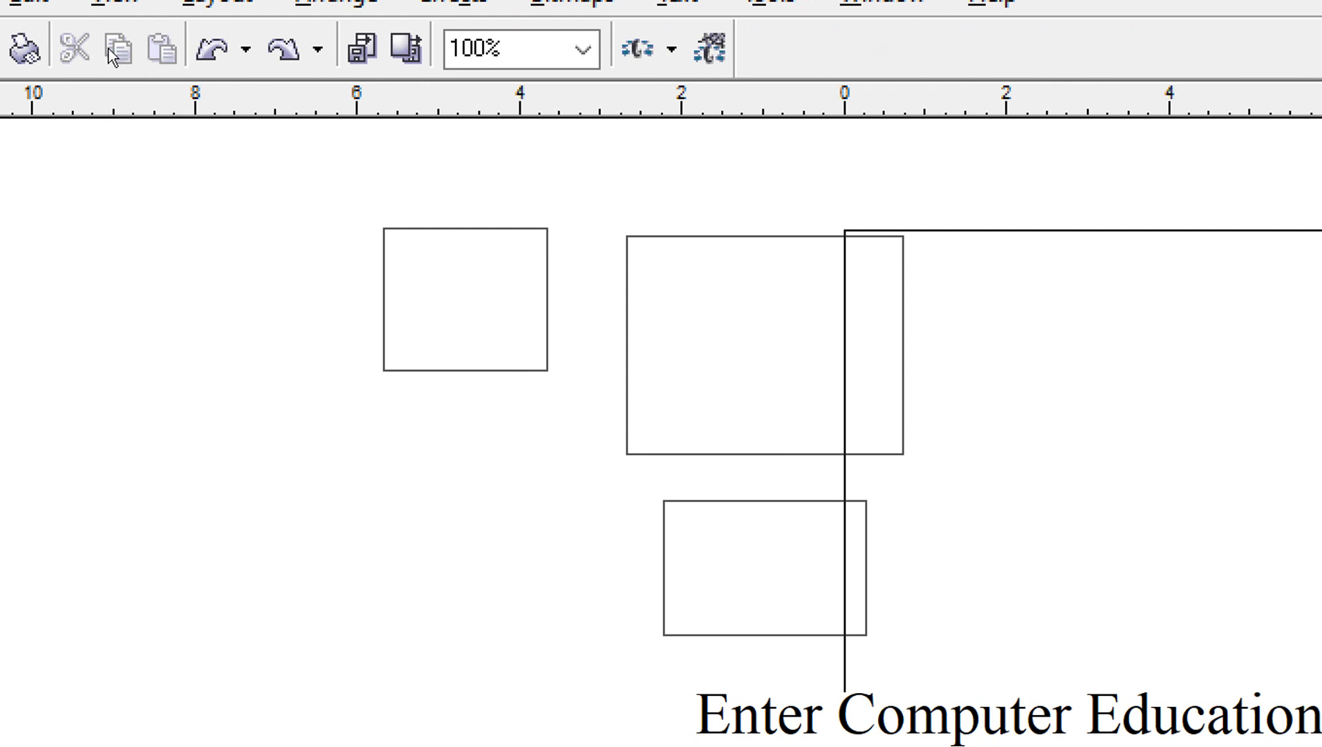
{"action": "left_click", "coordinate": [81, 41]}
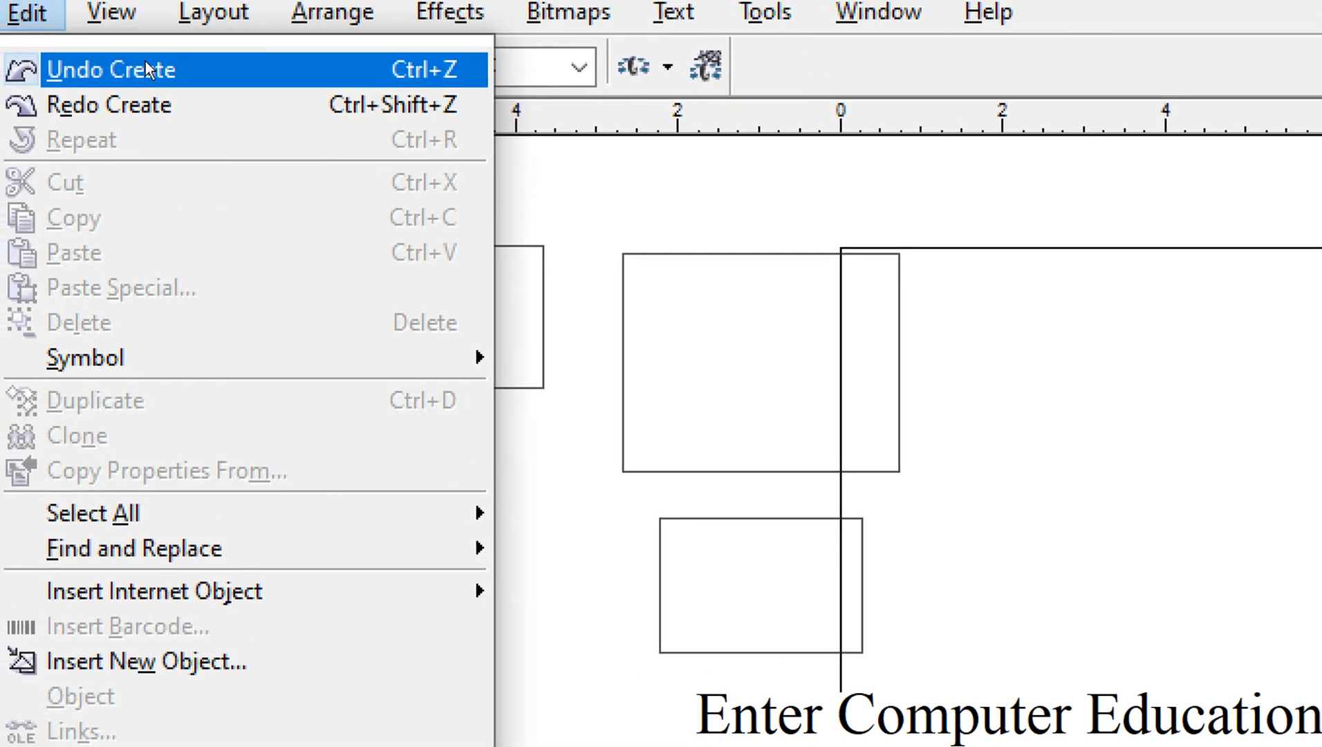
{"action": "left_click", "coordinate": [211, 94]}
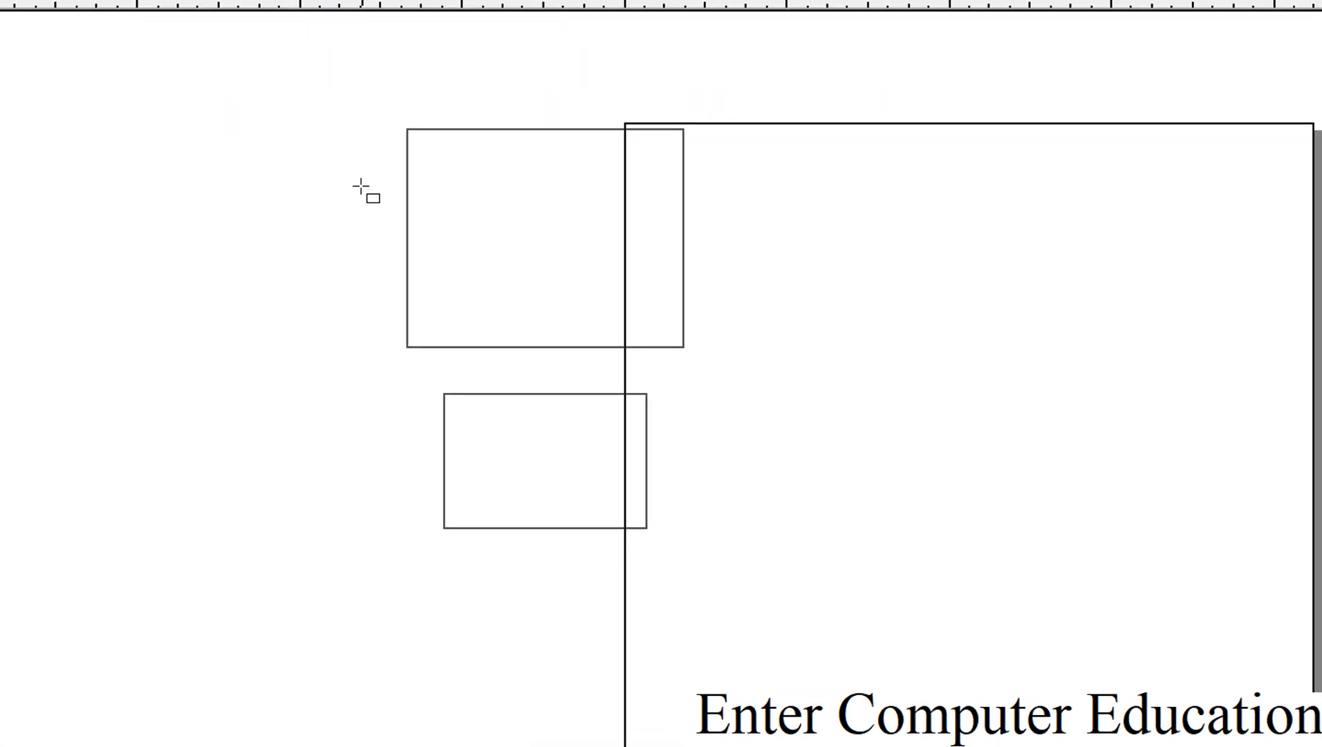
{"action": "left_click", "coordinate": [36, 11]}
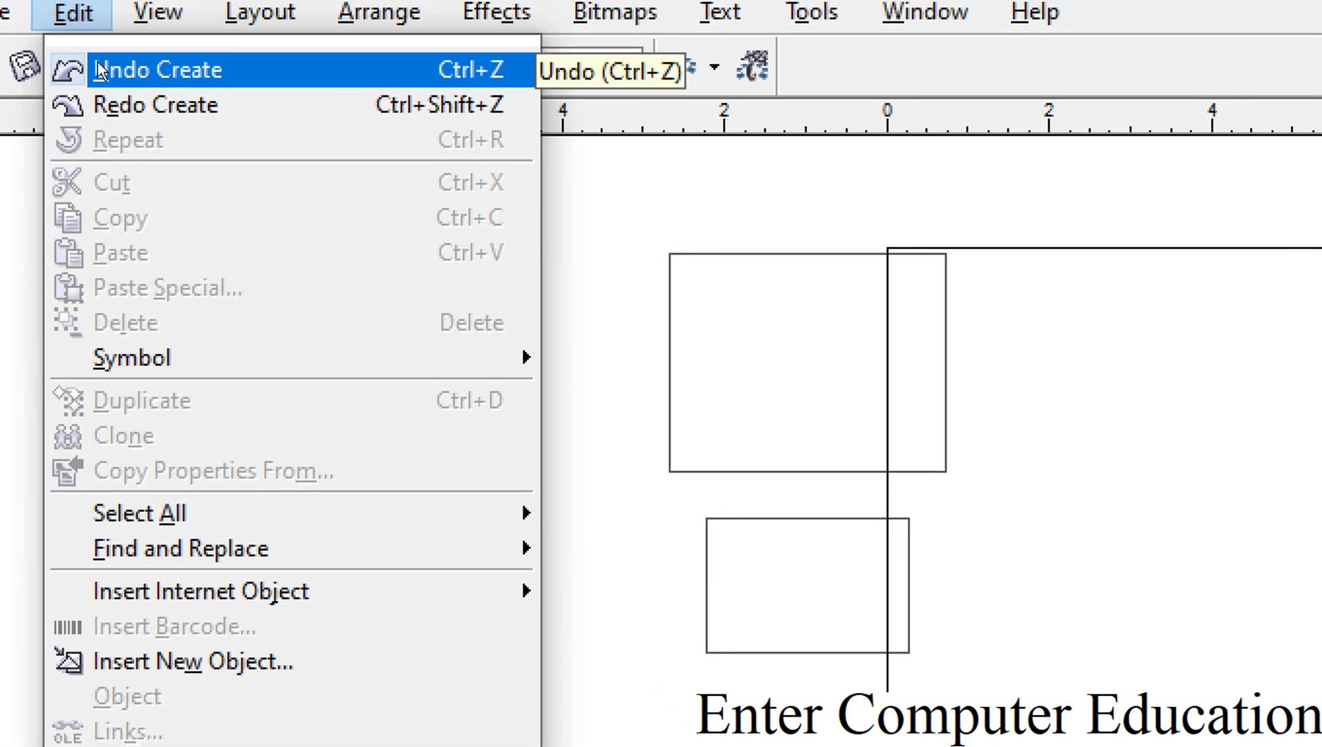
{"action": "left_click", "coordinate": [96, 70]}
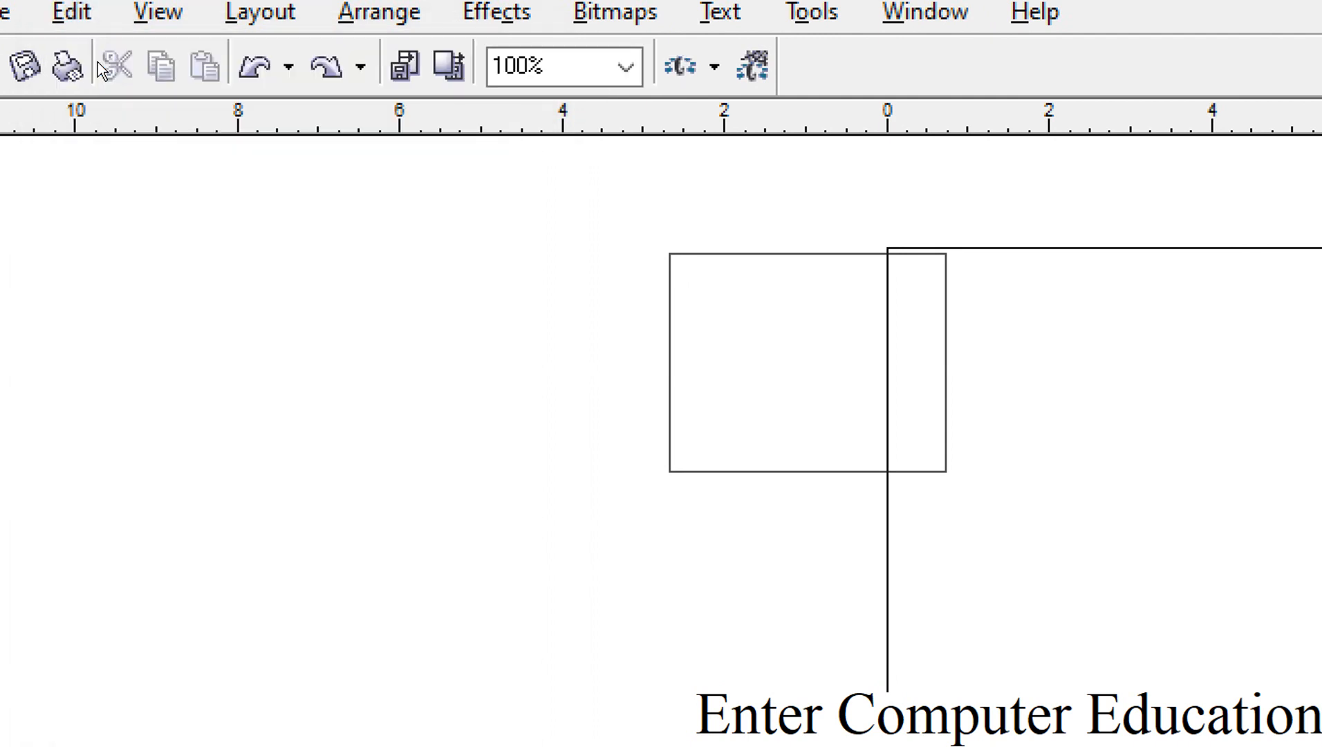
{"action": "left_click", "coordinate": [75, 38]}
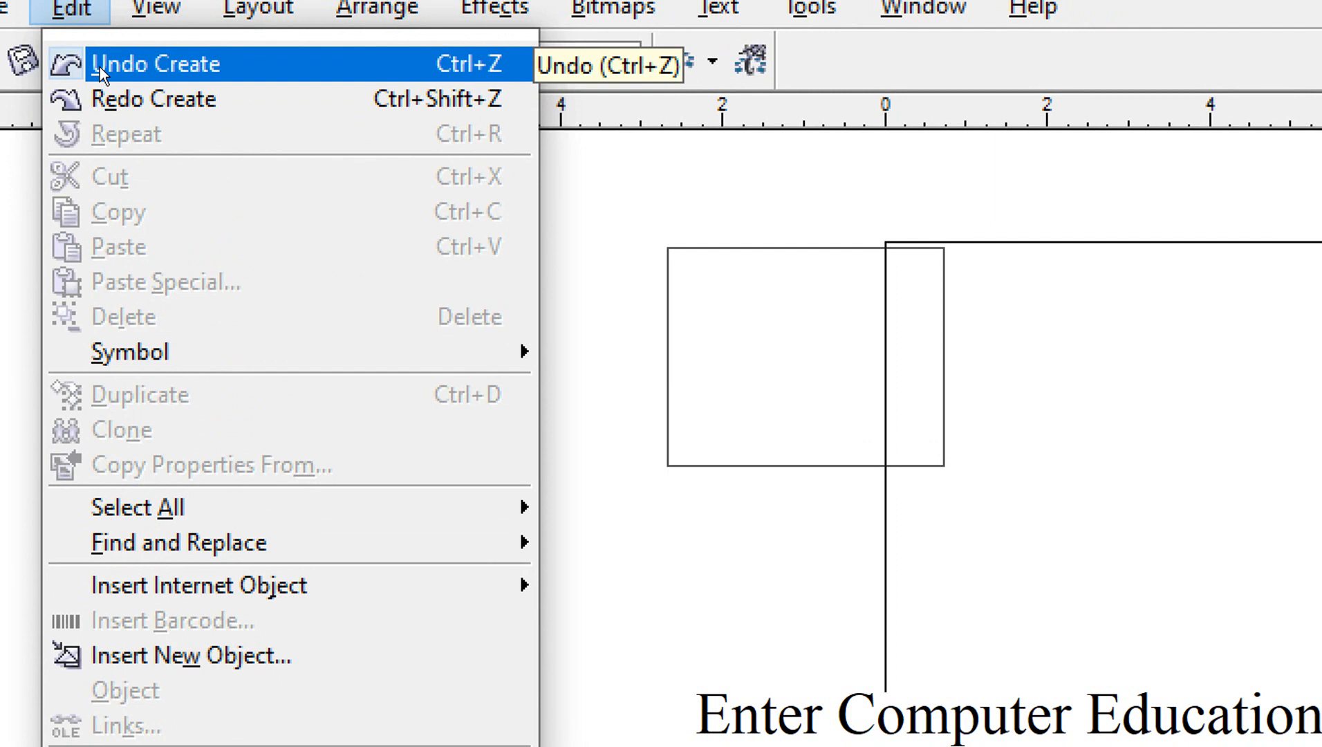
{"action": "left_click", "coordinate": [99, 47]}
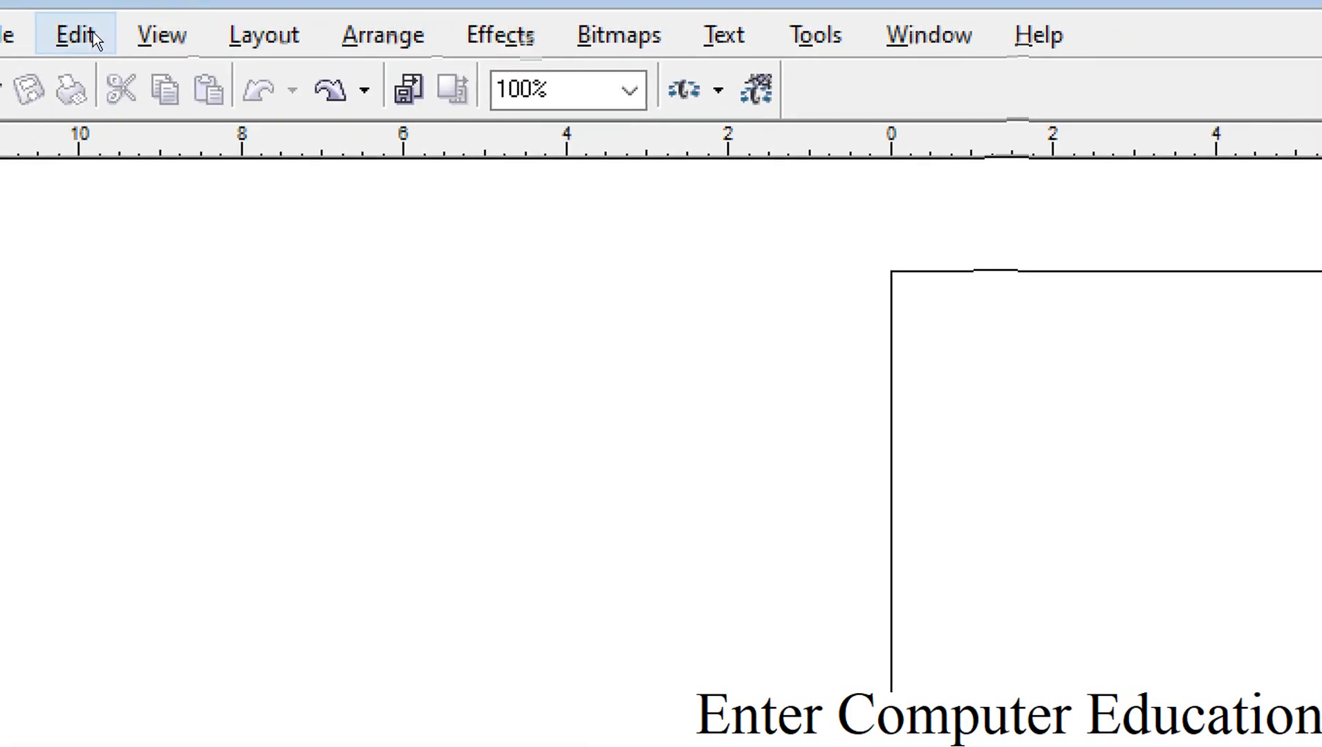
Redo the creation of the first two rectangles at the page's left edge.
{"action": "left_click", "coordinate": [75, 8]}
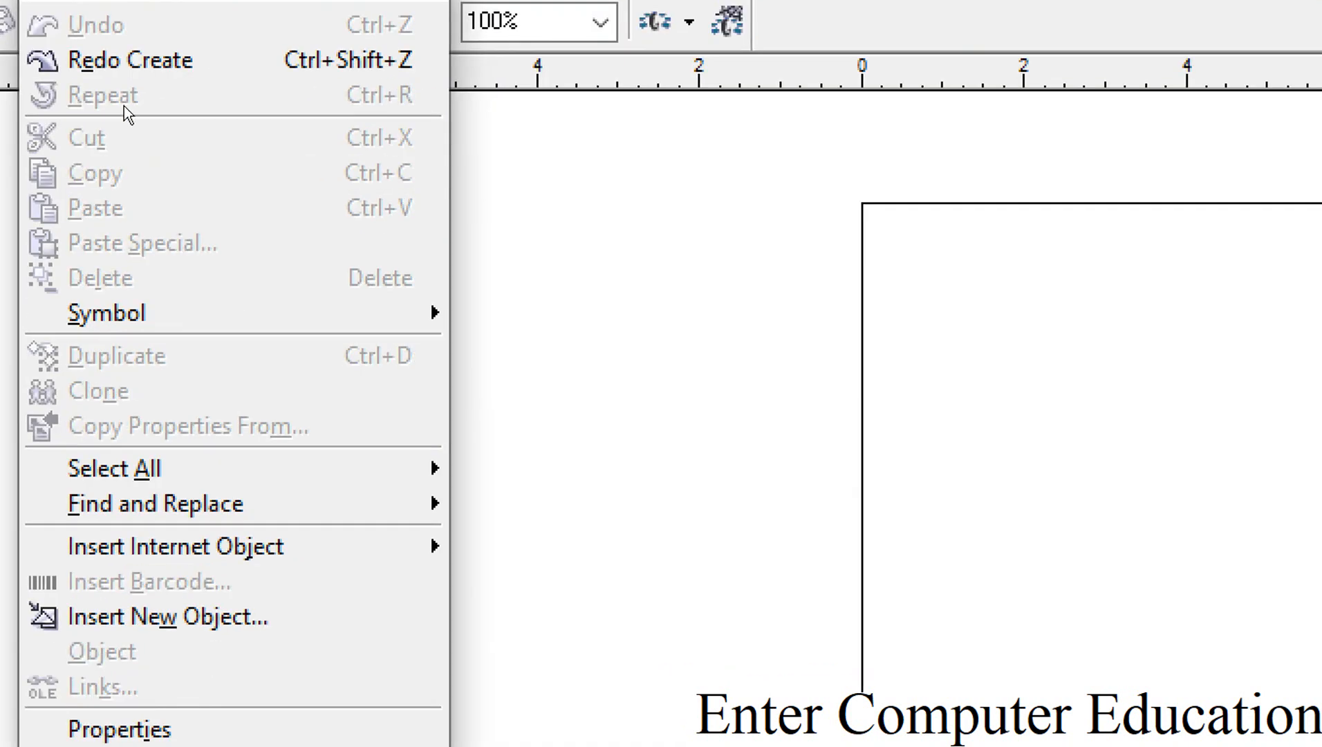
{"action": "left_click", "coordinate": [161, 135]}
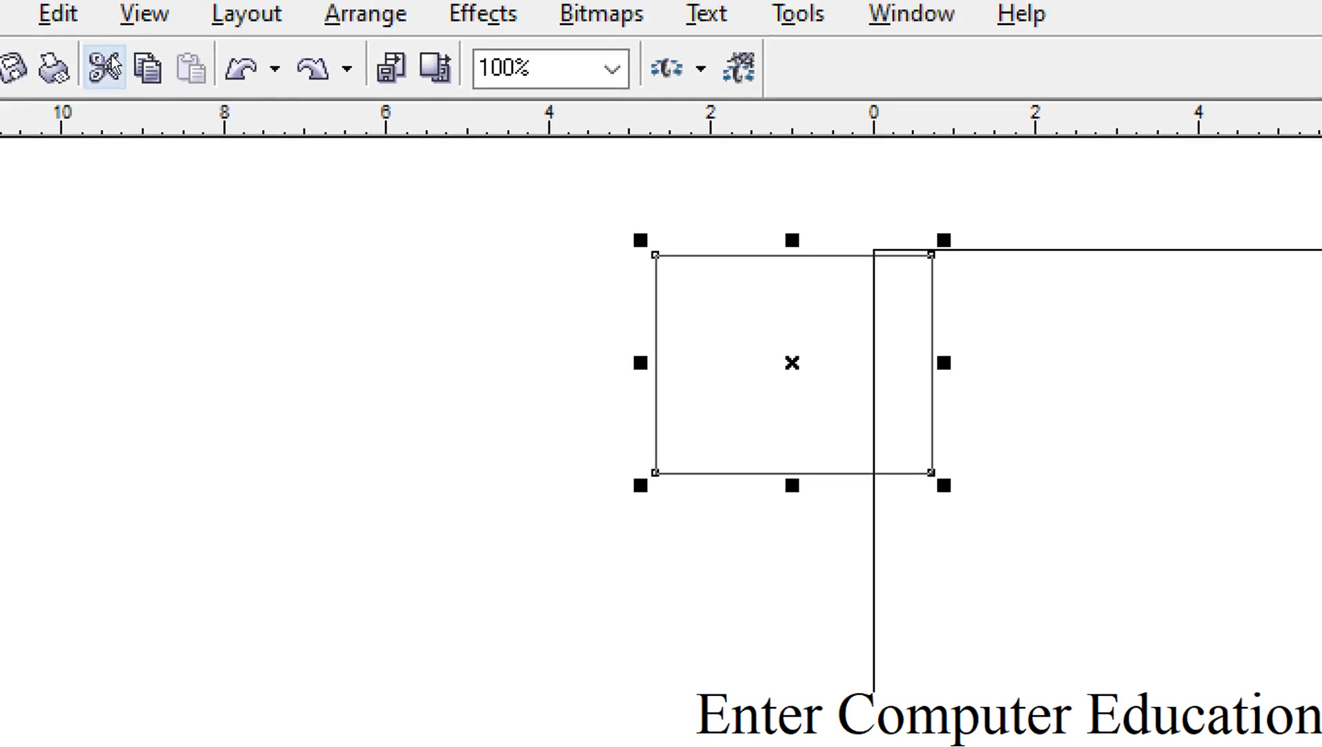
{"action": "left_click", "coordinate": [104, 30]}
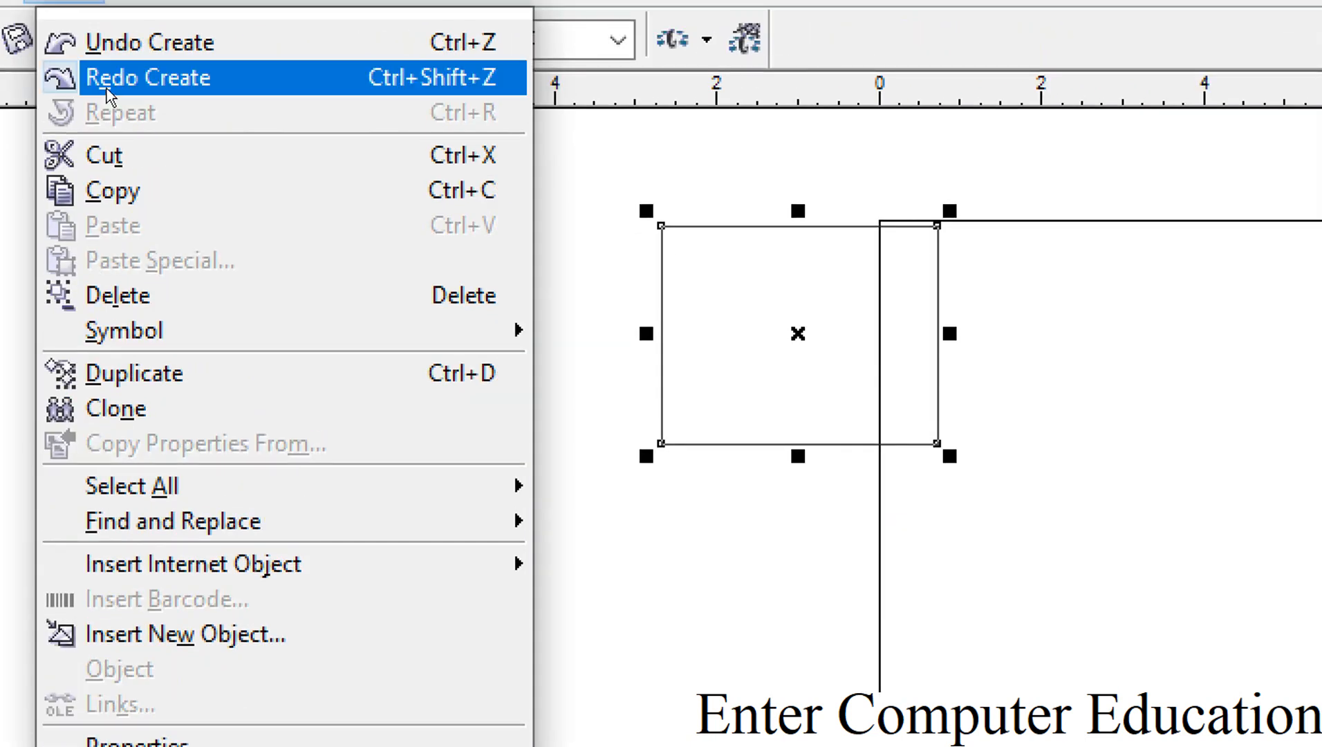
{"action": "left_click", "coordinate": [109, 95]}
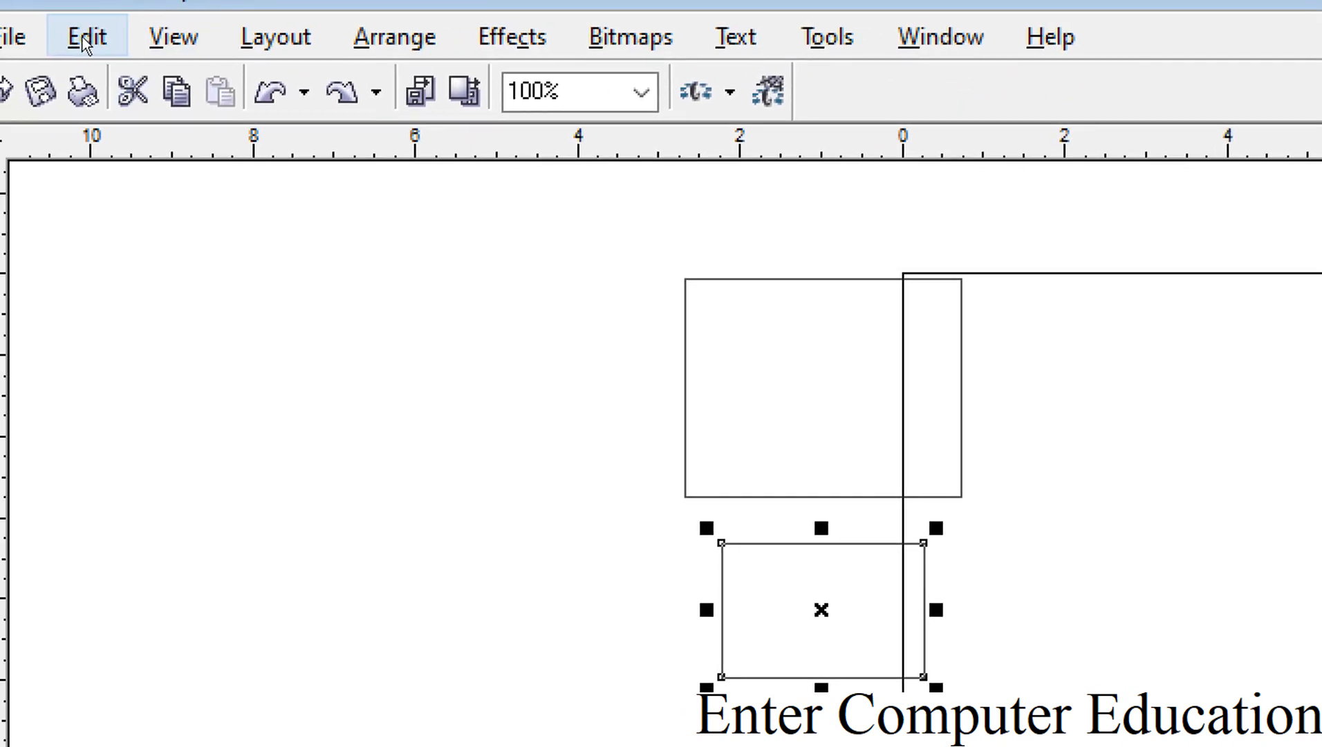
Select the upper, larger rectangle and shrink it proportionally toward its lower-left corner to about 1 inch wide.
{"action": "left_click", "coordinate": [84, 40]}
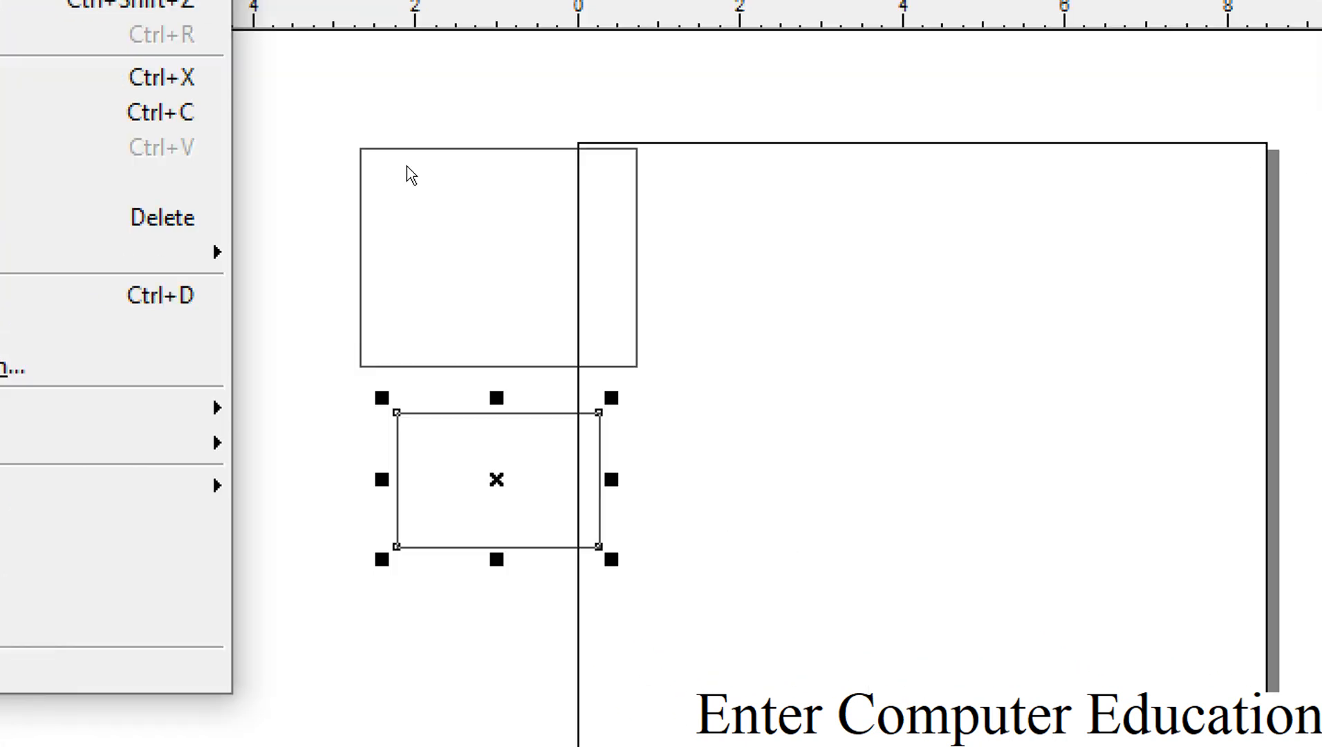
{"action": "left_click", "coordinate": [412, 175]}
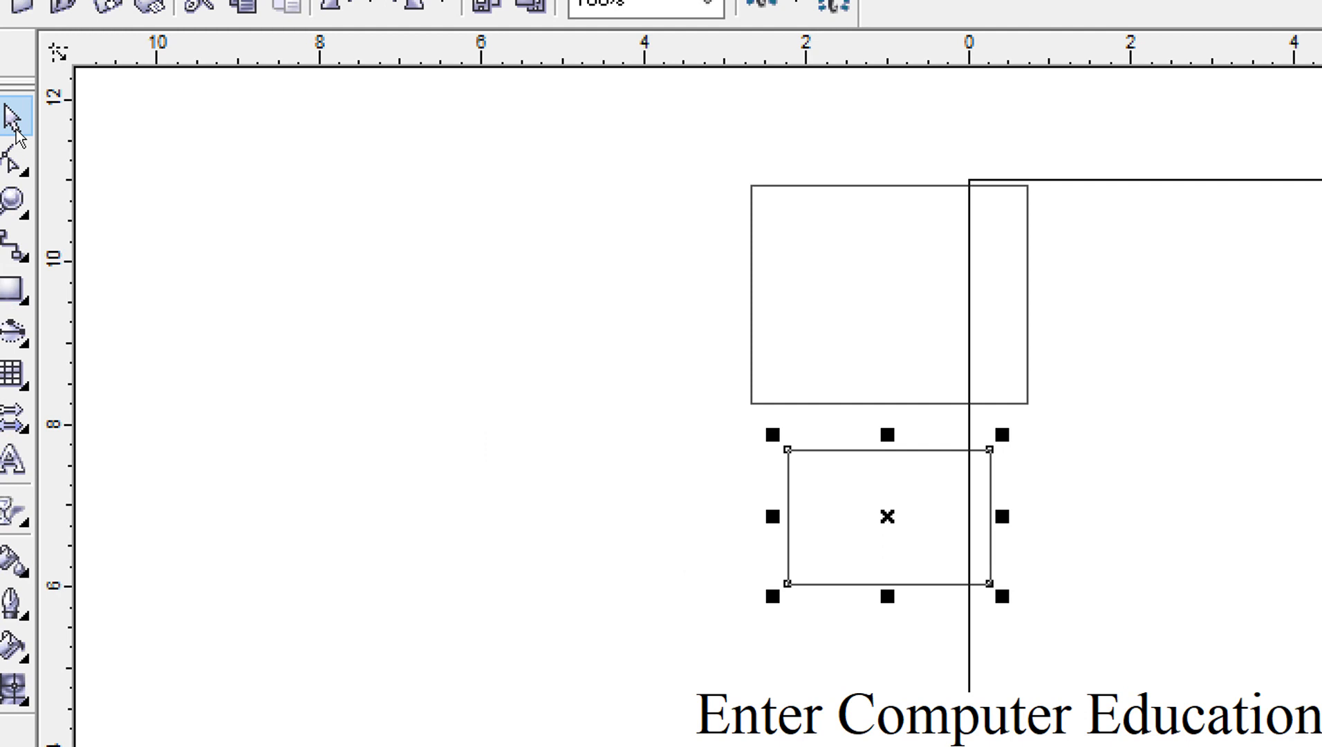
{"action": "left_click", "coordinate": [811, 182]}
{"action": "left_click", "coordinate": [864, 218]}
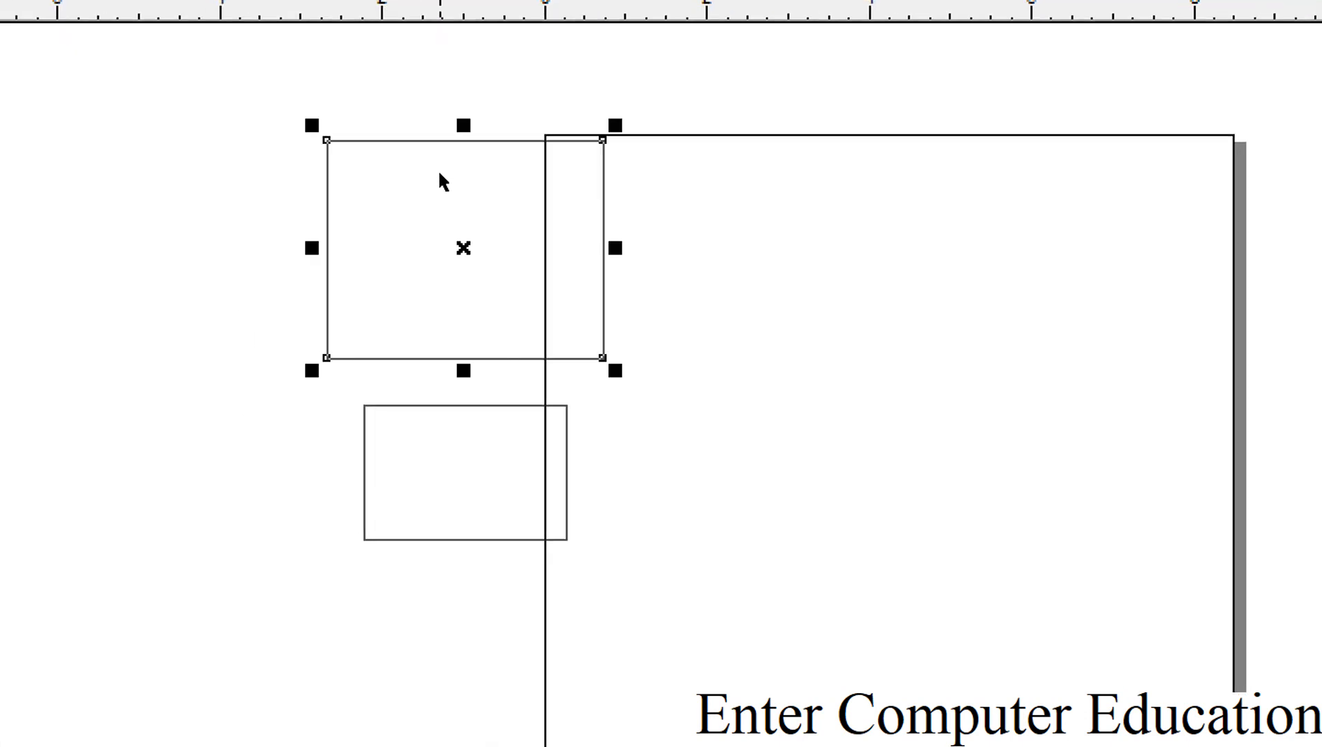
{"action": "left_click_drag", "start_coordinate": [615, 125], "coordinate": [371, 273]}
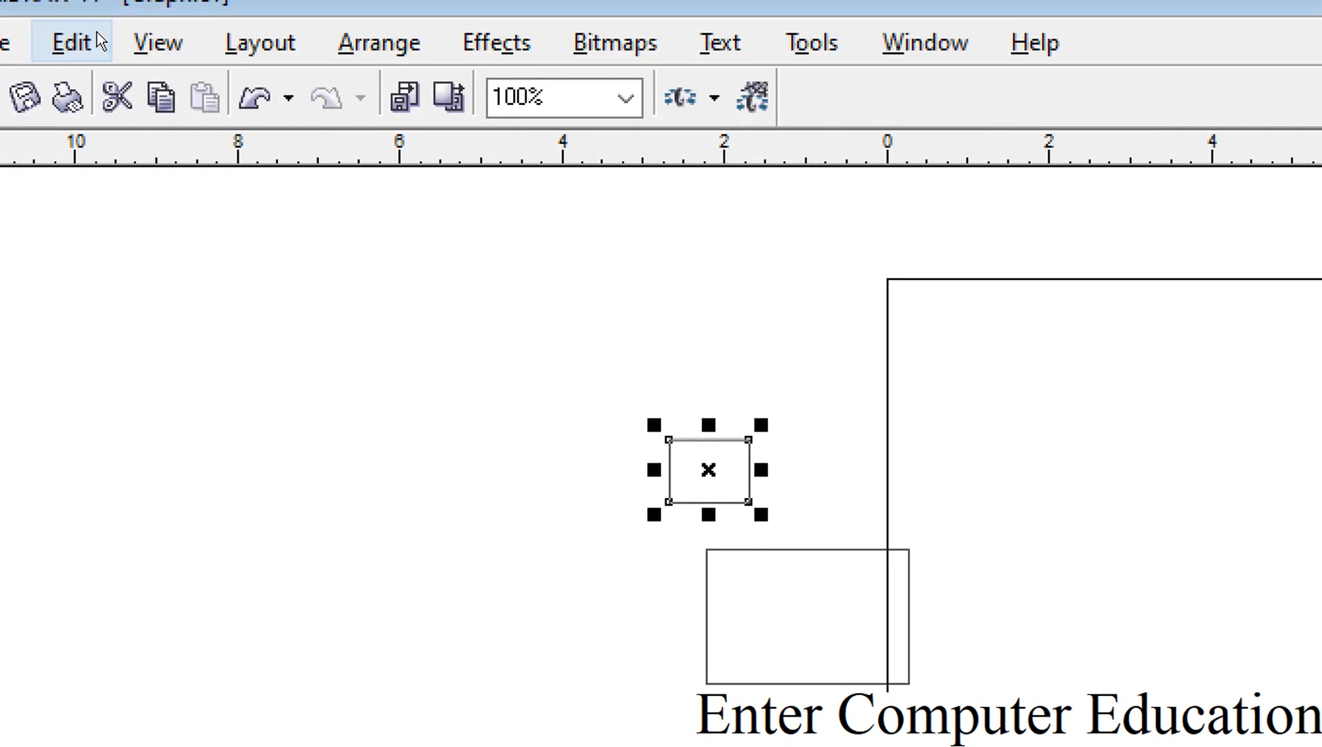
Repeat the last stretch on the shrunken rectangle and dismiss the memory warning.
{"action": "left_click", "coordinate": [97, 42]}
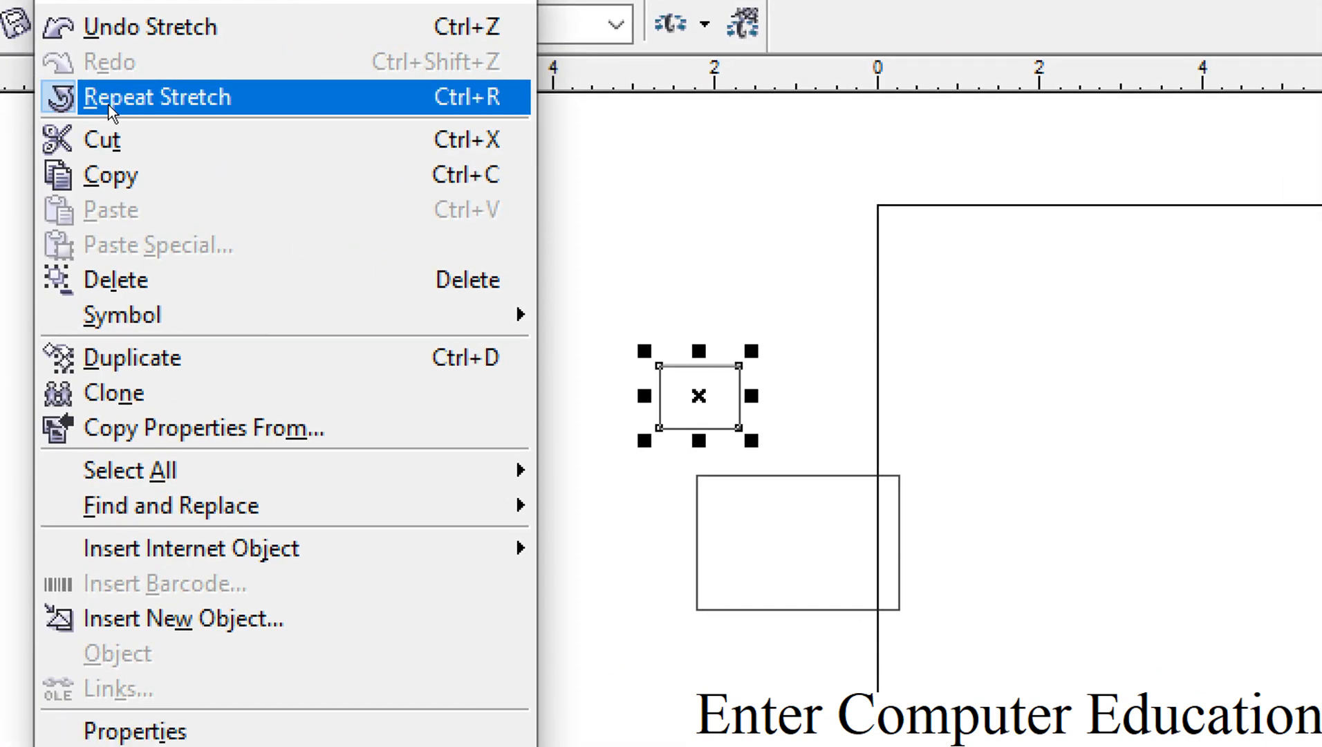
{"action": "left_click", "coordinate": [308, 97]}
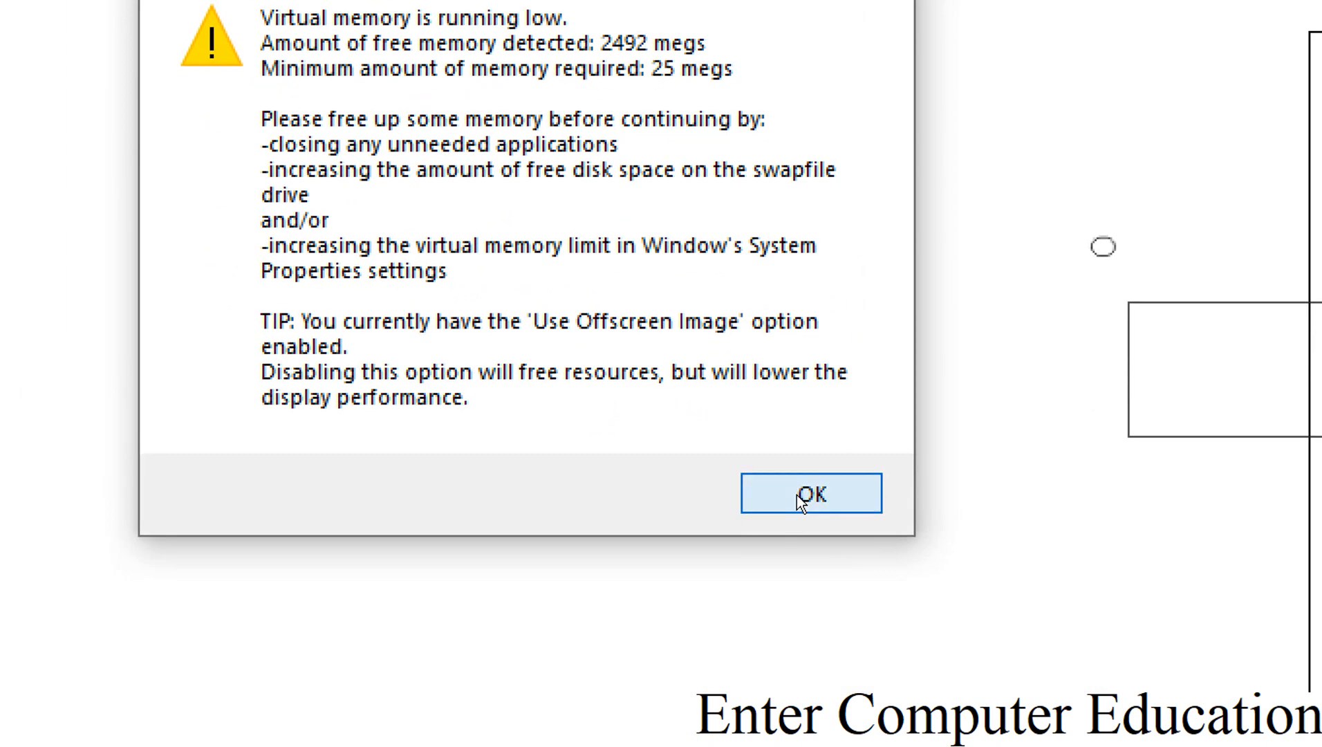
{"action": "left_click", "coordinate": [820, 566]}
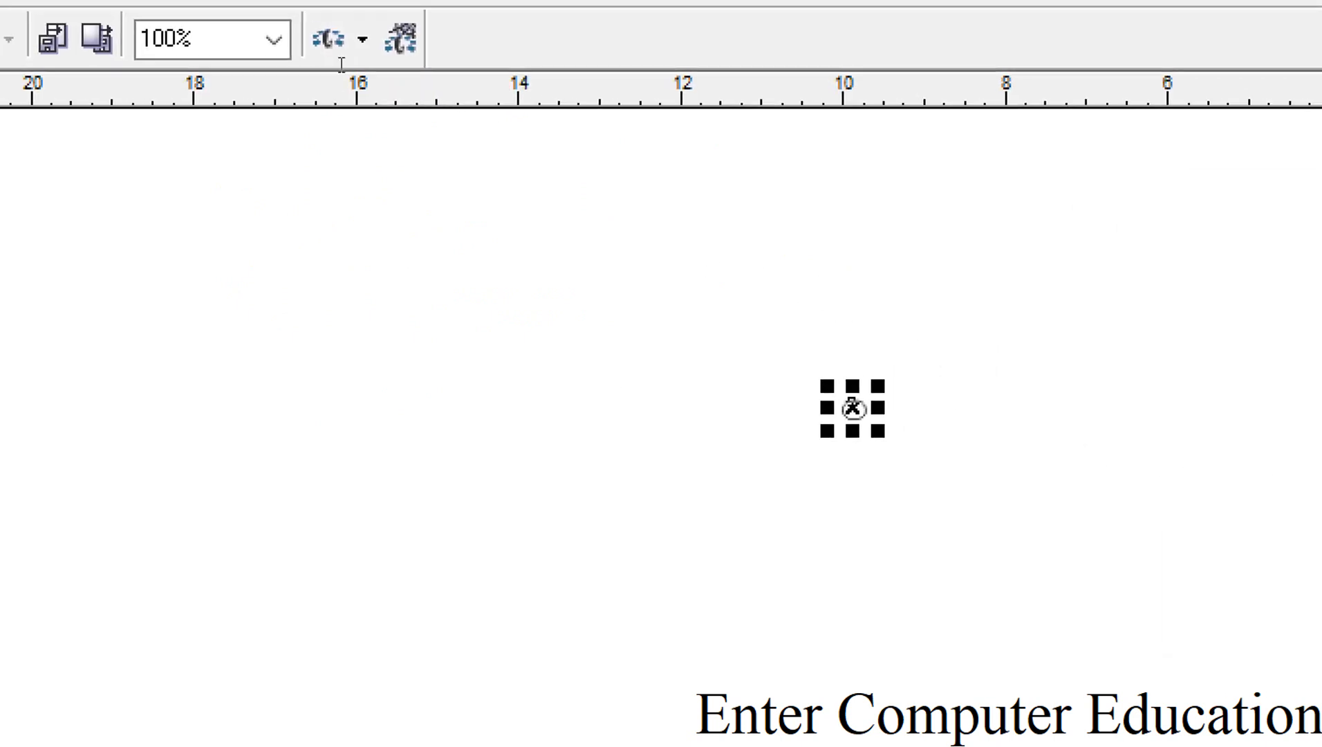
Repeat the last move on the small rounded rectangle.
{"action": "left_click", "coordinate": [135, 36]}
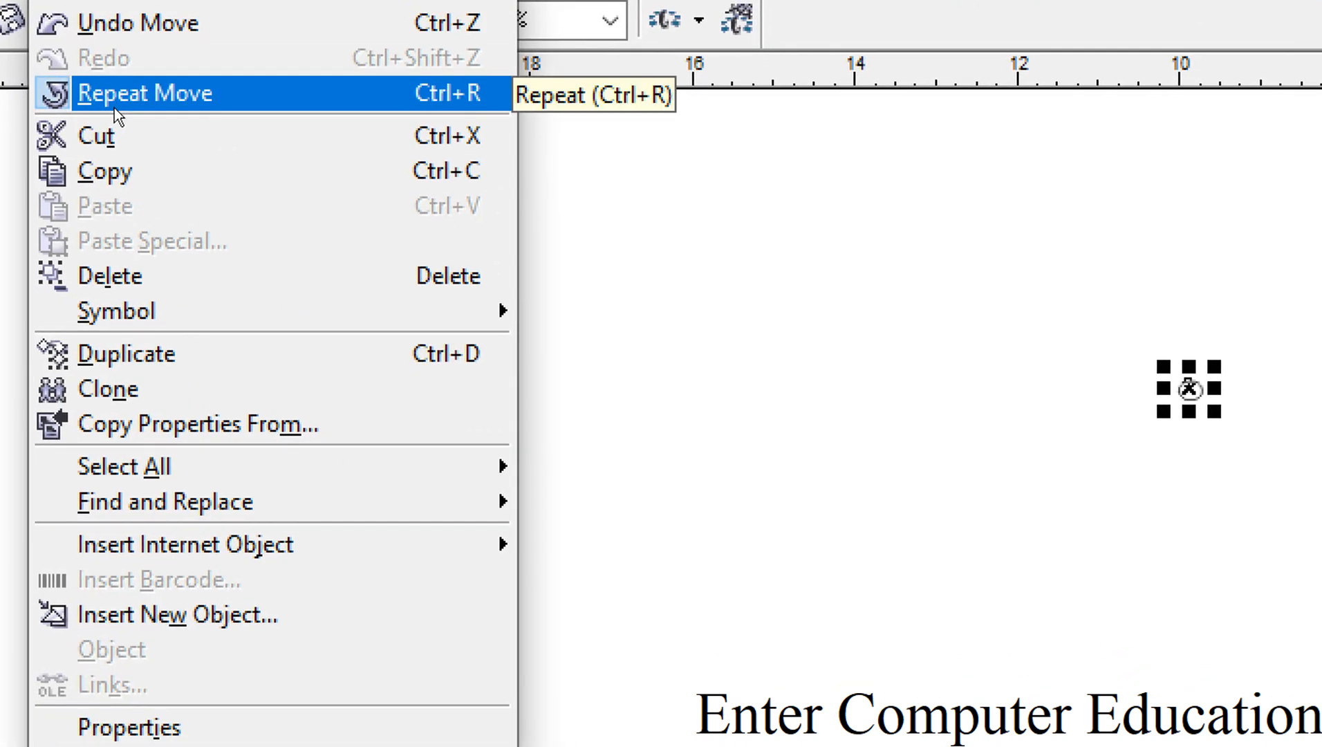
{"action": "left_click", "coordinate": [114, 108]}
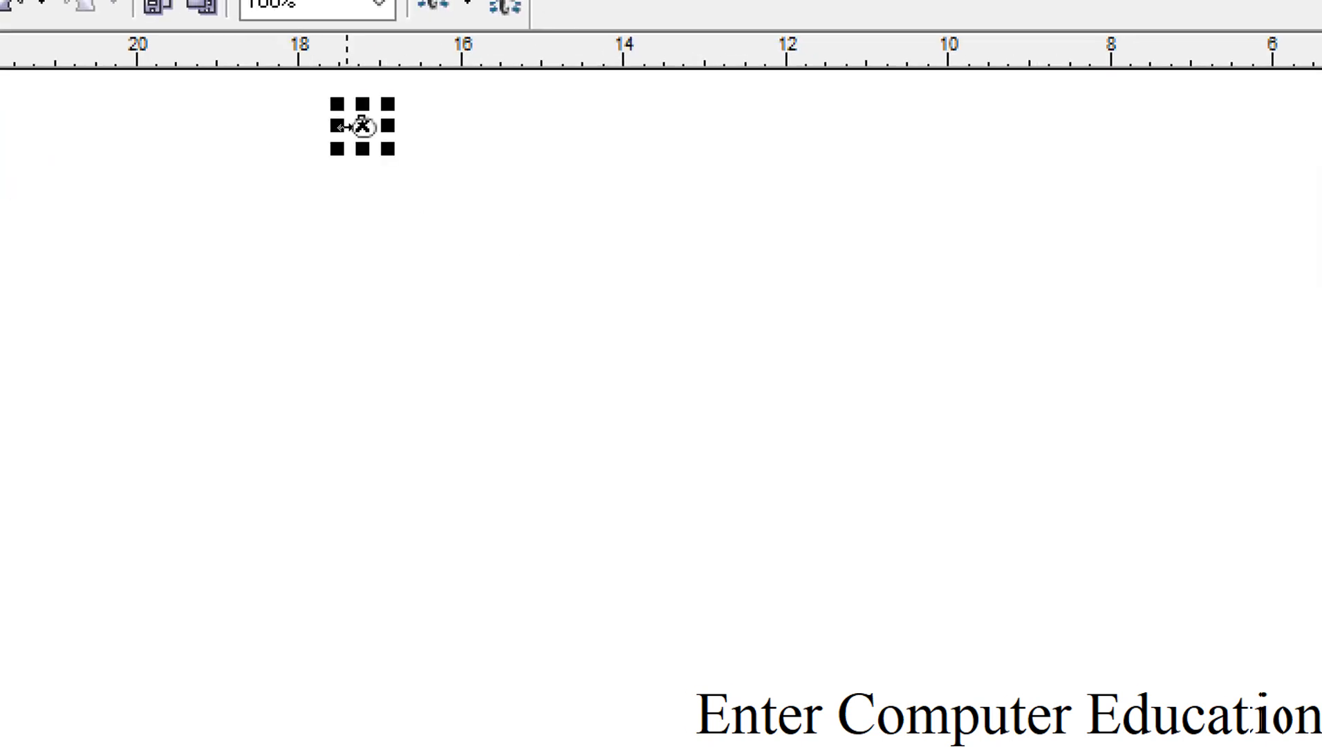
Enlarge the small rounded rectangle proportionally to about 2.3 inches wide and repeat that stretch once.
{"action": "left_click_drag", "start_coordinate": [375, 142], "coordinate": [442, 201]}
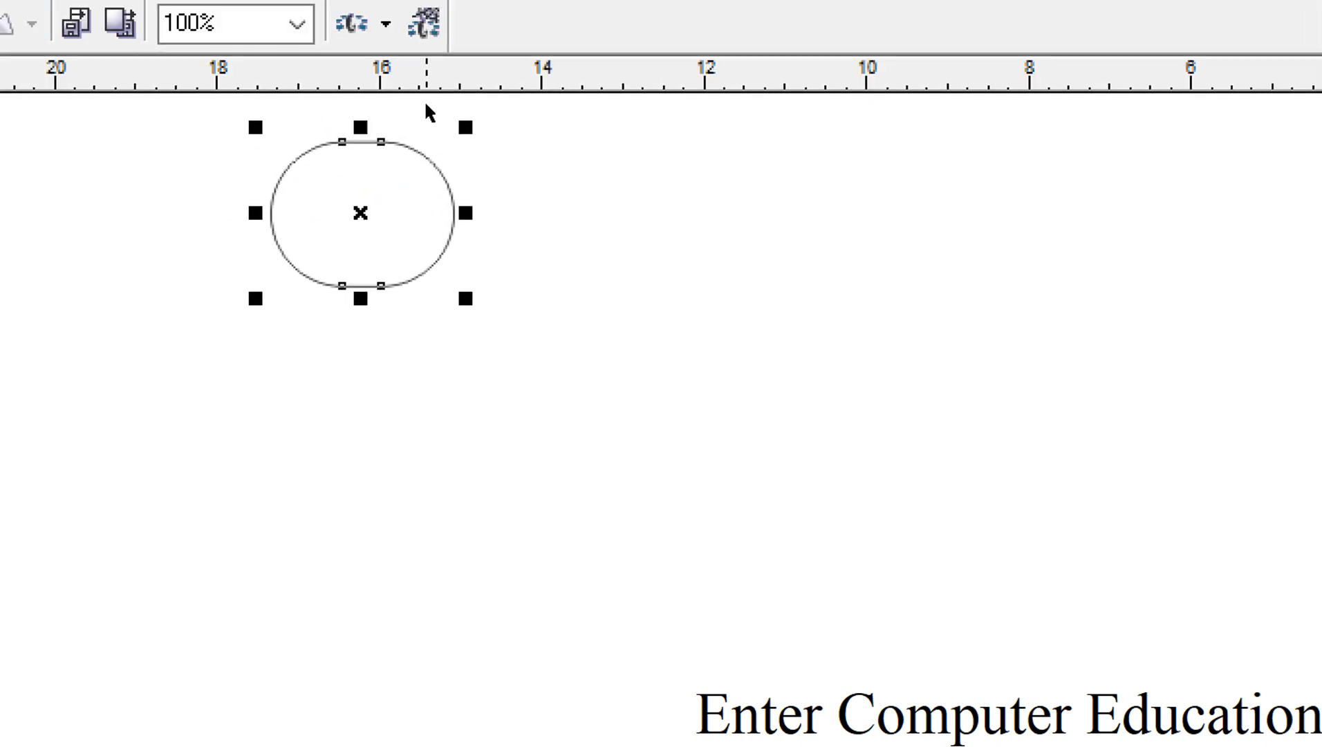
{"action": "left_click", "coordinate": [121, 47]}
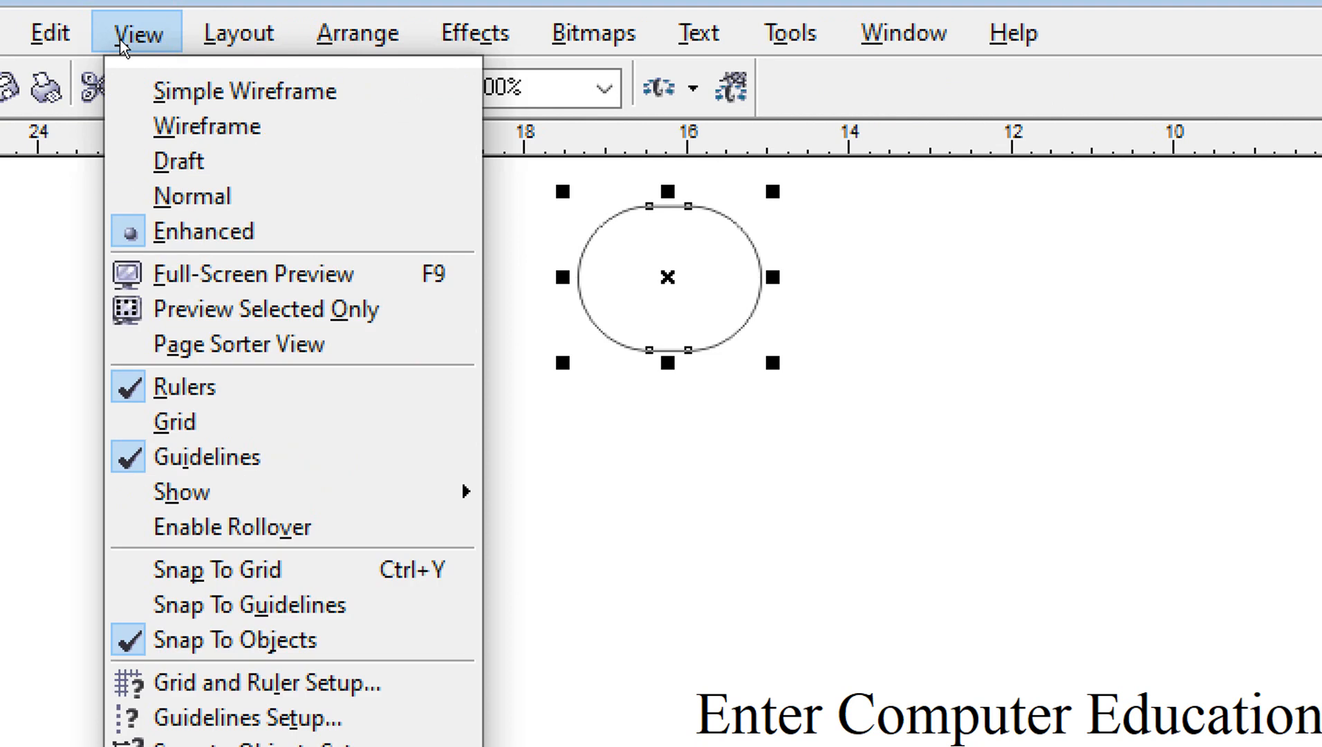
{"action": "mouse_move", "coordinate": [50, 33]}
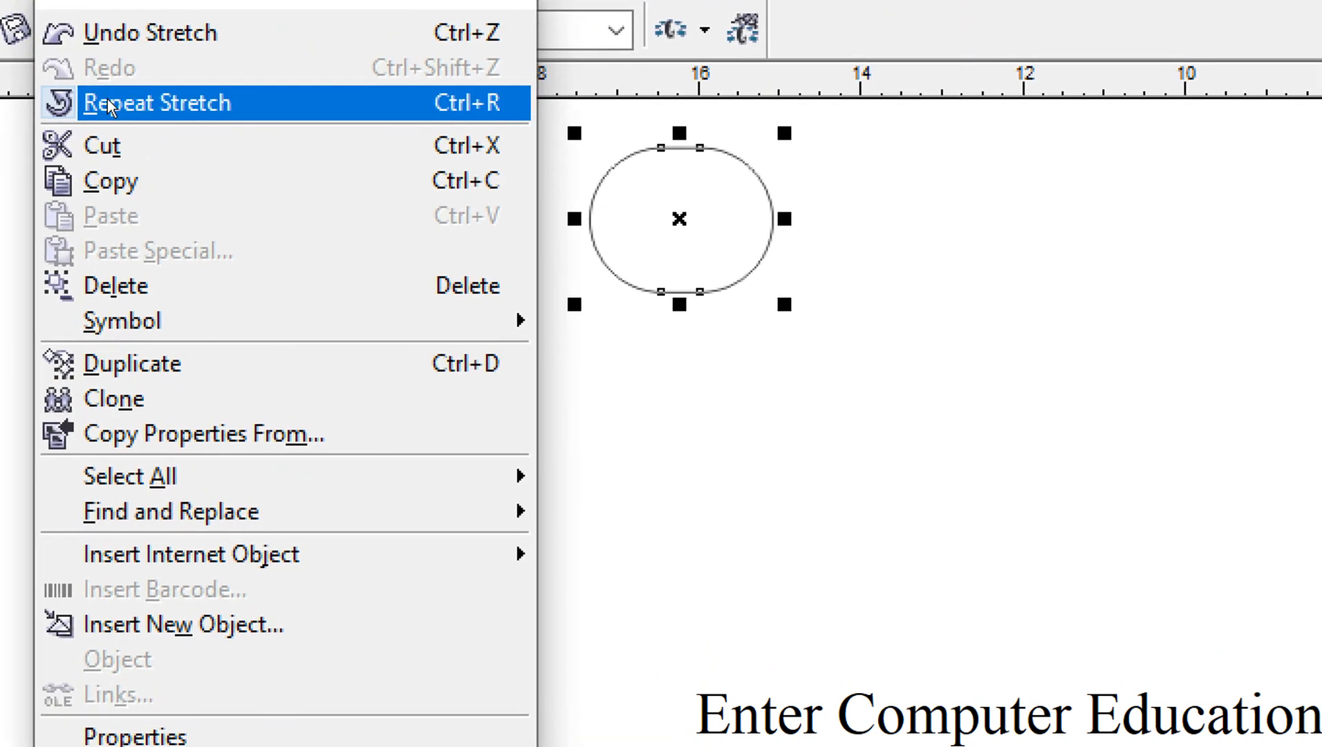
{"action": "left_click", "coordinate": [111, 104]}
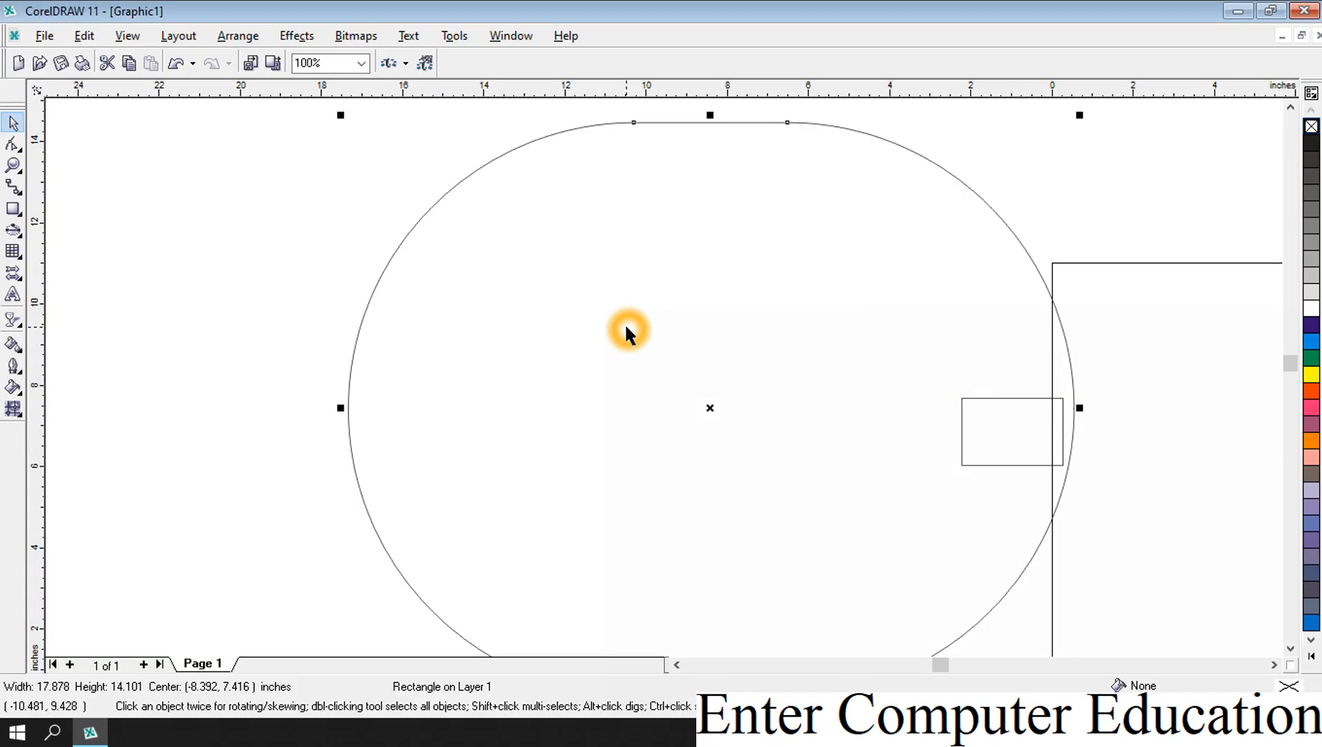
Shrink the large rounded rectangle proportionally to about 14.4 × 11.4 inches and repeat that stretch three times.
{"action": "left_click_drag", "start_coordinate": [1081, 116], "coordinate": [939, 226]}
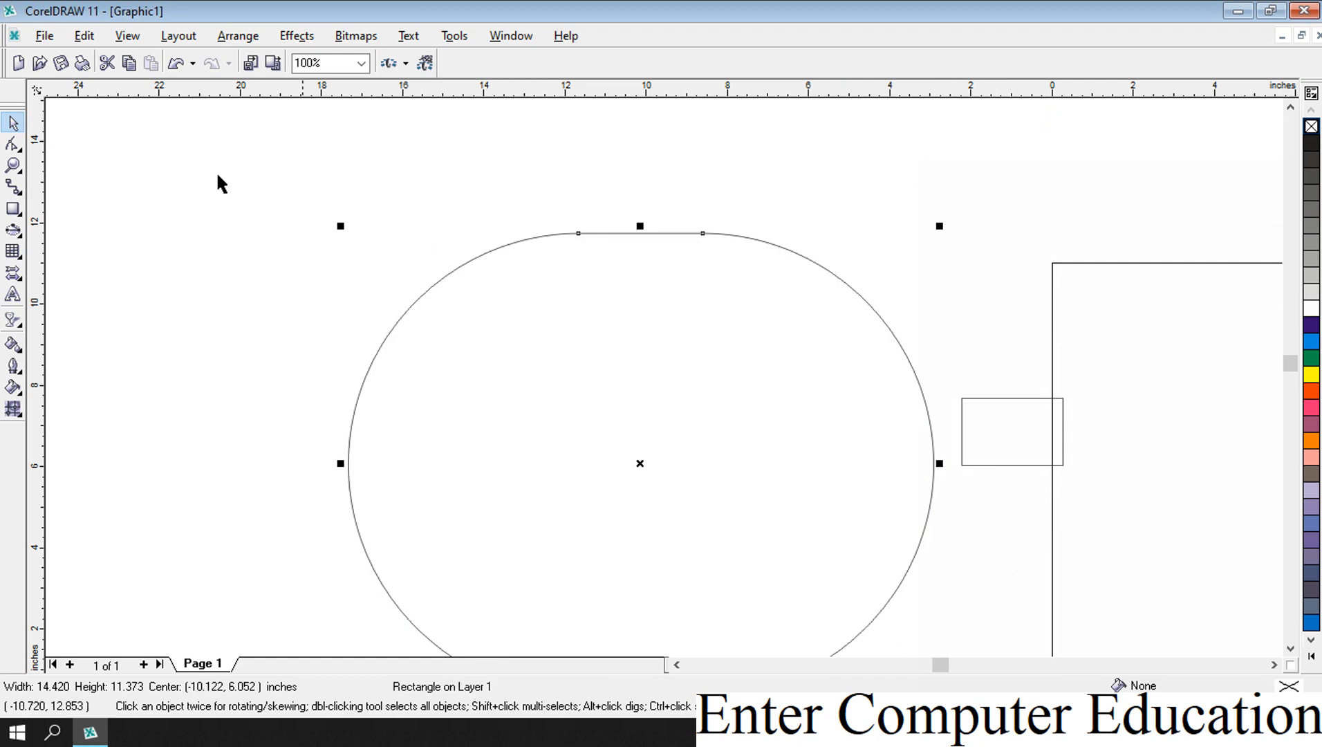
{"action": "left_click", "coordinate": [85, 38]}
{"action": "left_click", "coordinate": [129, 100]}
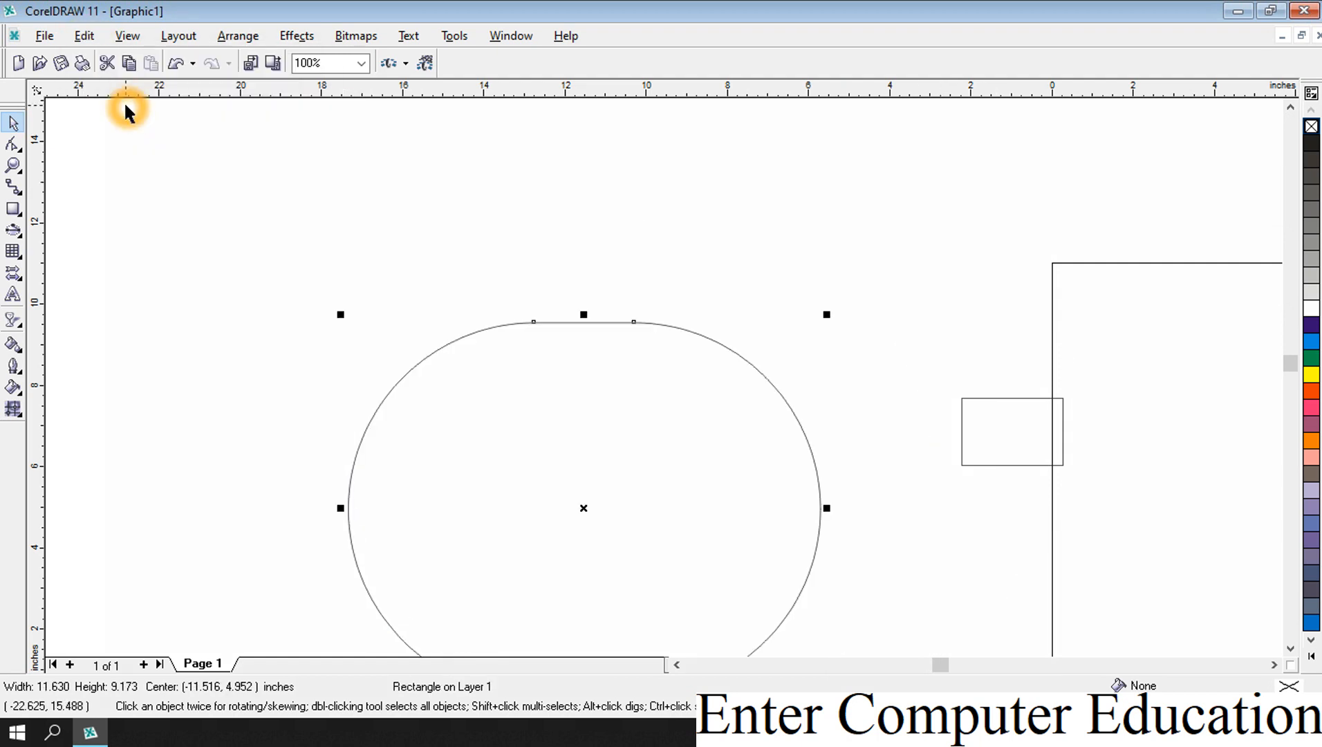
{"action": "left_click", "coordinate": [85, 38]}
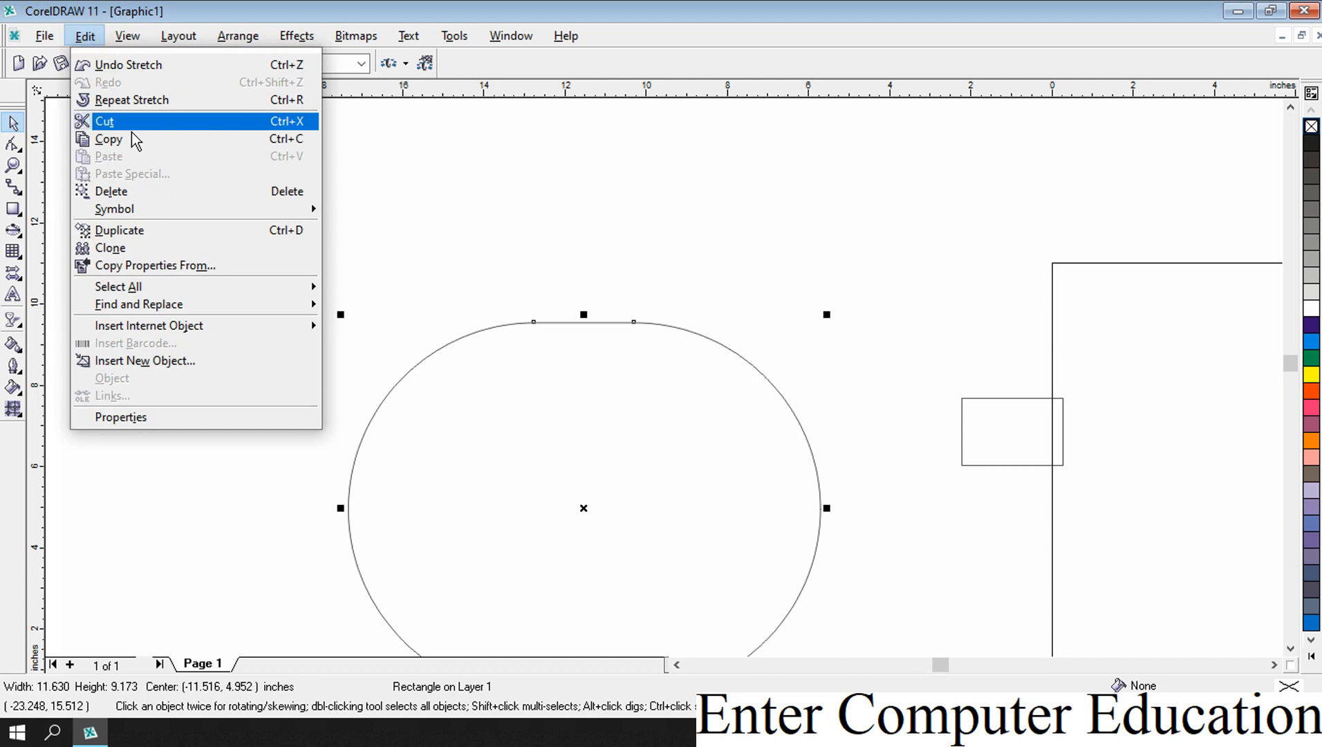
{"action": "left_click", "coordinate": [120, 101]}
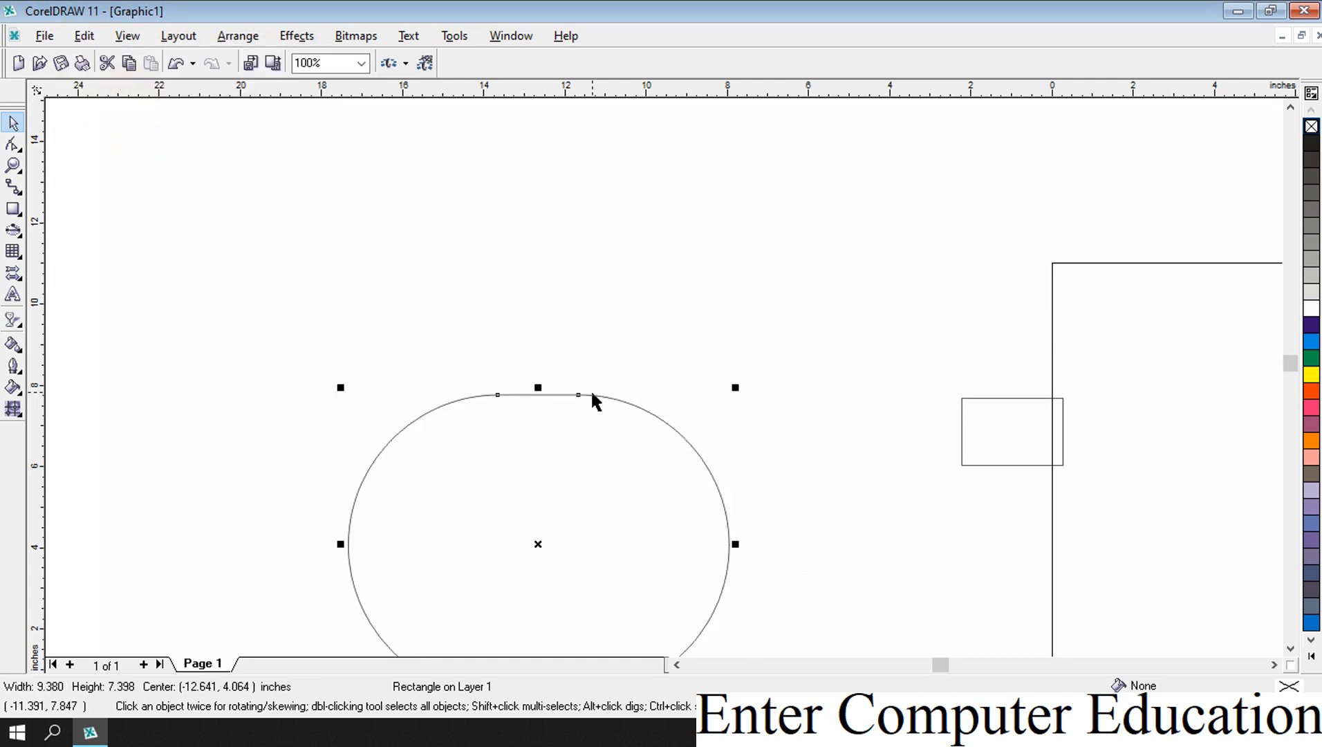
{"action": "left_click", "coordinate": [85, 38]}
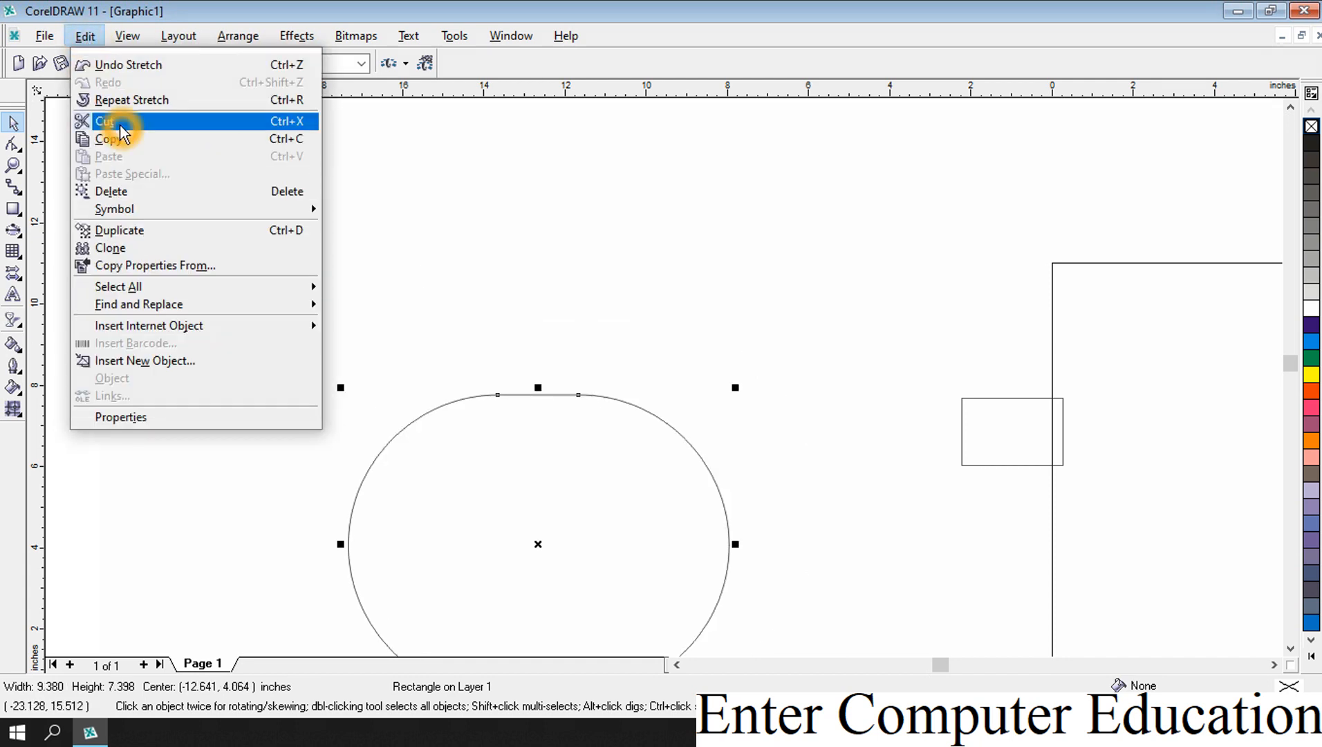
{"action": "left_click", "coordinate": [115, 102]}
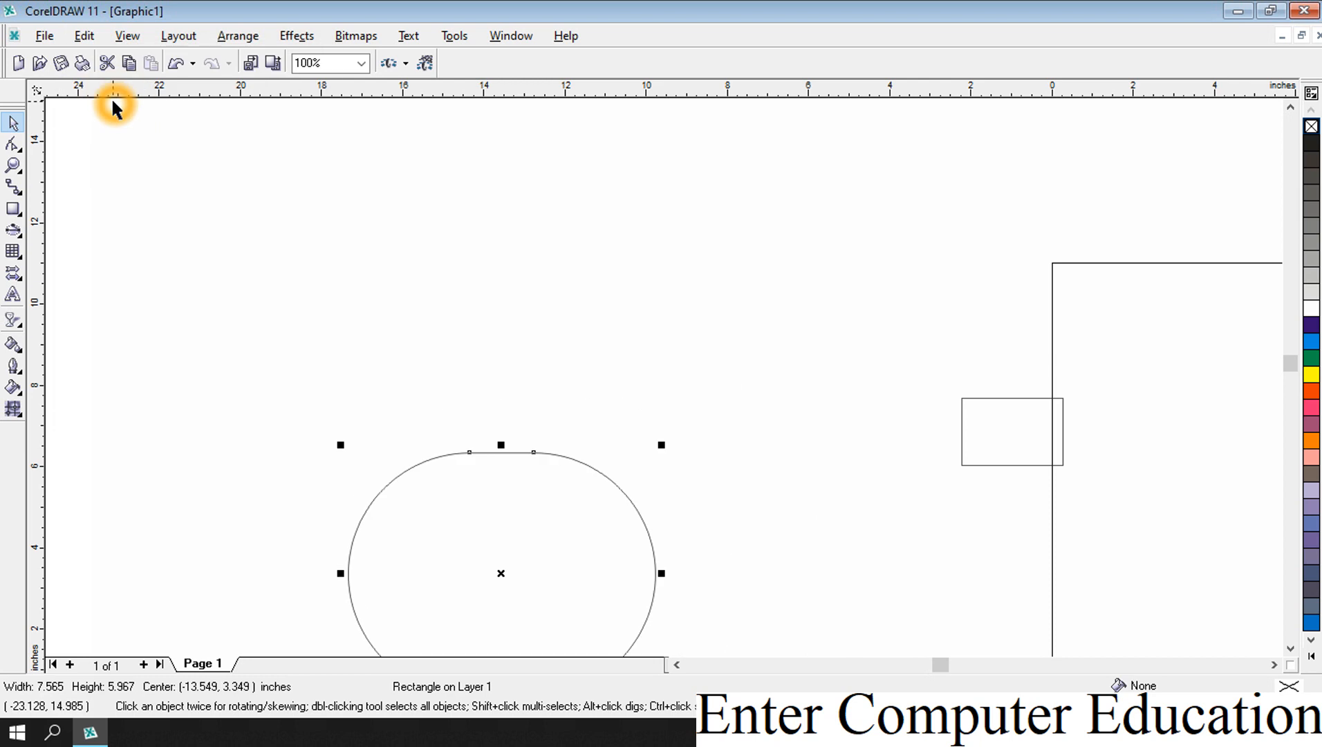
{"action": "left_click", "coordinate": [85, 36]}
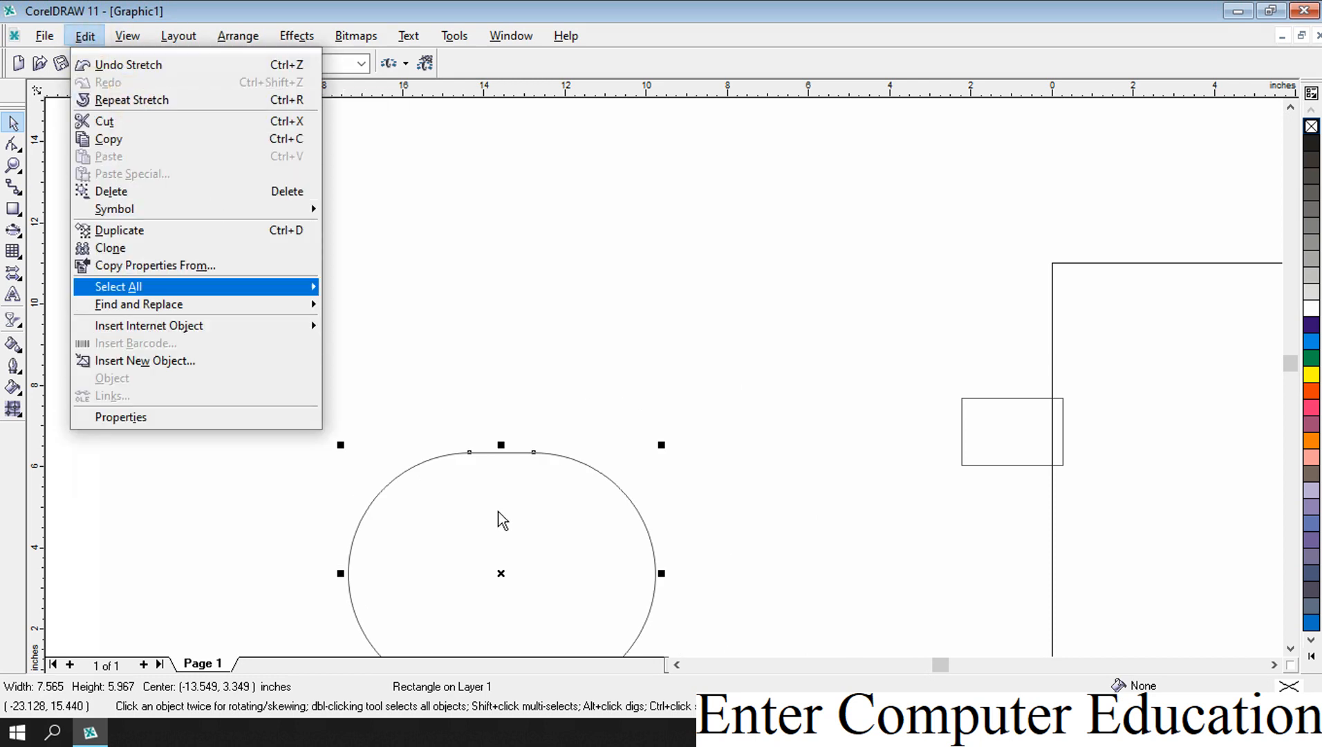
Cut the large rounded rectangle from the drawing to the clipboard.
{"action": "left_click", "coordinate": [520, 496]}
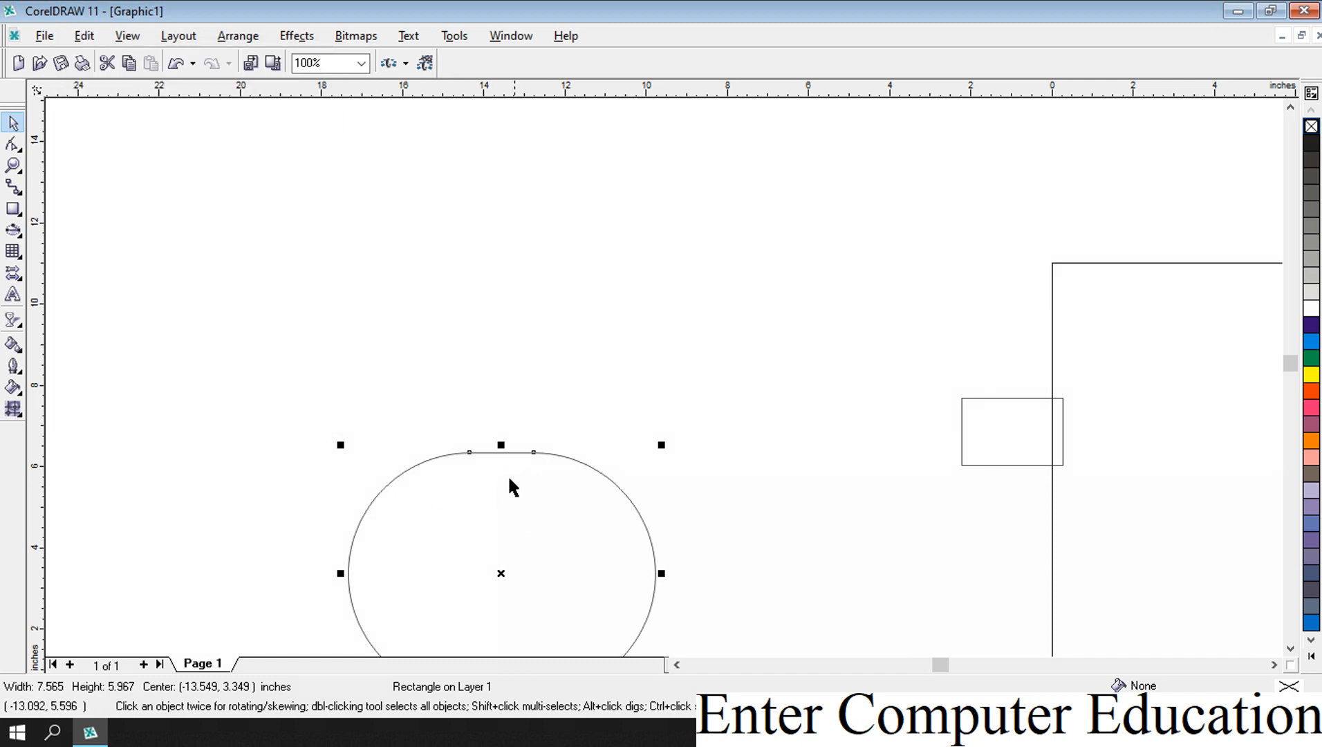
{"action": "left_click", "coordinate": [503, 496]}
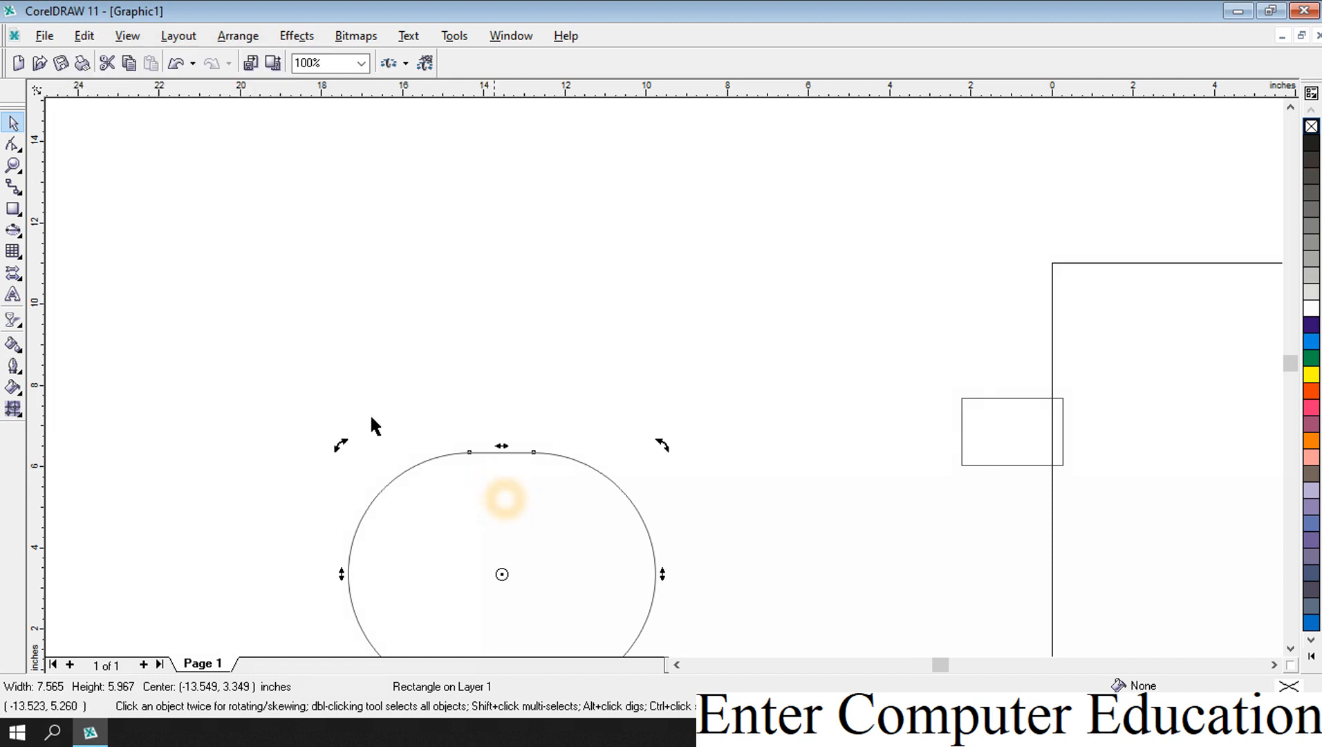
{"action": "left_click", "coordinate": [467, 483]}
{"action": "left_click", "coordinate": [85, 38]}
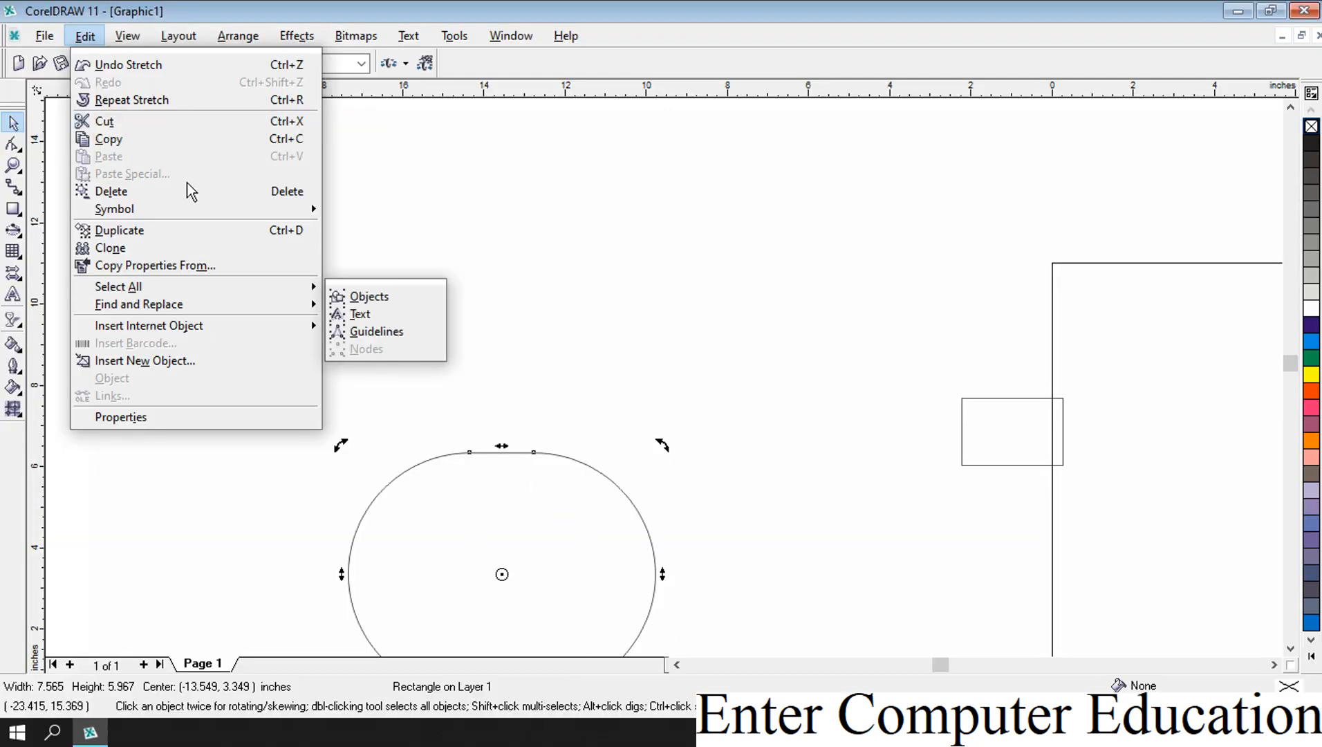
{"action": "left_click", "coordinate": [140, 123]}
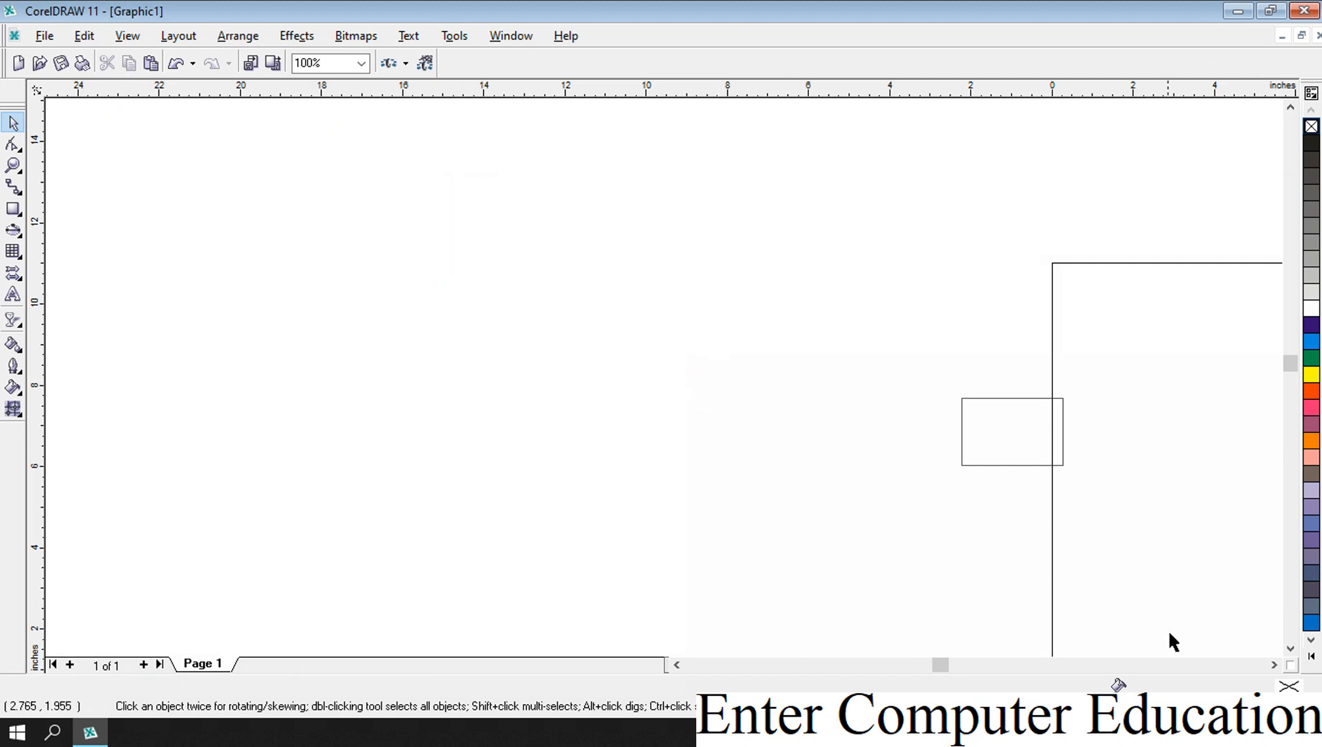
{"action": "mouse_move", "coordinate": [1277, 665]}
{"action": "left_mouse_down"}
{"action": "mouse_move", "coordinate": [1293, 653]}
{"action": "mouse_move", "coordinate": [1273, 666]}
{"action": "left_mouse_up"}
{"action": "left_click_drag", "start_coordinate": [677, 666], "coordinate": [677, 666]}
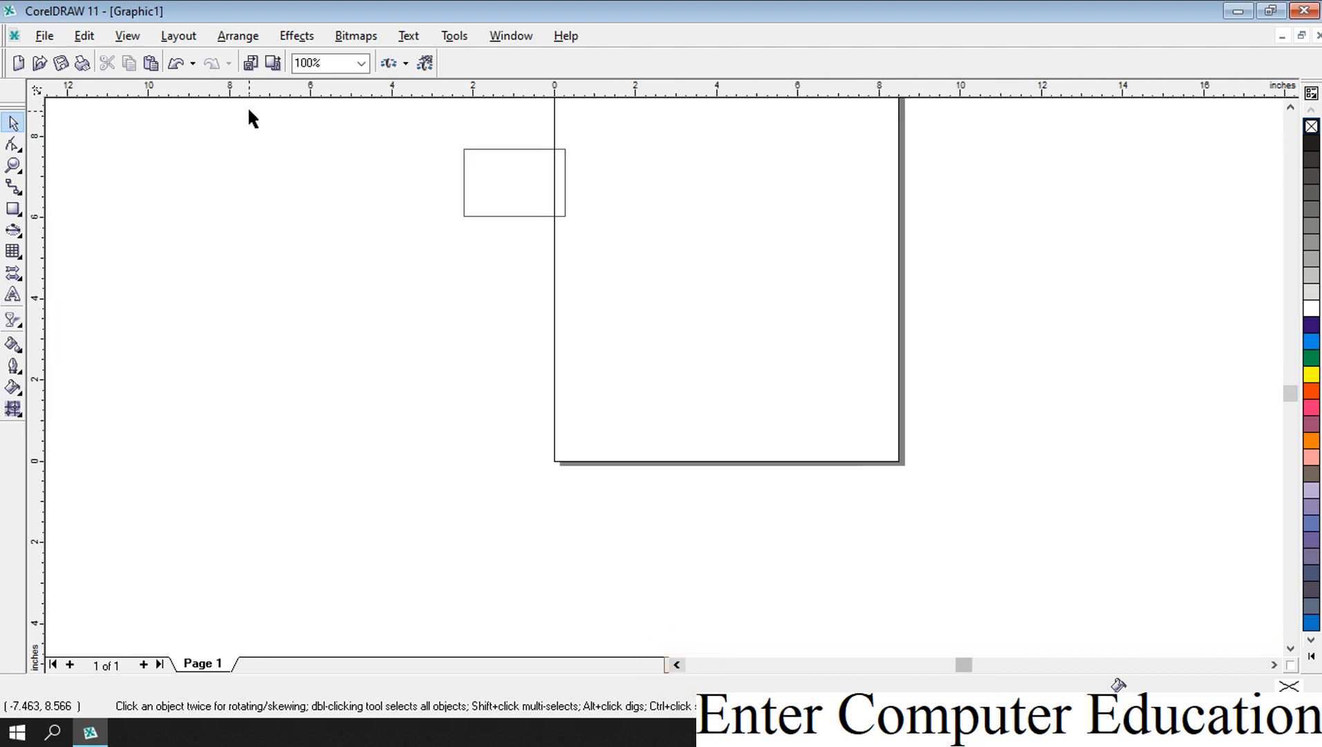
{"action": "left_click", "coordinate": [89, 34]}
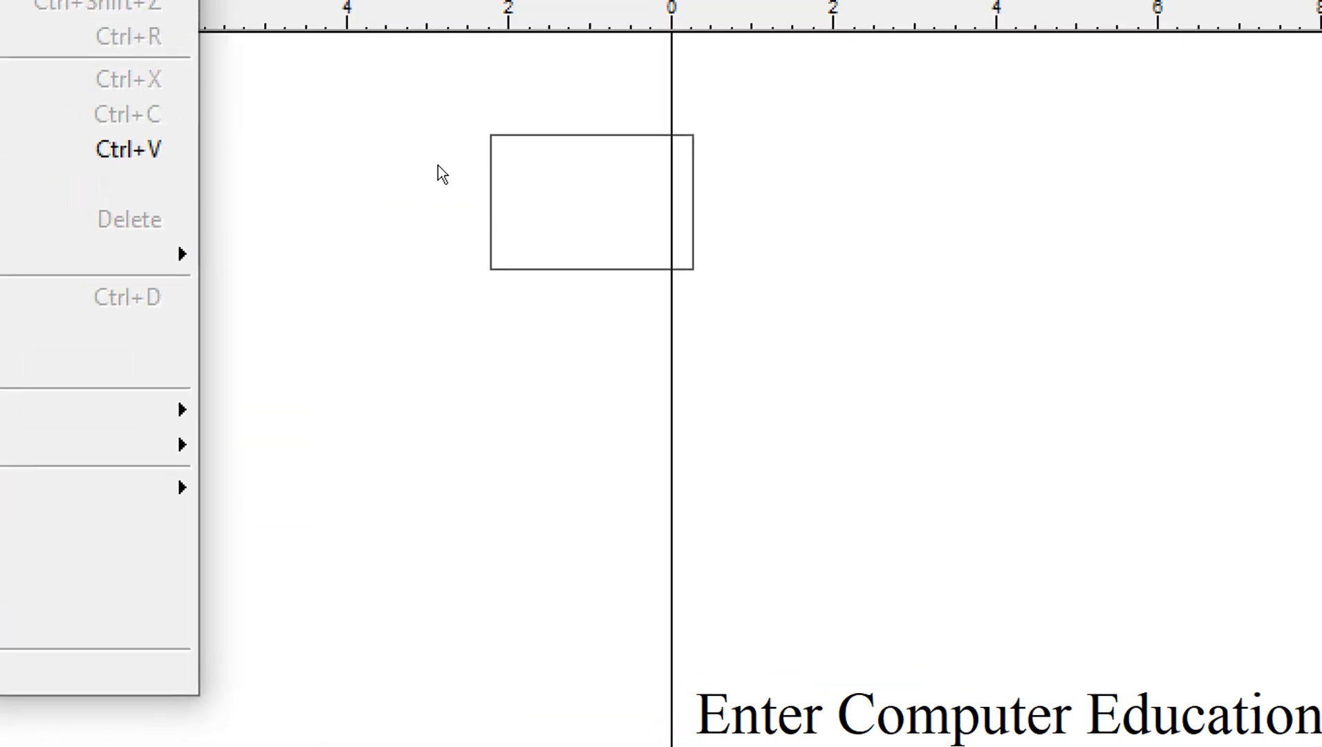
{"action": "left_click", "coordinate": [438, 166]}
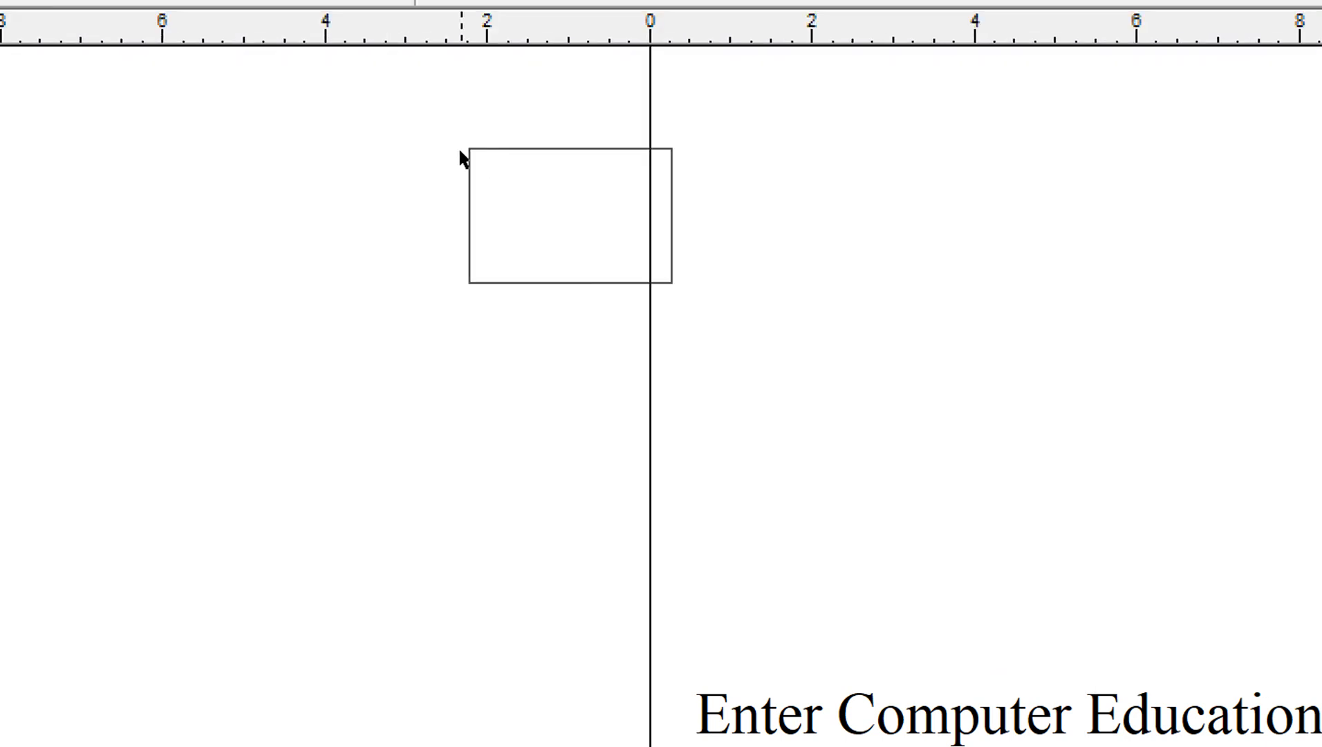
Copy and paste the rectangle straddling the drawing page's left edge, placing the copy below and to the left of the original.
{"action": "left_click", "coordinate": [374, 204]}
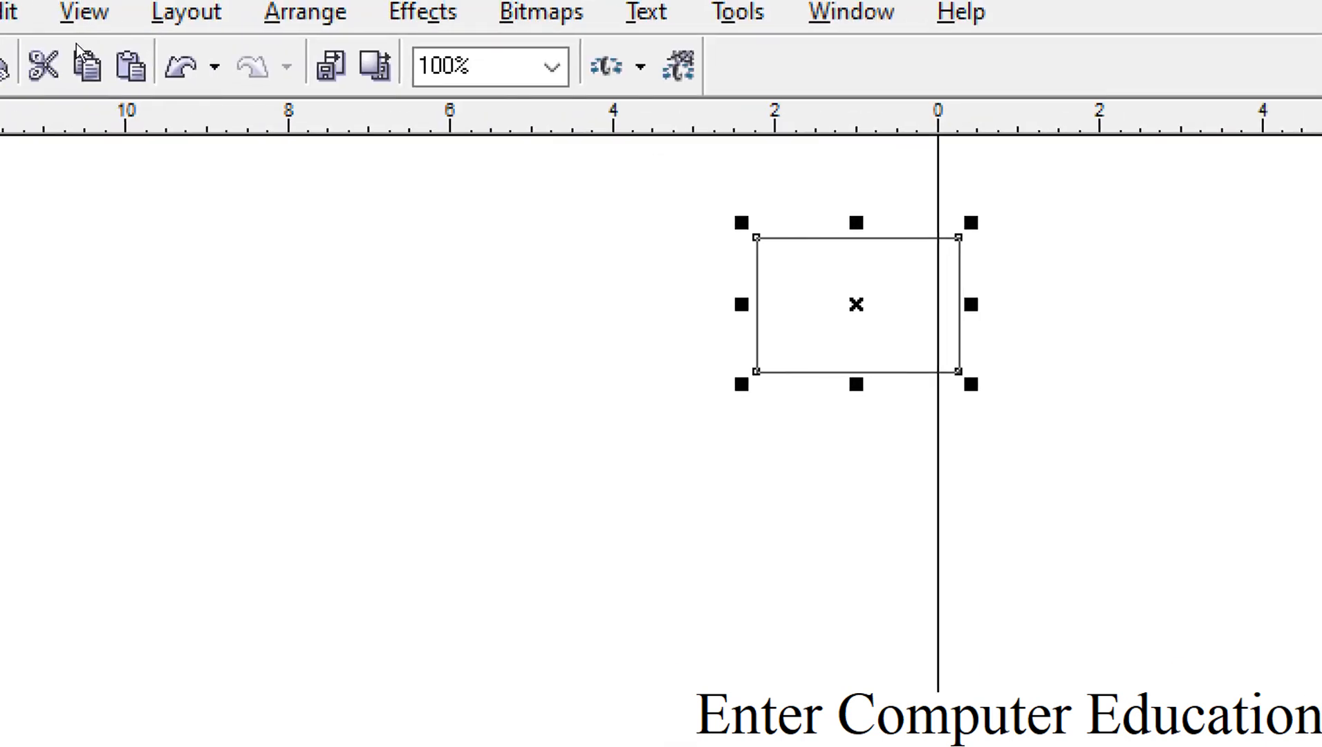
{"action": "left_click", "coordinate": [86, 39]}
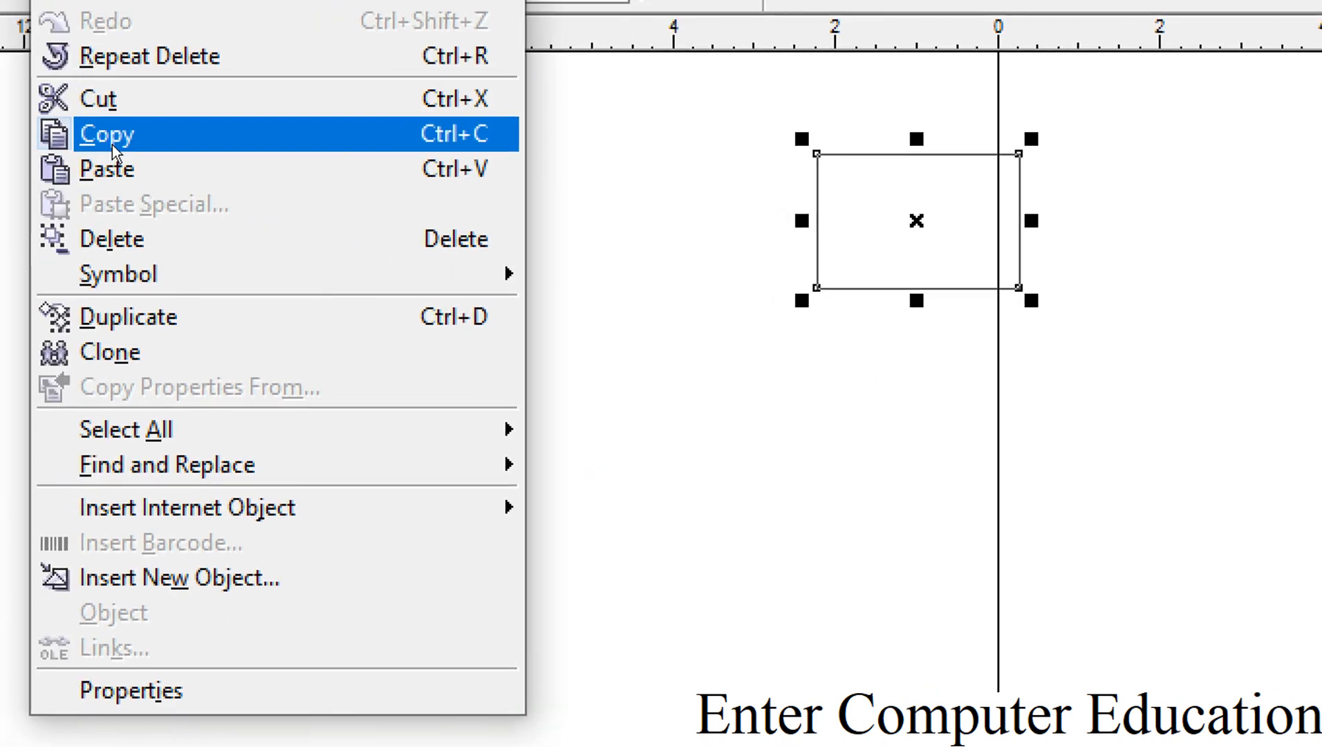
{"action": "left_click", "coordinate": [113, 138]}
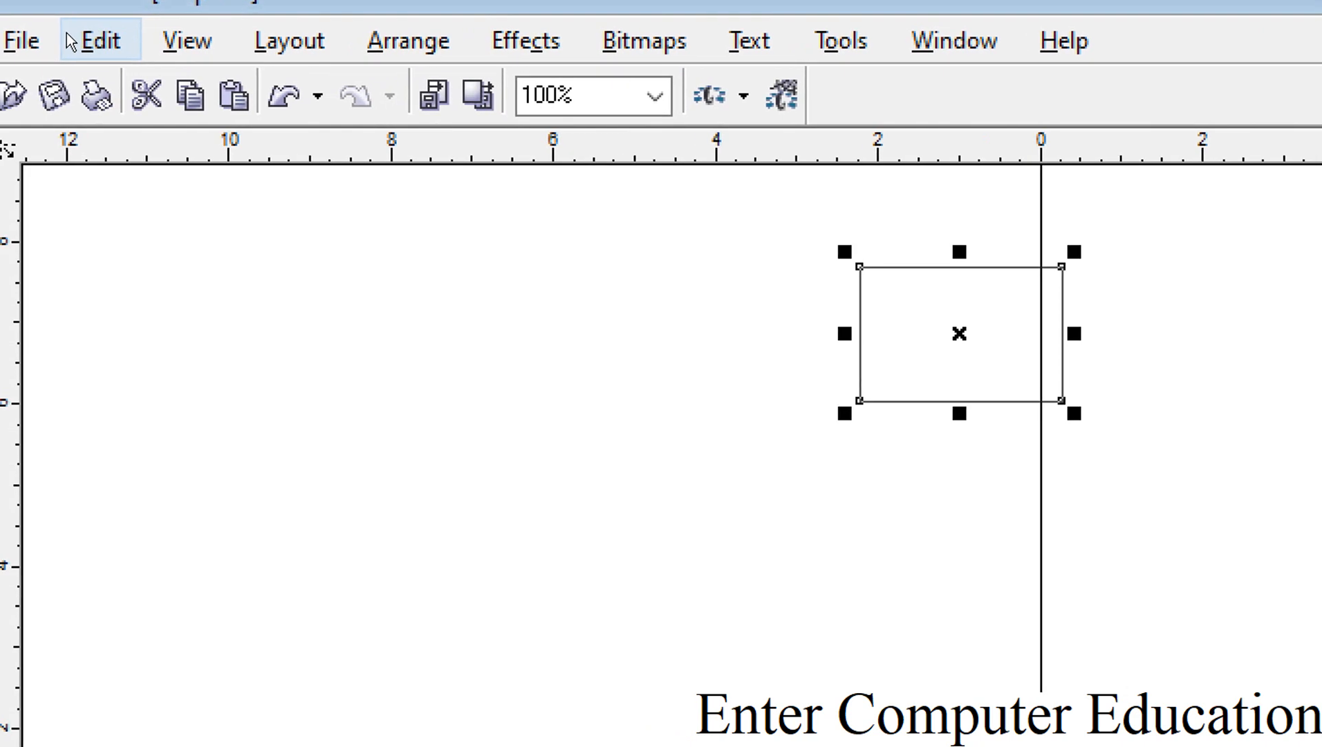
{"action": "left_click", "coordinate": [81, 43]}
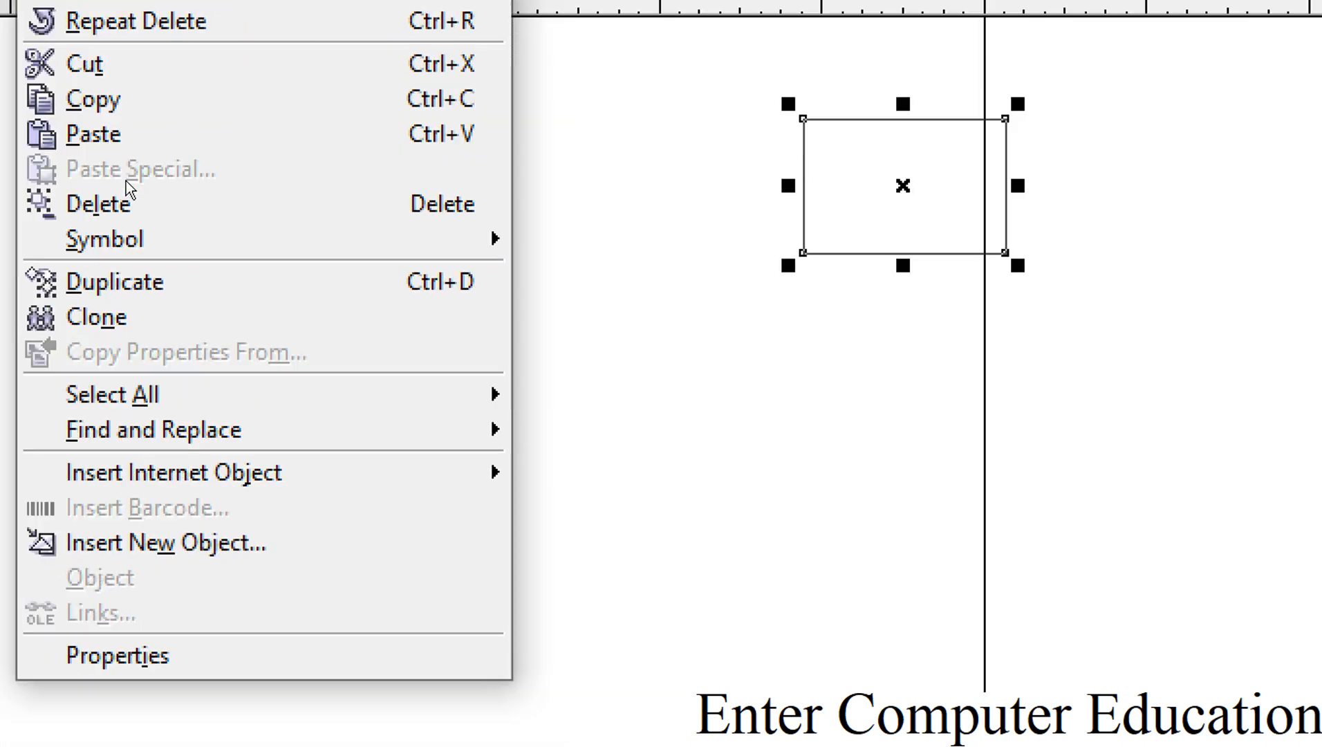
{"action": "left_click", "coordinate": [120, 158]}
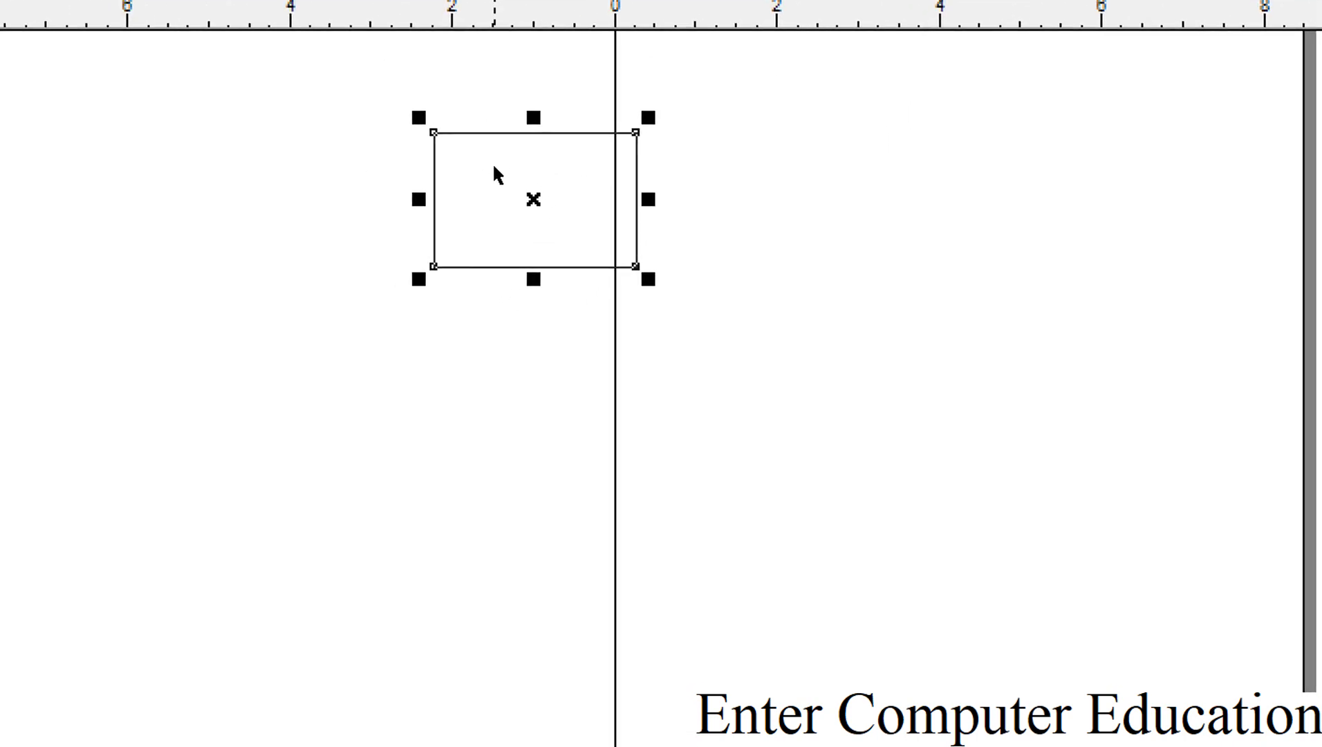
{"action": "left_click_drag", "start_coordinate": [494, 166], "coordinate": [378, 296]}
{"action": "left_click_drag", "start_coordinate": [435, 231], "coordinate": [417, 219]}
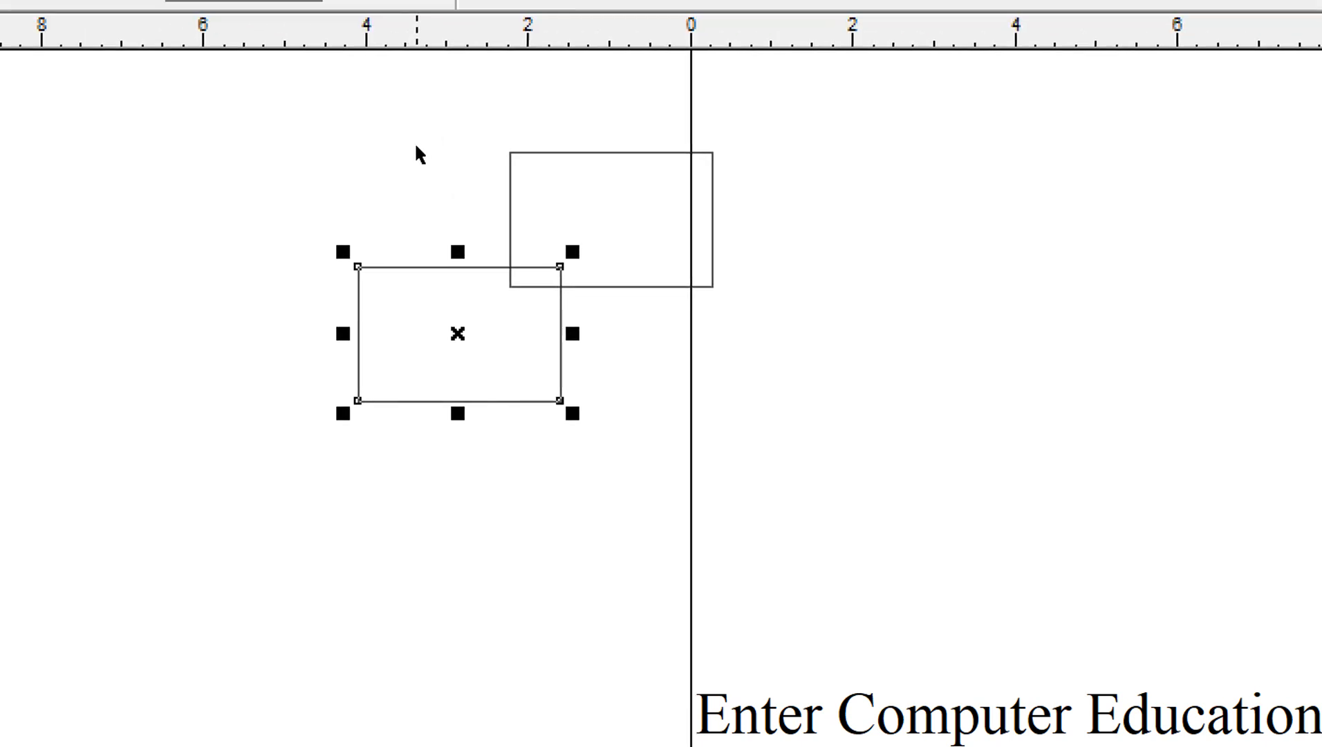
Select all objects in the drawing and delete both rectangles.
{"action": "left_click", "coordinate": [78, 41]}
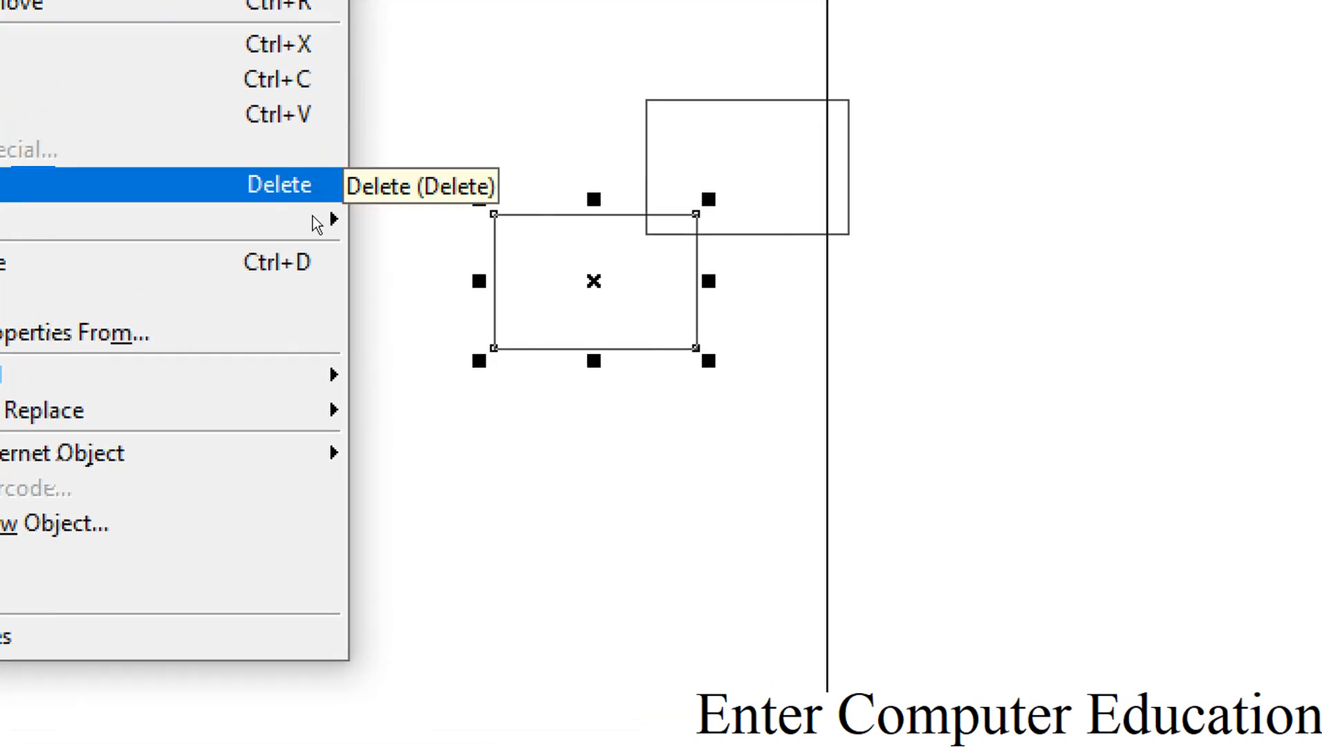
{"action": "left_click", "coordinate": [566, 89]}
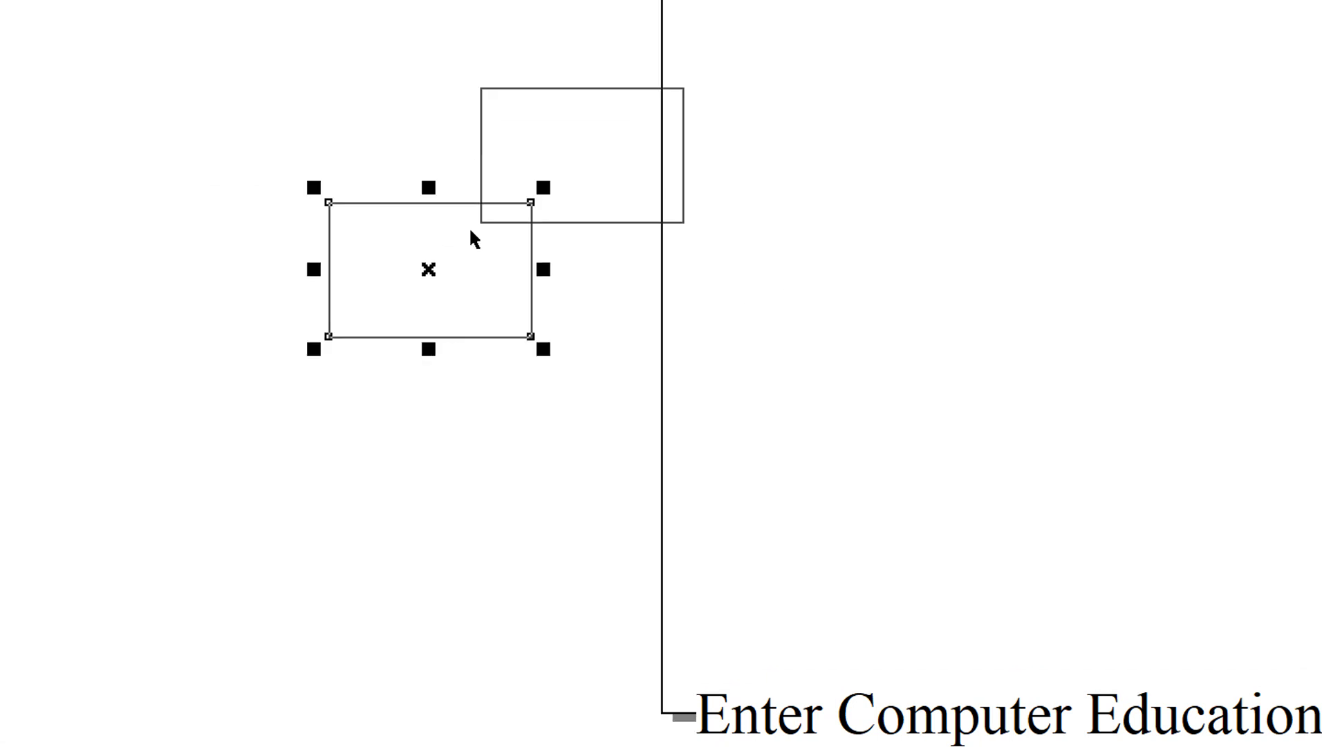
{"action": "key", "text": "ctrl+a"}
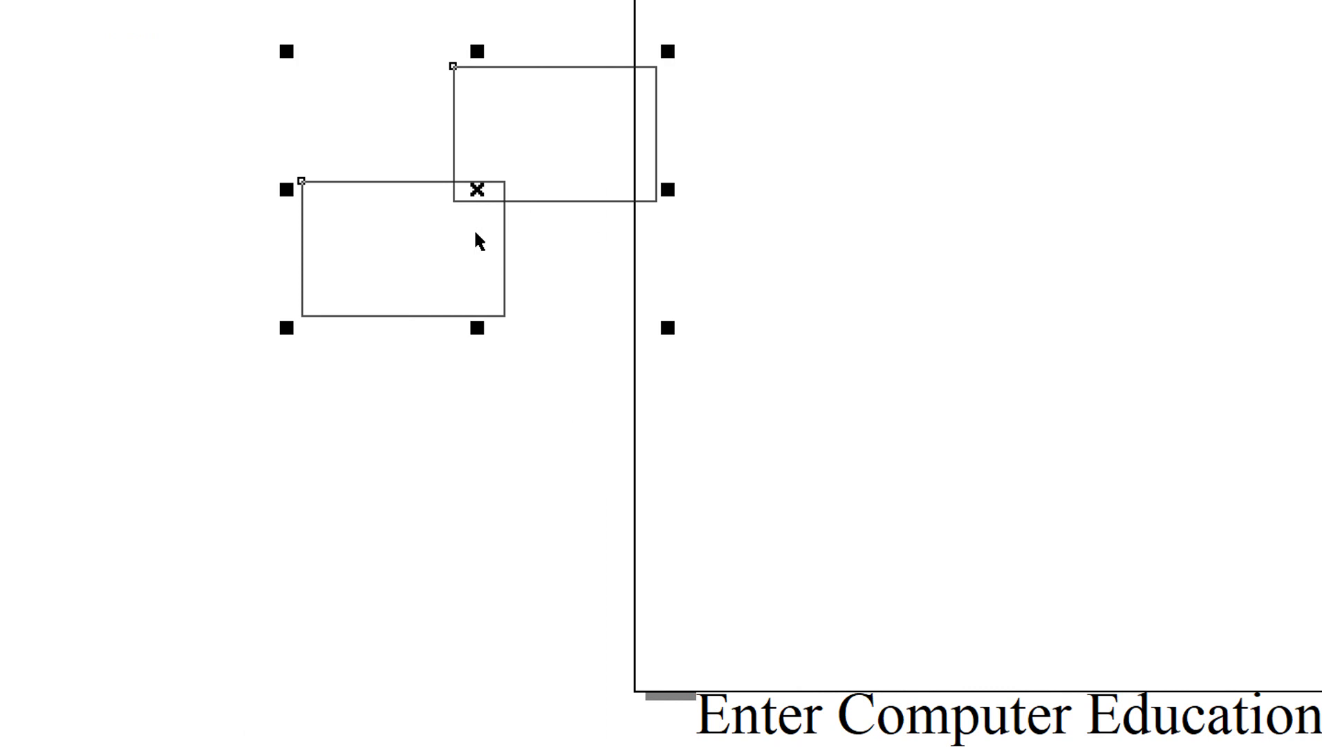
{"action": "key", "text": "Delete"}
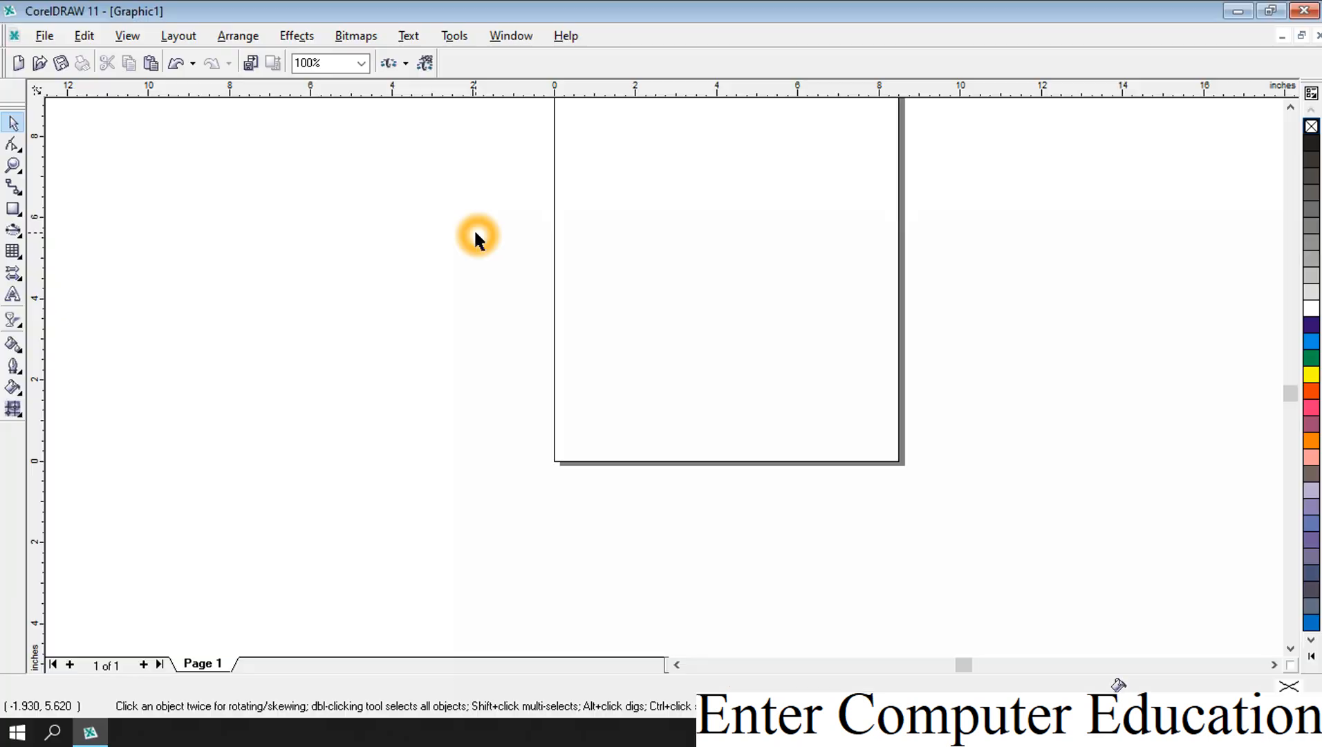
{"action": "left_click", "coordinate": [85, 35]}
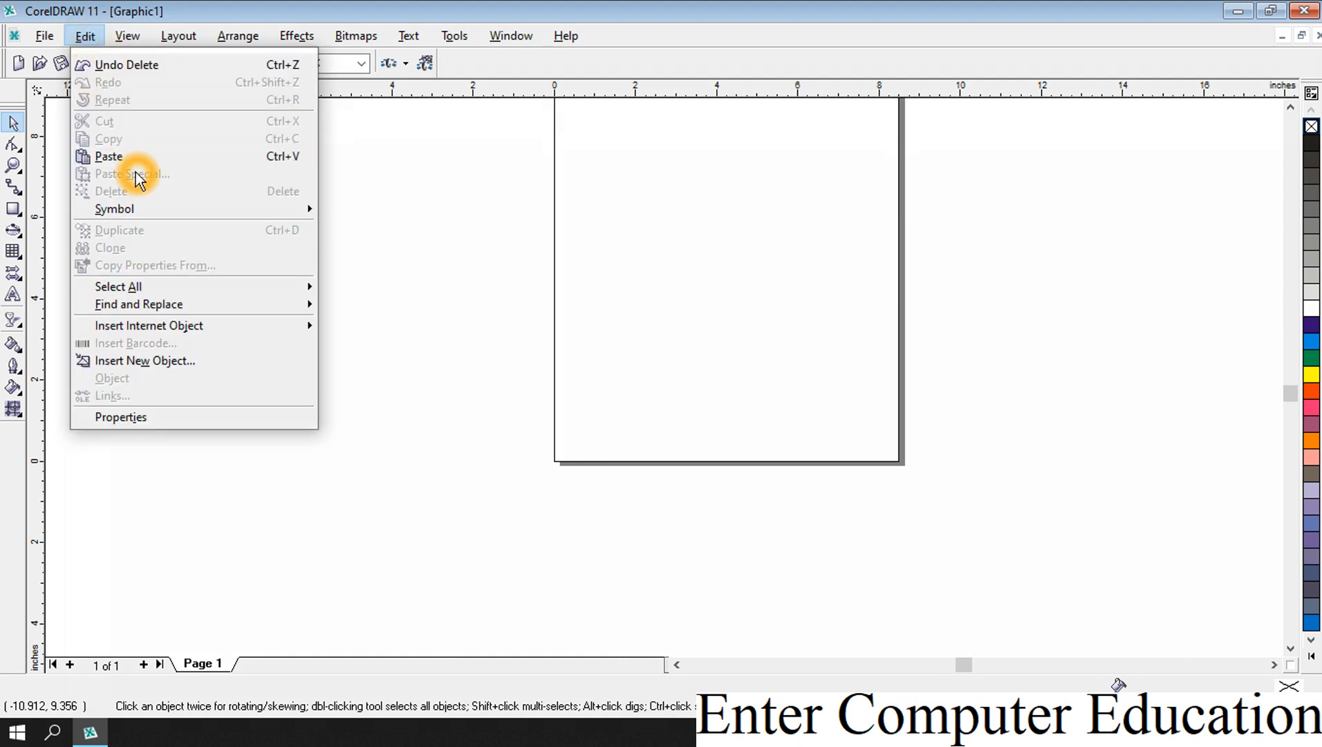
{"action": "left_click", "coordinate": [564, 263]}
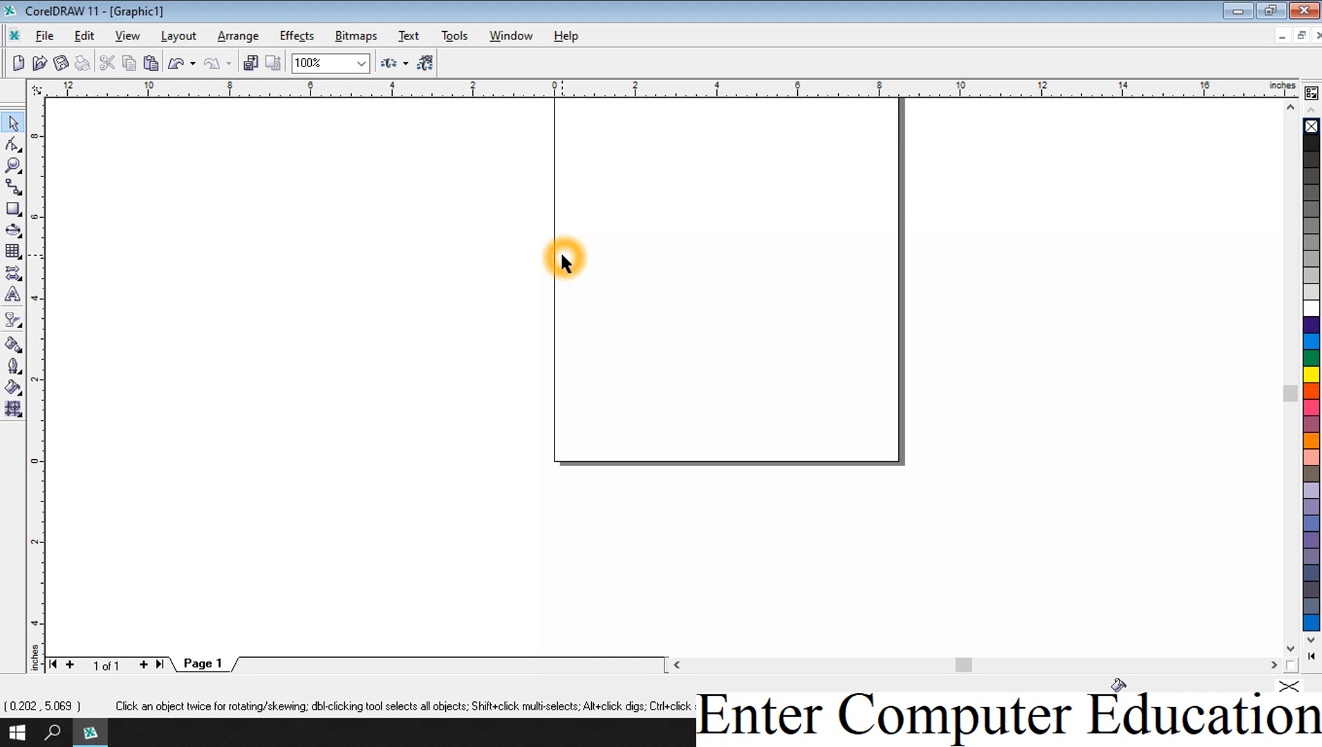
Open Microsoft Office Word 2007 and insert WordArt reading "coreldraw" in the yellow slanted style from the fourth row.
{"action": "left_click", "coordinate": [17, 732]}
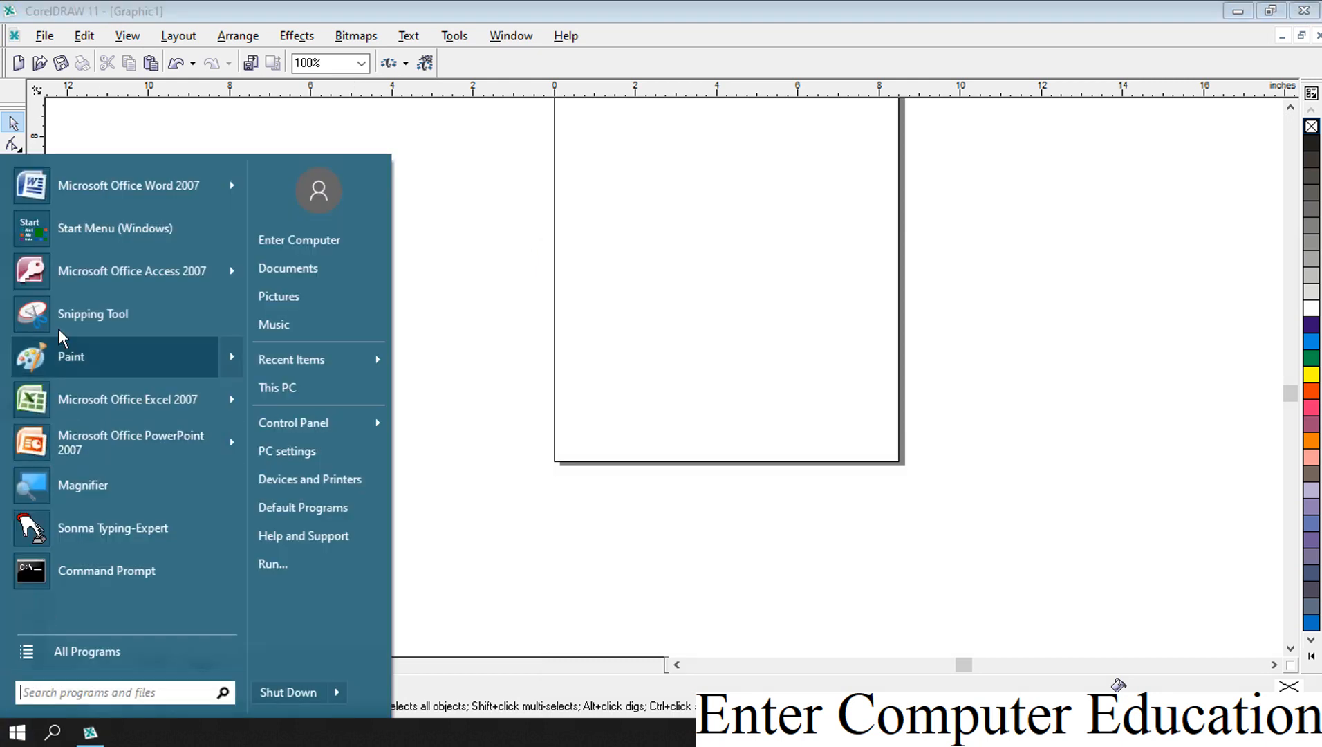
{"action": "left_click", "coordinate": [113, 201]}
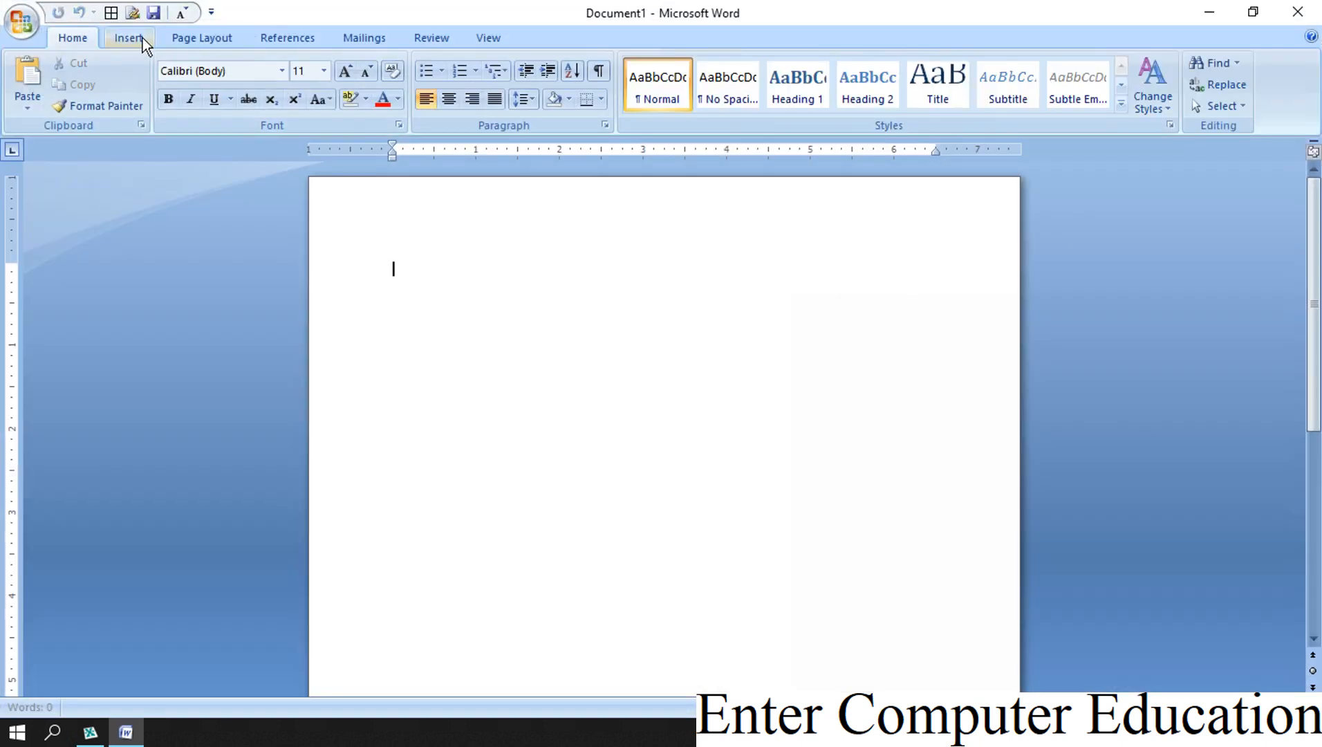
{"action": "left_click", "coordinate": [143, 40]}
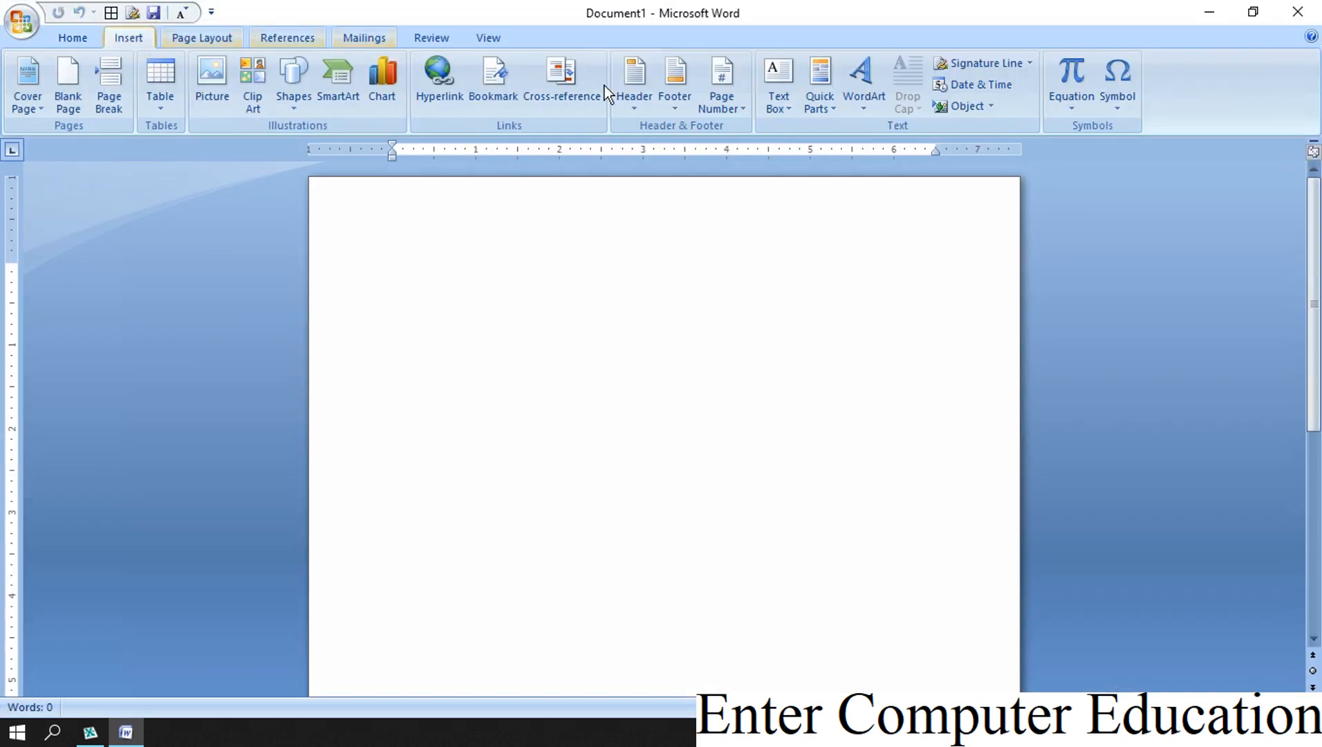
{"action": "left_click", "coordinate": [862, 110]}
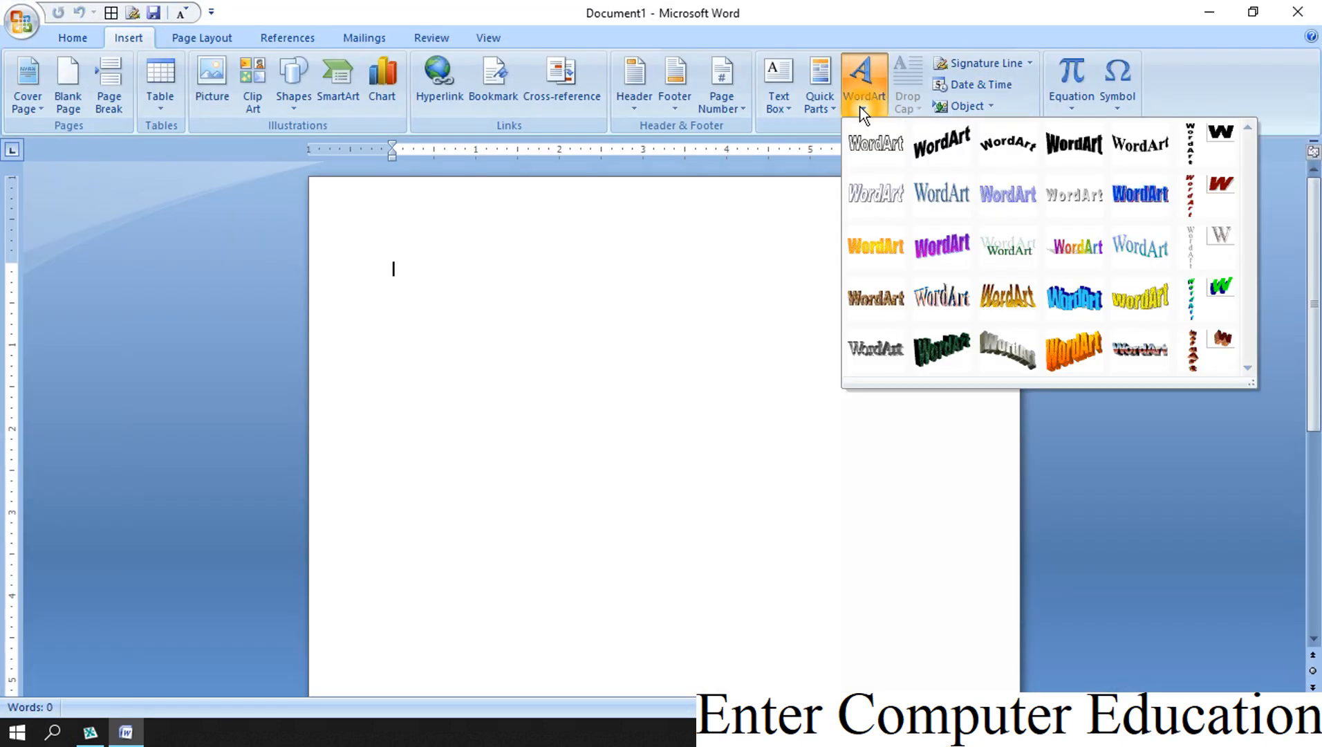
{"action": "left_click", "coordinate": [1157, 296]}
{"action": "key", "text": "BackSpace"}
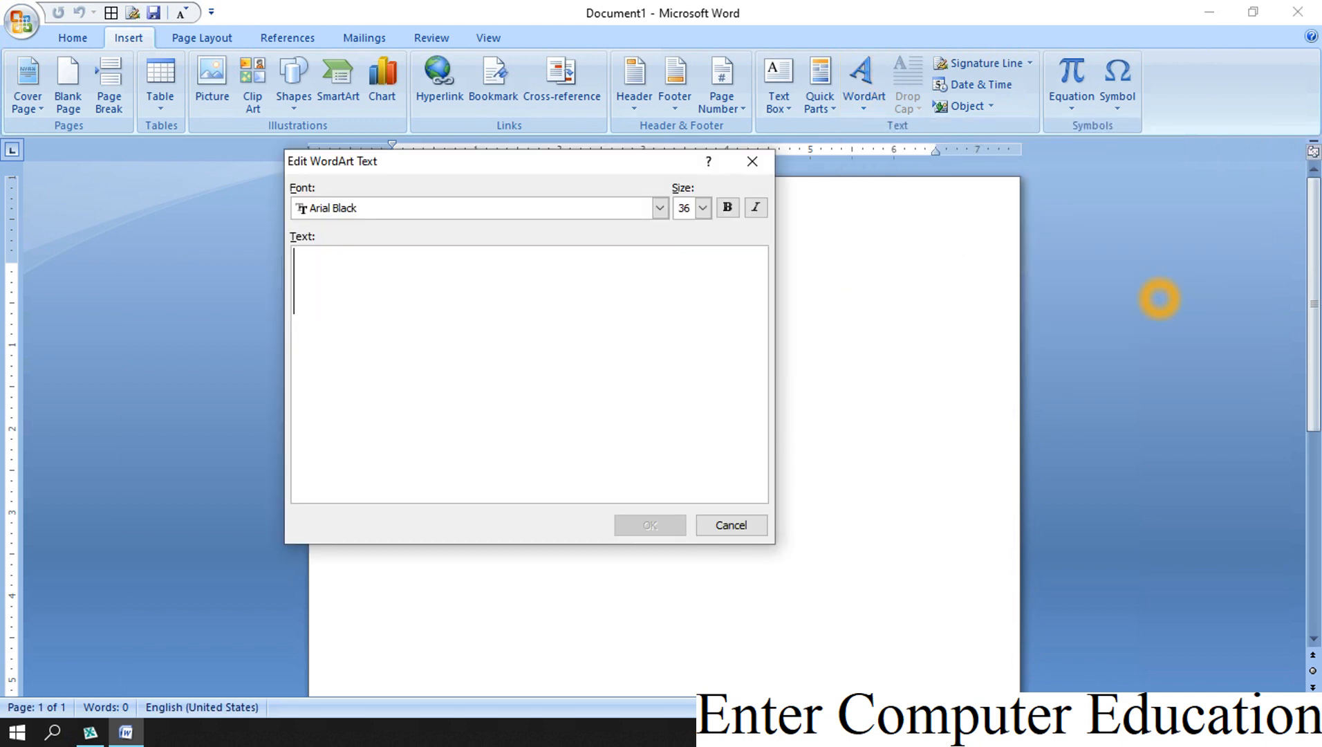
{"action": "type", "text": "corel"}
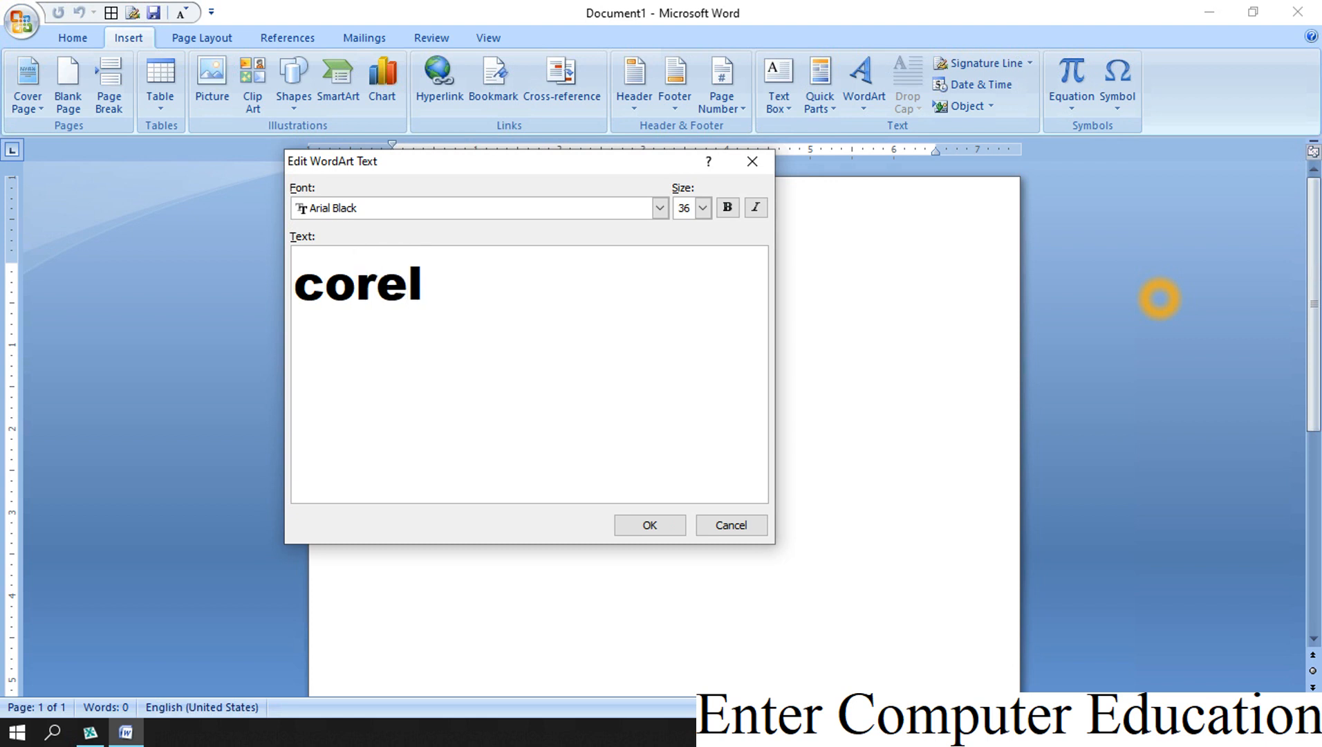
{"action": "type", "text": "draw"}
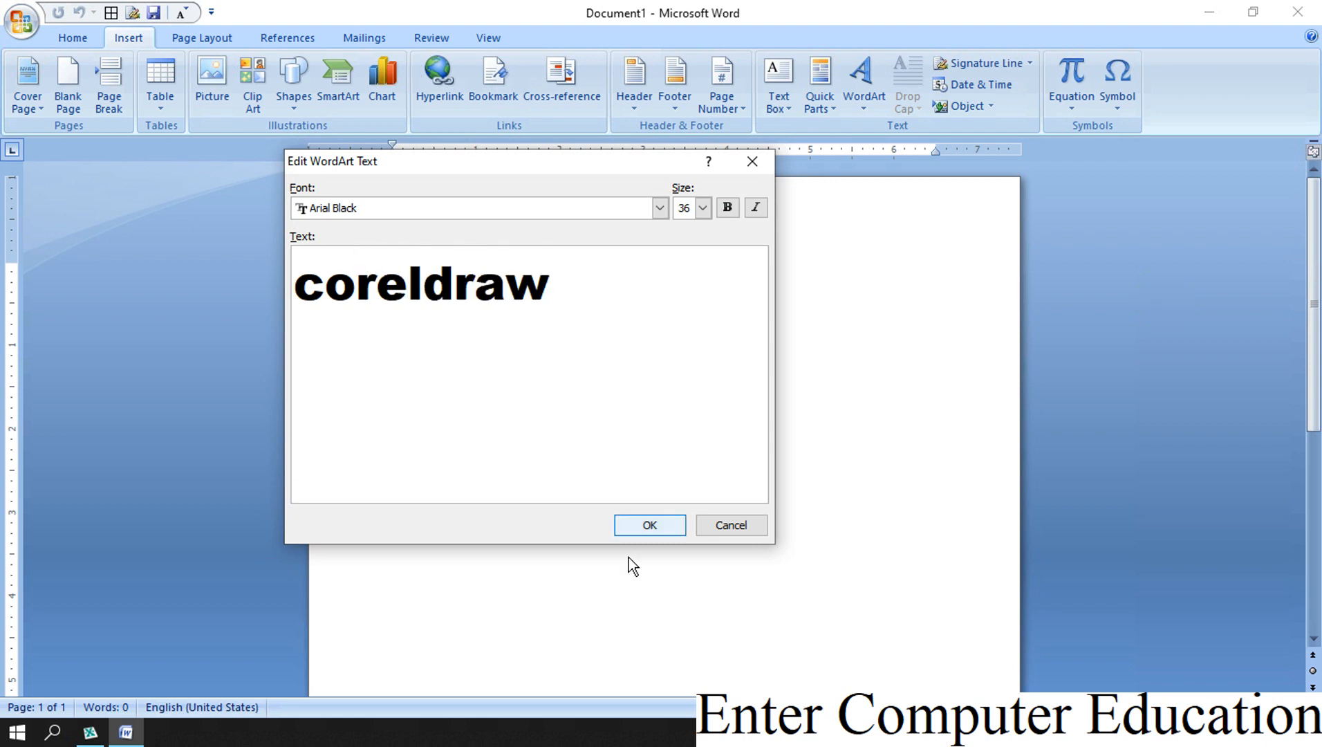
{"action": "left_click", "coordinate": [675, 526]}
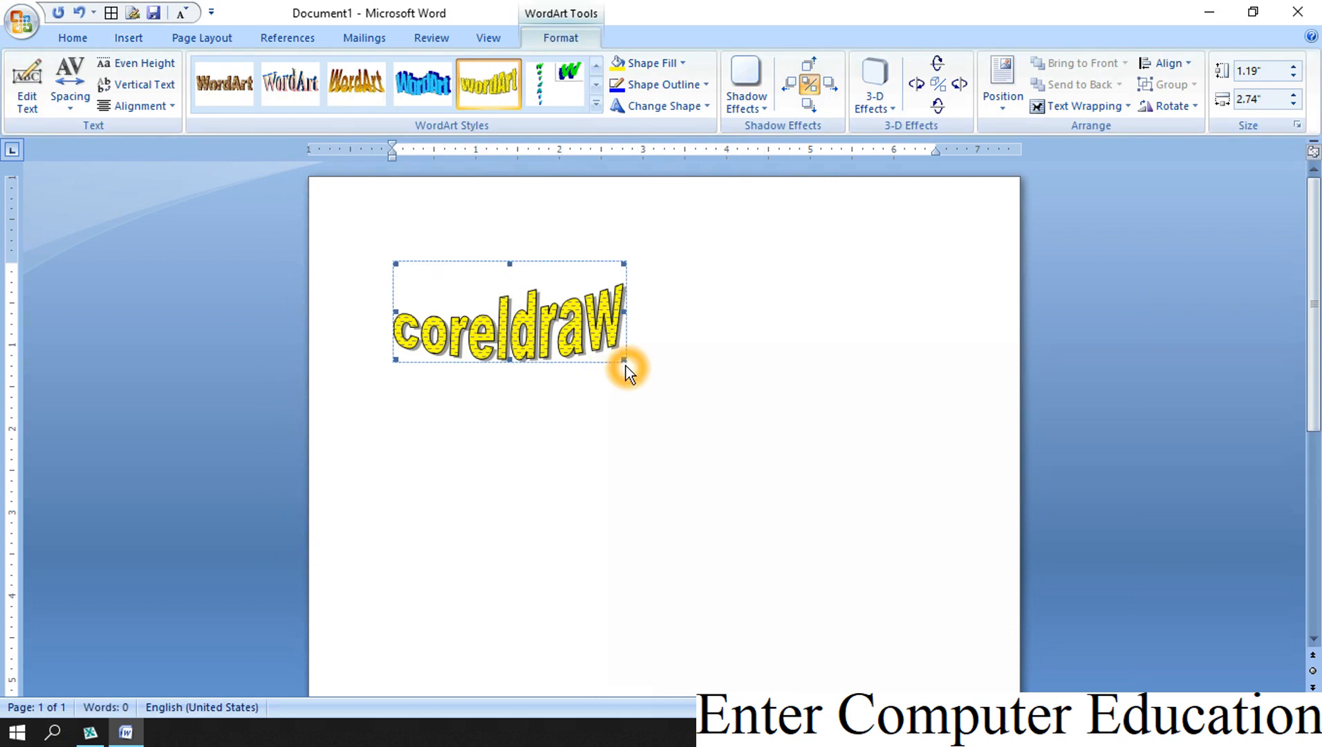
Copy the "coreldraw" WordArt and switch back to CorelDRAW.
{"action": "left_click", "coordinate": [72, 38]}
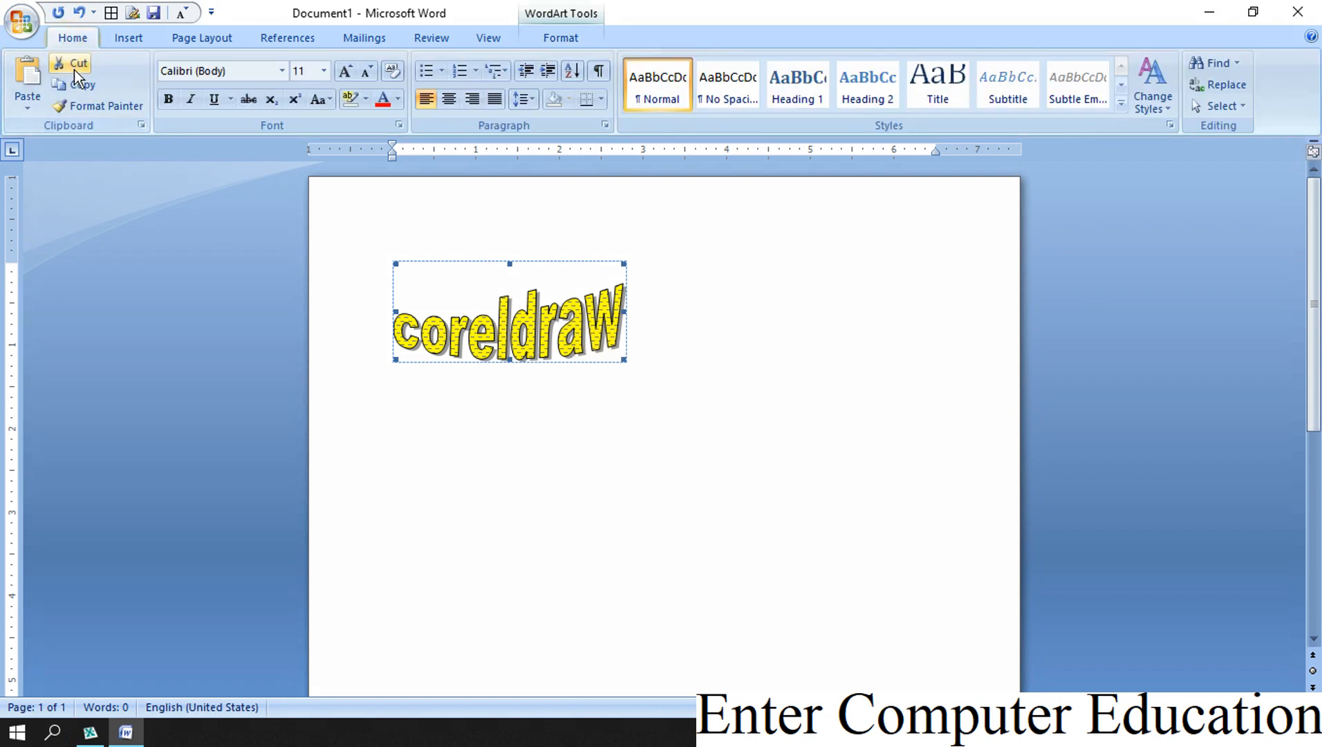
{"action": "left_click", "coordinate": [80, 78]}
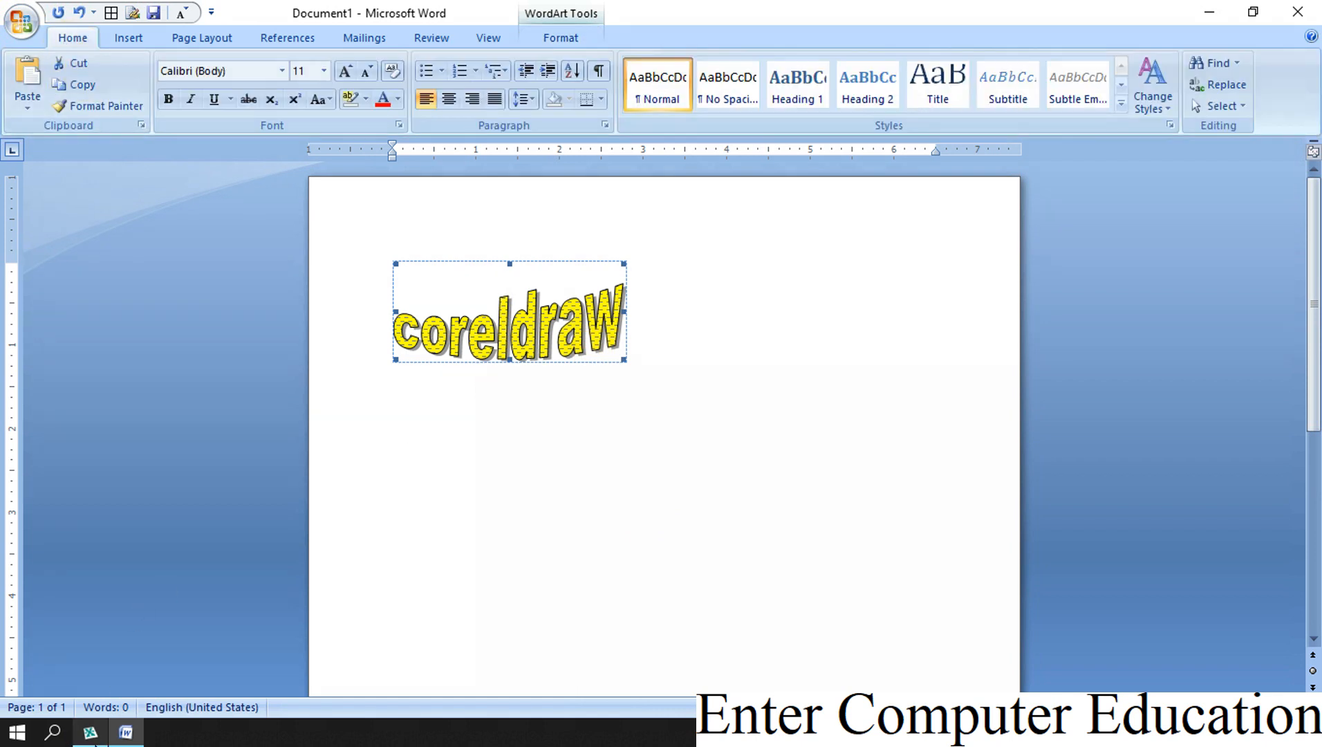
{"action": "left_click", "coordinate": [91, 733]}
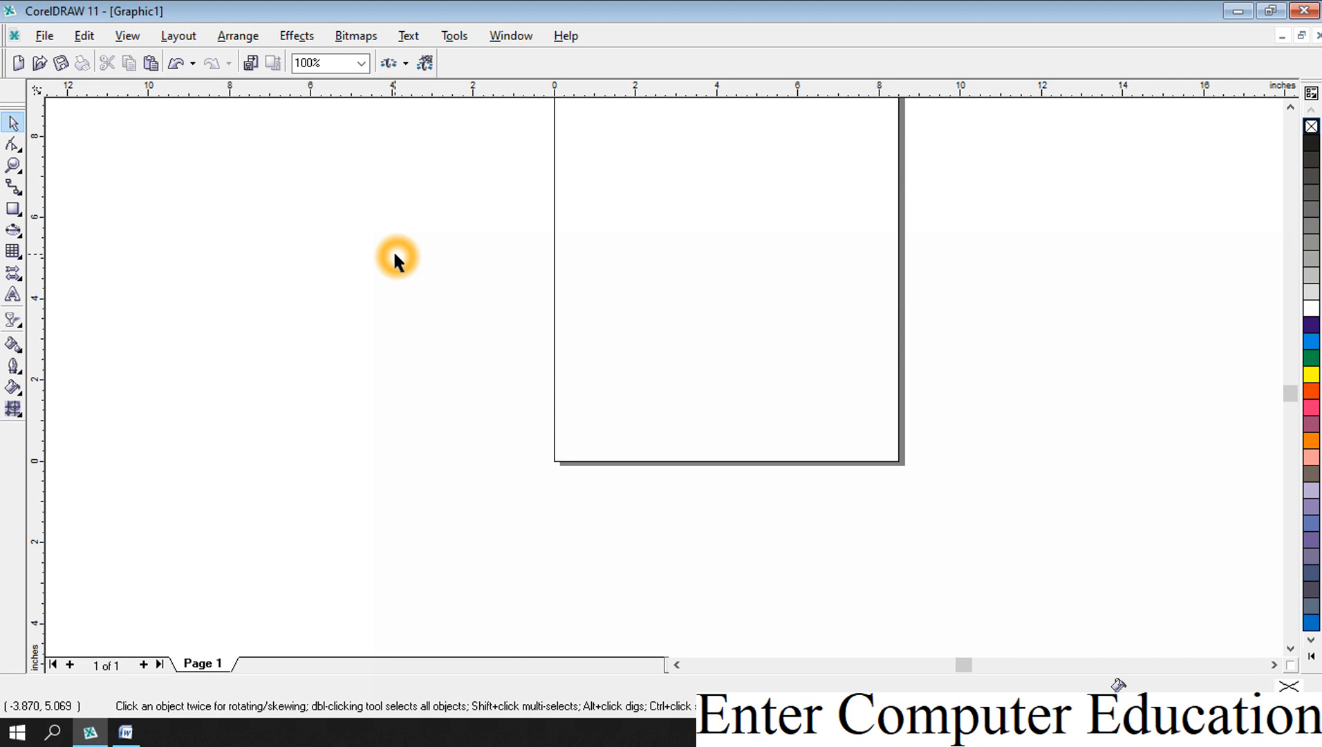
Insert the copied WordArt with Paste Special as a Bitmap and enlarge it proportionally to about 6.3 × 2.2 inches.
{"action": "left_click", "coordinate": [84, 36]}
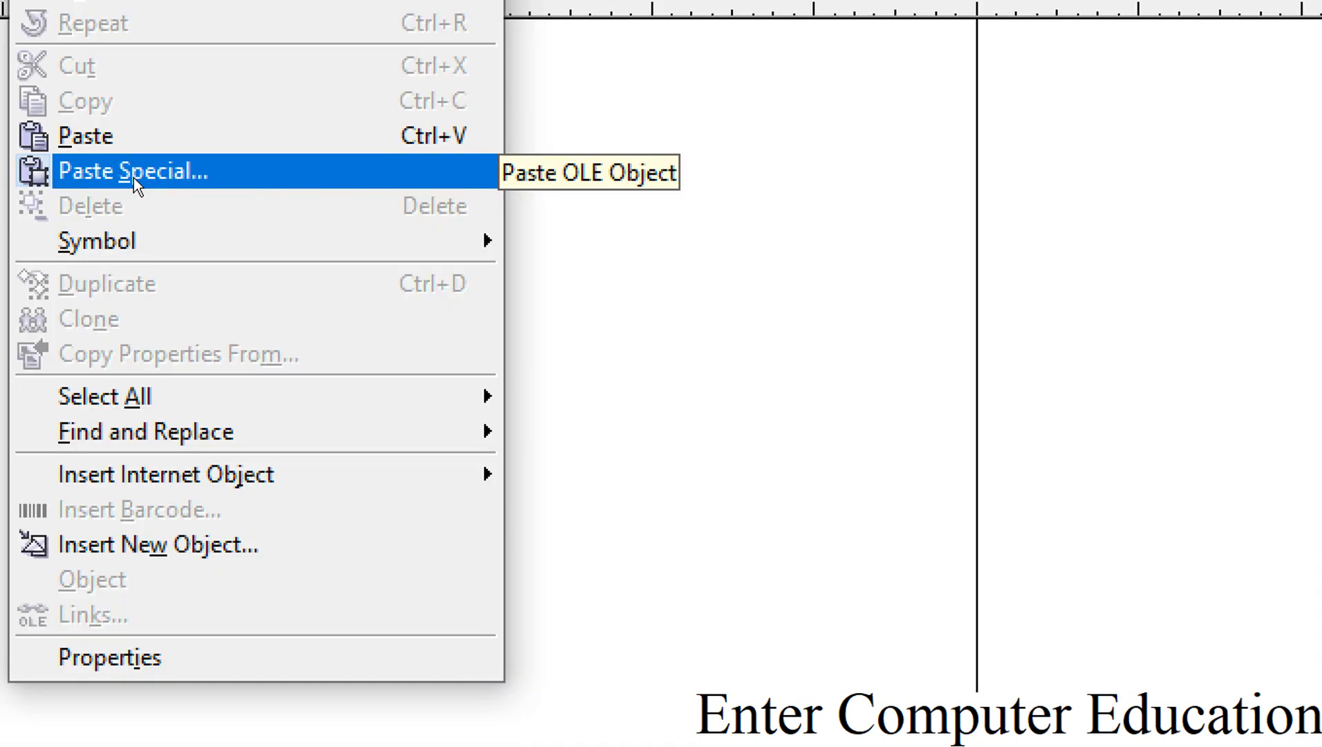
{"action": "left_click", "coordinate": [133, 172]}
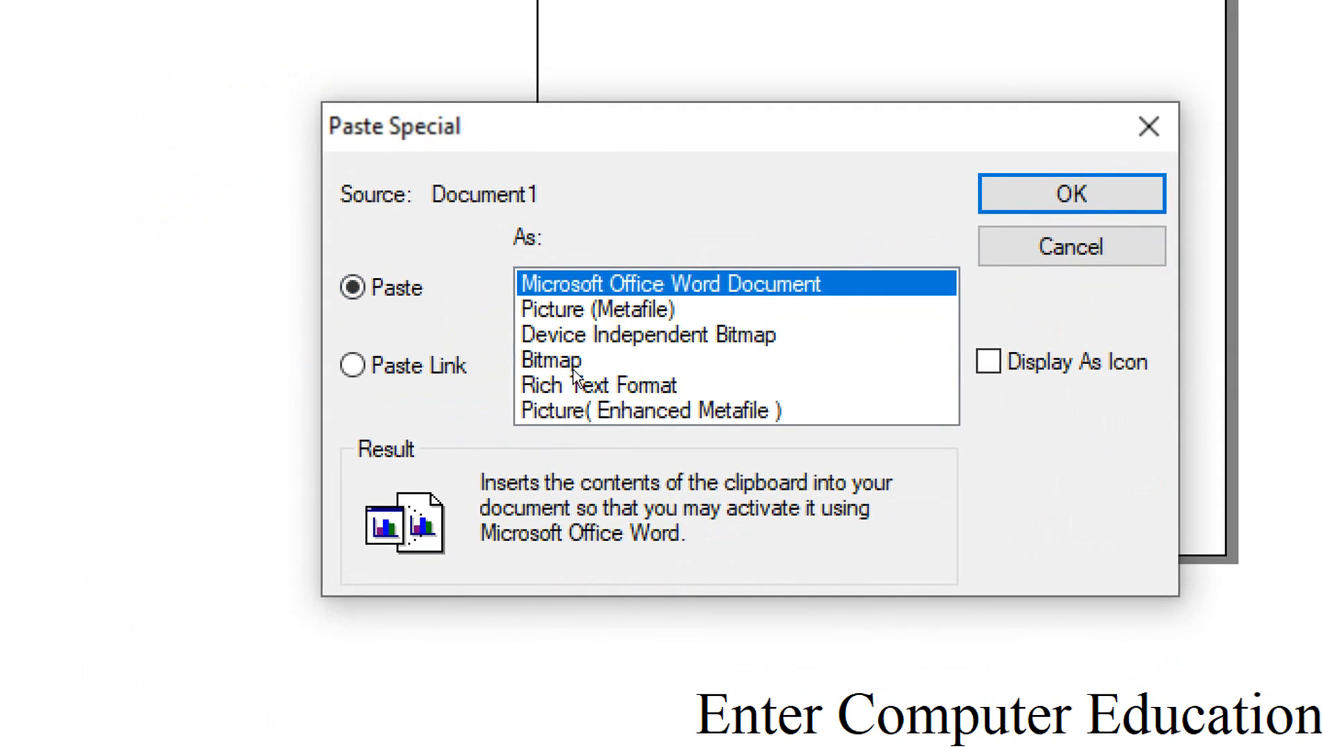
{"action": "left_click", "coordinate": [558, 366]}
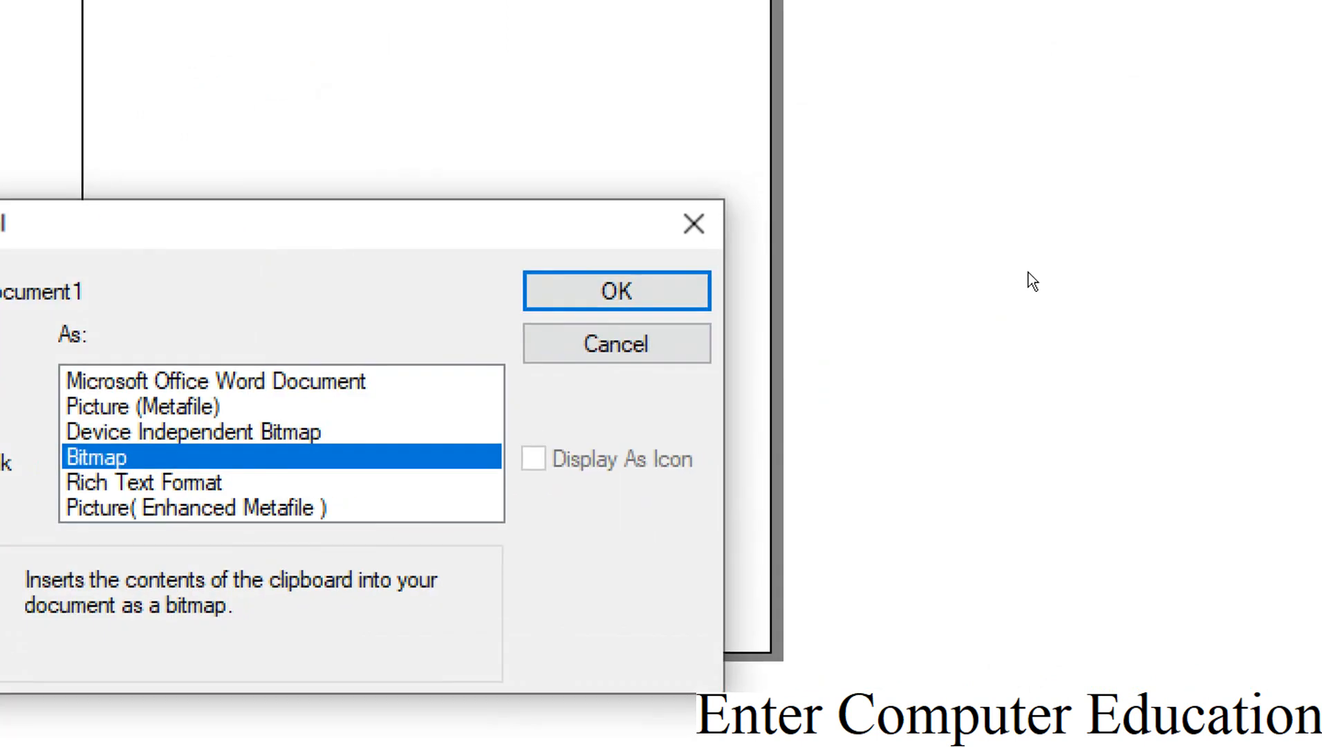
{"action": "left_click", "coordinate": [842, 283]}
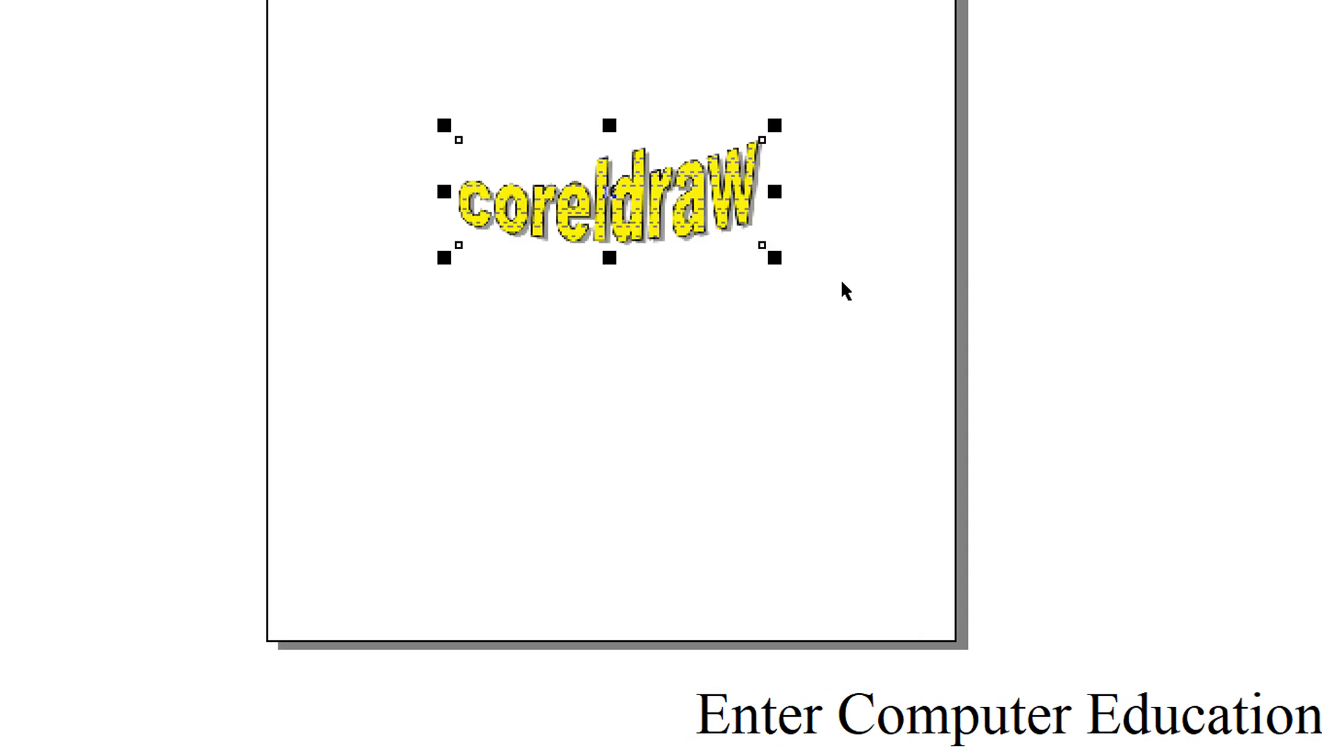
{"action": "right_click", "coordinate": [655, 271]}
{"action": "left_click_drag", "start_coordinate": [643, 271], "coordinate": [539, 332]}
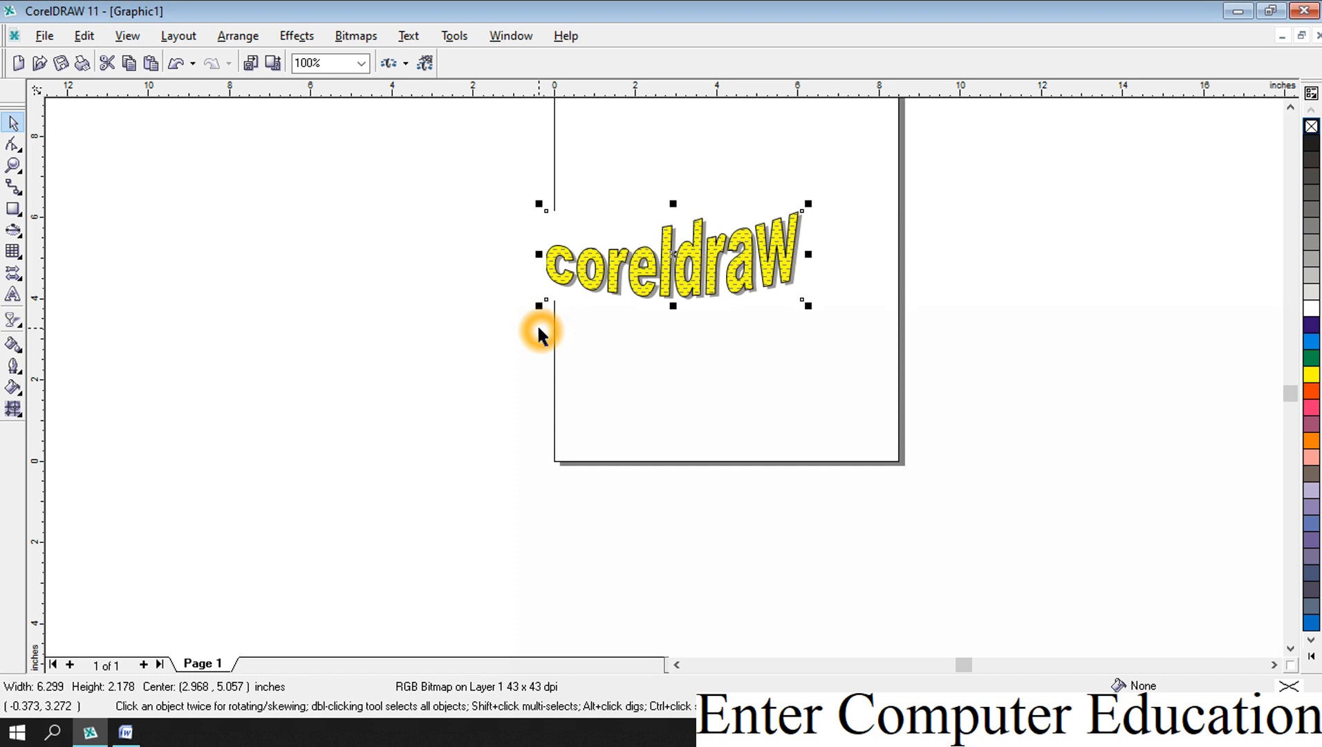
Delete the "coreldraw" bitmap from the page.
{"action": "key", "text": "Delete"}
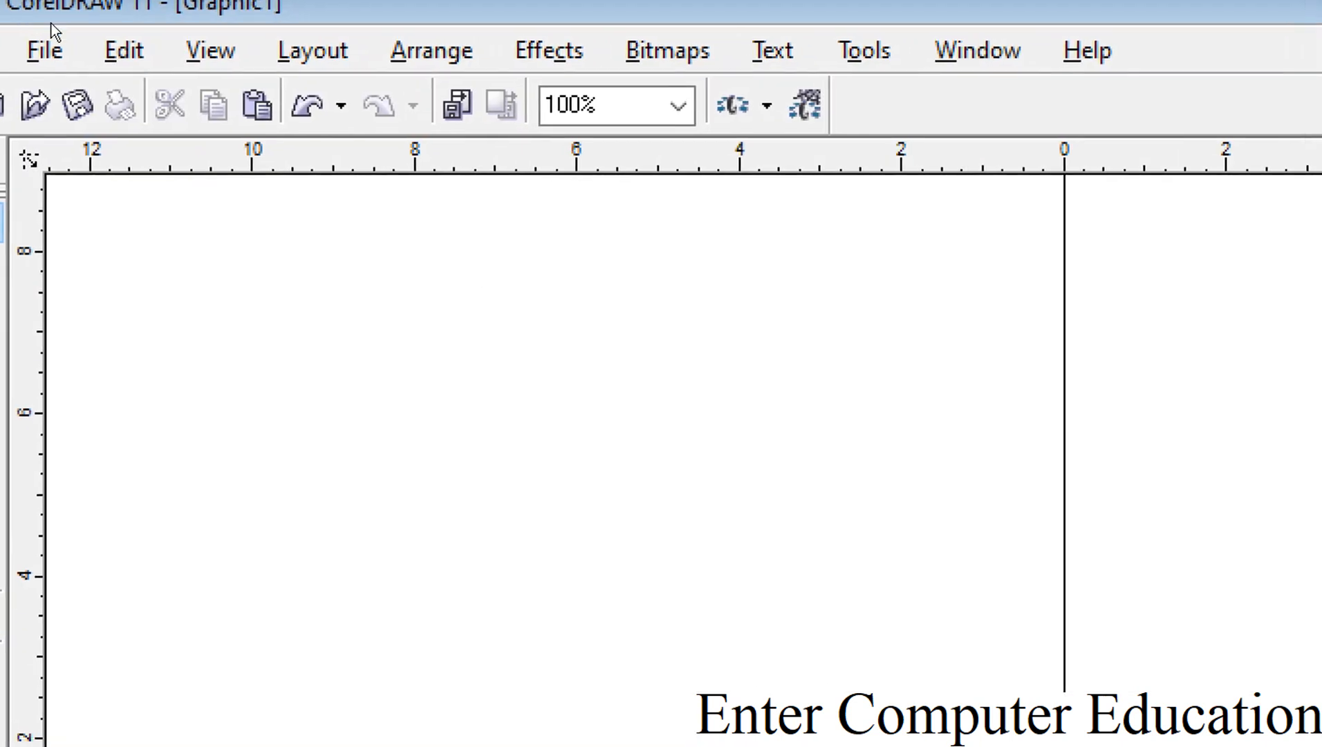
{"action": "left_click", "coordinate": [124, 51]}
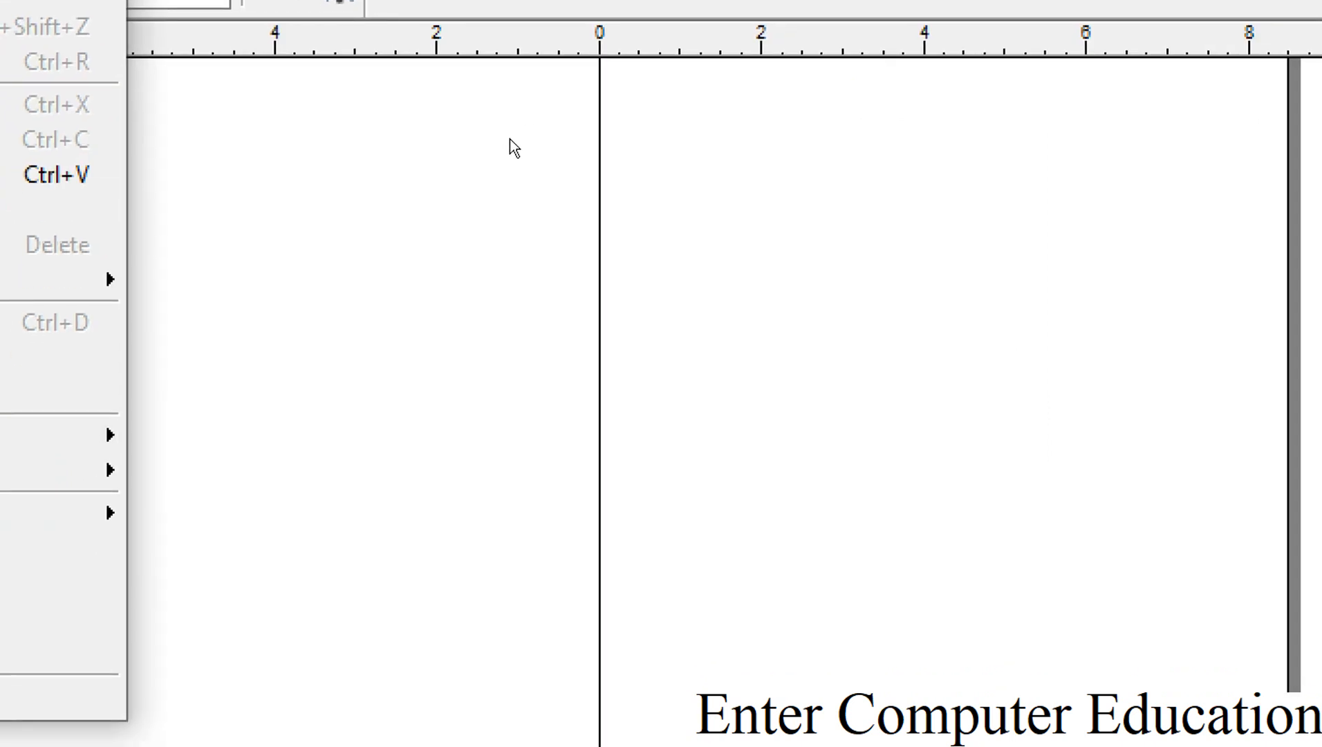
{"action": "left_click", "coordinate": [916, 77]}
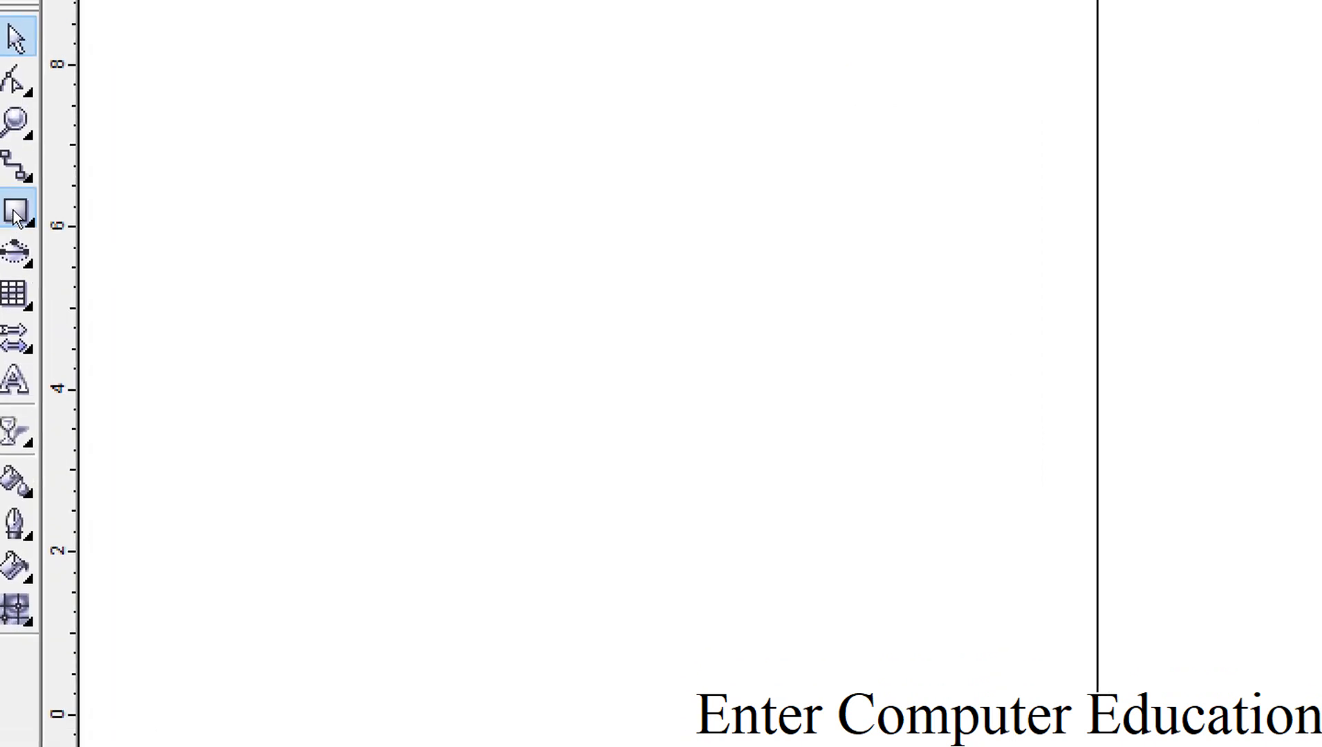
Draw a rectangle across the page's left edge and remove it with the Delete command.
{"action": "left_click", "coordinate": [13, 211]}
{"action": "left_click_drag", "start_coordinate": [518, 158], "coordinate": [911, 379]}
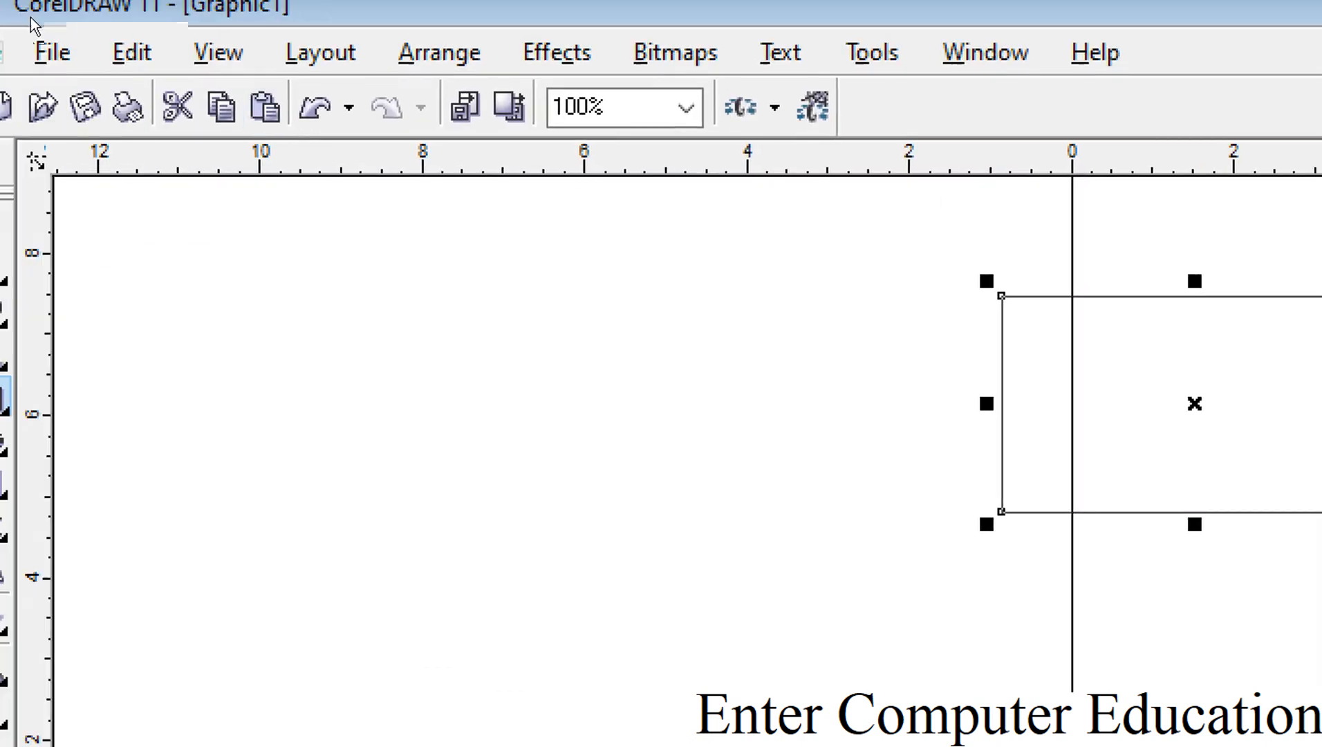
{"action": "left_click", "coordinate": [123, 56]}
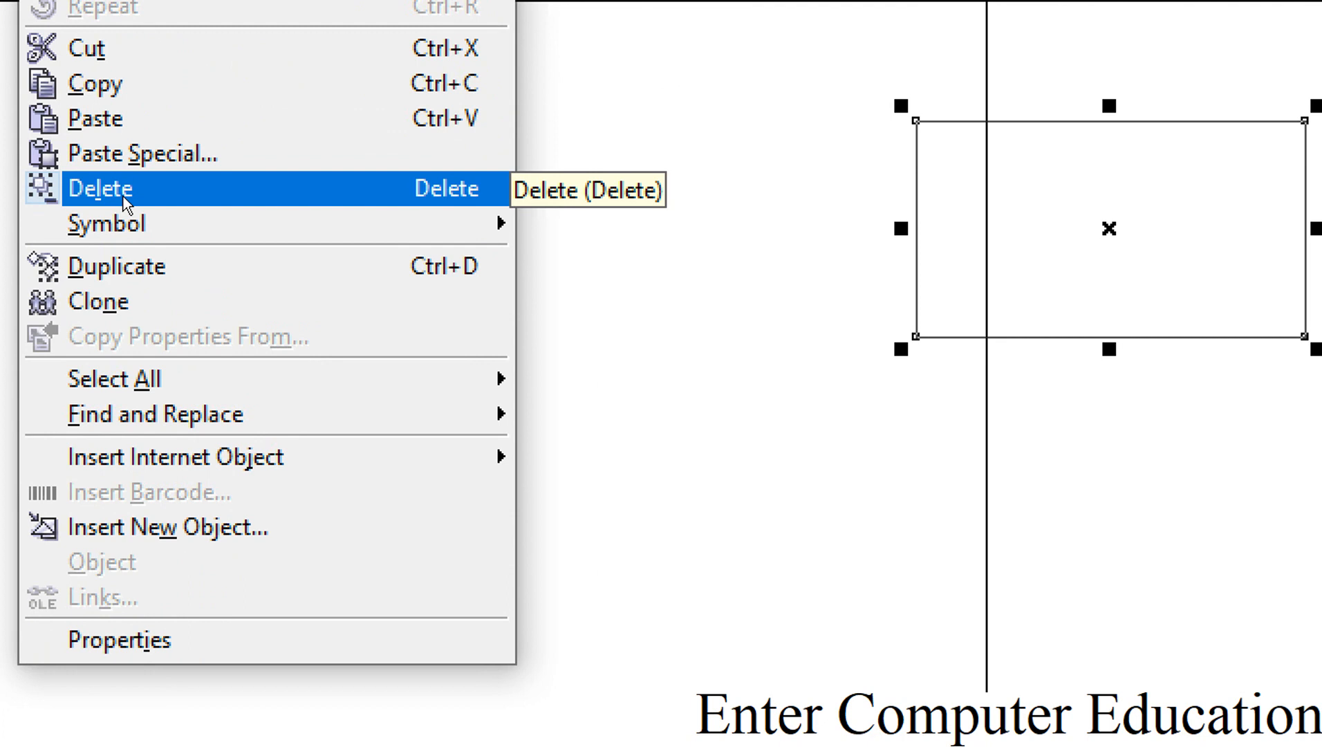
{"action": "left_click", "coordinate": [125, 202]}
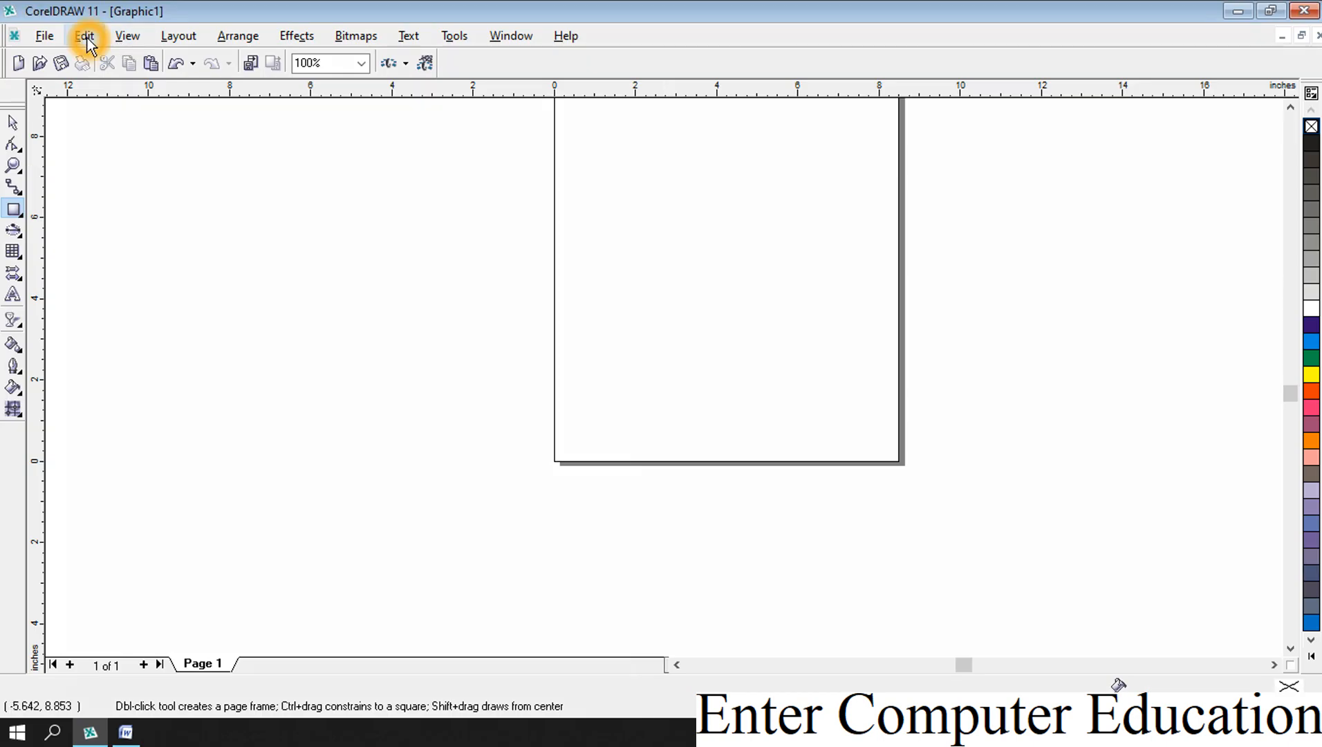
{"action": "left_click", "coordinate": [85, 37]}
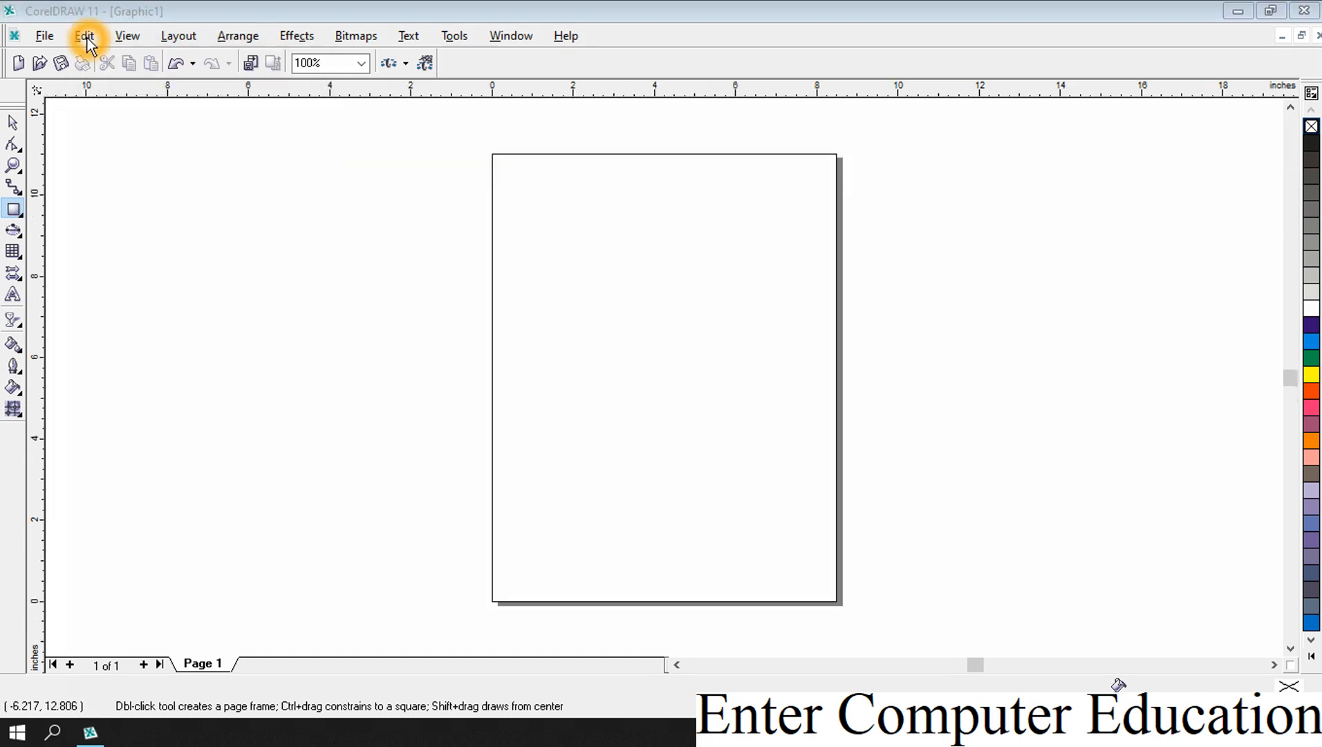
{"action": "left_click", "coordinate": [85, 37]}
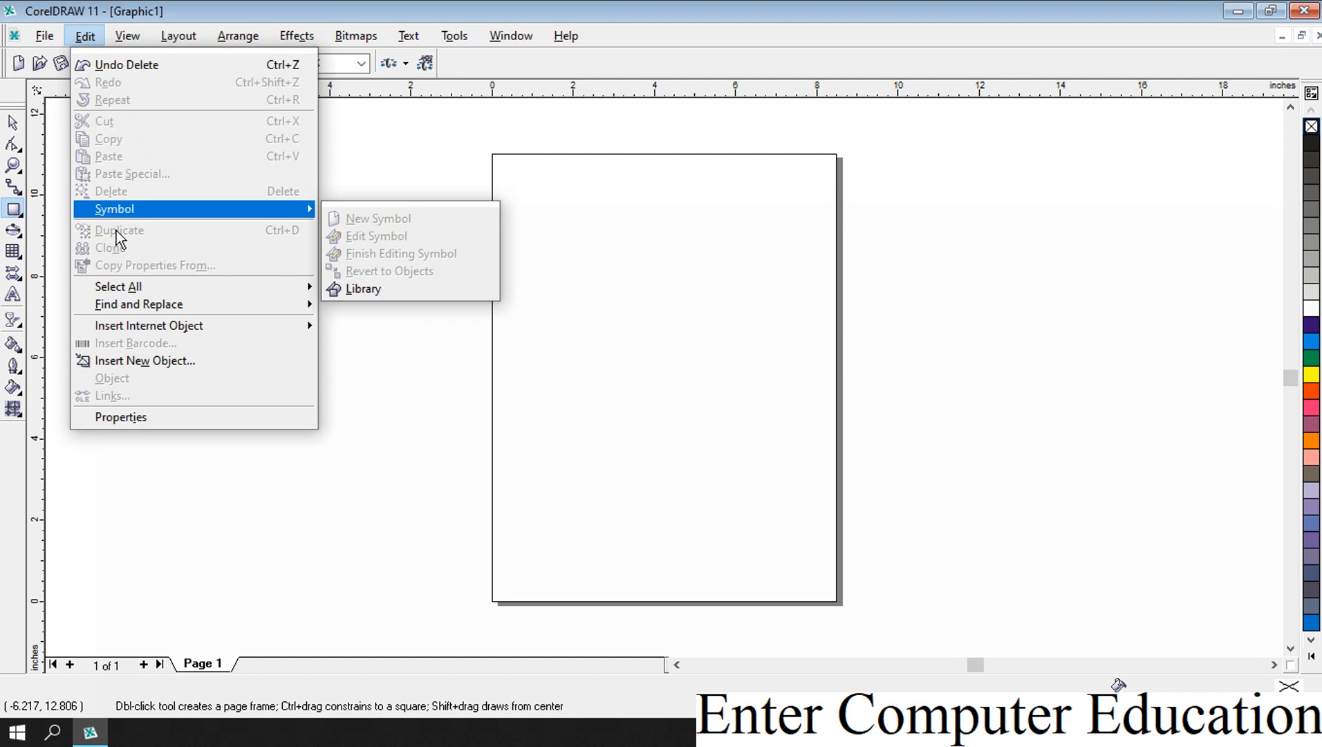
{"action": "left_click", "coordinate": [576, 158]}
{"action": "left_click", "coordinate": [576, 159]}
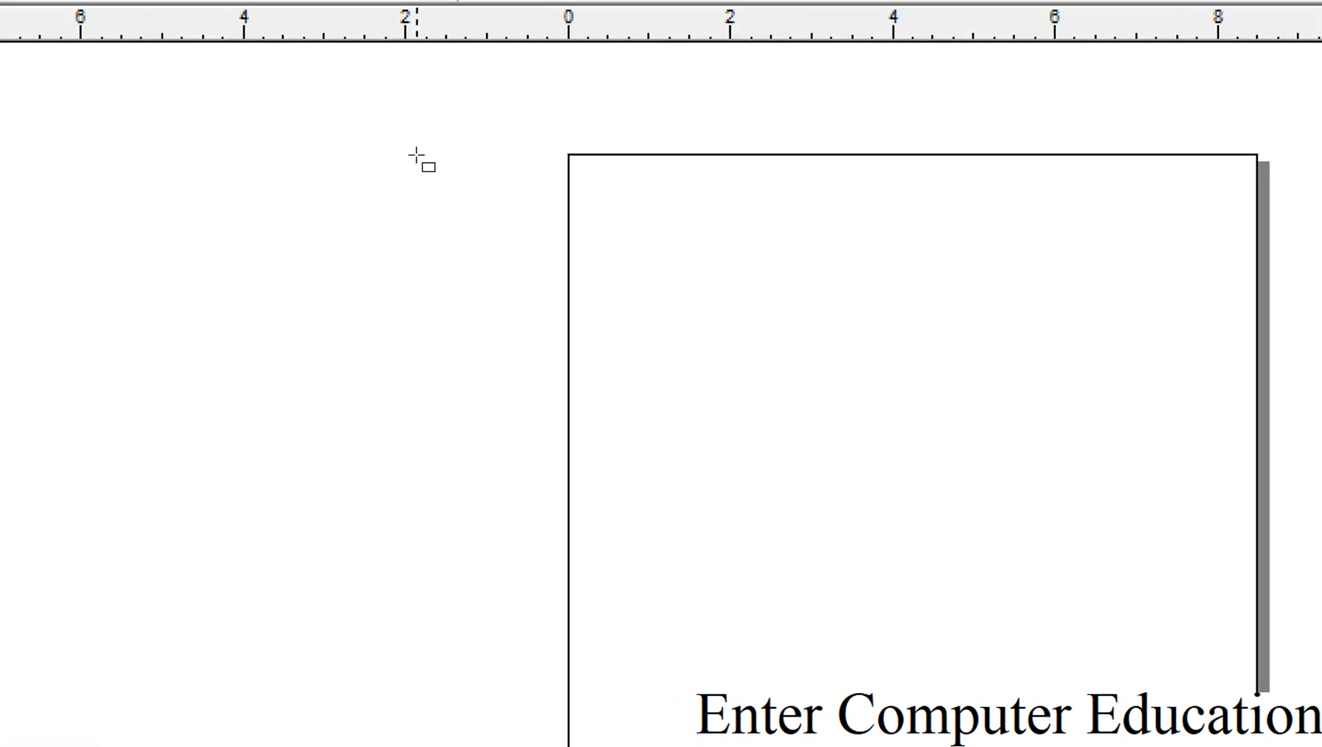
Draw a rectangle about 4.1 × 3.5 inches over the page's upper-left corner and place a duplicate over the upper-right corner.
{"action": "left_click_drag", "start_coordinate": [417, 156], "coordinate": [752, 441]}
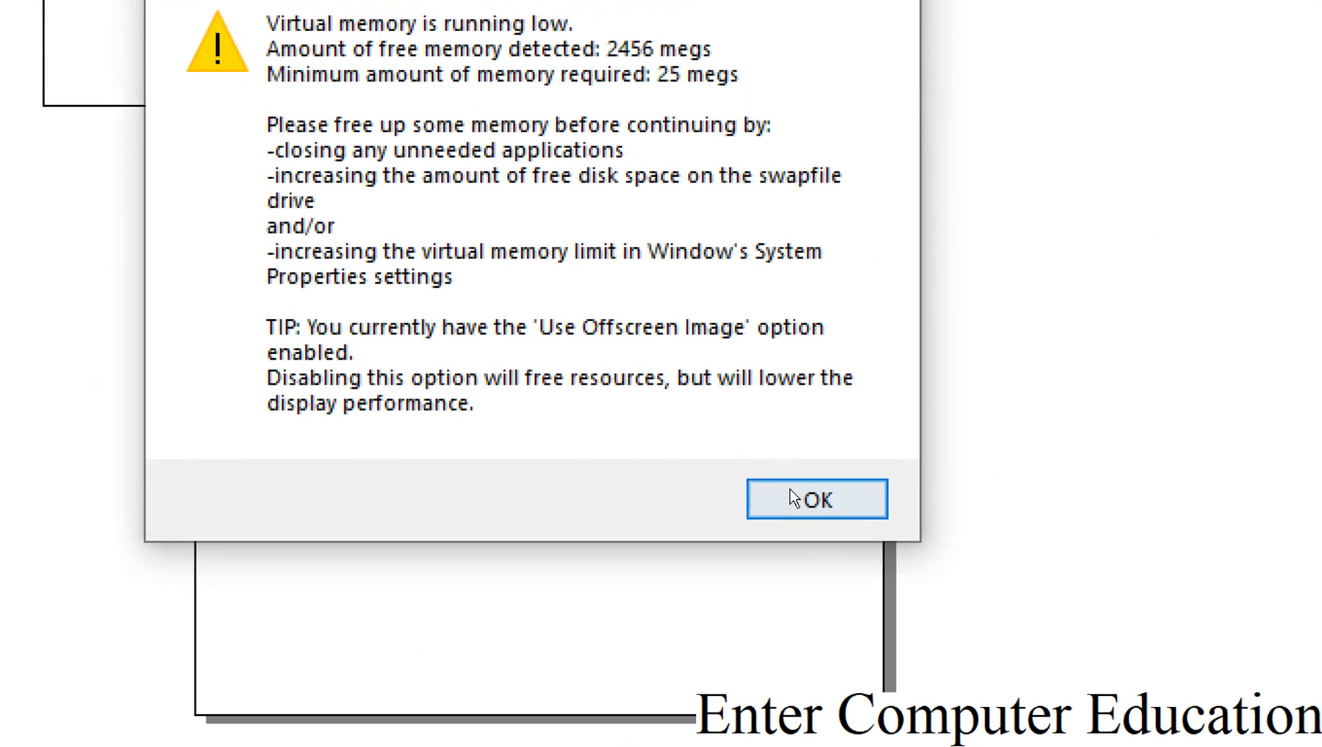
{"action": "left_click", "coordinate": [794, 498]}
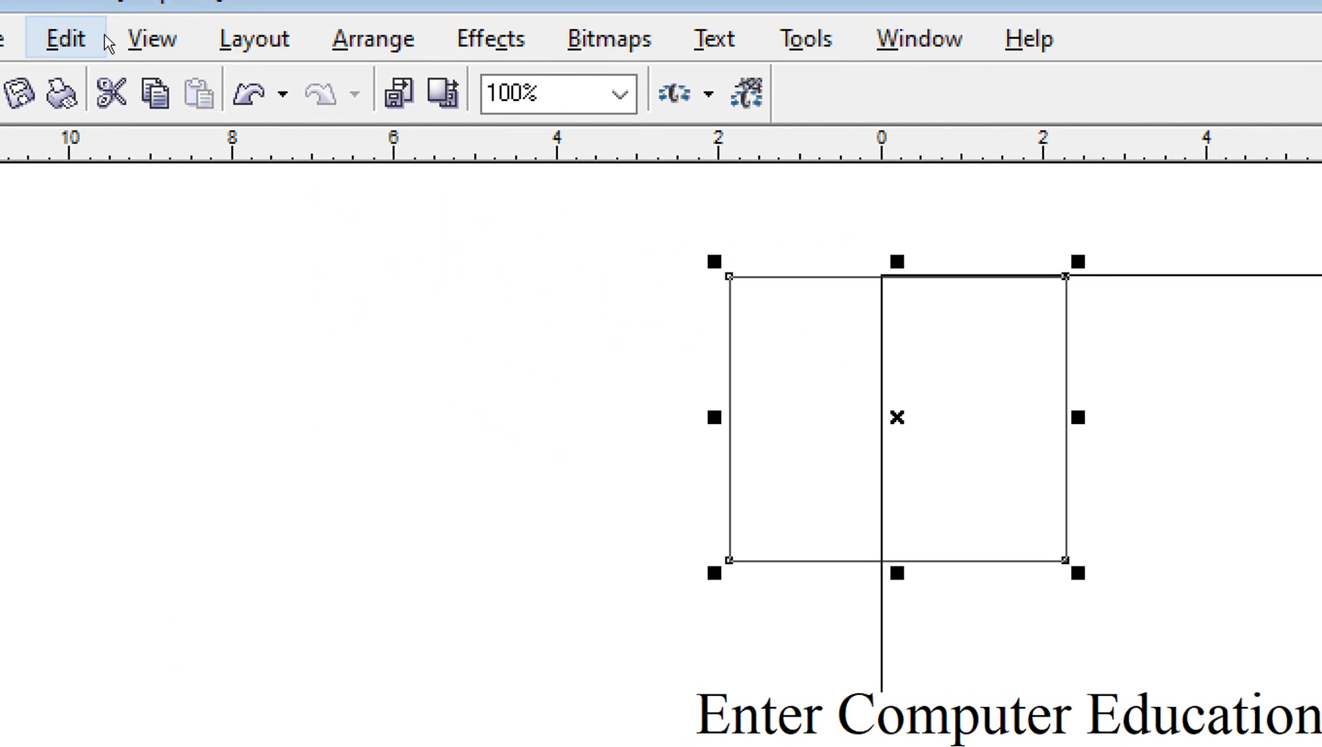
{"action": "left_click", "coordinate": [24, 55]}
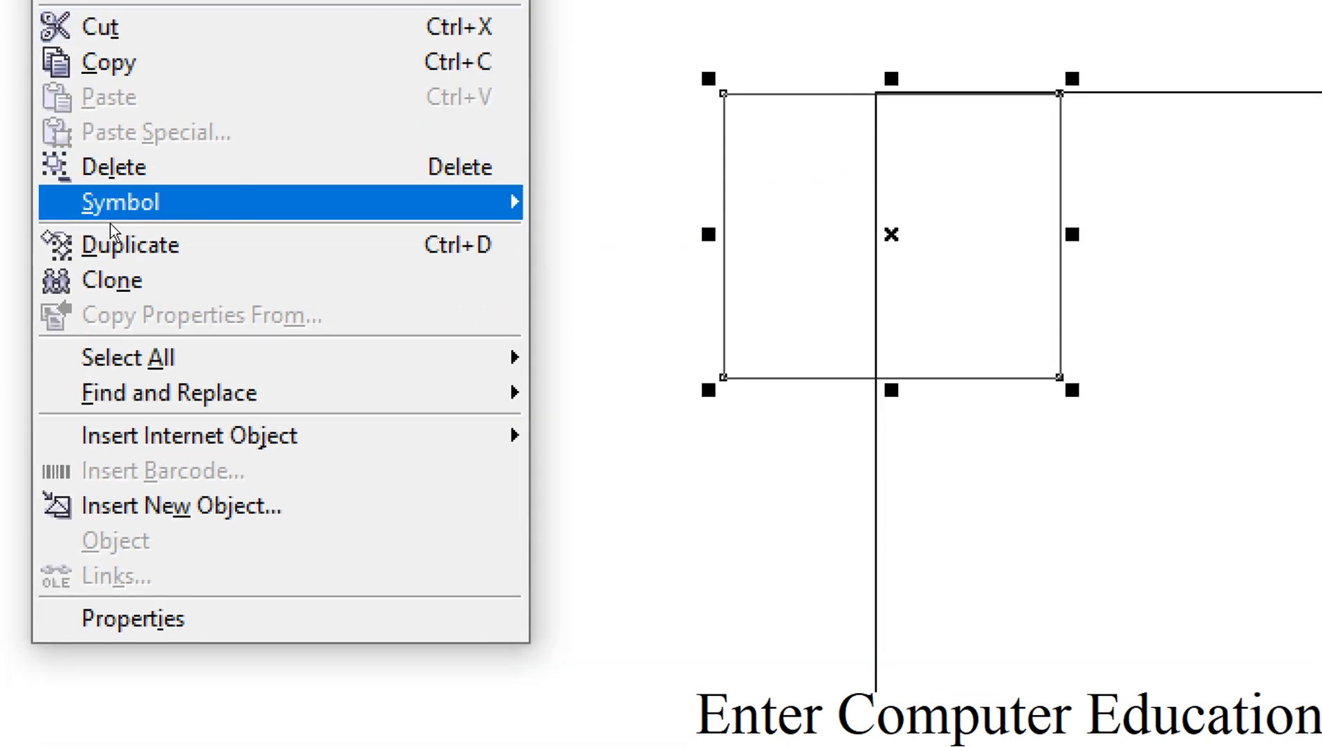
{"action": "mouse_move", "coordinate": [121, 264]}
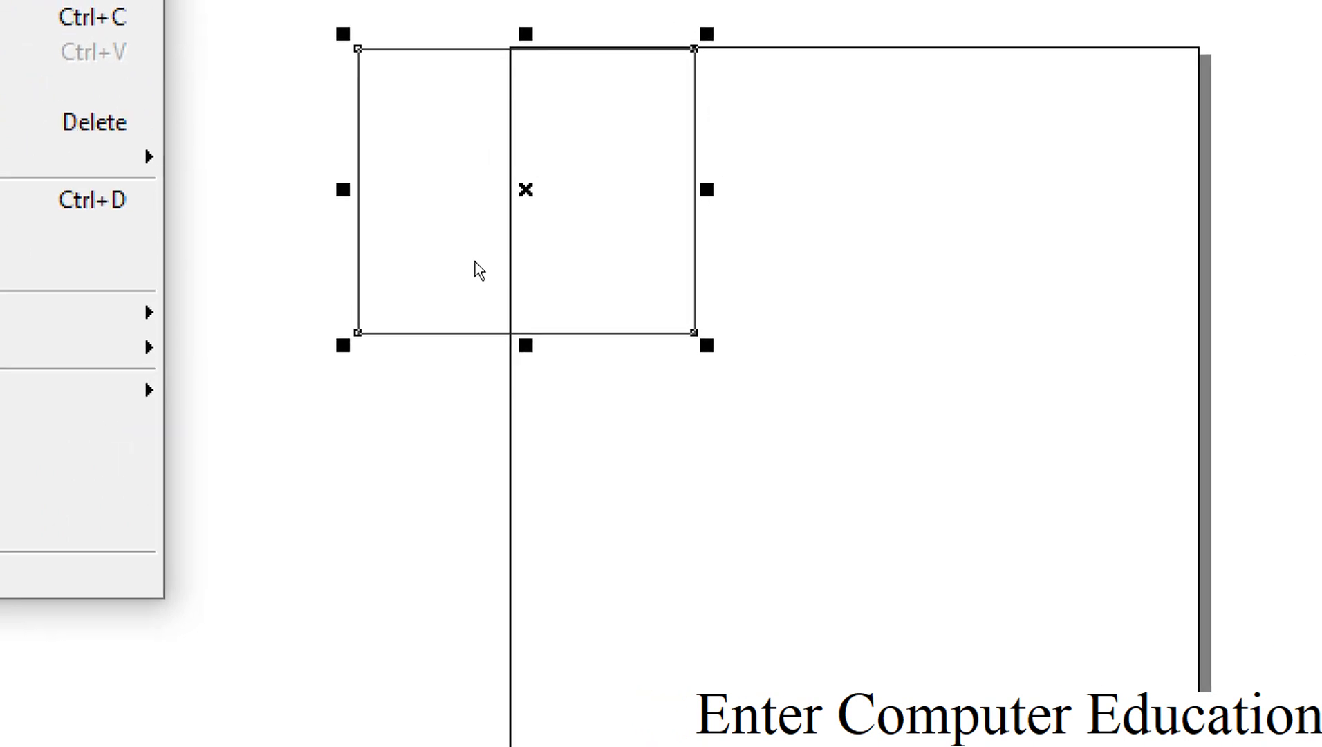
{"action": "left_click", "coordinate": [104, 239]}
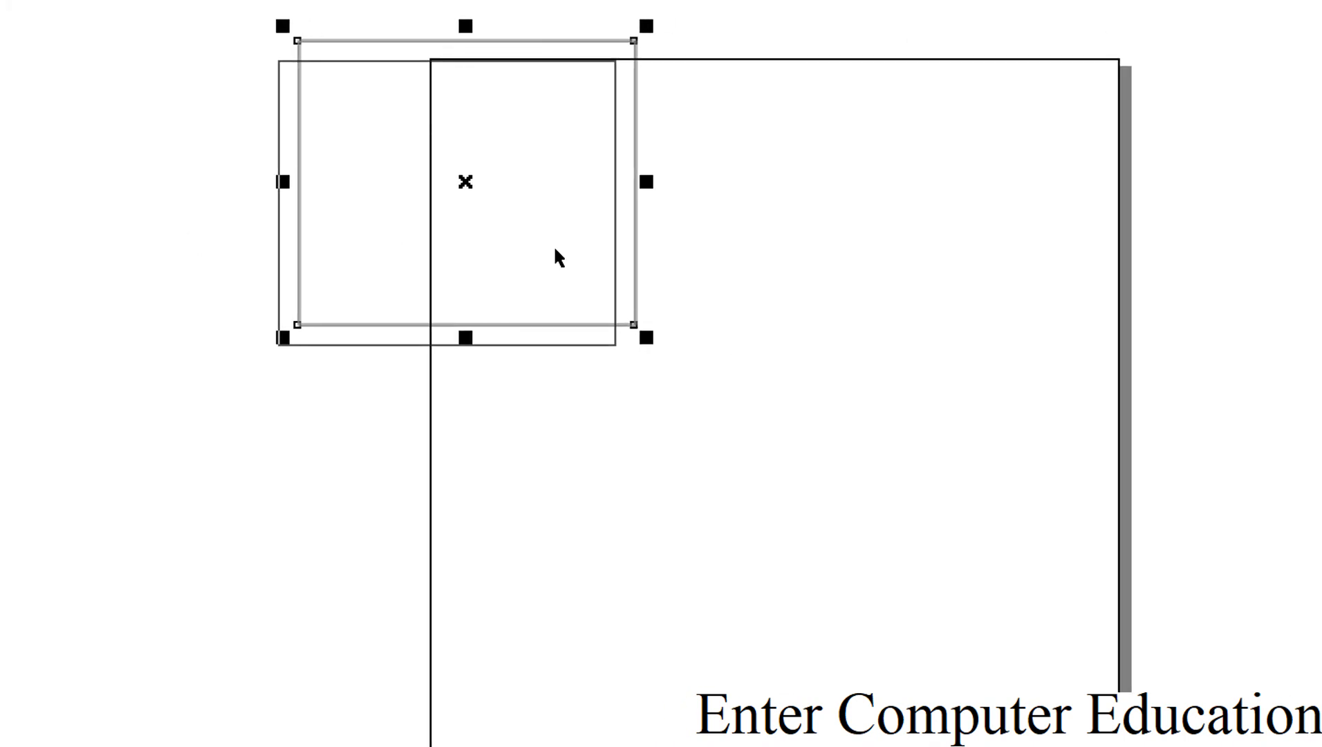
{"action": "left_click_drag", "start_coordinate": [989, 203], "coordinate": [800, 218]}
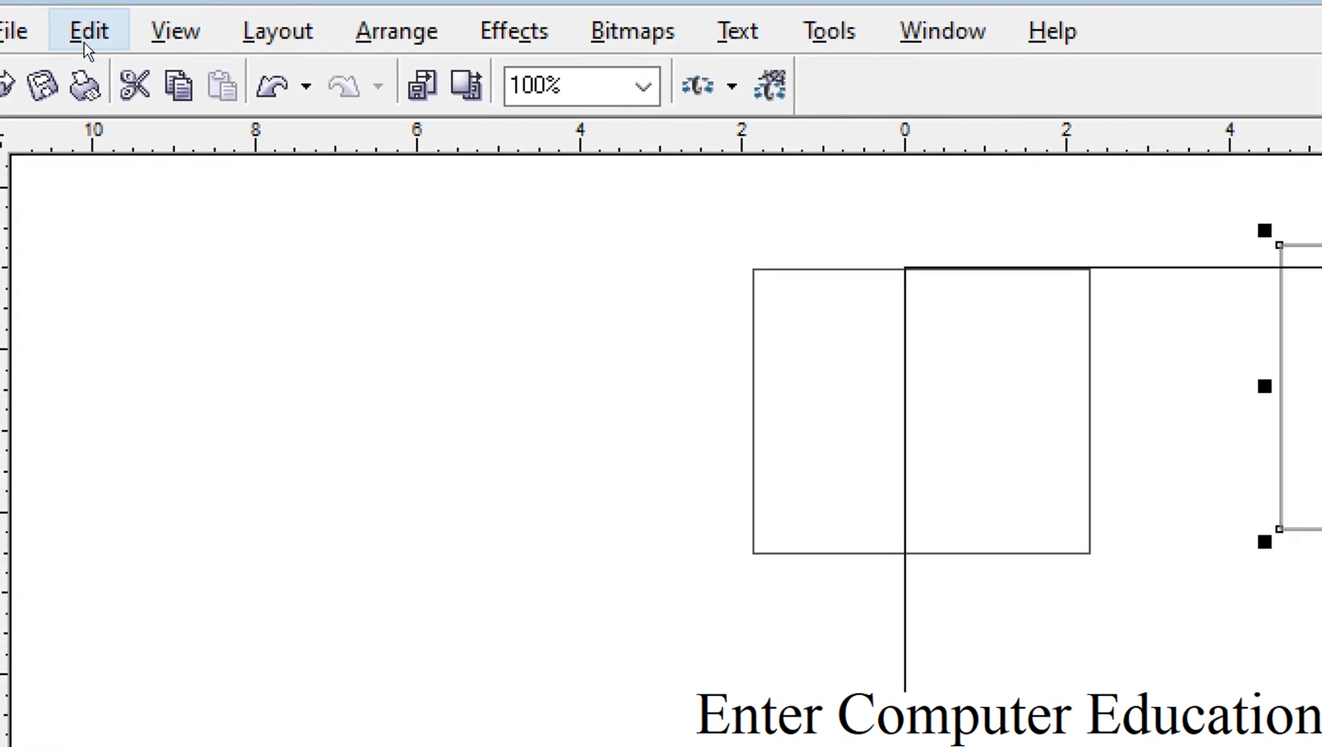
Duplicate the rectangle at the page's upper-right corner and move the new copy to the middle of the page.
{"action": "left_click", "coordinate": [83, 43]}
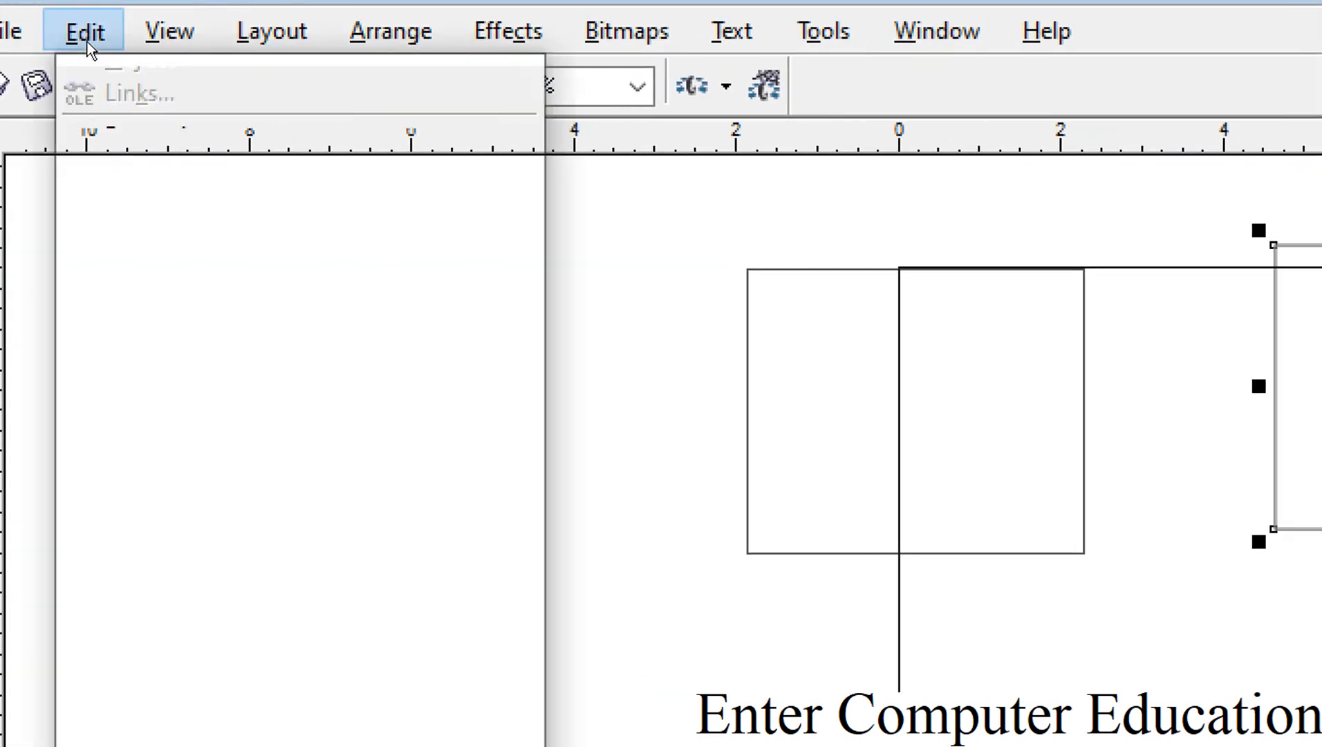
{"action": "left_click", "coordinate": [114, 232]}
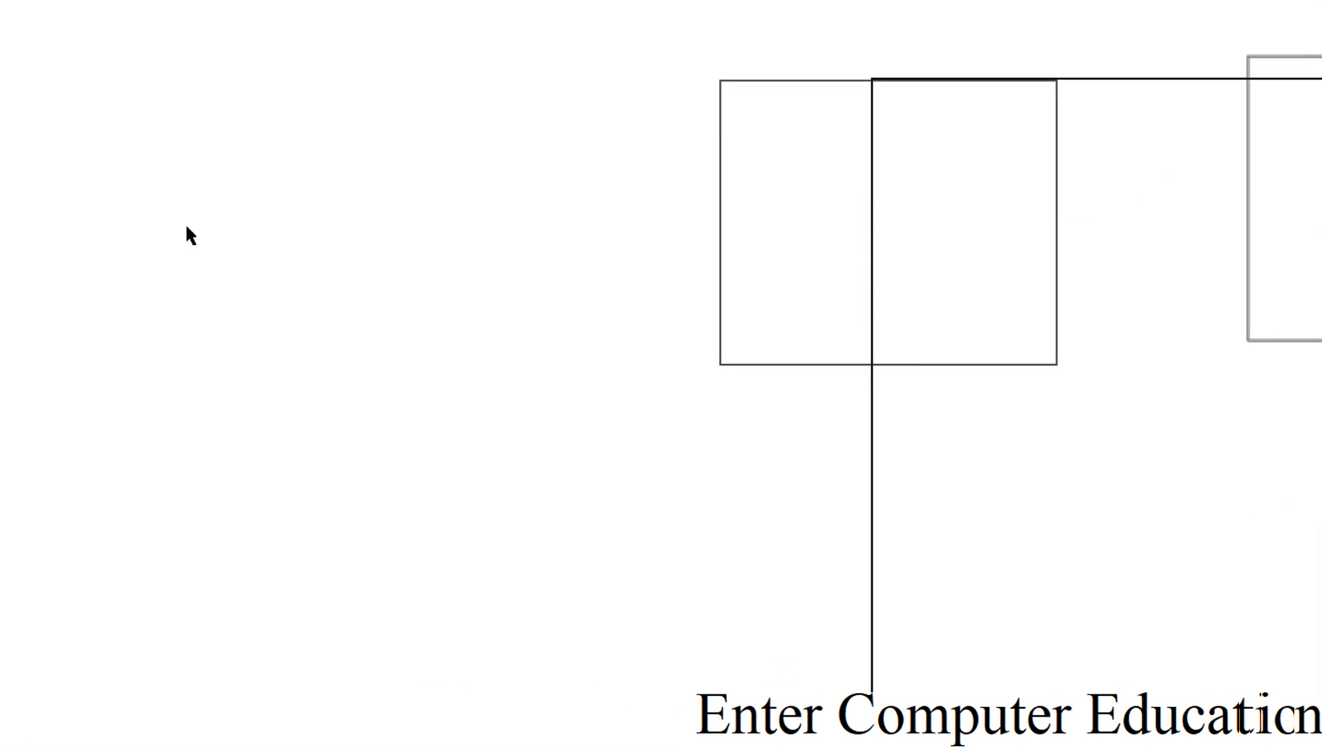
{"action": "left_click_drag", "start_coordinate": [1142, 188], "coordinate": [297, 558]}
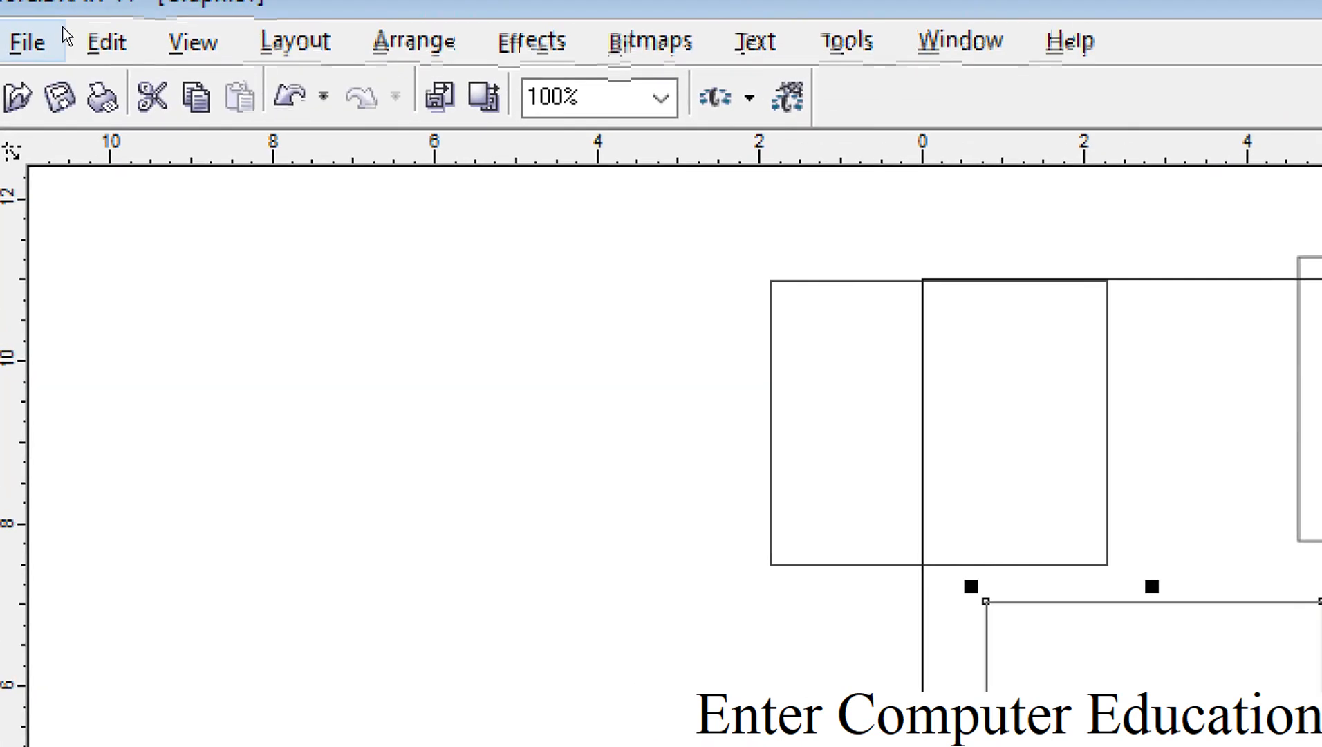
Duplicate the middle rectangle, and duplicate the resulting lower-left copy once more.
{"action": "left_click", "coordinate": [86, 25]}
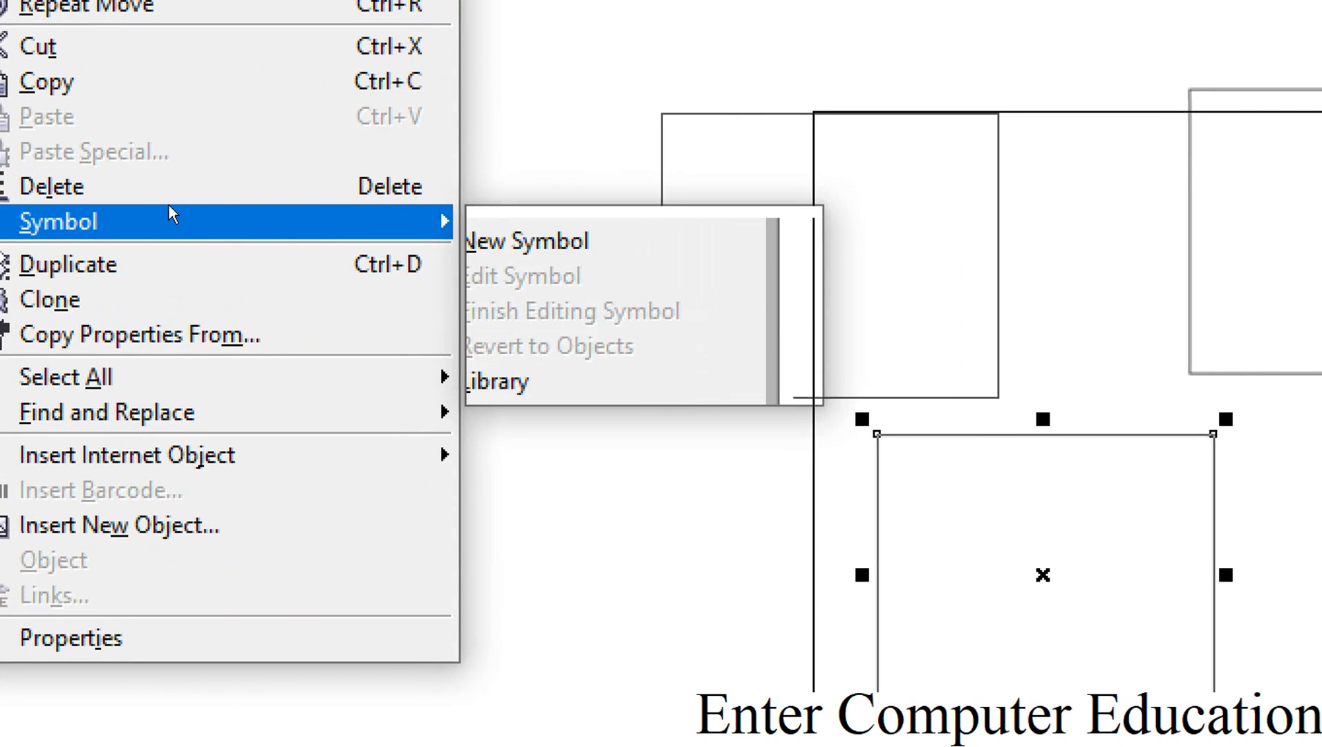
{"action": "left_click", "coordinate": [116, 253]}
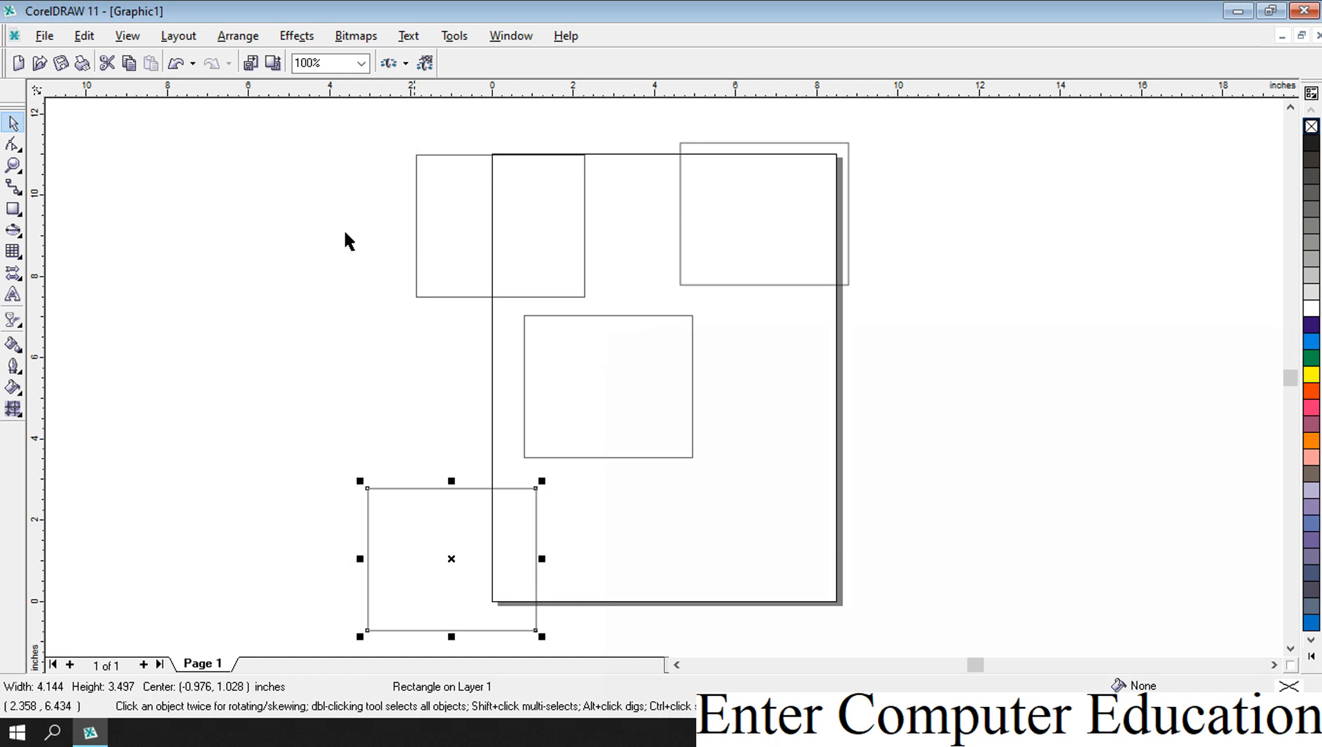
{"action": "left_click", "coordinate": [87, 38]}
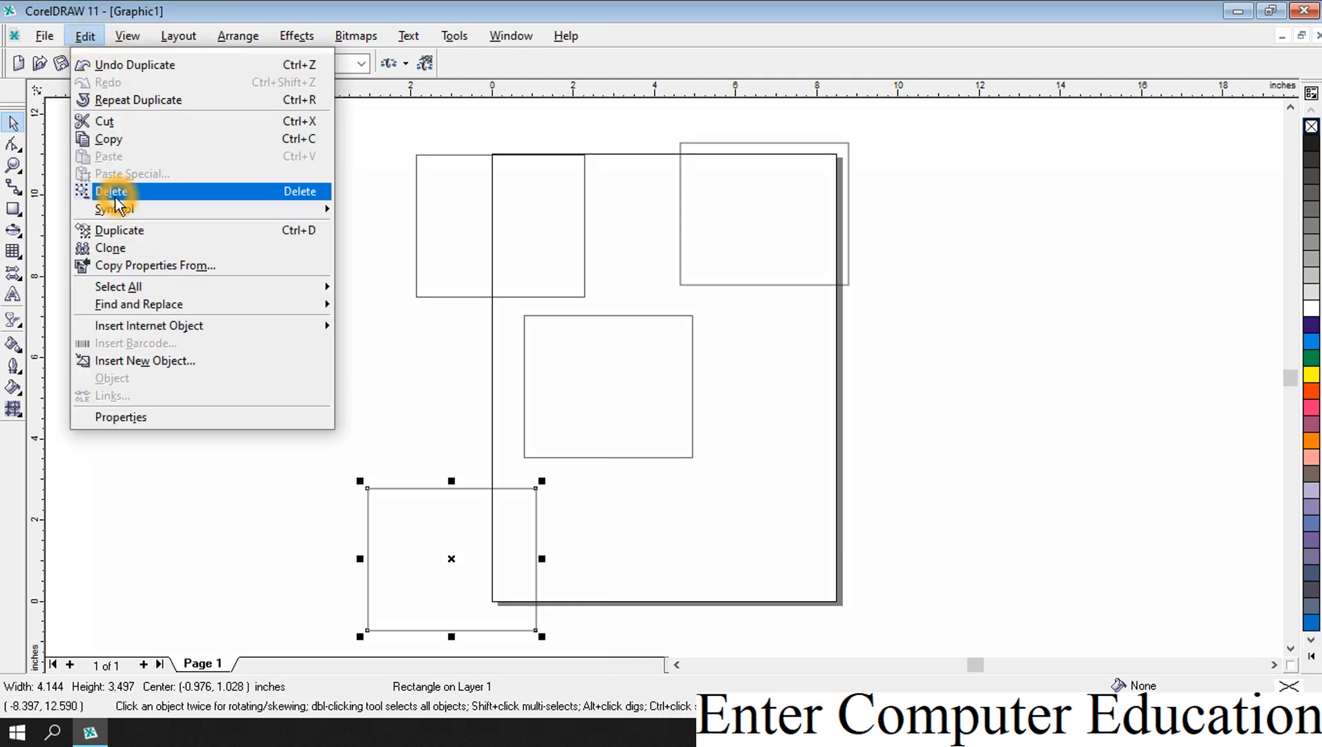
{"action": "left_click", "coordinate": [119, 236]}
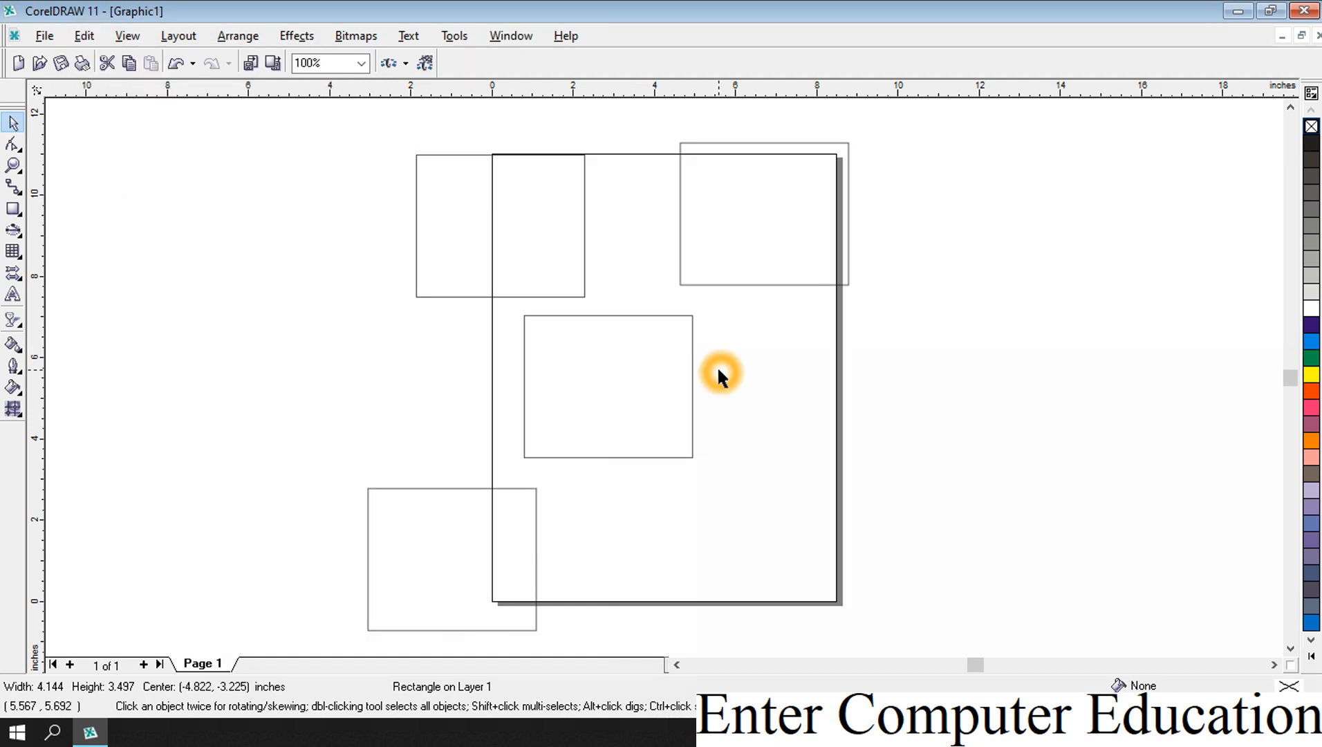
Delete all the rectangles and draw a new one about 3.1 × 2.7 inches in the upper-left part of the page.
{"action": "key", "text": "ctrl+a"}
{"action": "key", "text": "Delete"}
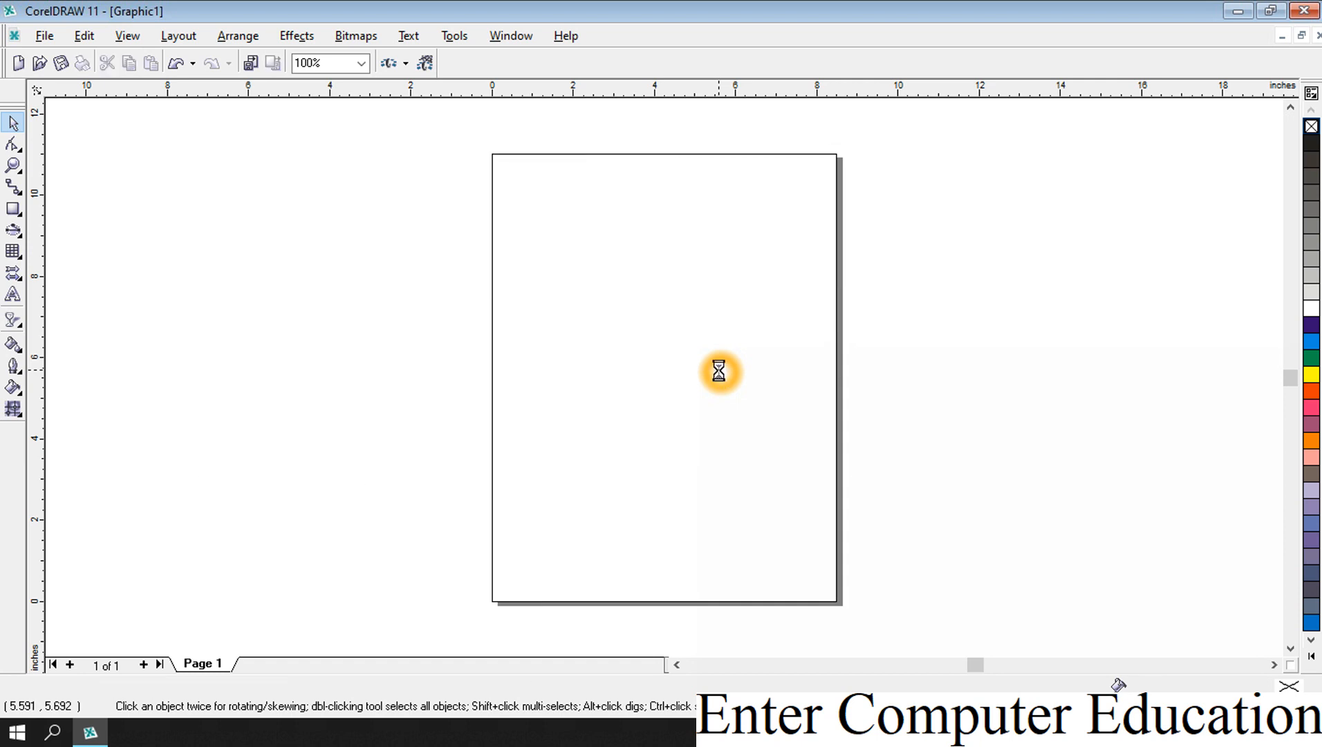
{"action": "left_click", "coordinate": [13, 209]}
{"action": "left_click_drag", "start_coordinate": [518, 225], "coordinate": [644, 334]}
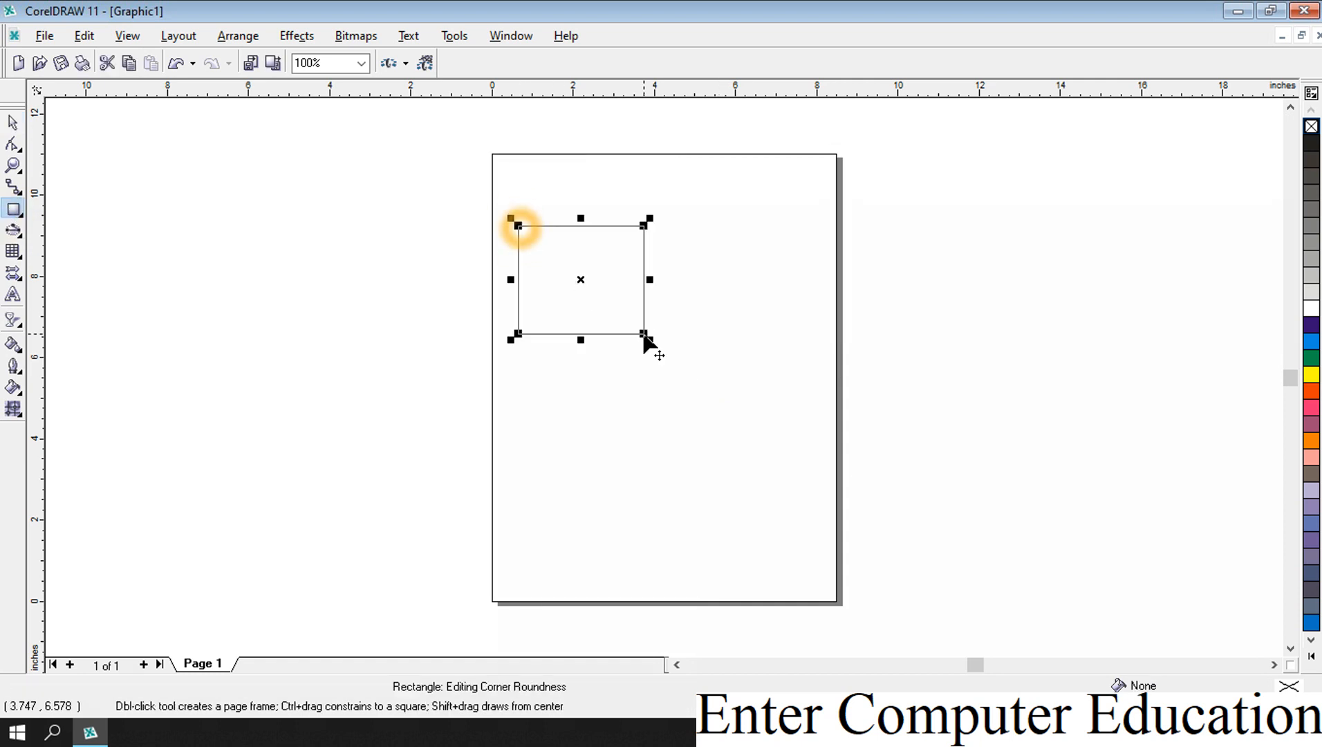
Place a duplicate of the rectangle across the page's right edge, and duplicate that copy again.
{"action": "left_click", "coordinate": [85, 36]}
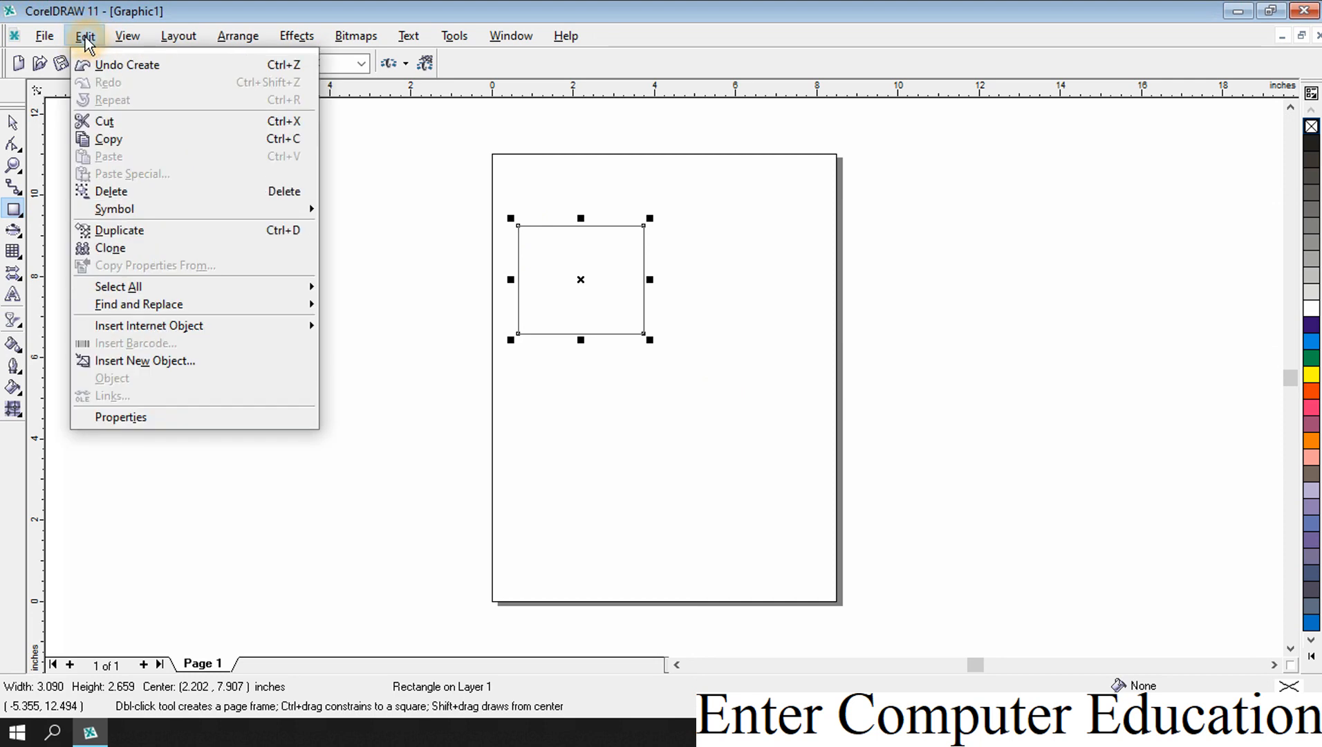
{"action": "left_click", "coordinate": [119, 231]}
{"action": "left_click_drag", "start_coordinate": [573, 263], "coordinate": [823, 241]}
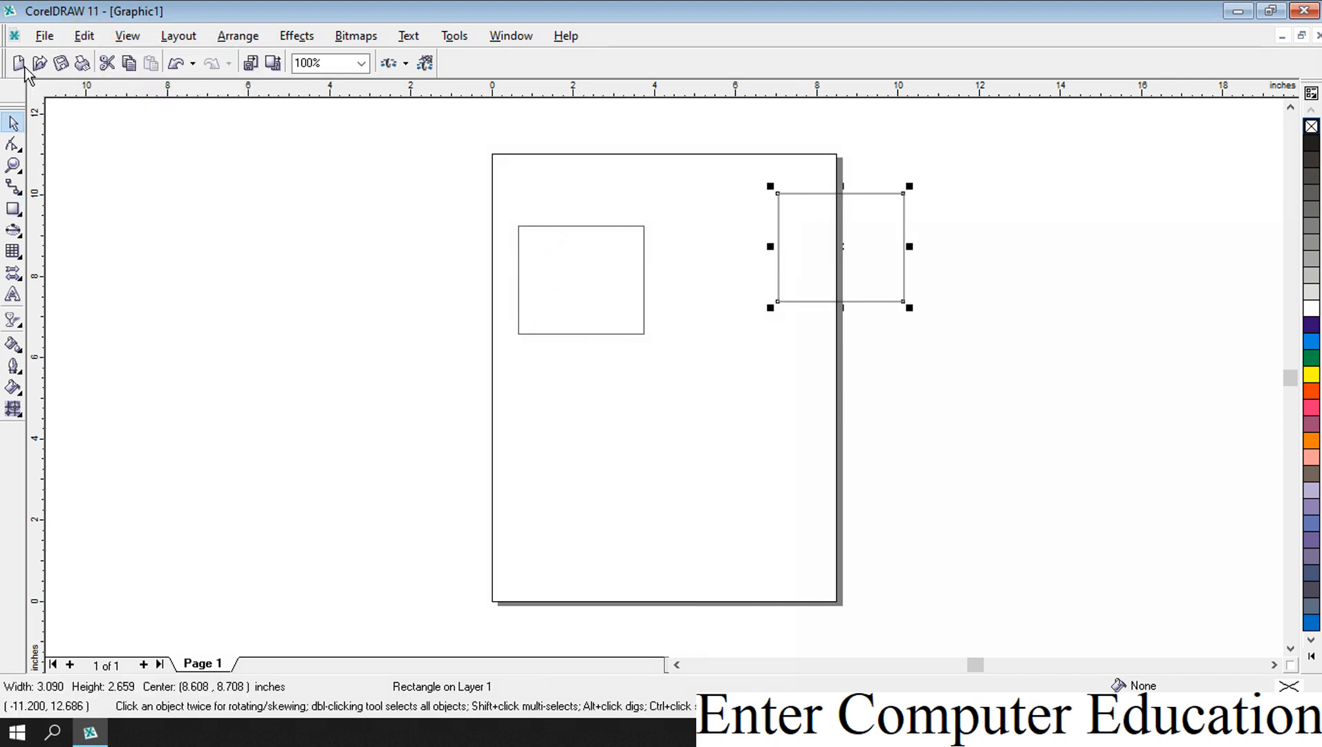
{"action": "left_click", "coordinate": [87, 38]}
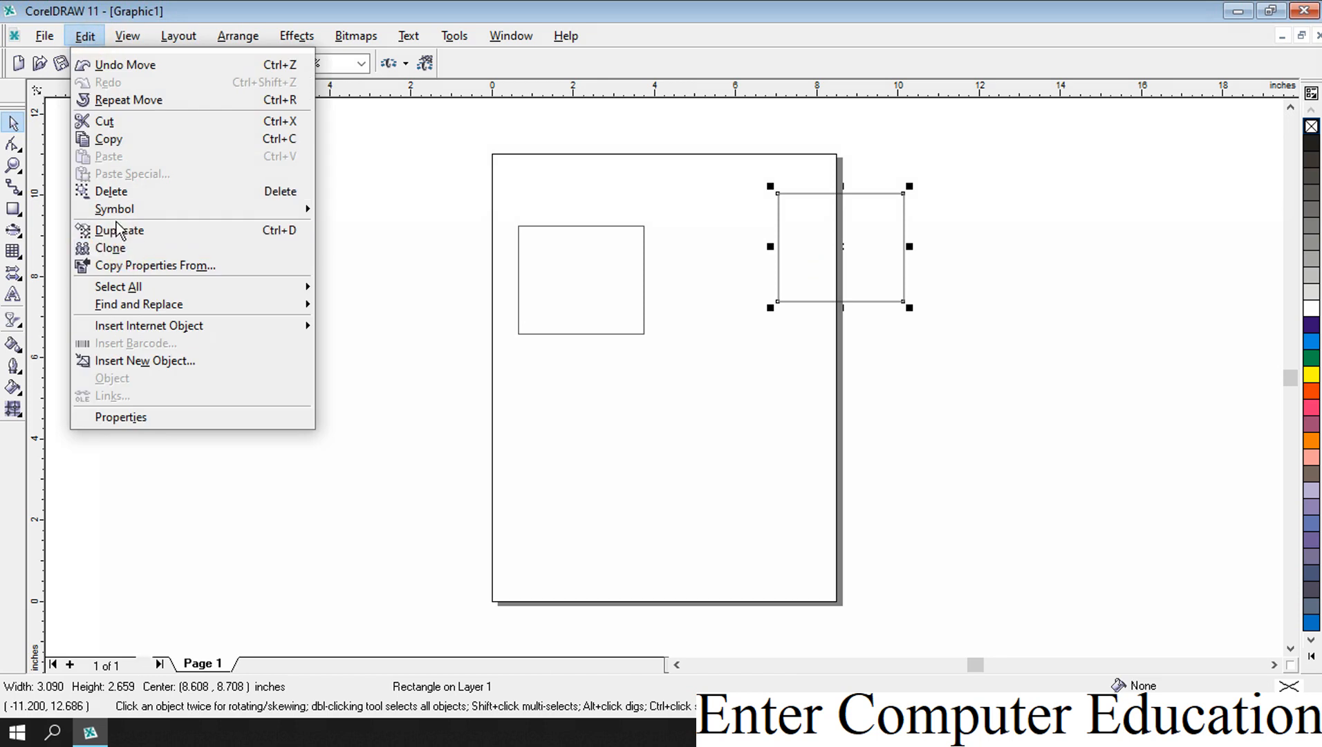
{"action": "left_click", "coordinate": [116, 232]}
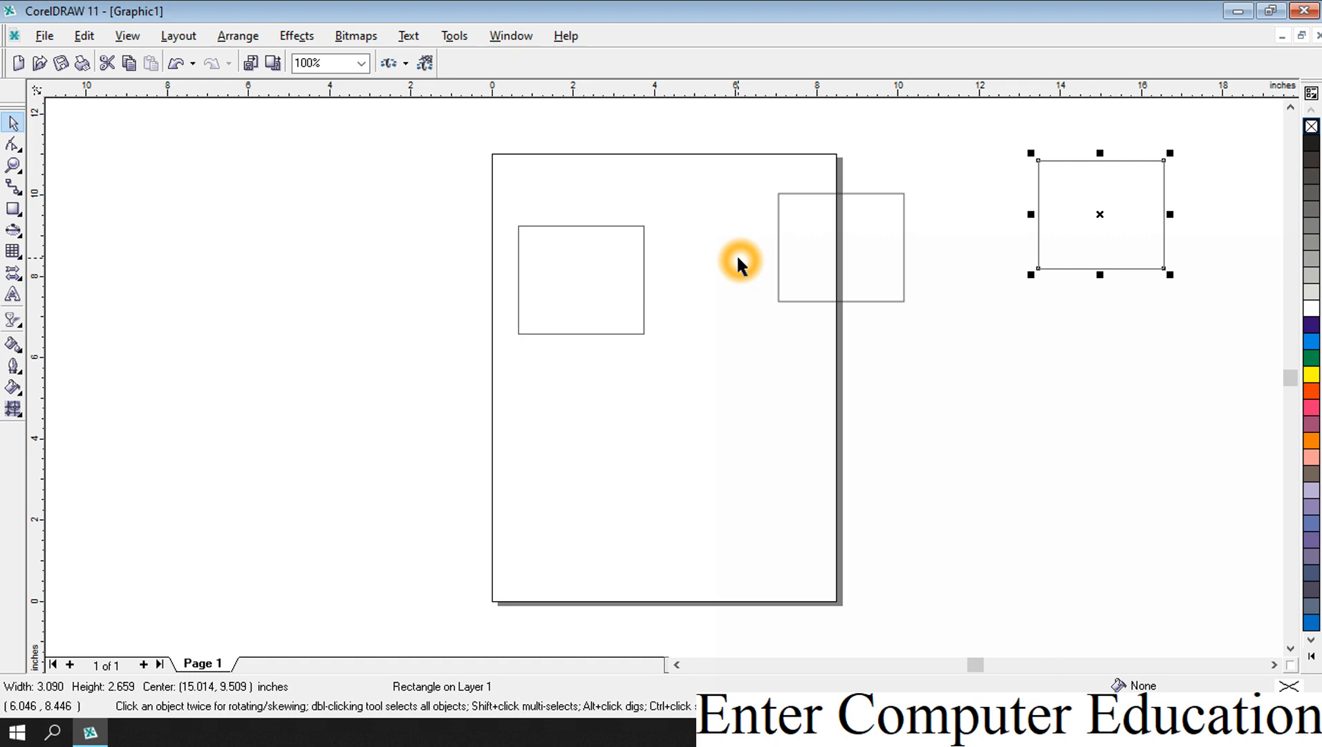
Delete all the rectangles and draw a new one about 3.8 × 1.7 inches across the upper part of the page's left edge.
{"action": "key", "text": "ctrl+a"}
{"action": "key", "text": "Delete"}
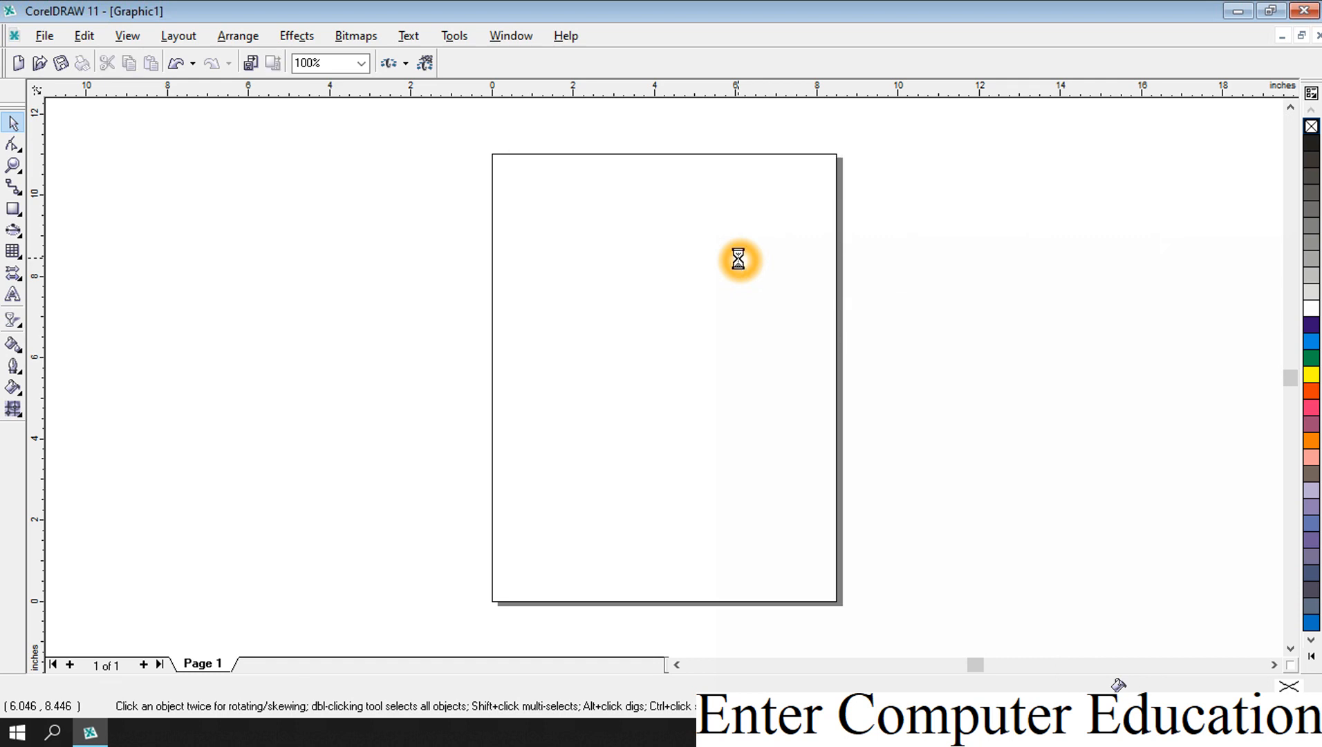
{"action": "left_click", "coordinate": [9, 208]}
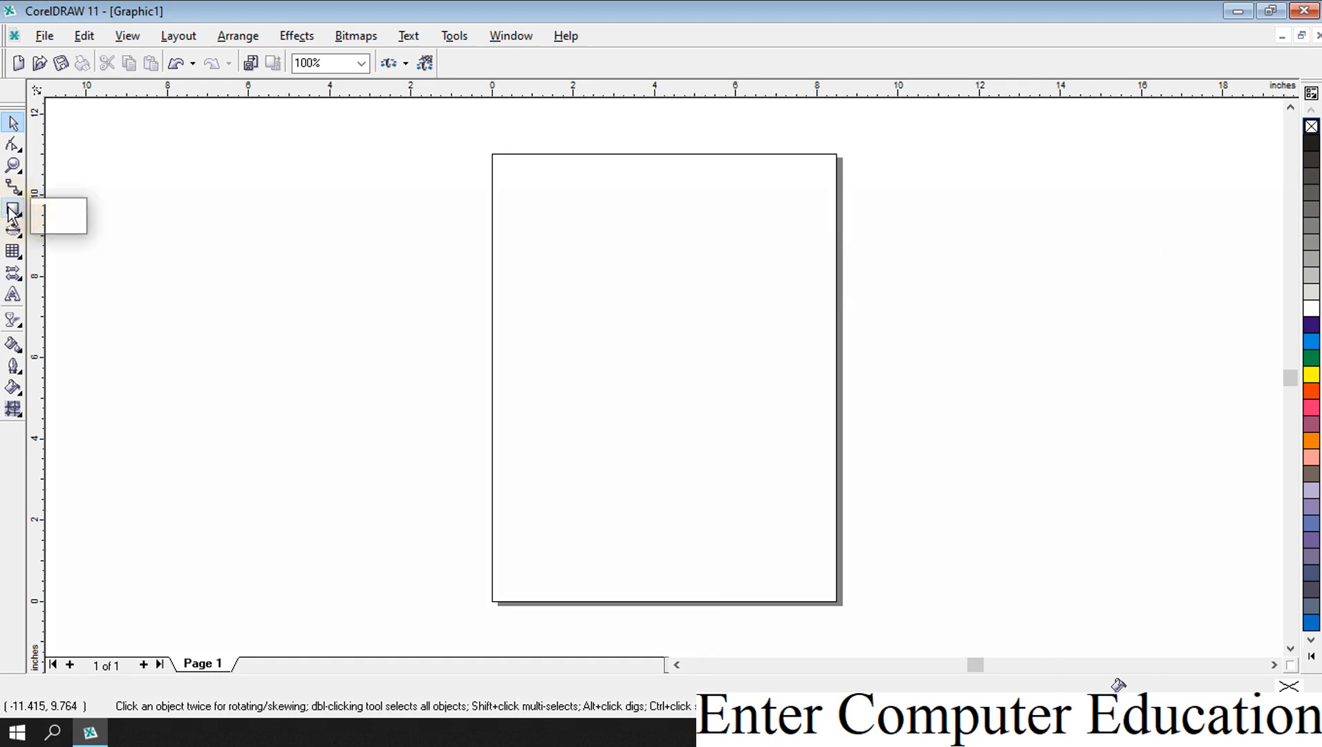
{"action": "left_click", "coordinate": [52, 219]}
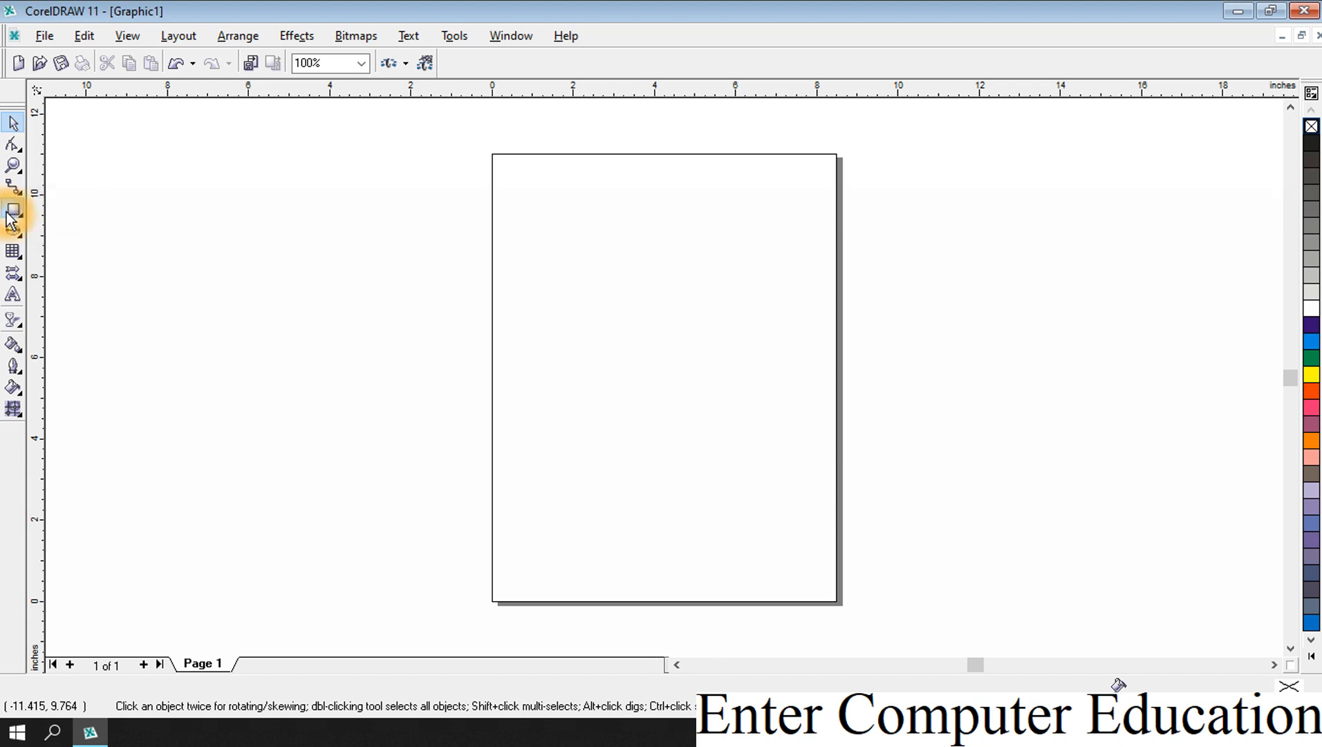
{"action": "left_click_drag", "start_coordinate": [383, 172], "coordinate": [536, 239]}
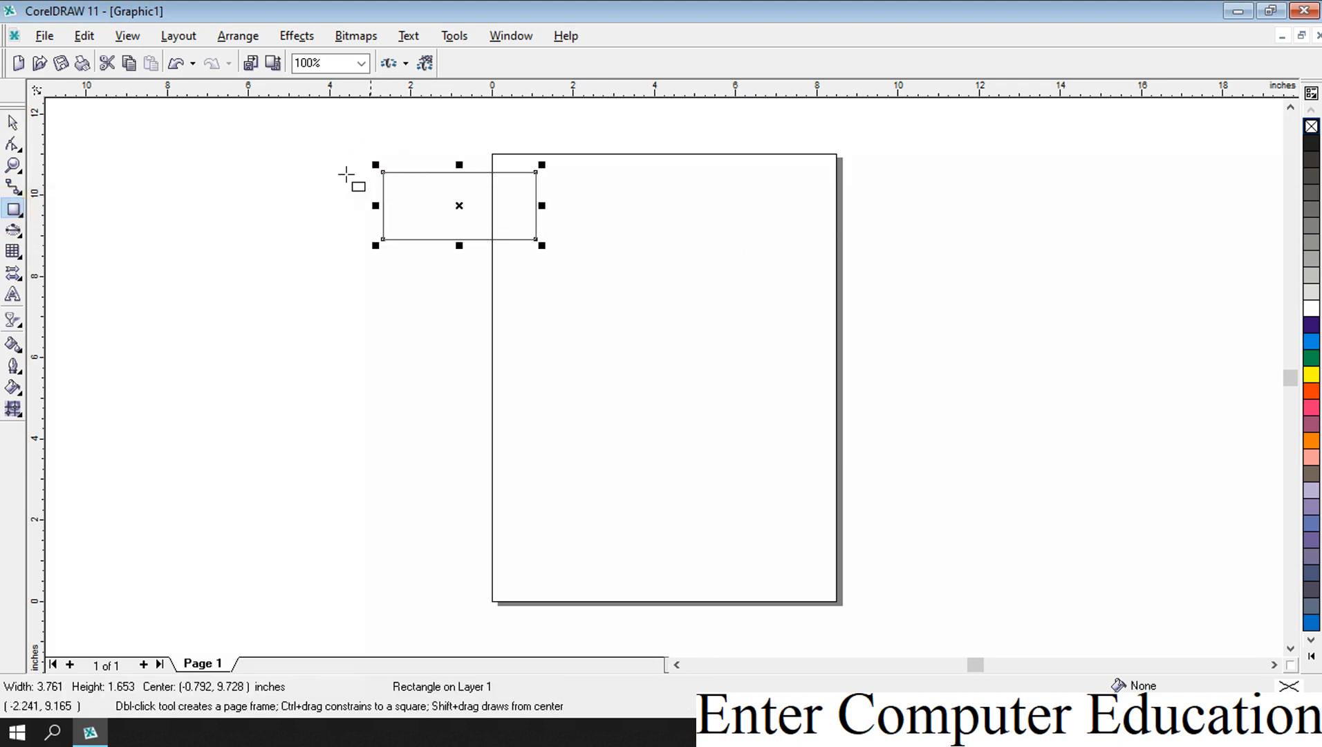
Create a clone of the selected rectangle with the Clone command.
{"action": "left_click", "coordinate": [86, 37]}
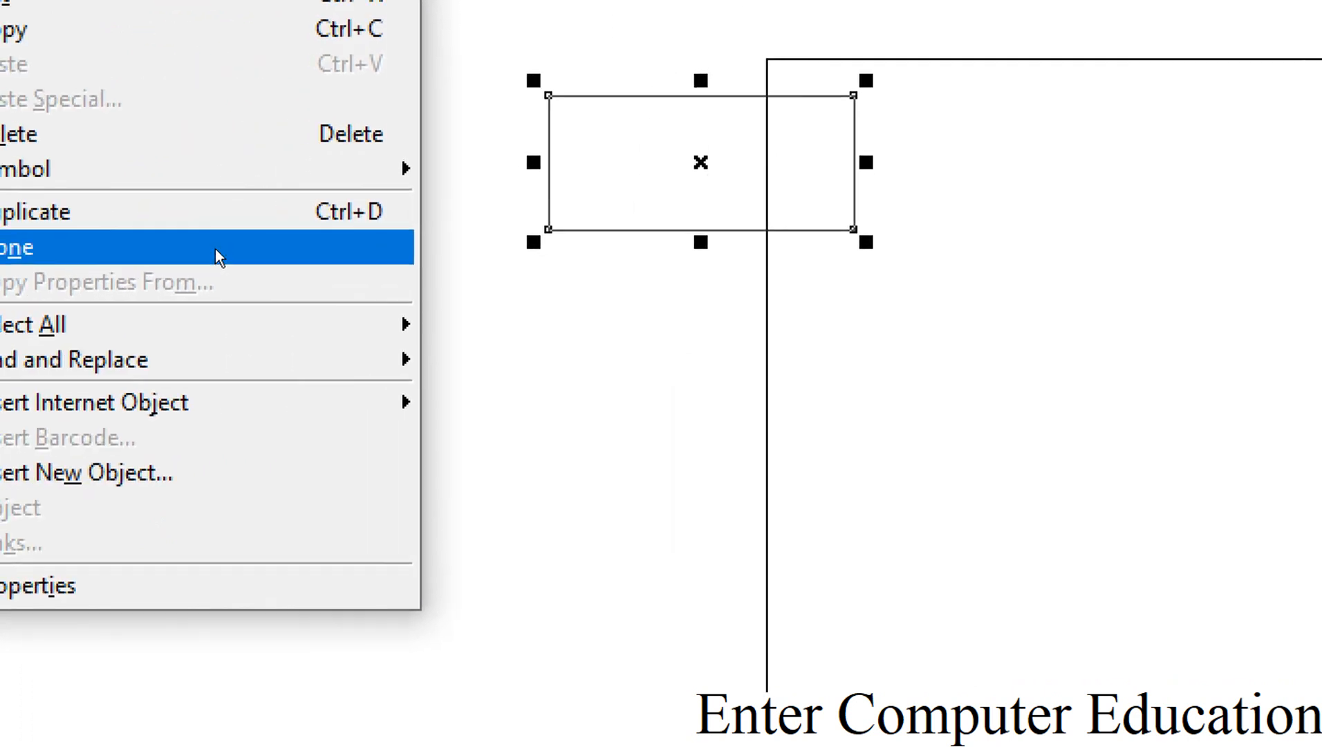
{"action": "mouse_move", "coordinate": [332, 199]}
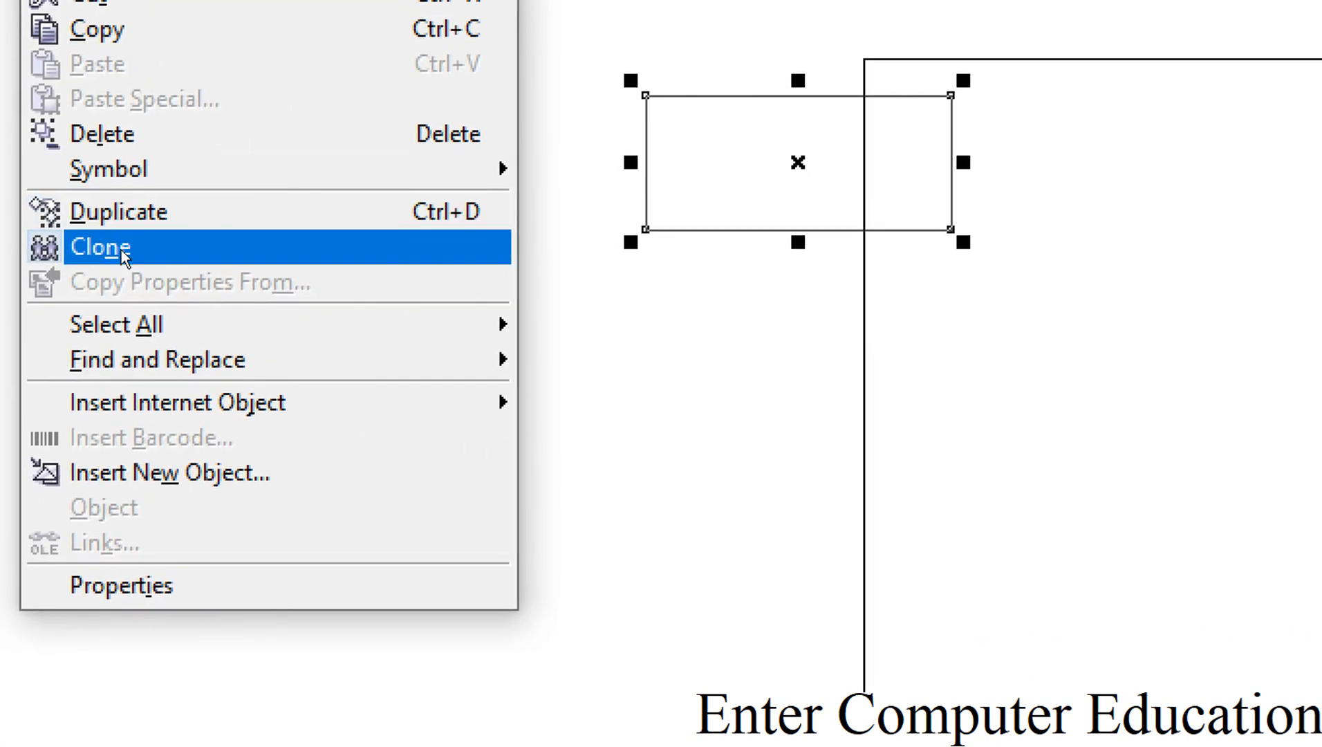
{"action": "left_click", "coordinate": [123, 257]}
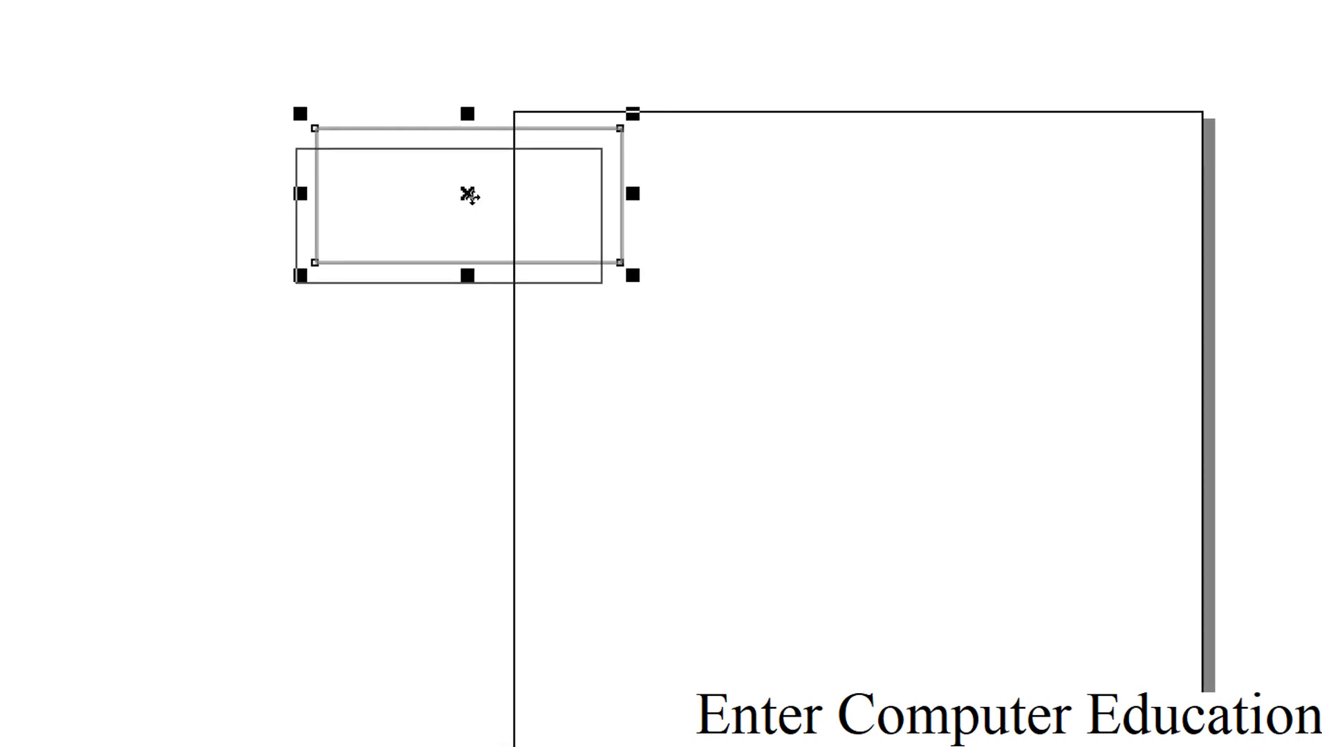
Move the cloned rectangle fully onto the page, with its left side about 2.2 inches from the page's left edge.
{"action": "left_click_drag", "start_coordinate": [509, 210], "coordinate": [884, 266]}
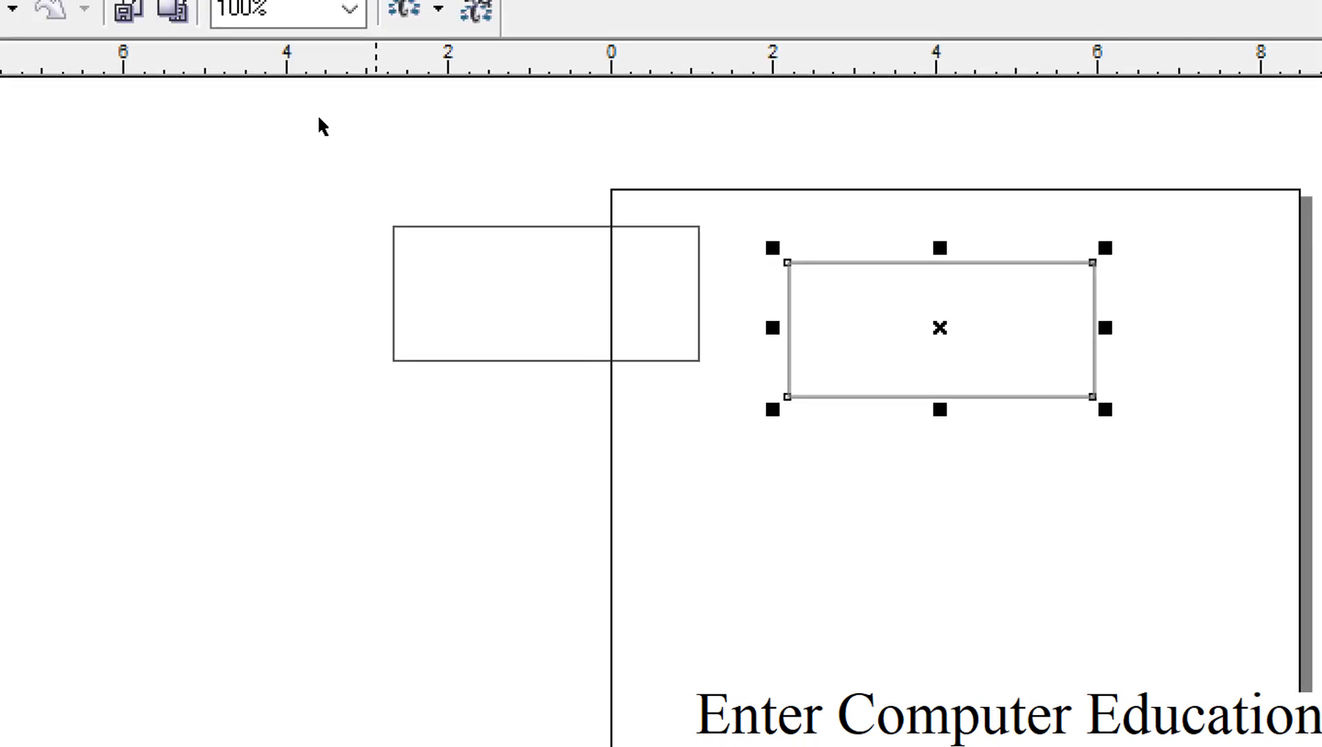
{"action": "left_click", "coordinate": [46, 40]}
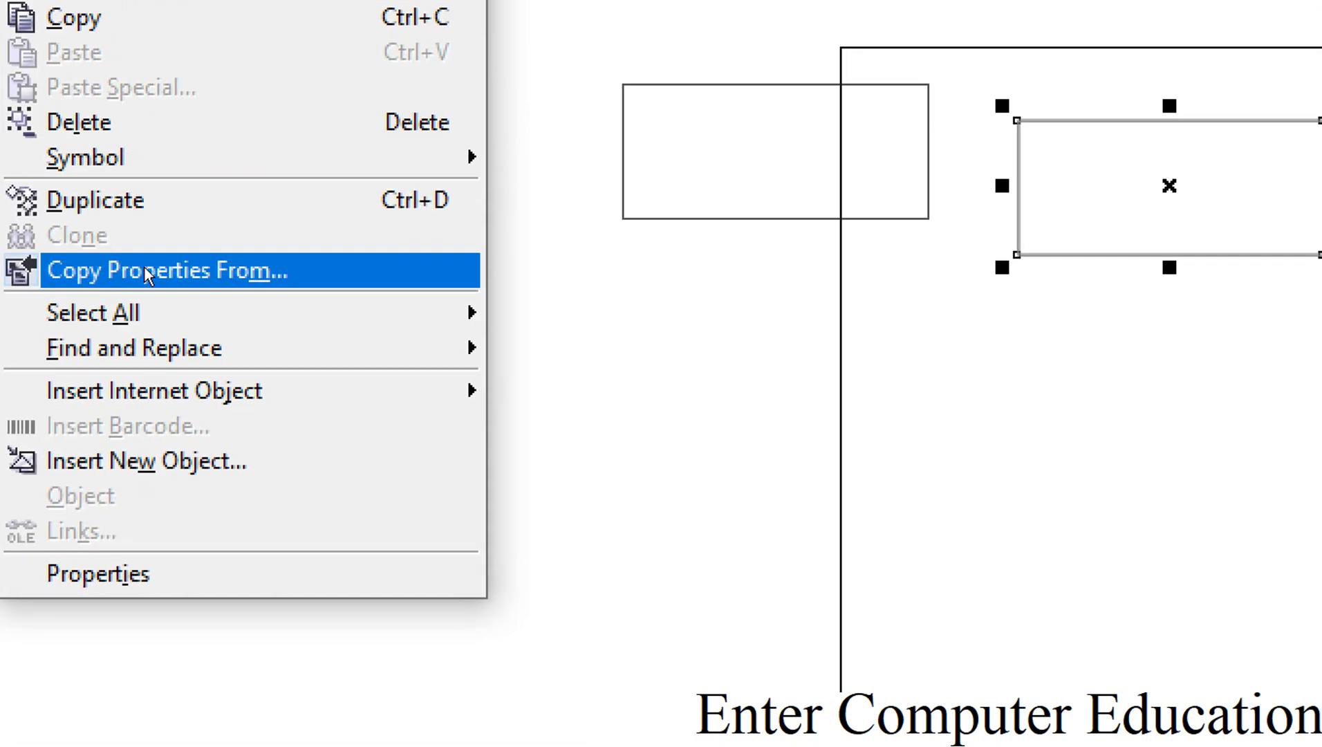
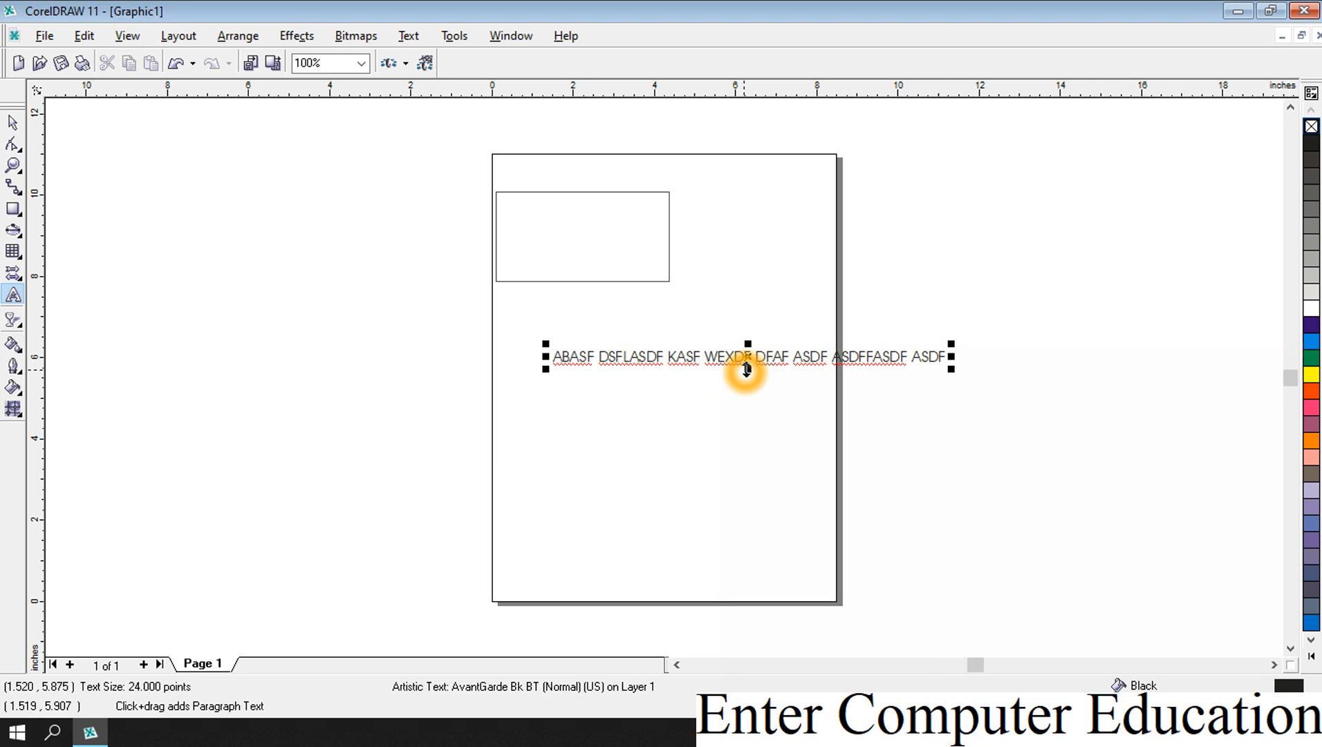
Stretch the line of text to a size of about 161 points and widen it on both sides beyond the page edges.
{"action": "left_click_drag", "start_coordinate": [747, 370], "coordinate": [753, 428]}
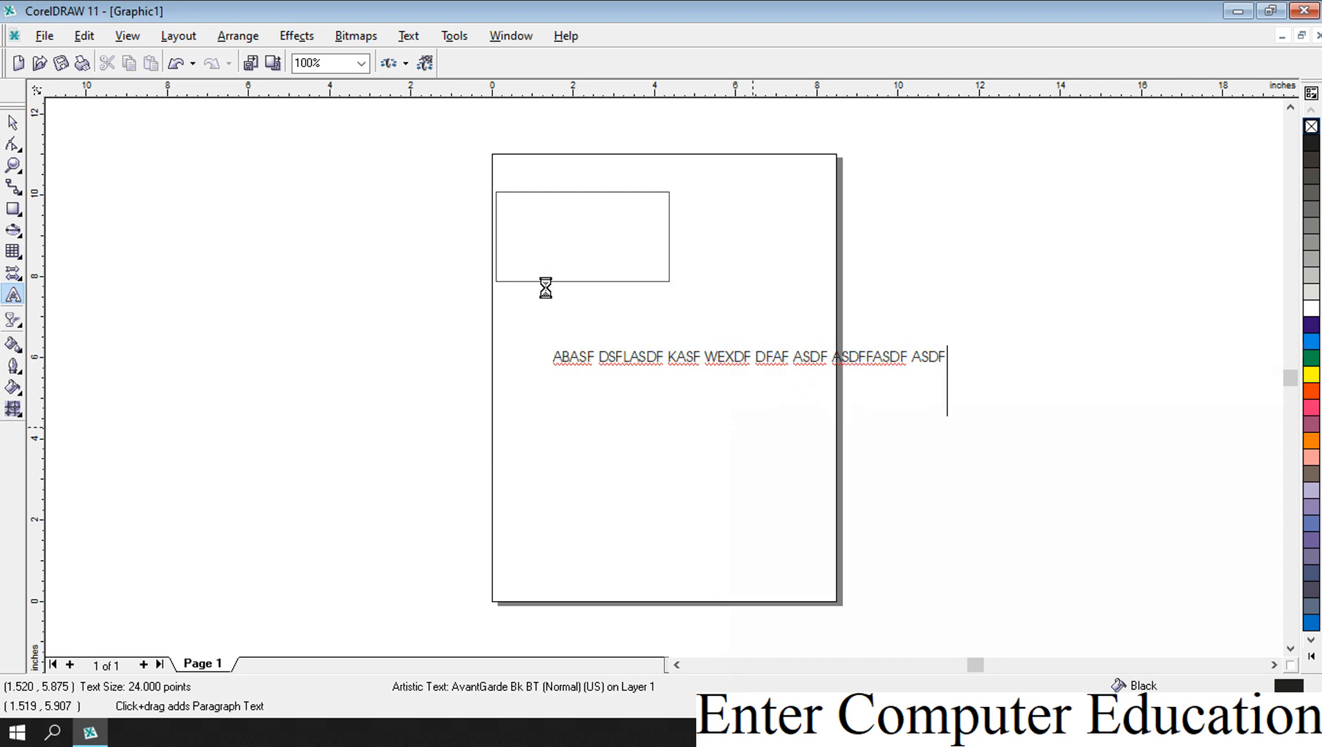
{"action": "left_click_drag", "start_coordinate": [955, 384], "coordinate": [1127, 372]}
{"action": "left_click_drag", "start_coordinate": [546, 389], "coordinate": [384, 385]}
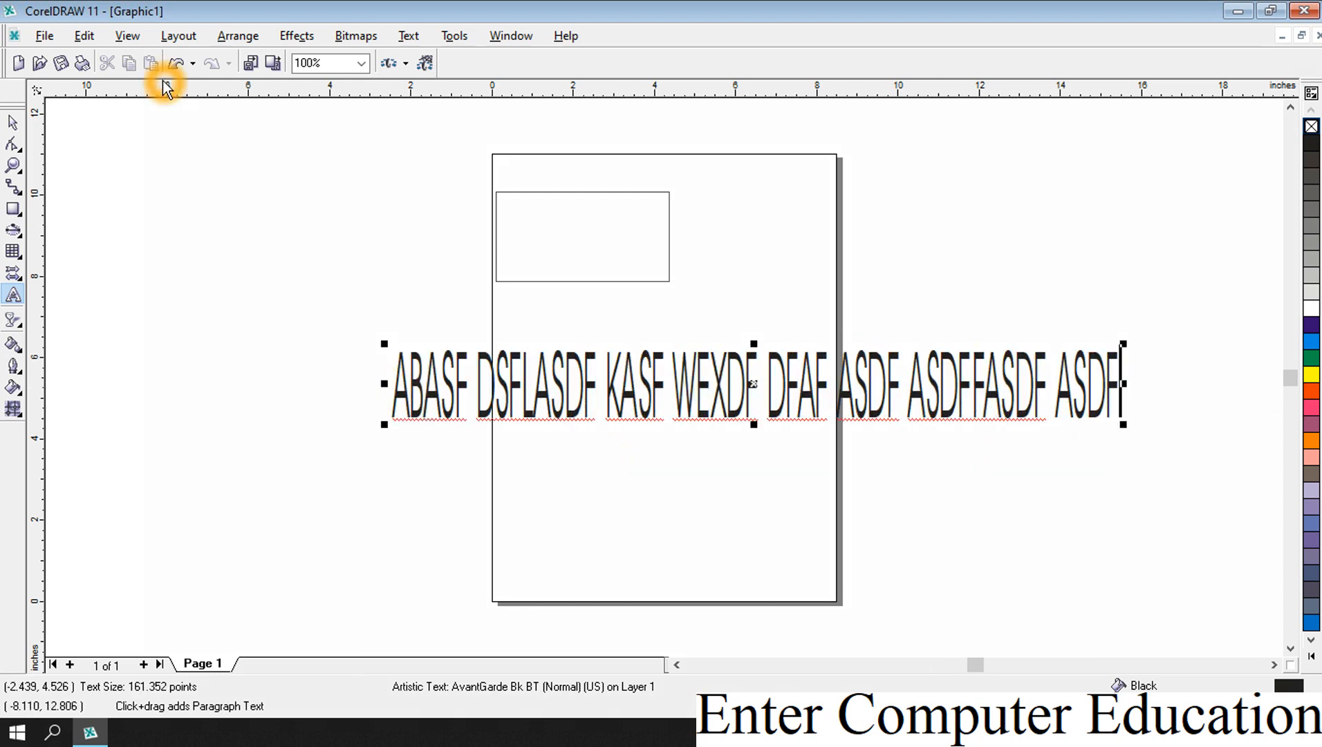
Delete every object in the drawing by using Select All Objects, and undo the deletion.
{"action": "left_click", "coordinate": [82, 38]}
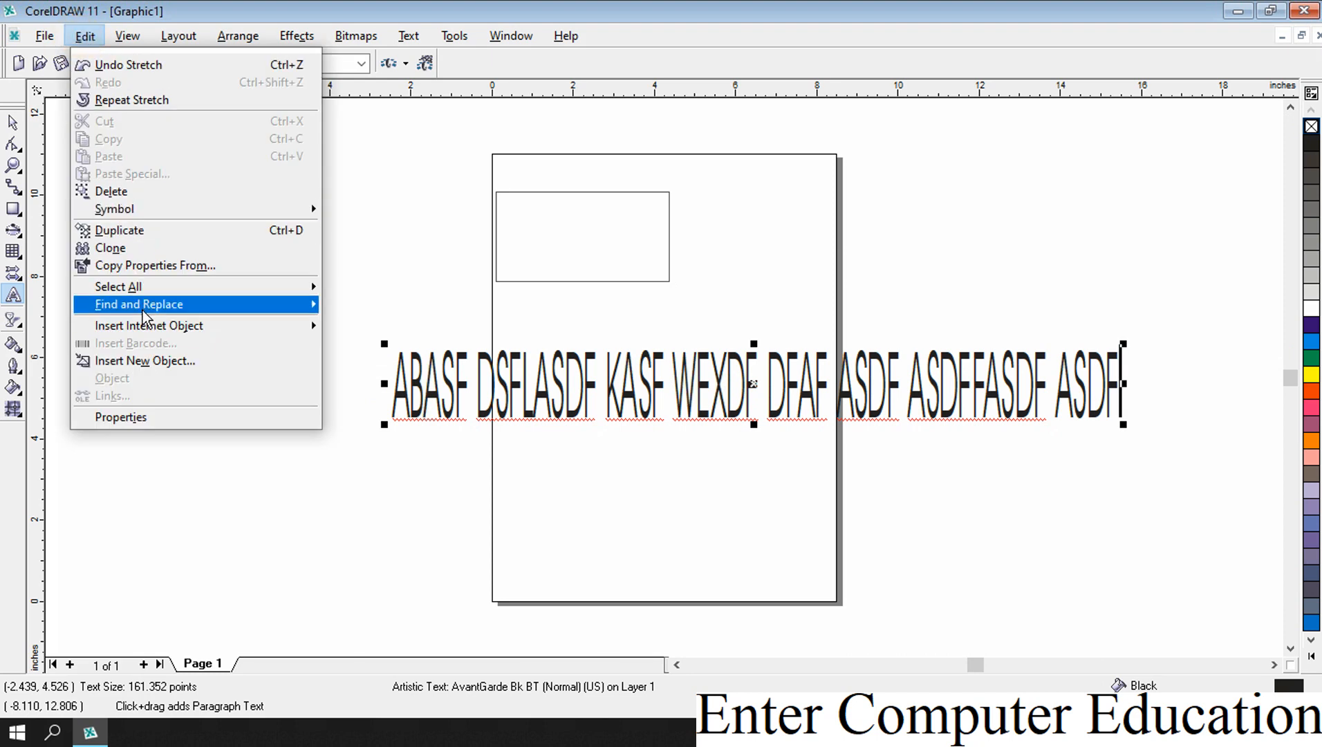
{"action": "mouse_move", "coordinate": [124, 286]}
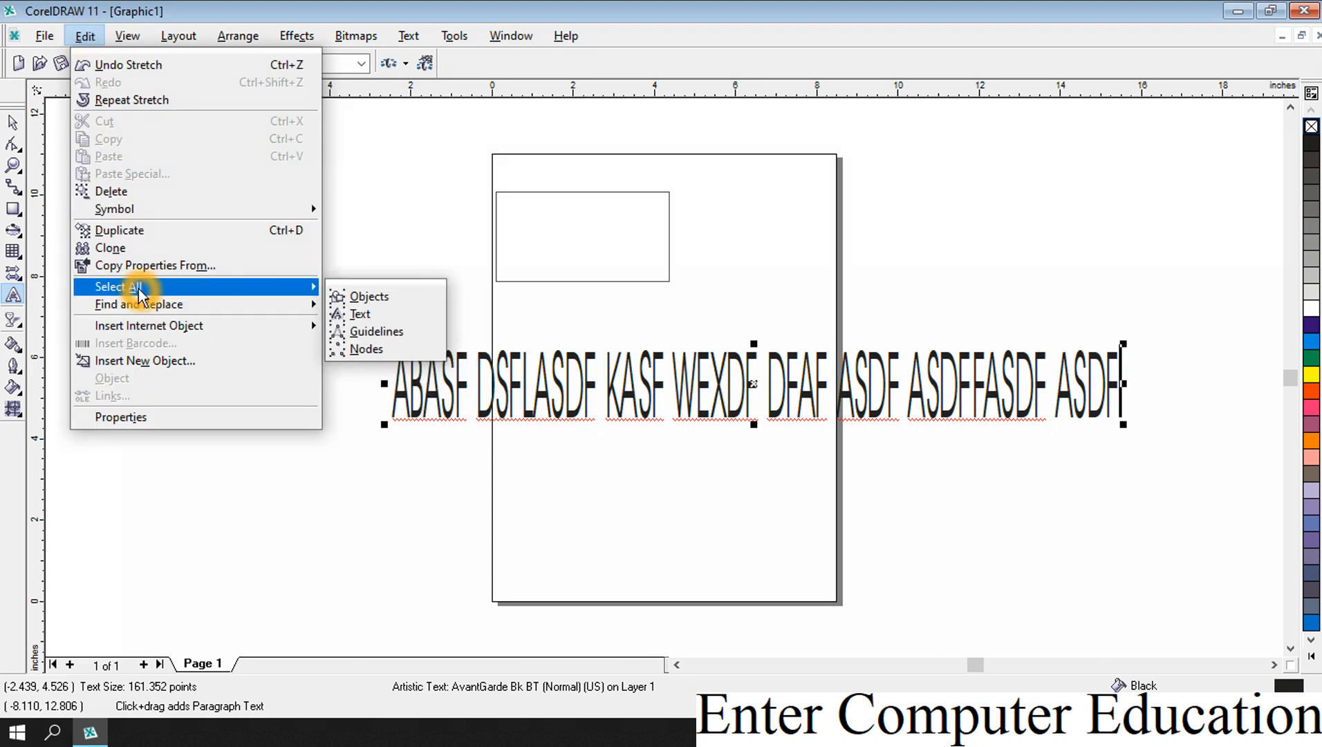
{"action": "left_click", "coordinate": [401, 300]}
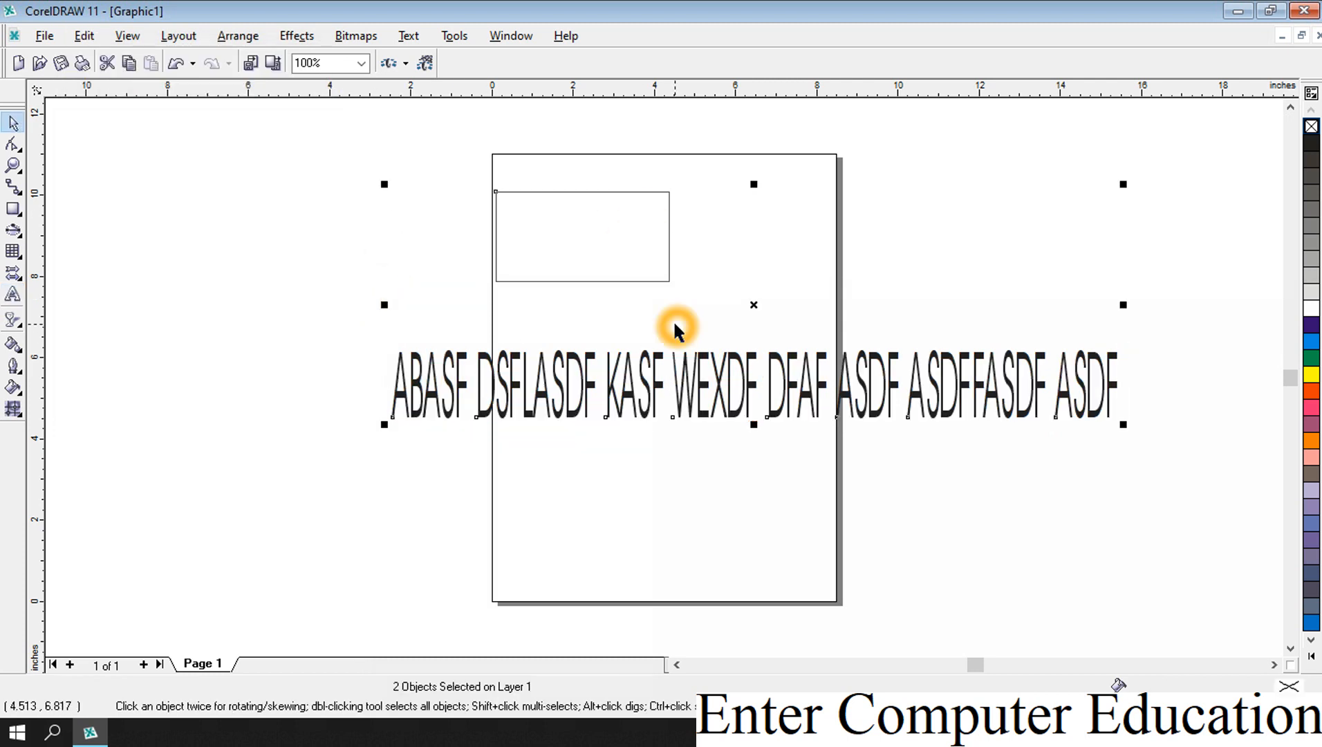
{"action": "key", "text": "Delete"}
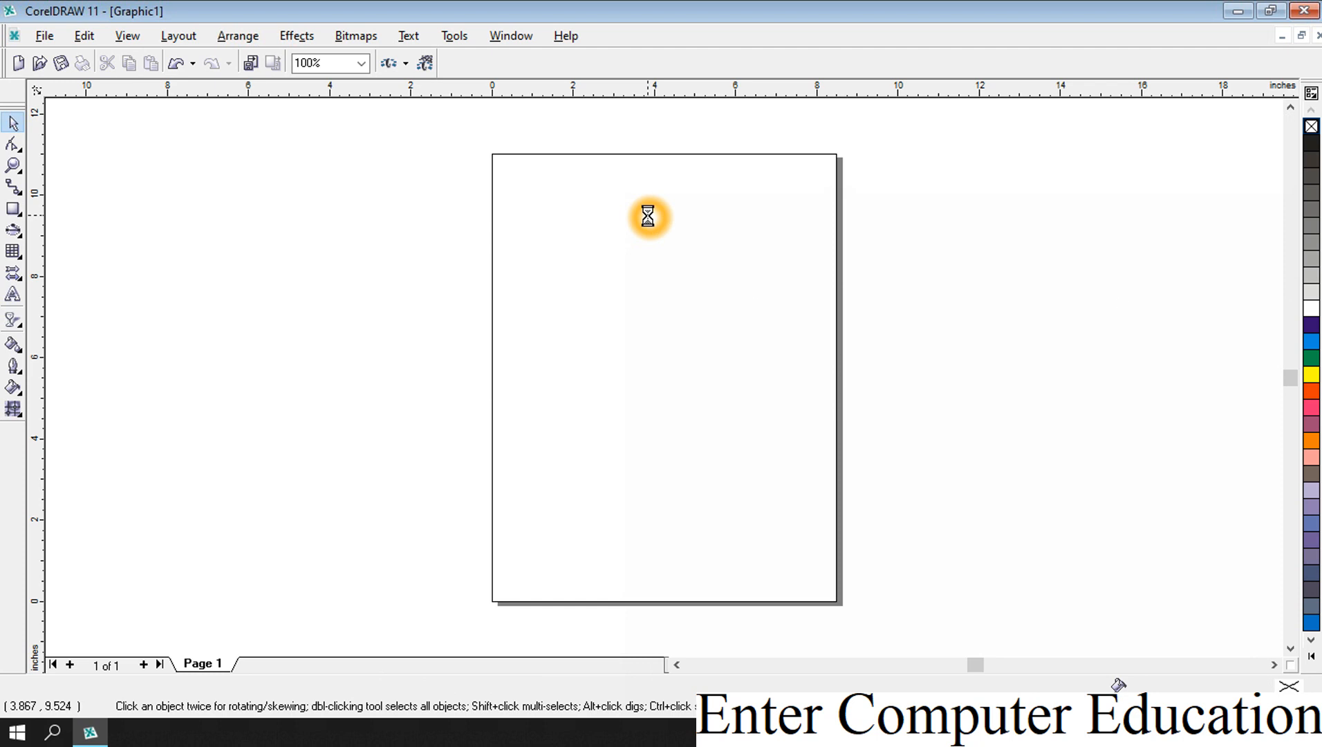
{"action": "left_click", "coordinate": [84, 37]}
{"action": "left_click", "coordinate": [119, 66]}
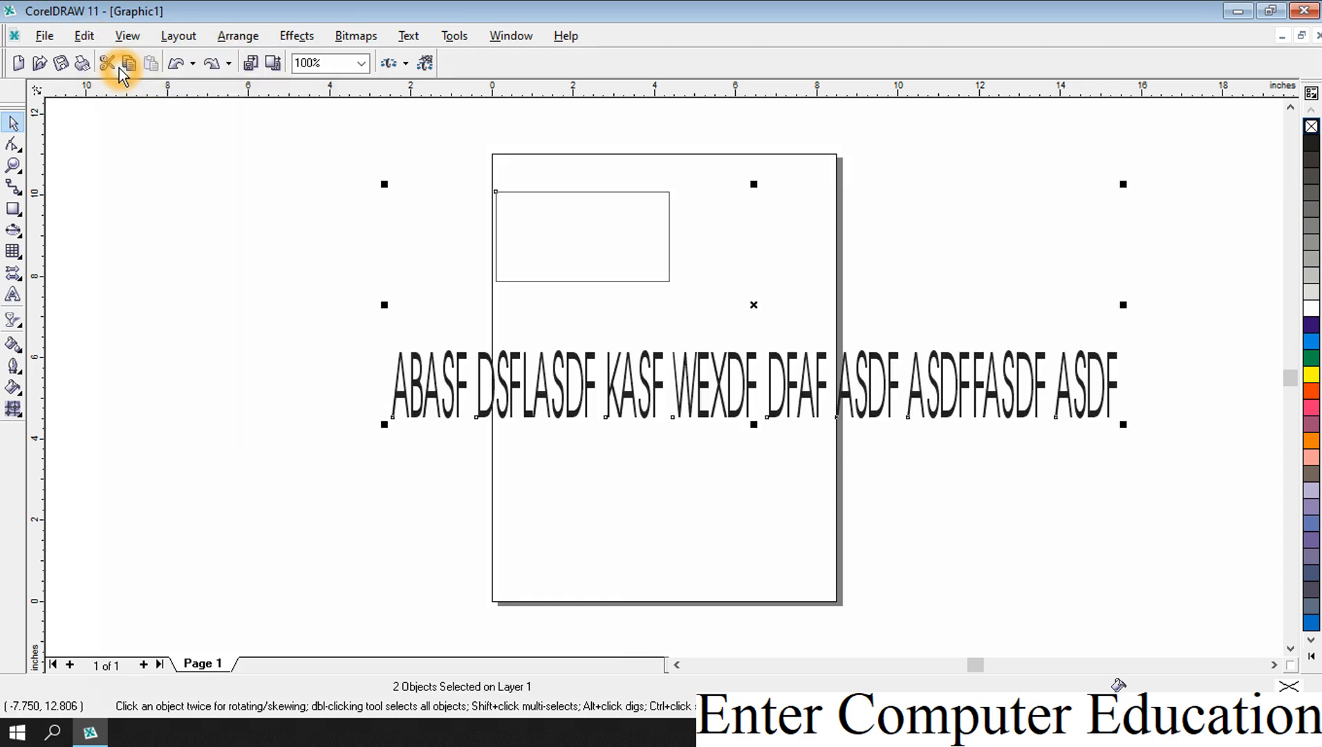
Delete only the line of text by using Select All Text, and undo the deletion.
{"action": "left_click", "coordinate": [85, 36]}
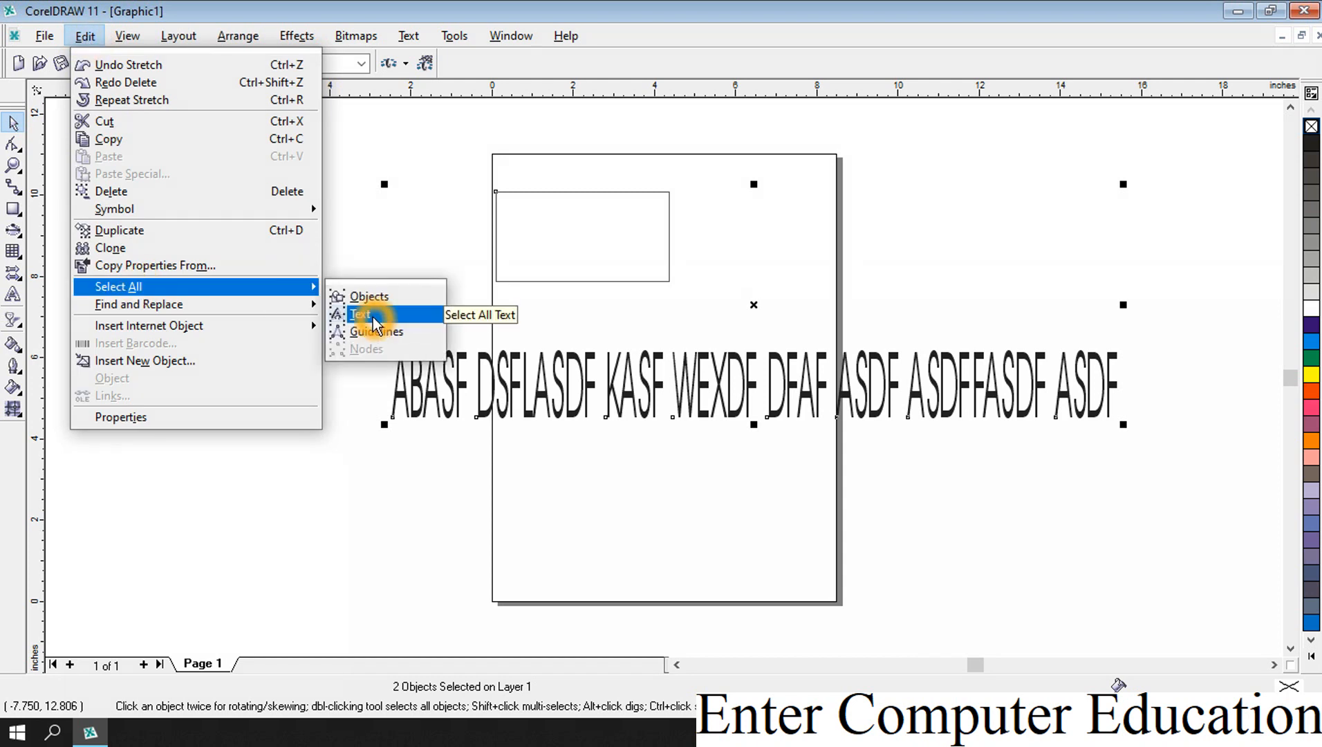
{"action": "left_click", "coordinate": [548, 177]}
{"action": "left_click", "coordinate": [152, 302]}
{"action": "left_click", "coordinate": [590, 387]}
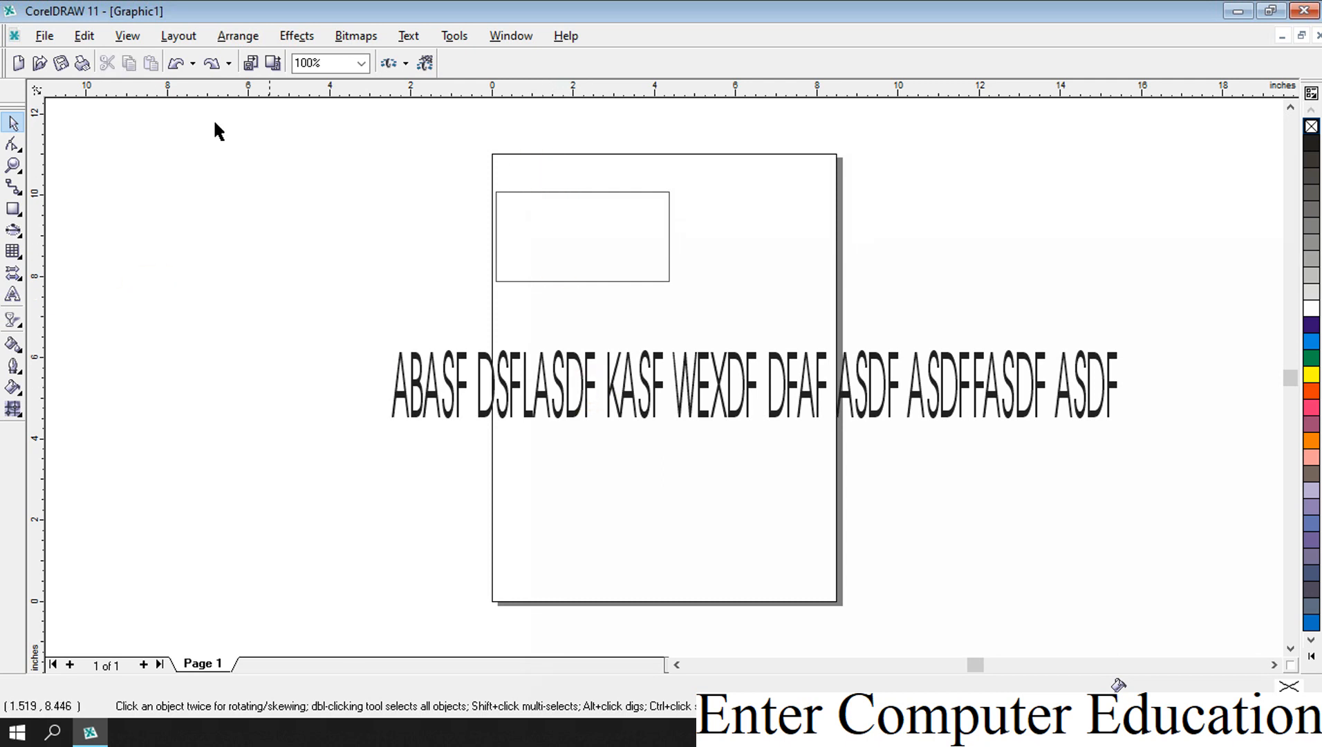
{"action": "left_click", "coordinate": [84, 36]}
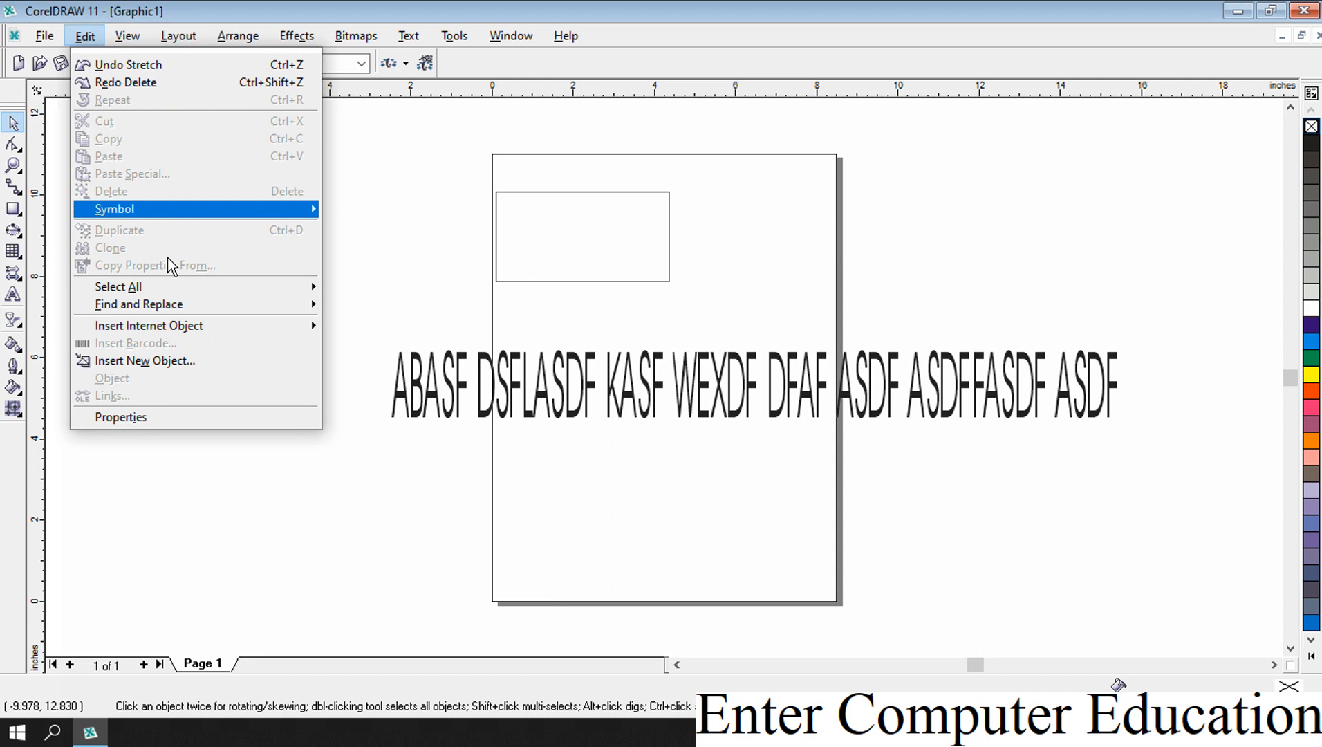
{"action": "left_click", "coordinate": [142, 287]}
{"action": "left_click", "coordinate": [377, 316]}
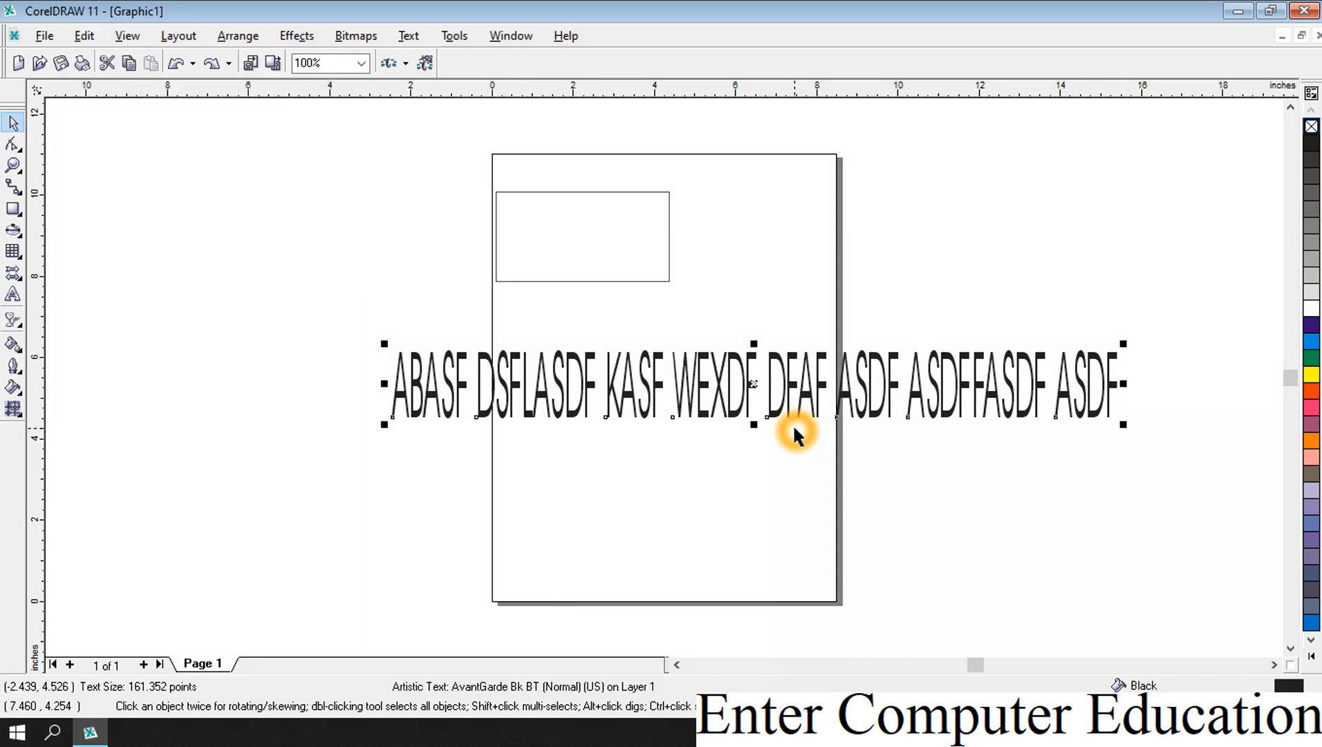
{"action": "key", "text": "Delete"}
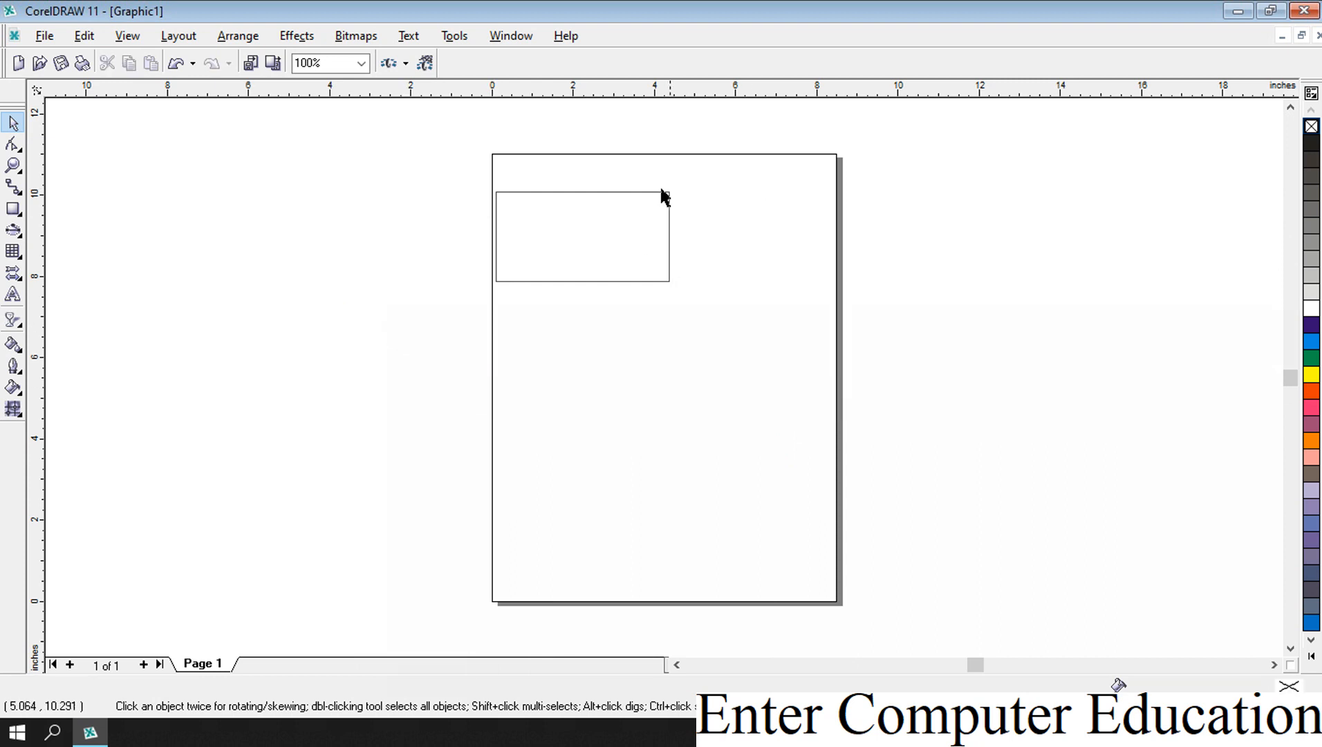
{"action": "left_click", "coordinate": [84, 35]}
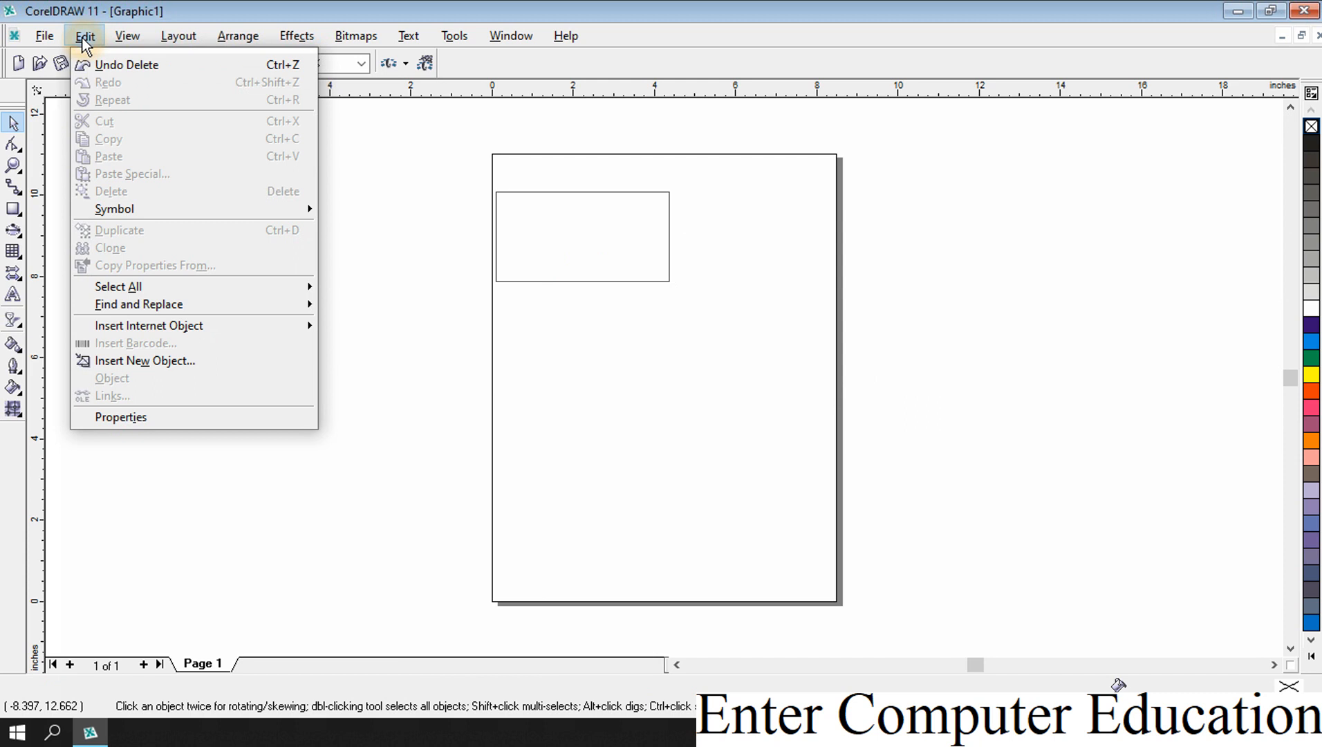
{"action": "left_click", "coordinate": [106, 64]}
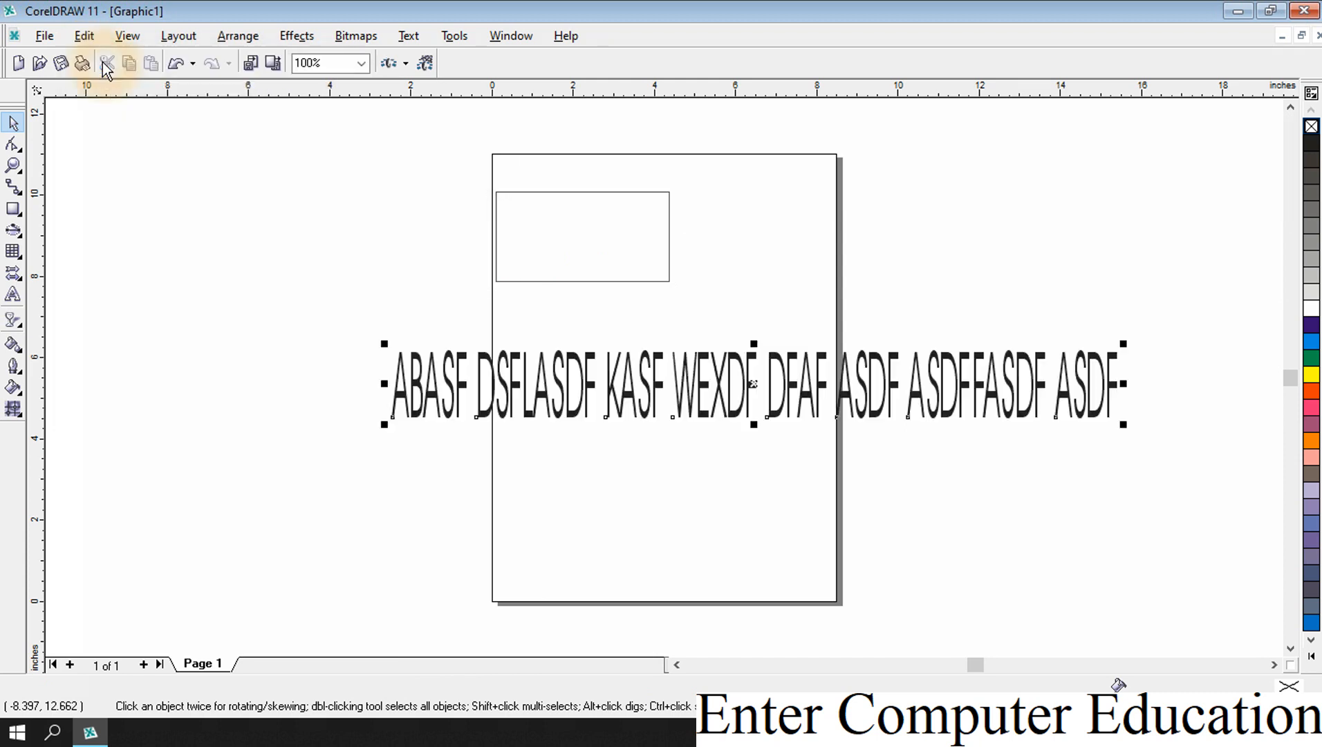
Search the text for KASF with Find Text through to the document's end, and close the search.
{"action": "left_click", "coordinate": [85, 36]}
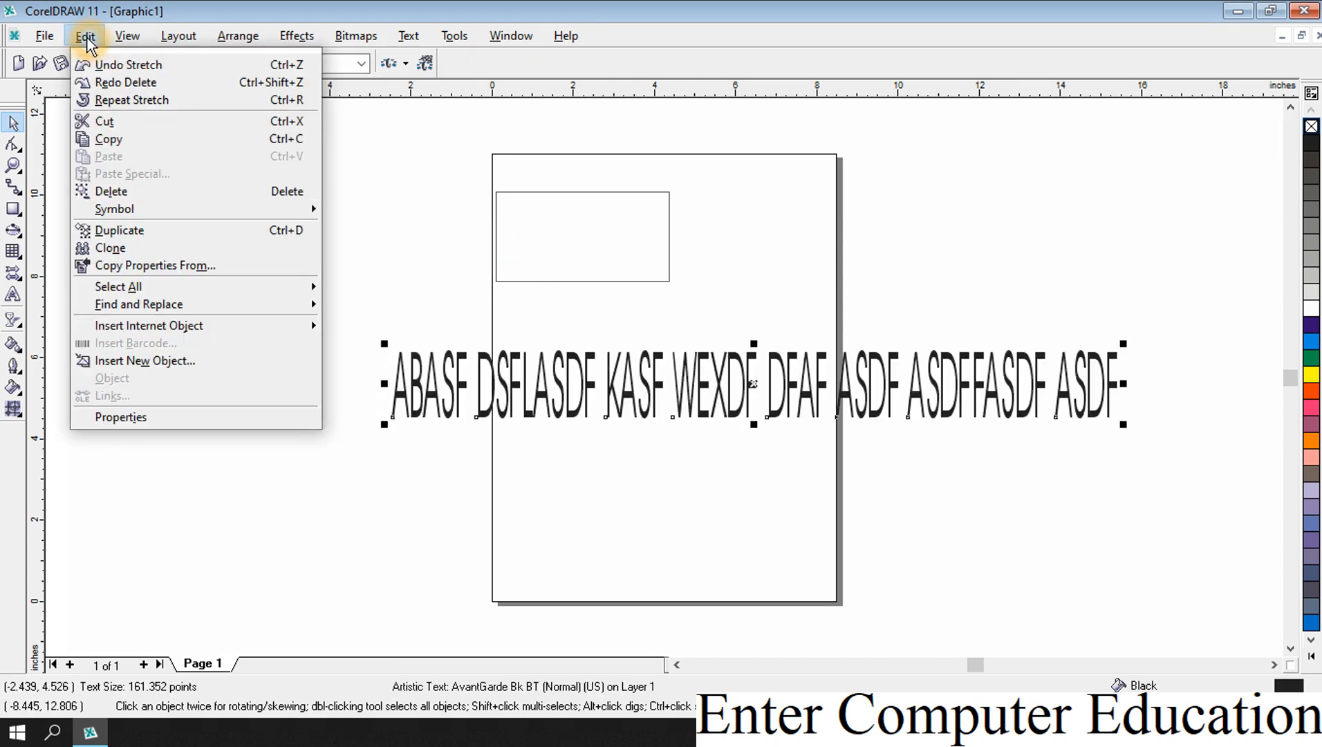
{"action": "left_click", "coordinate": [191, 298]}
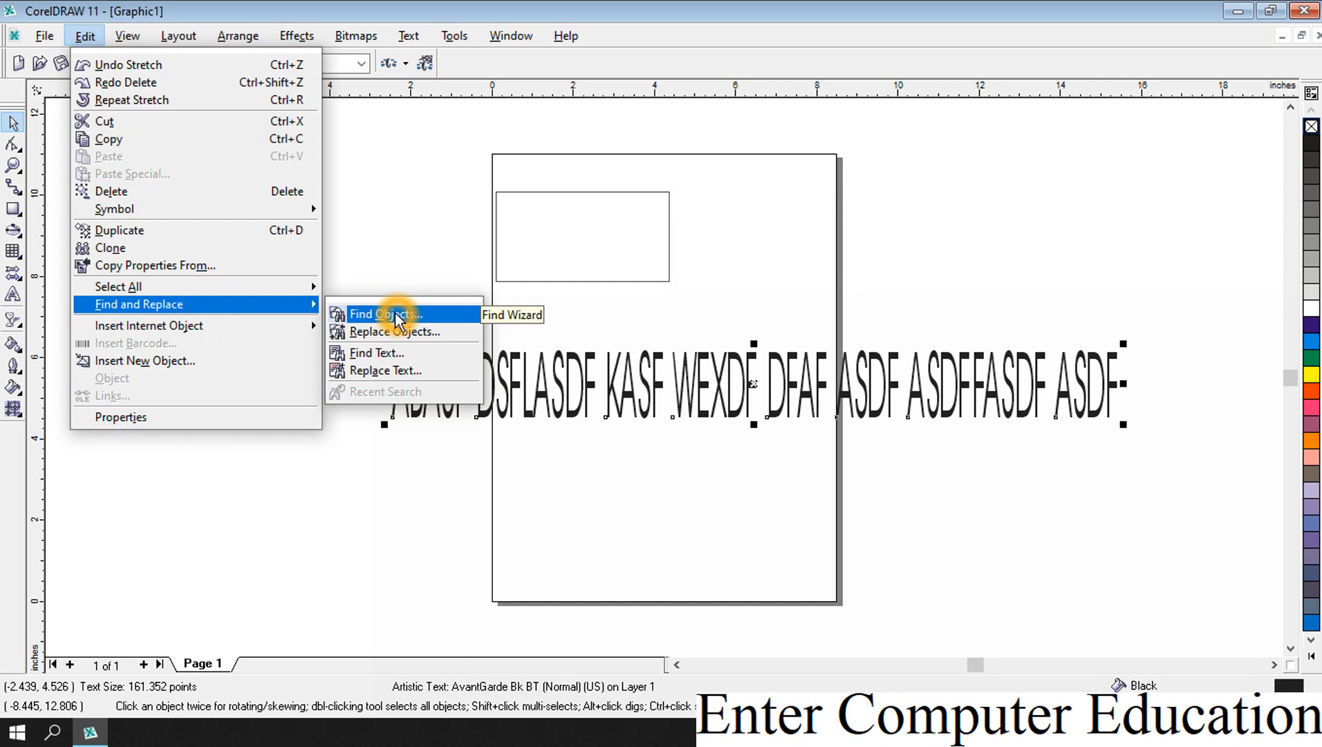
{"action": "left_click", "coordinate": [393, 355]}
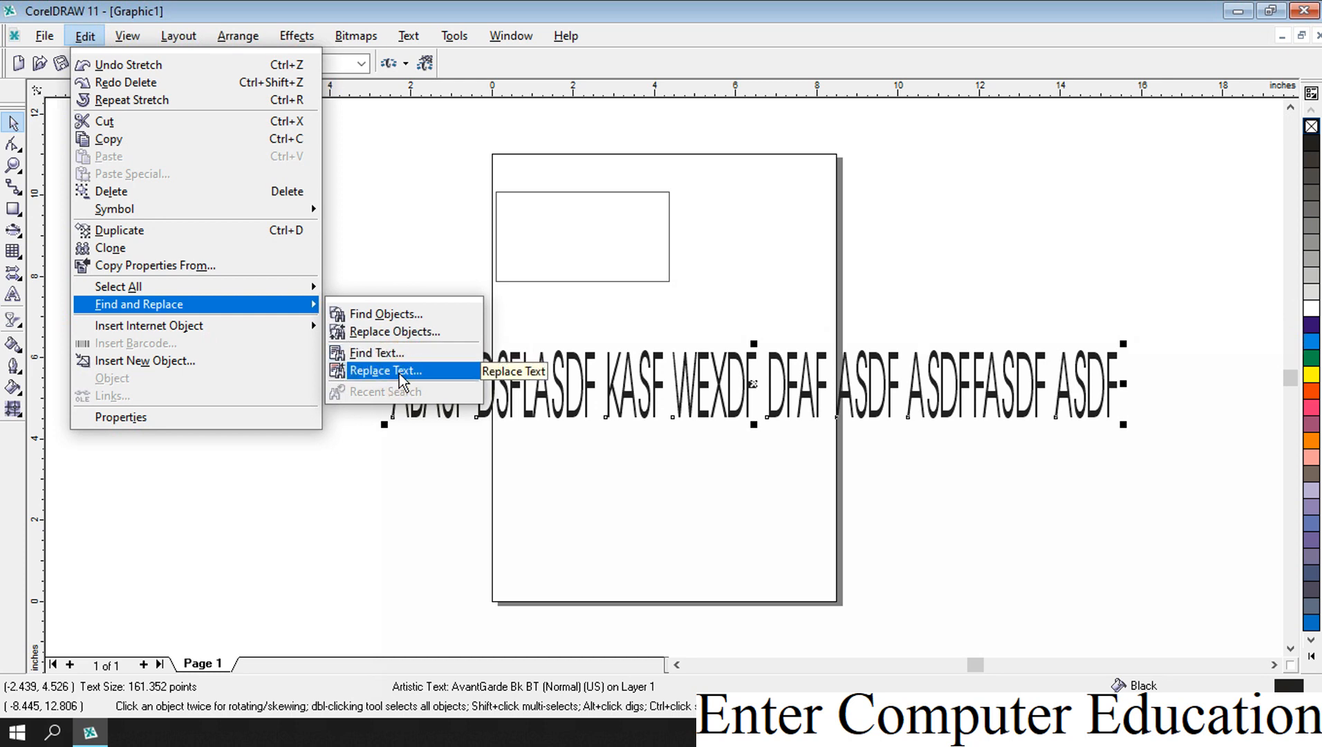
{"action": "left_click", "coordinate": [386, 315]}
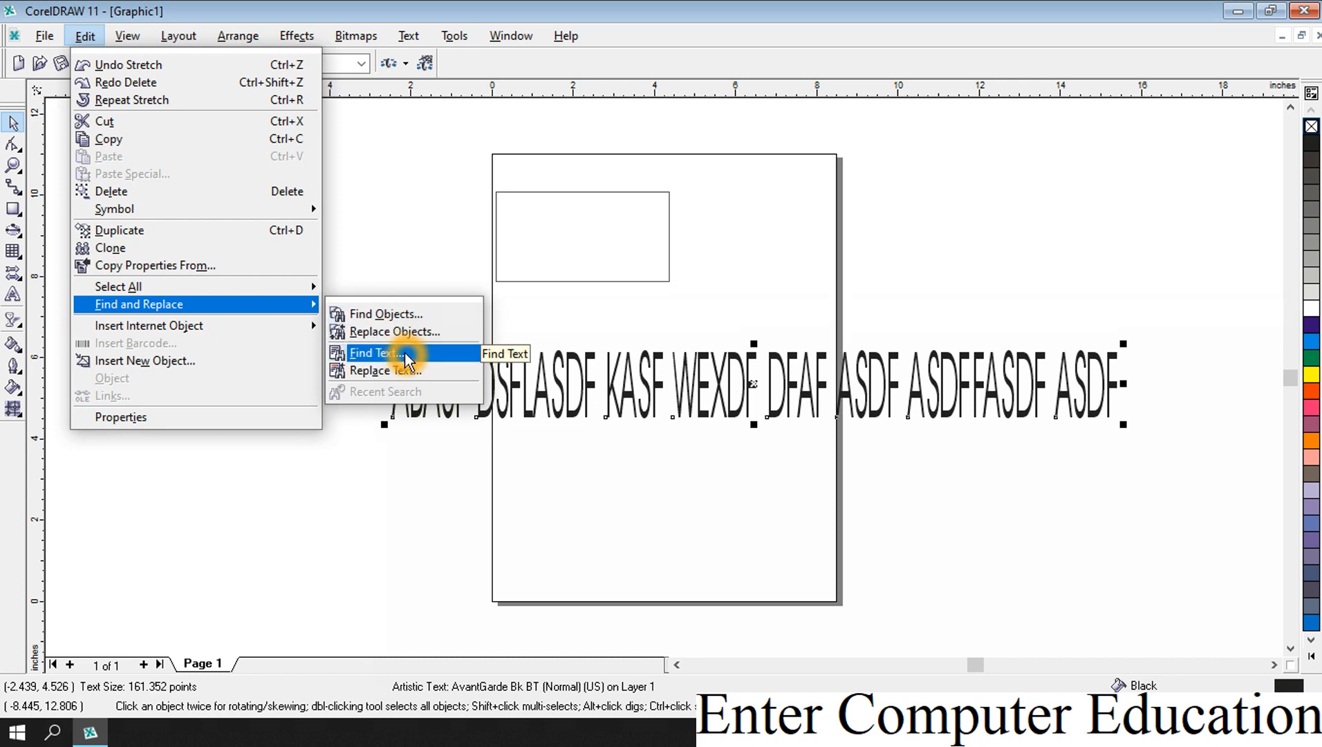
{"action": "left_click", "coordinate": [400, 355]}
{"action": "left_click_drag", "start_coordinate": [661, 304], "coordinate": [593, 457]}
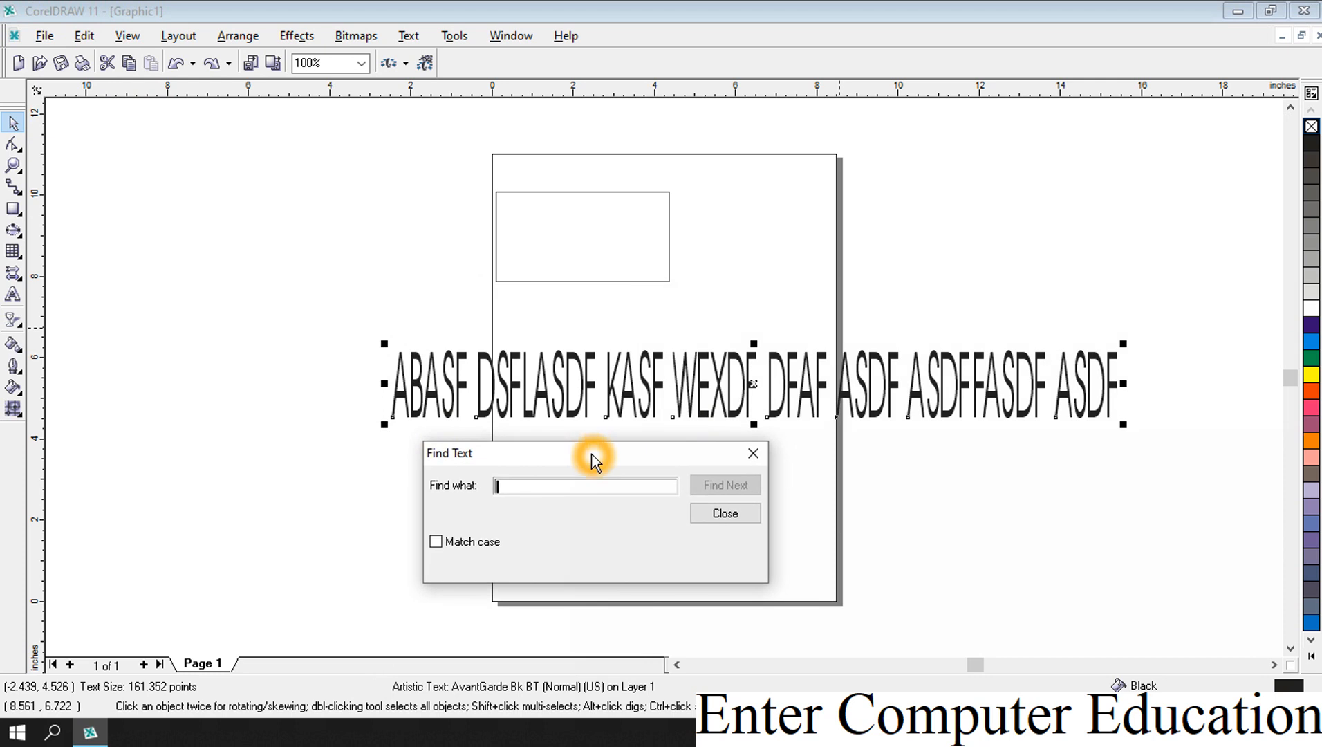
{"action": "type", "text": "KASF"}
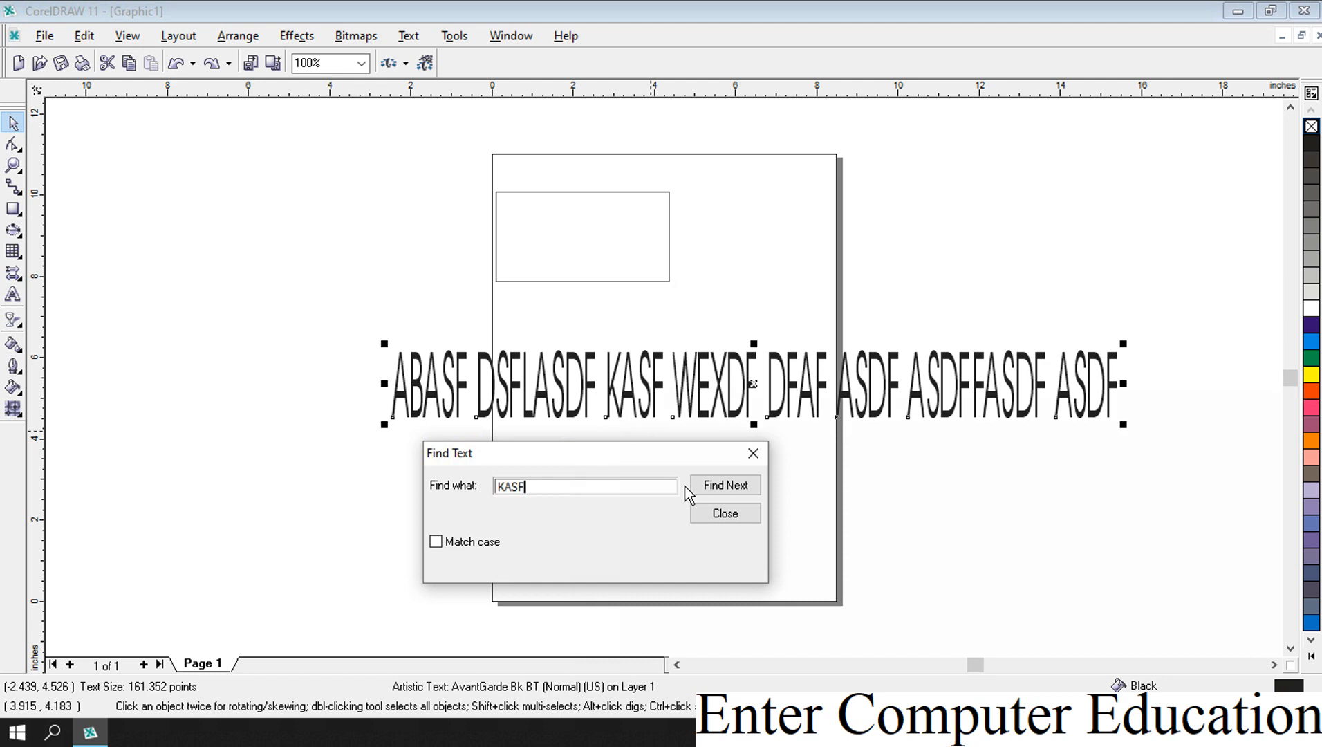
{"action": "left_click", "coordinate": [710, 486]}
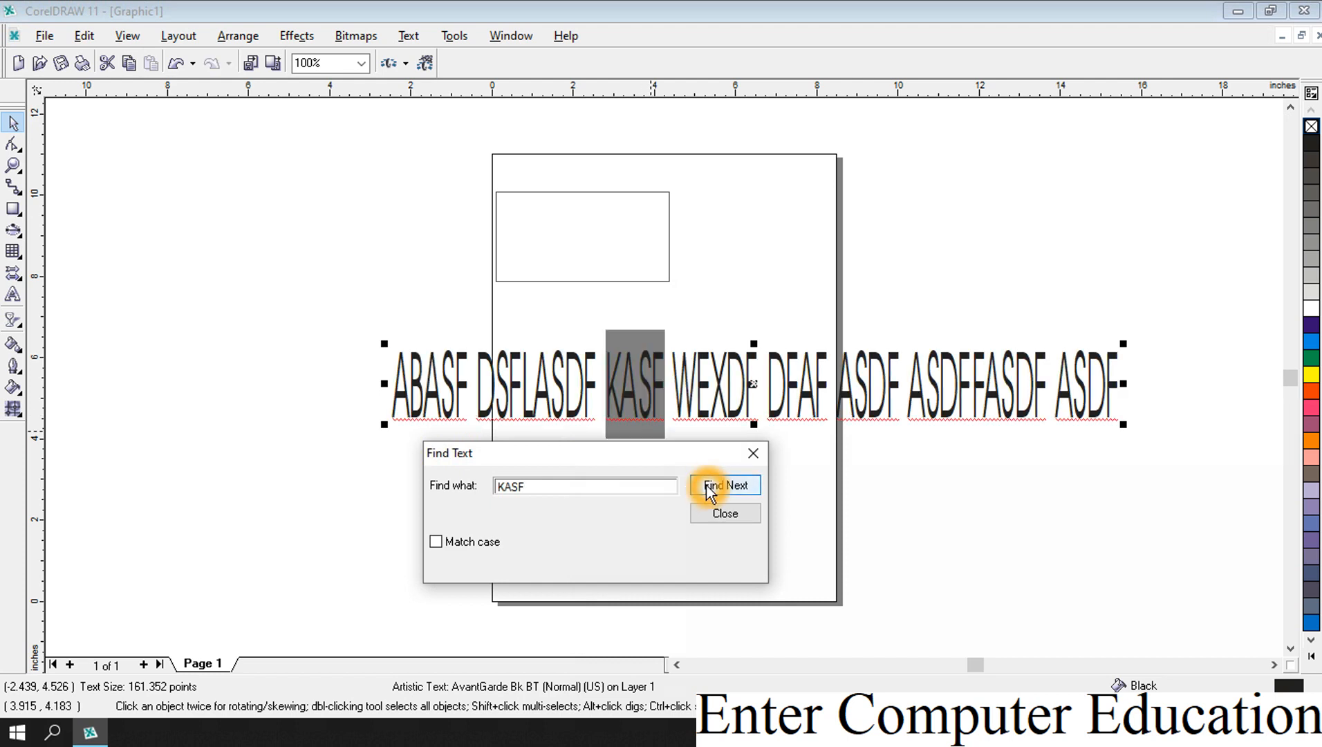
{"action": "left_click", "coordinate": [711, 487]}
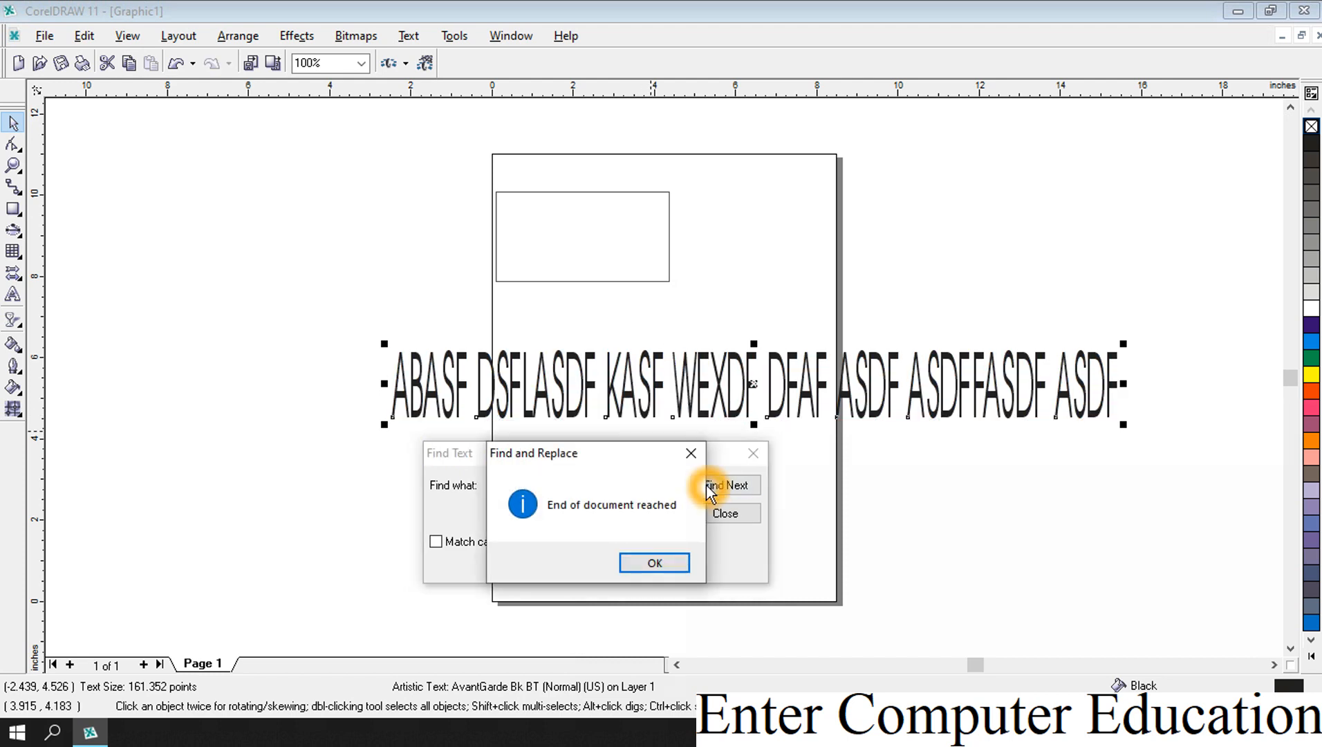
{"action": "left_click", "coordinate": [650, 562]}
{"action": "left_click", "coordinate": [744, 512]}
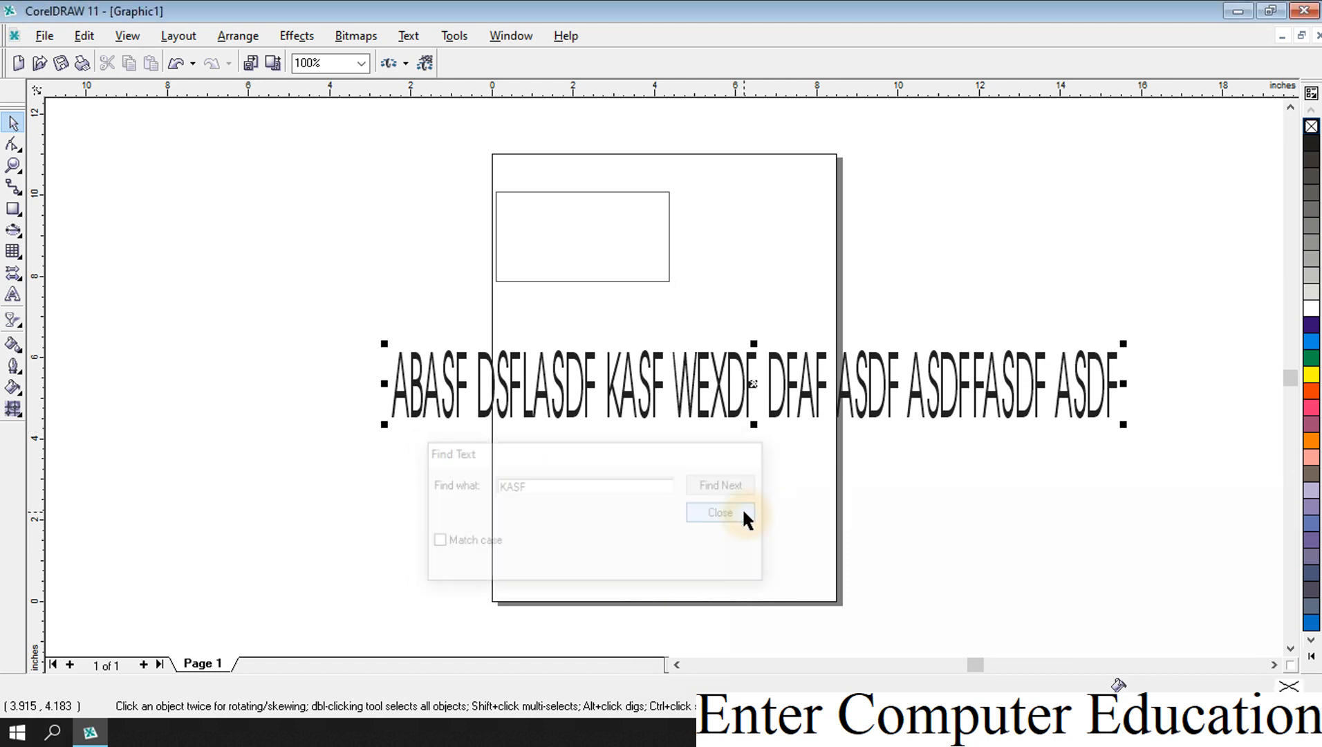
Replace all occurrences of "kasf" with "abcd" using Replace Text, and close the dialog.
{"action": "left_click", "coordinate": [81, 38]}
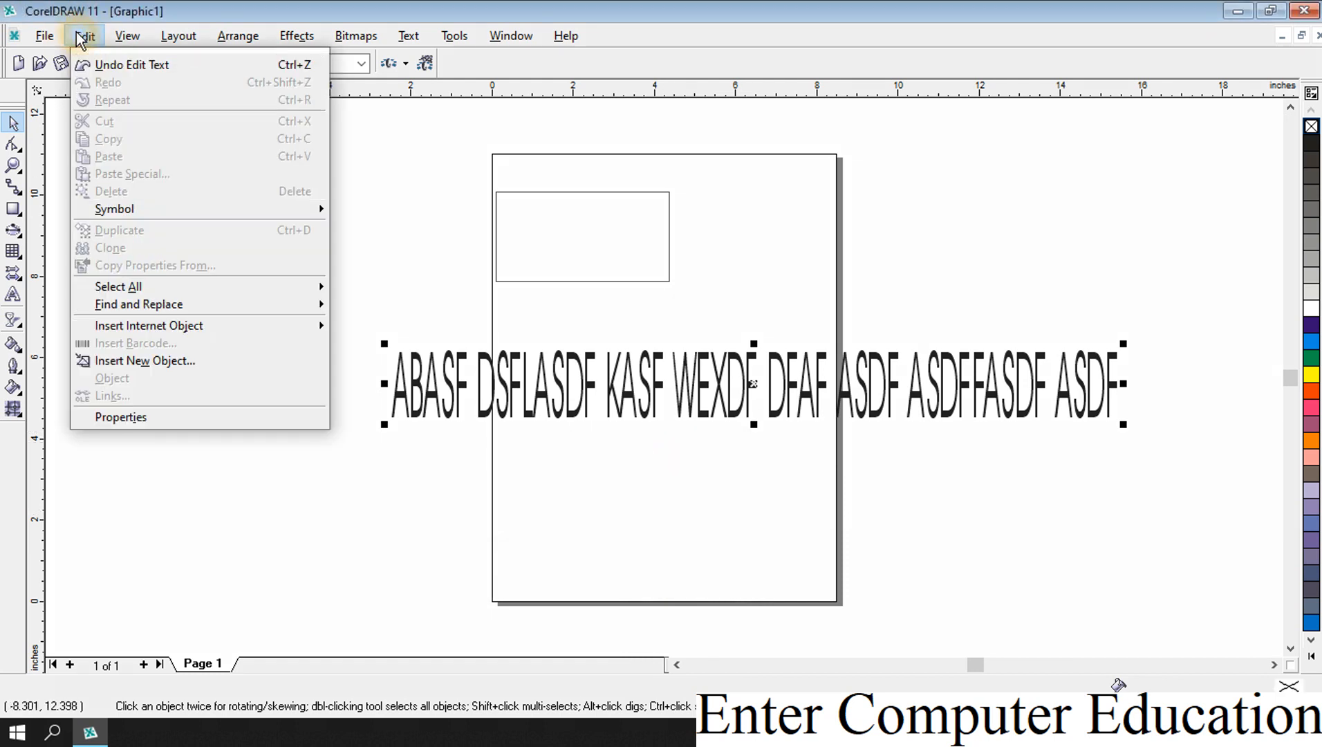
{"action": "mouse_move", "coordinate": [122, 317]}
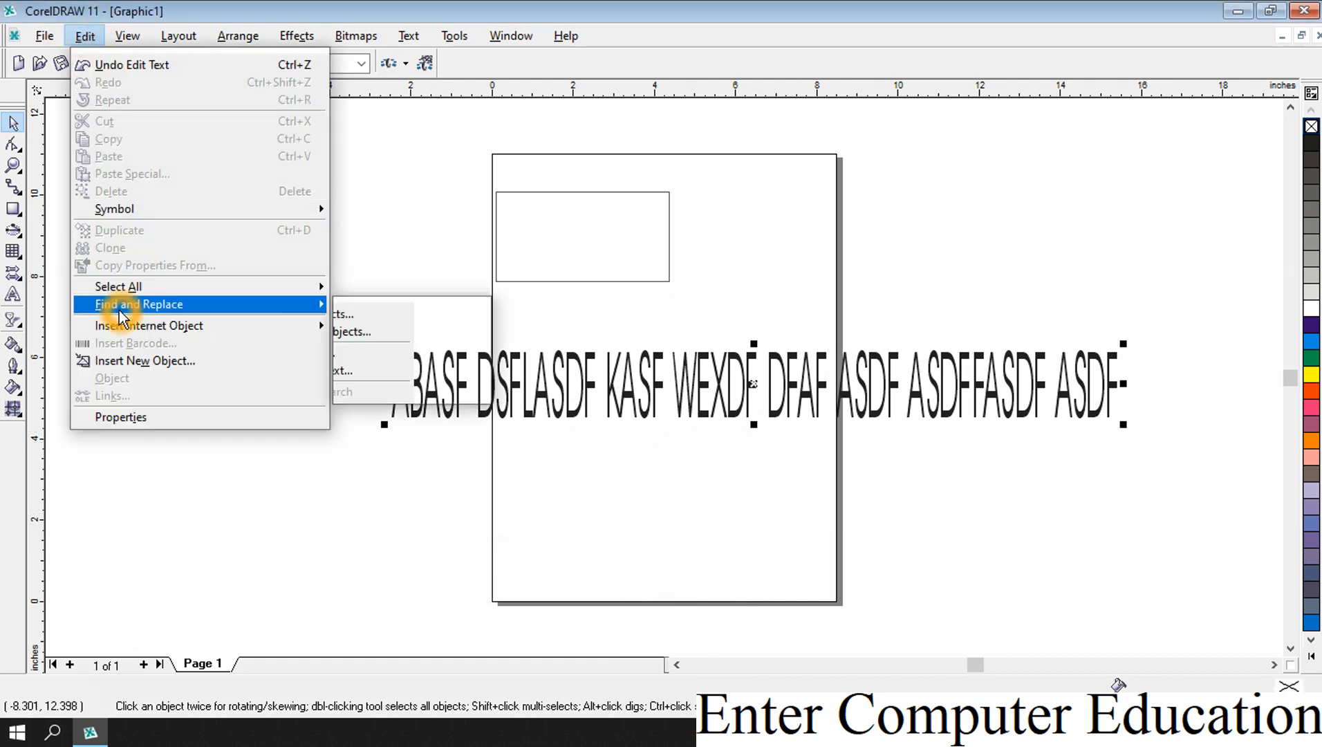
{"action": "left_click", "coordinate": [407, 370]}
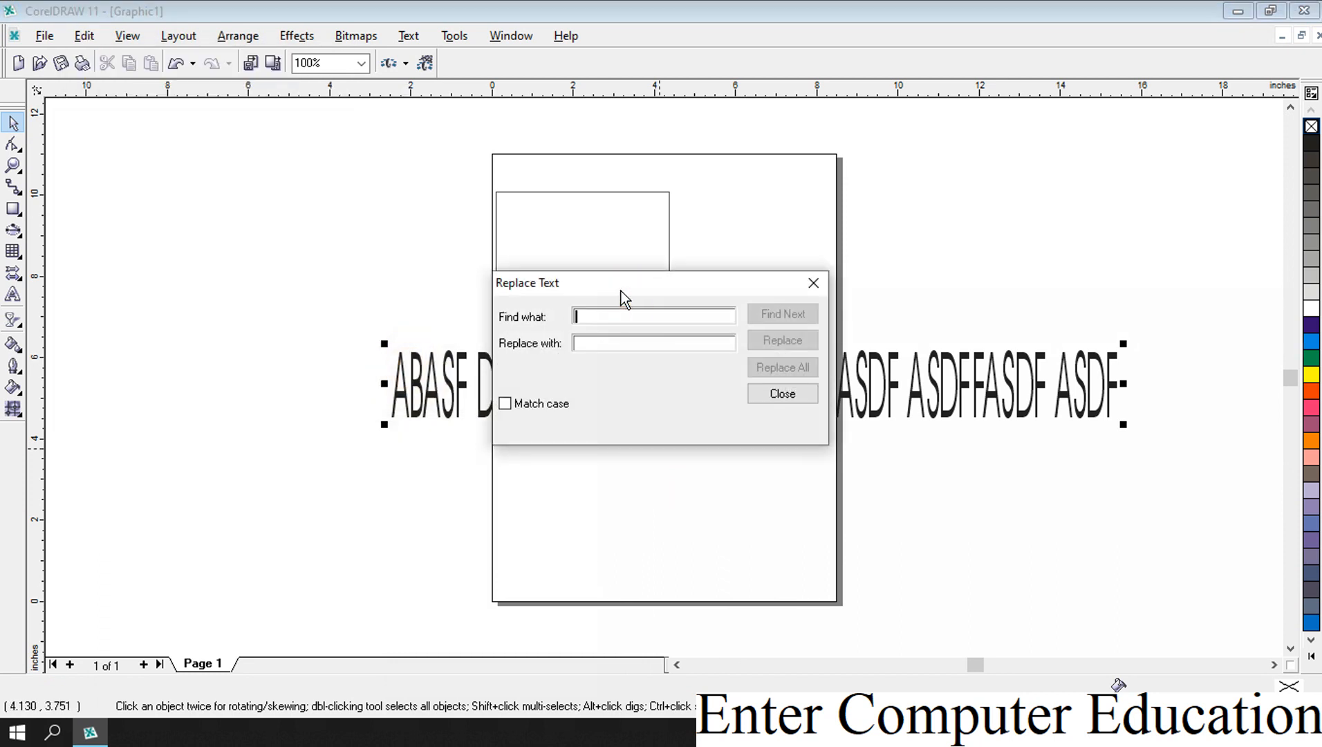
{"action": "left_click_drag", "start_coordinate": [621, 291], "coordinate": [626, 475]}
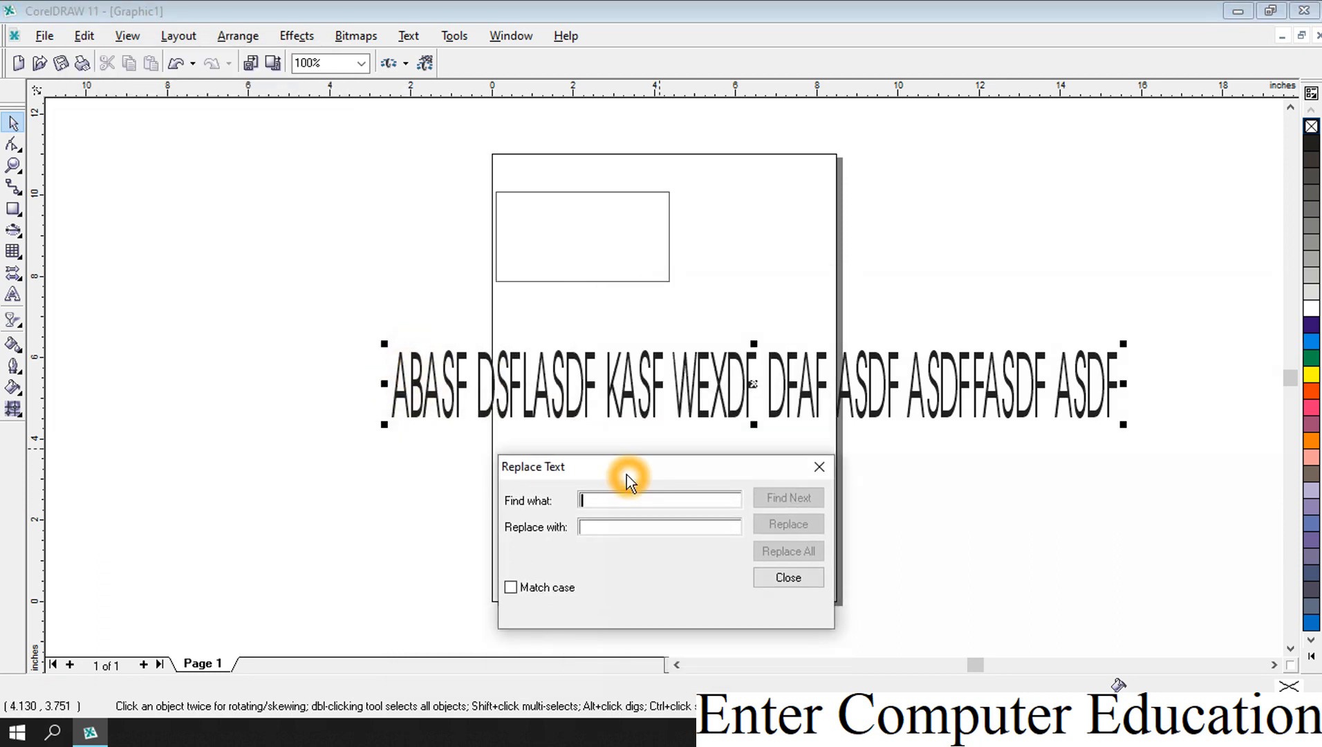
{"action": "left_click", "coordinate": [627, 507]}
{"action": "type", "text": "kas"}
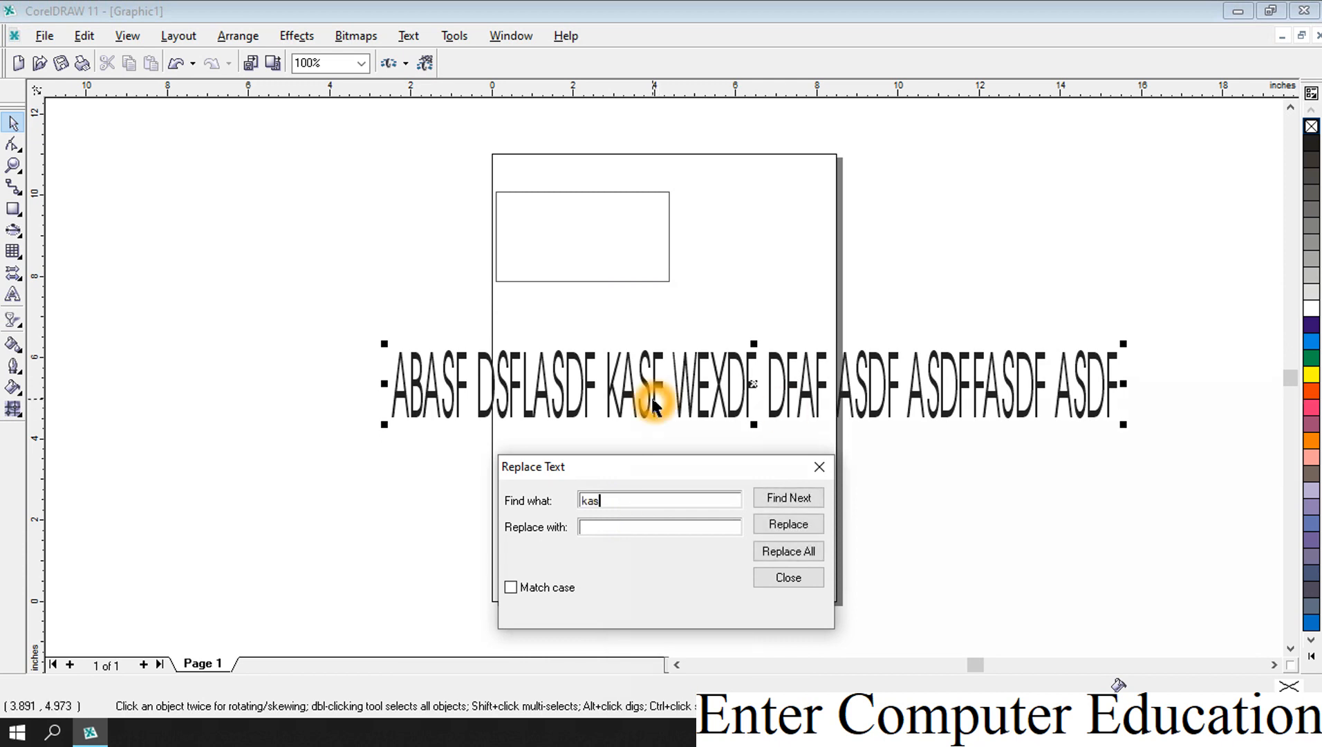
{"action": "left_click", "coordinate": [640, 529]}
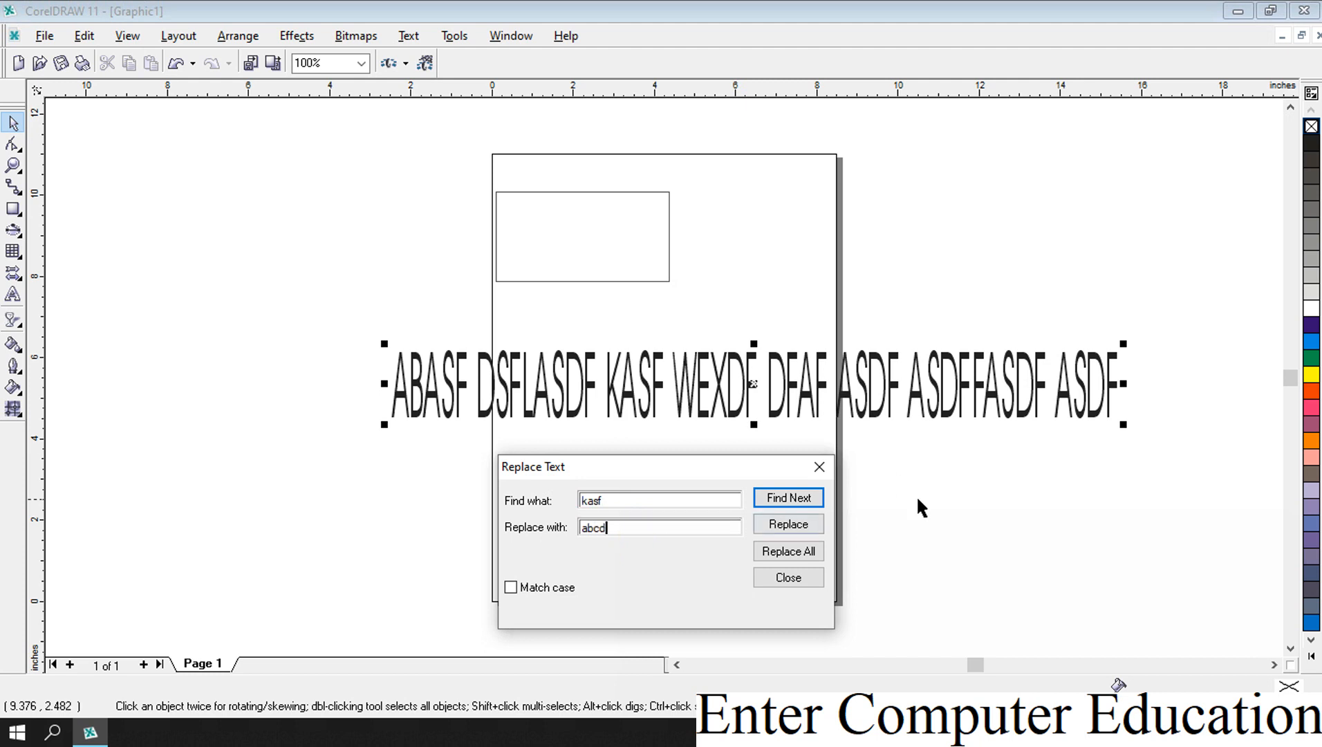
{"action": "left_click", "coordinate": [799, 552]}
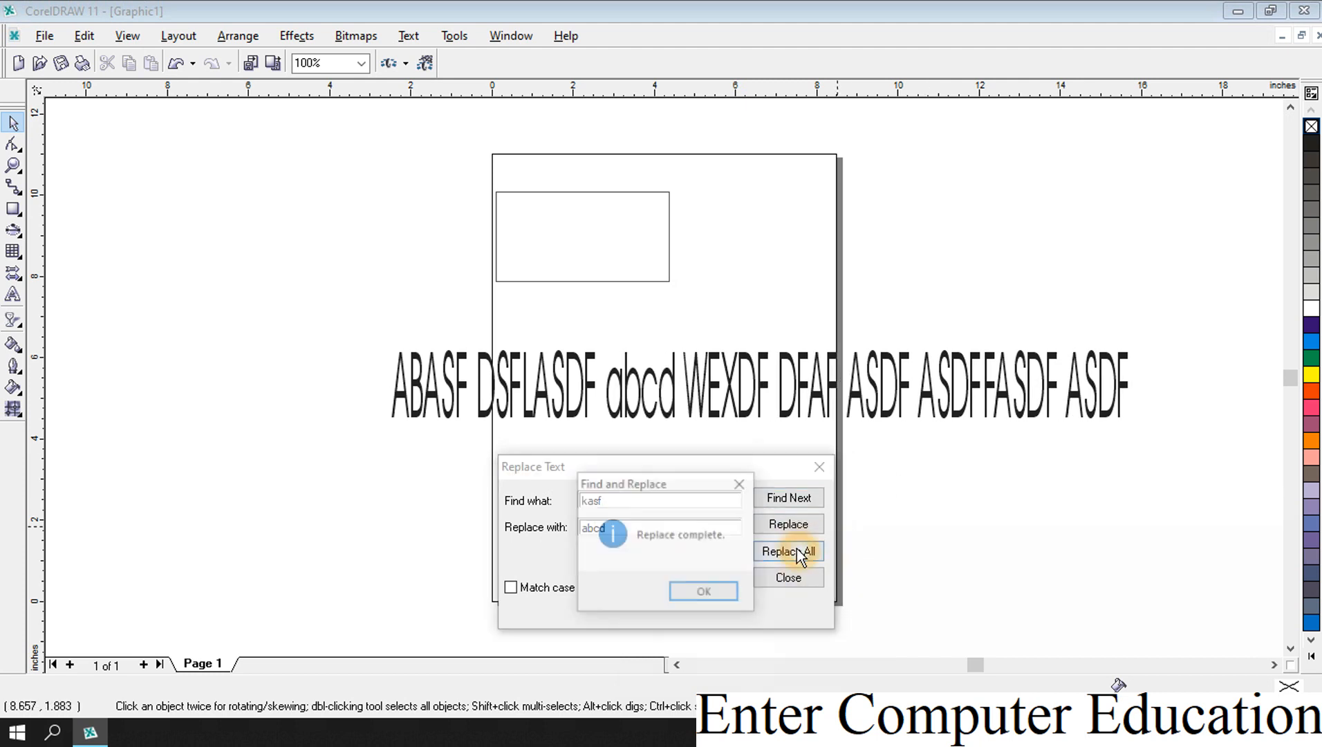
{"action": "left_click", "coordinate": [705, 593]}
{"action": "left_click", "coordinate": [601, 528]}
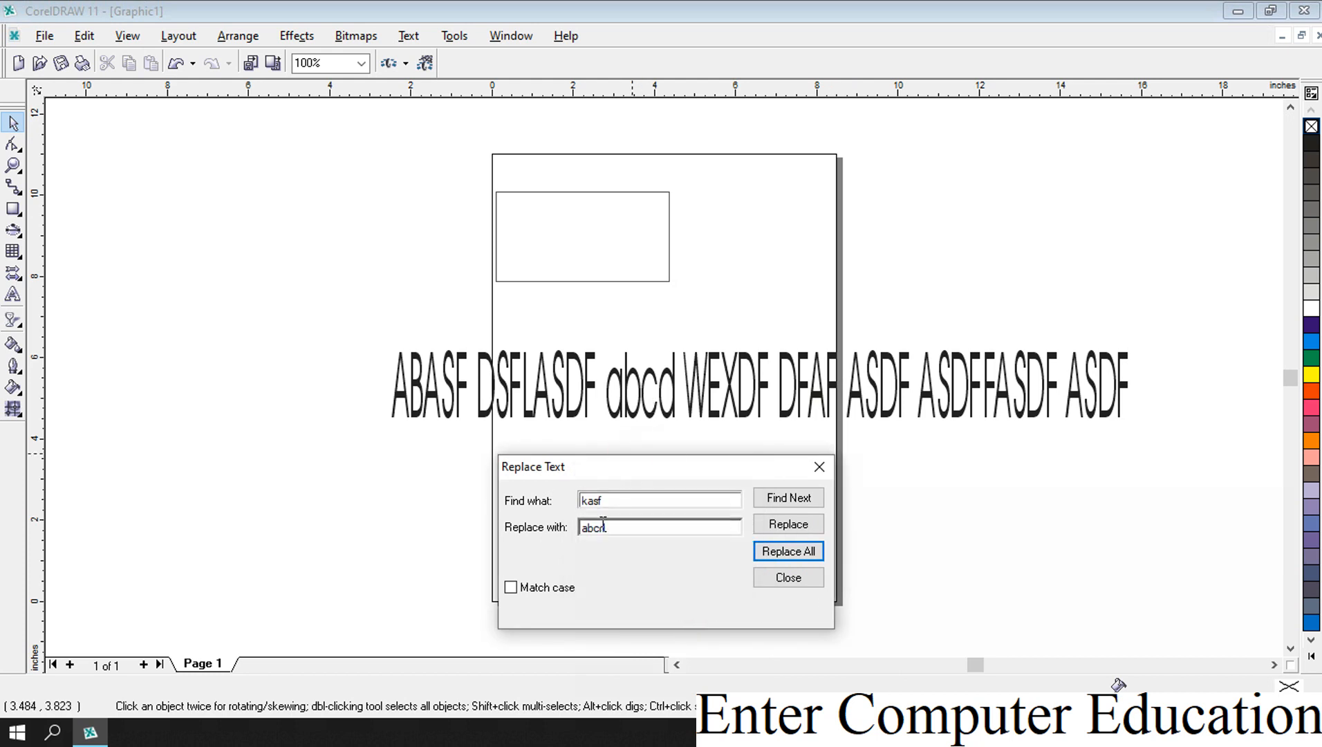
{"action": "left_click", "coordinate": [790, 578]}
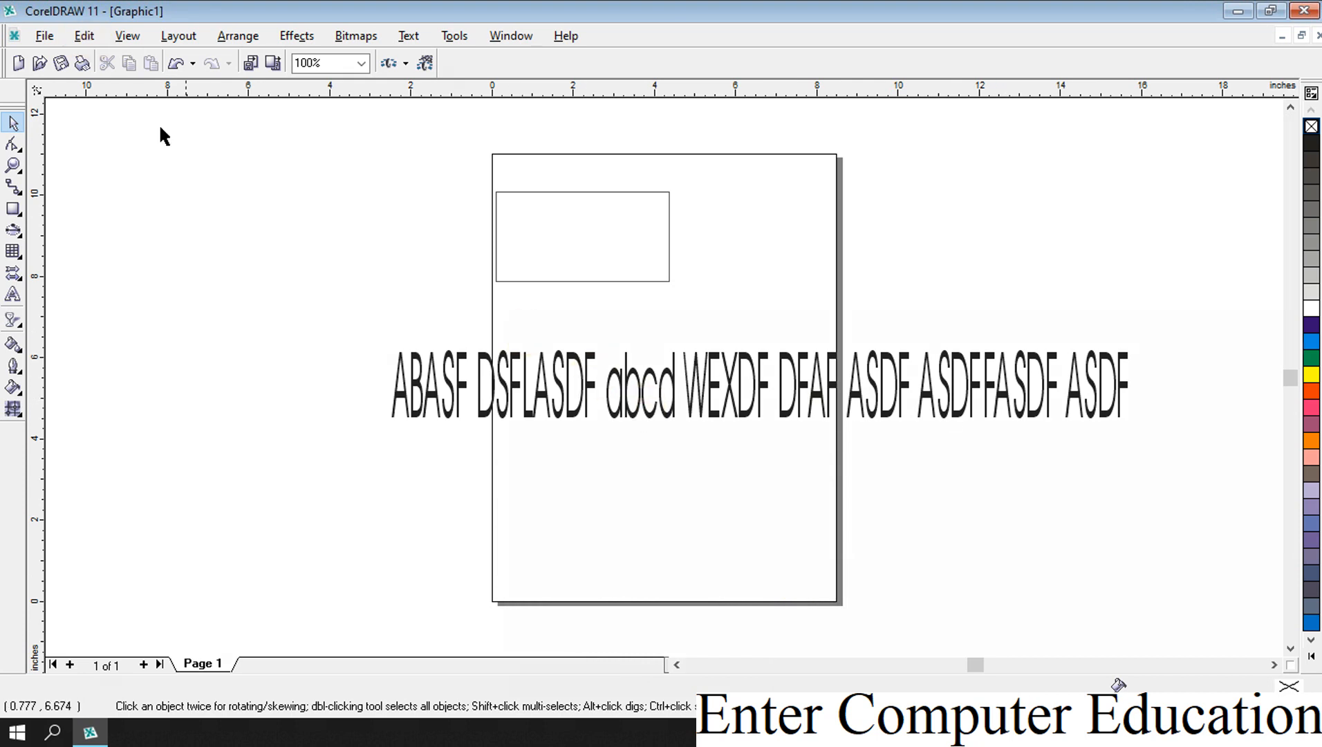
Run a new Find Objects search of the drawing for the Rectangles object type.
{"action": "left_click", "coordinate": [88, 41]}
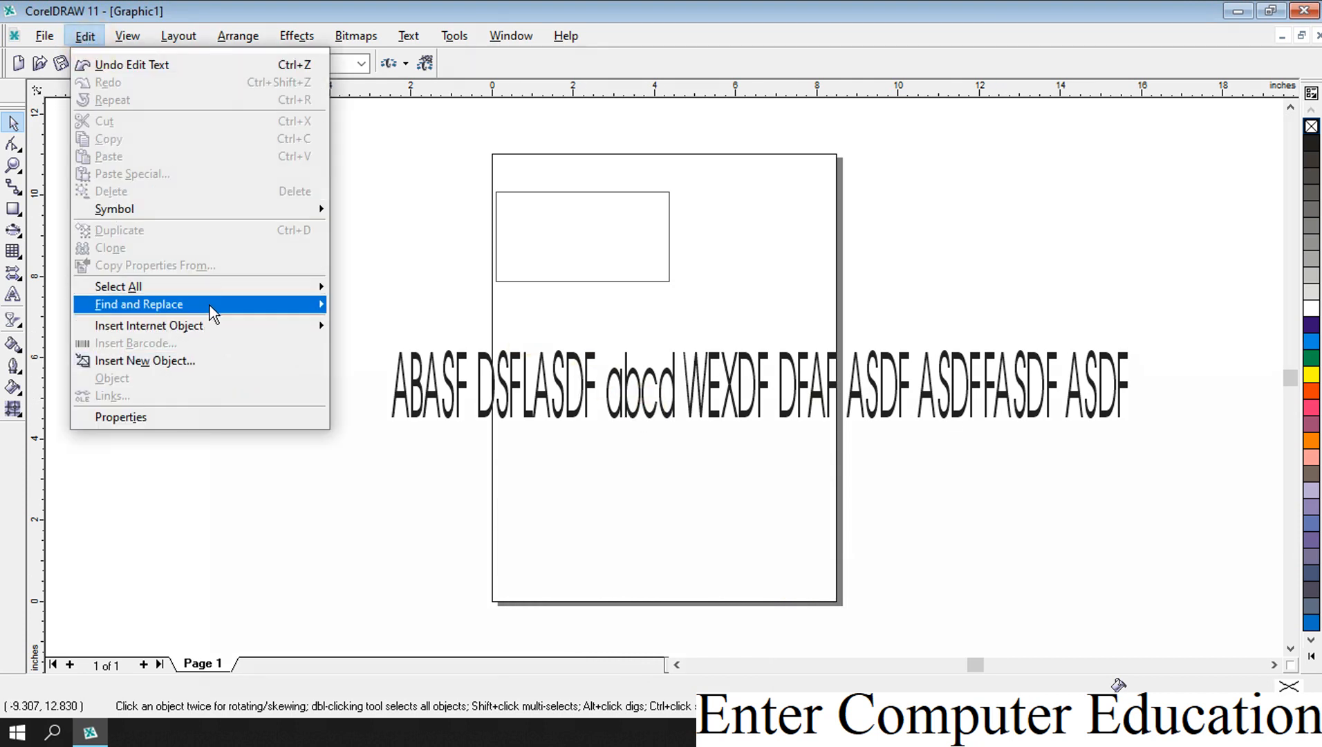
{"action": "mouse_move", "coordinate": [209, 309]}
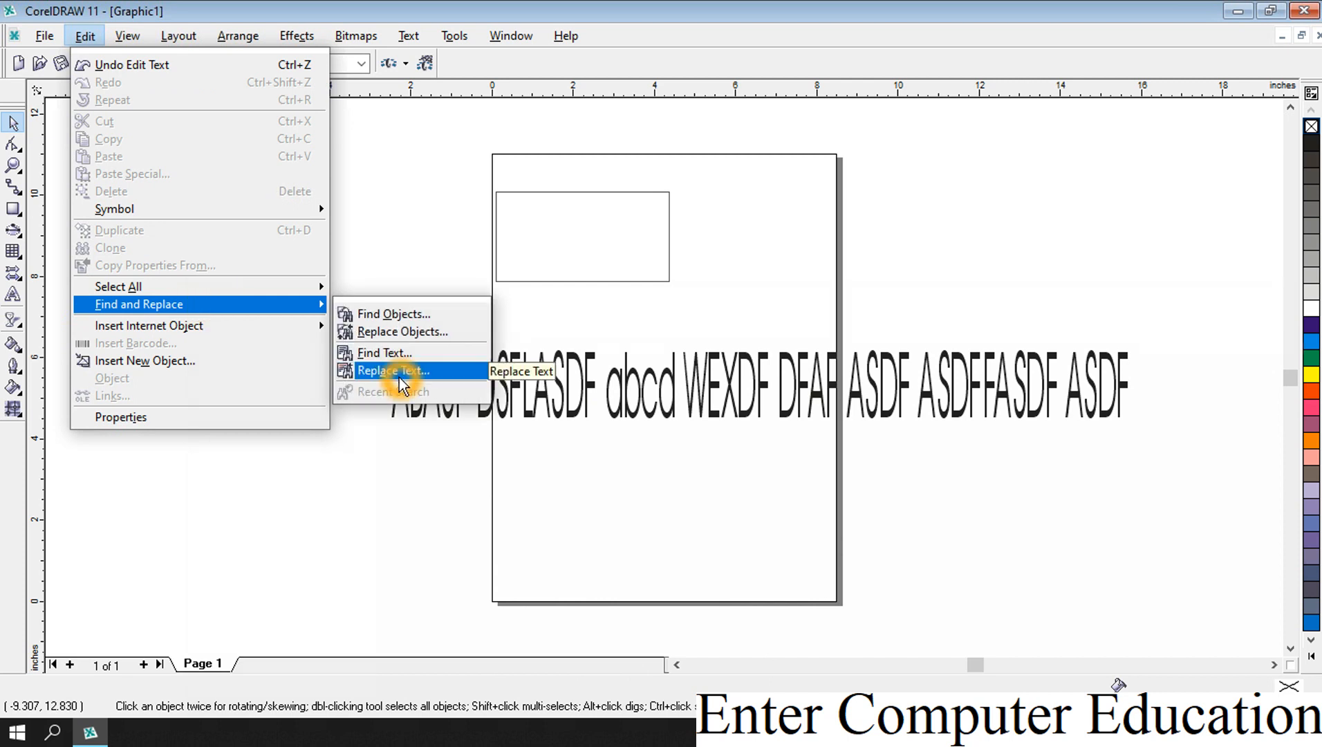
{"action": "left_click", "coordinate": [398, 319]}
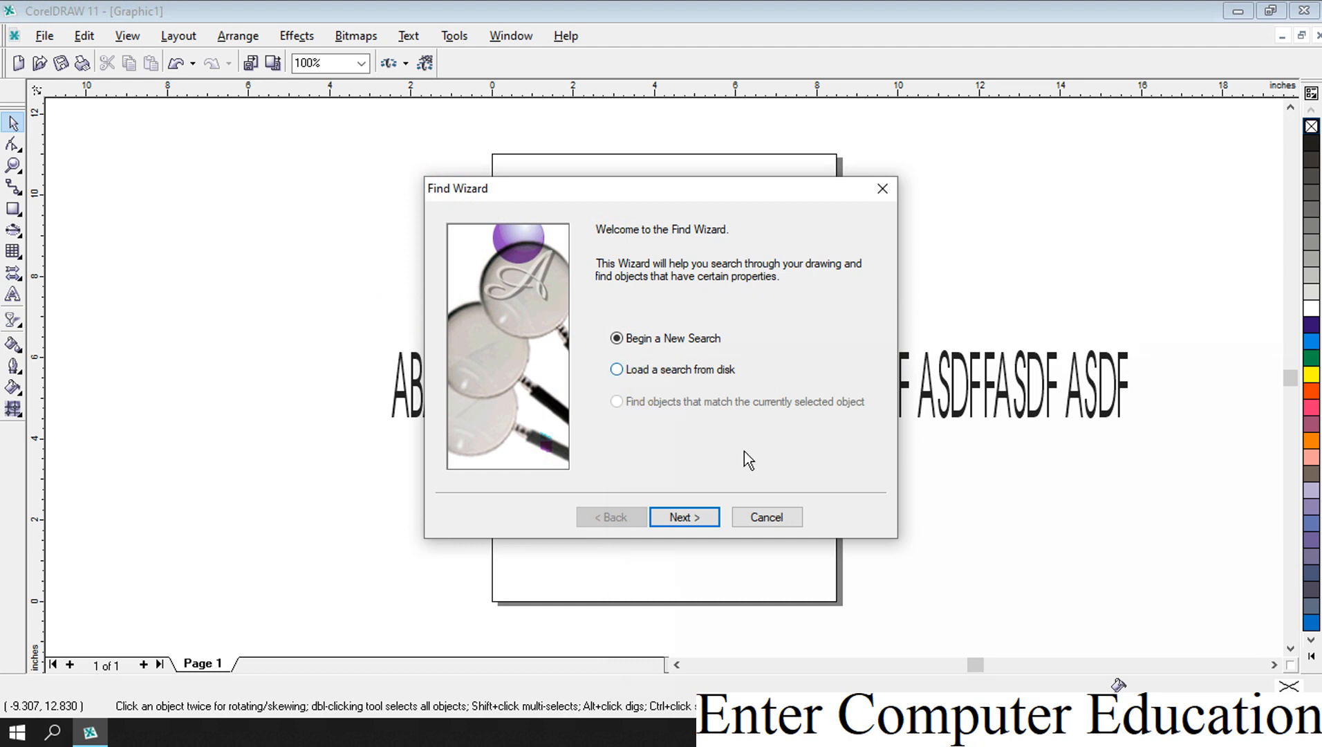
{"action": "left_click", "coordinate": [687, 514]}
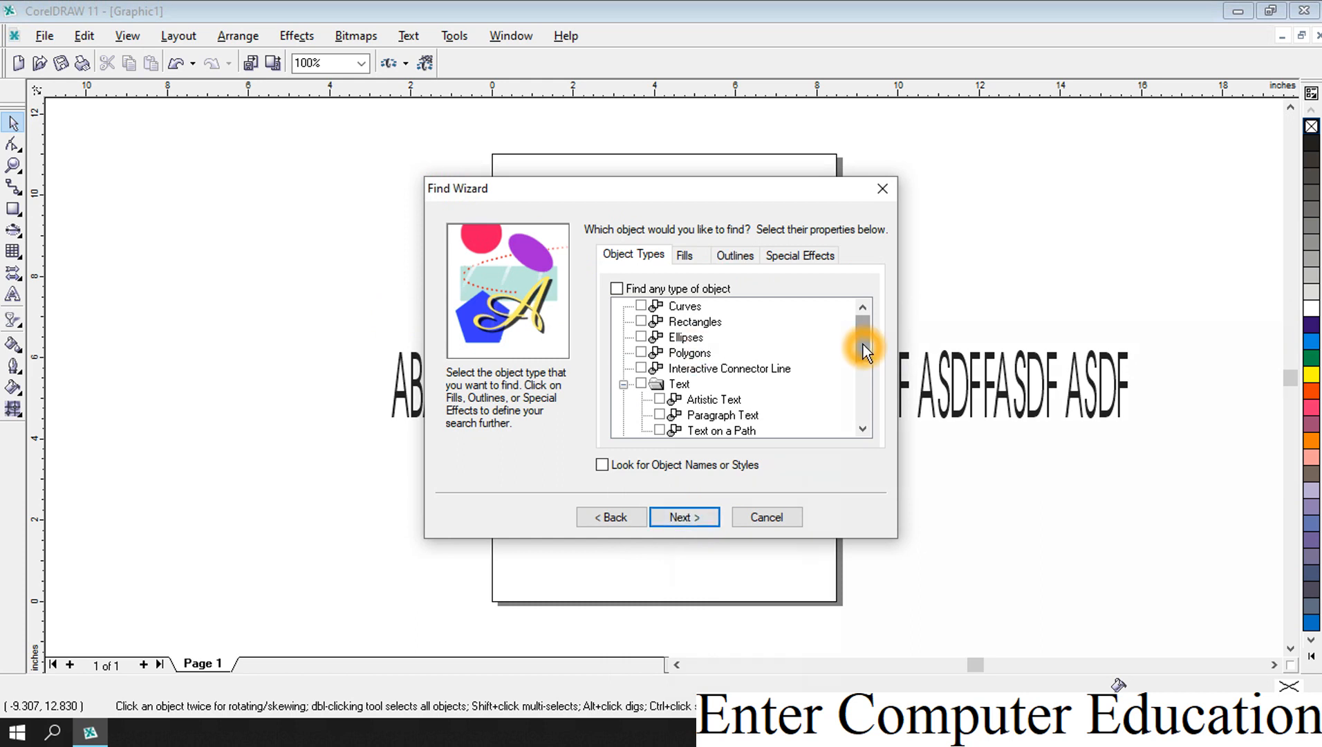
{"action": "mouse_move", "coordinate": [862, 344]}
{"action": "left_mouse_down"}
{"action": "mouse_move", "coordinate": [870, 387]}
{"action": "mouse_move", "coordinate": [862, 328]}
{"action": "left_mouse_up"}
{"action": "left_click_drag", "start_coordinate": [657, 189], "coordinate": [842, 207]}
{"action": "left_click", "coordinate": [827, 341]}
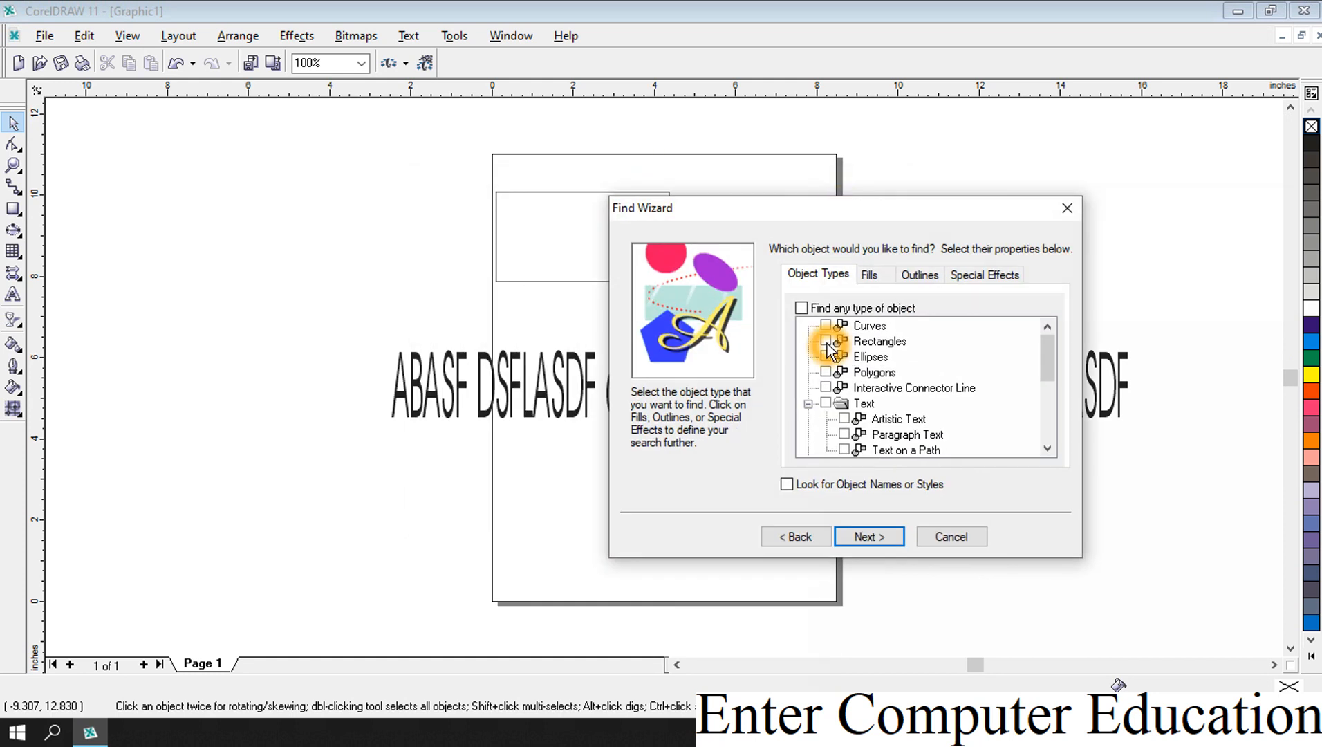
{"action": "left_click", "coordinate": [881, 536]}
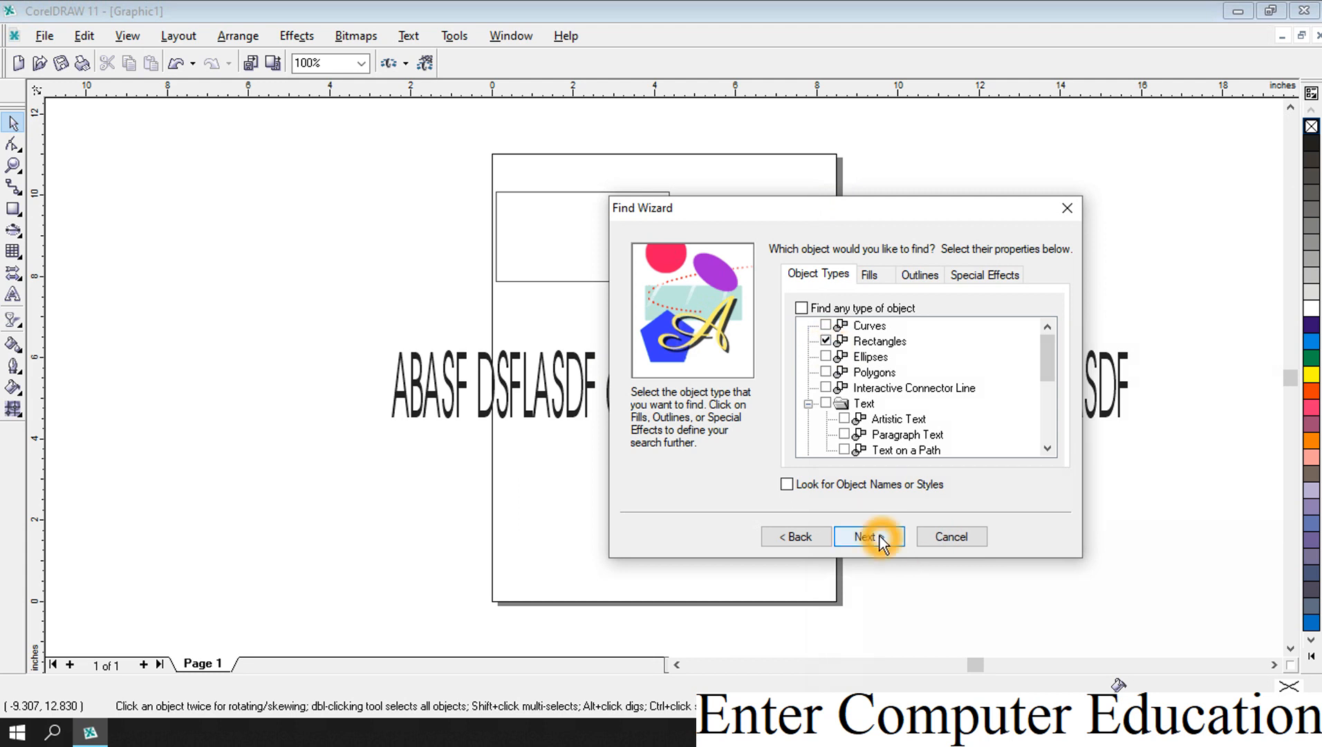
{"action": "left_click", "coordinate": [881, 536]}
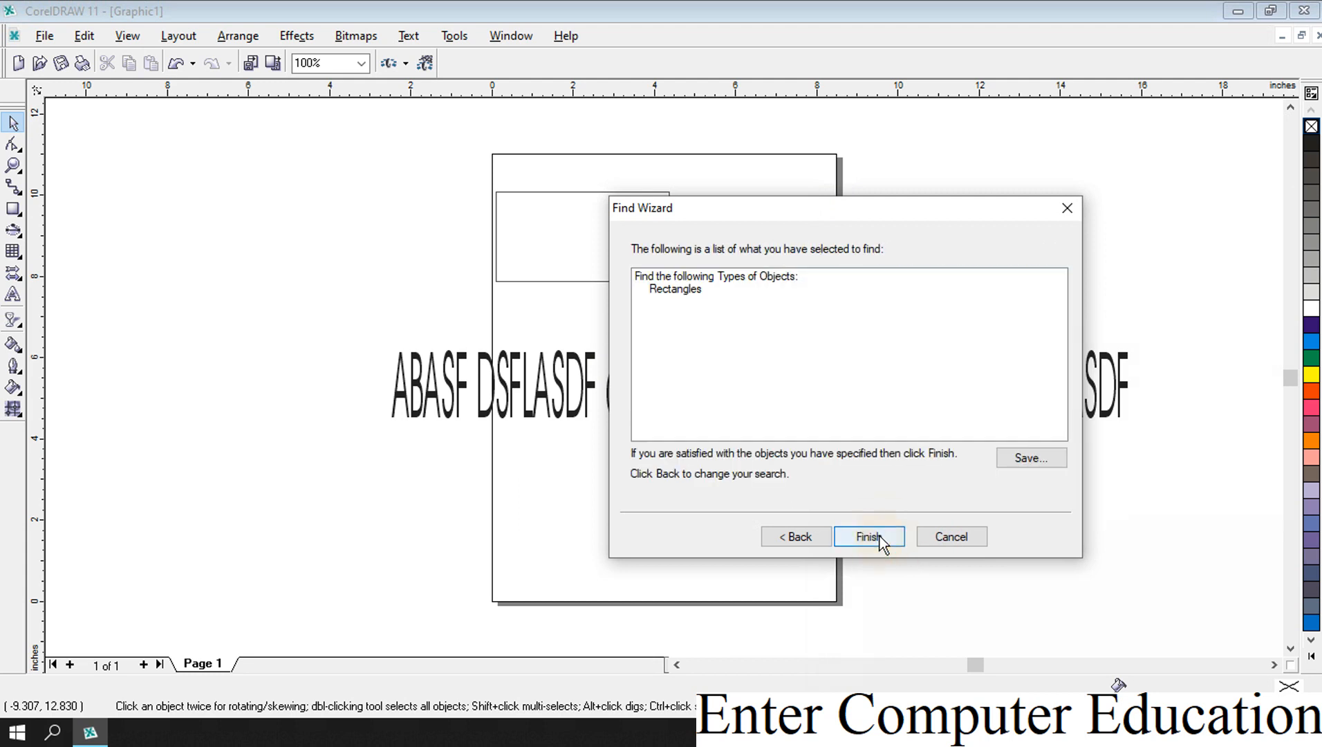
{"action": "left_click", "coordinate": [880, 536]}
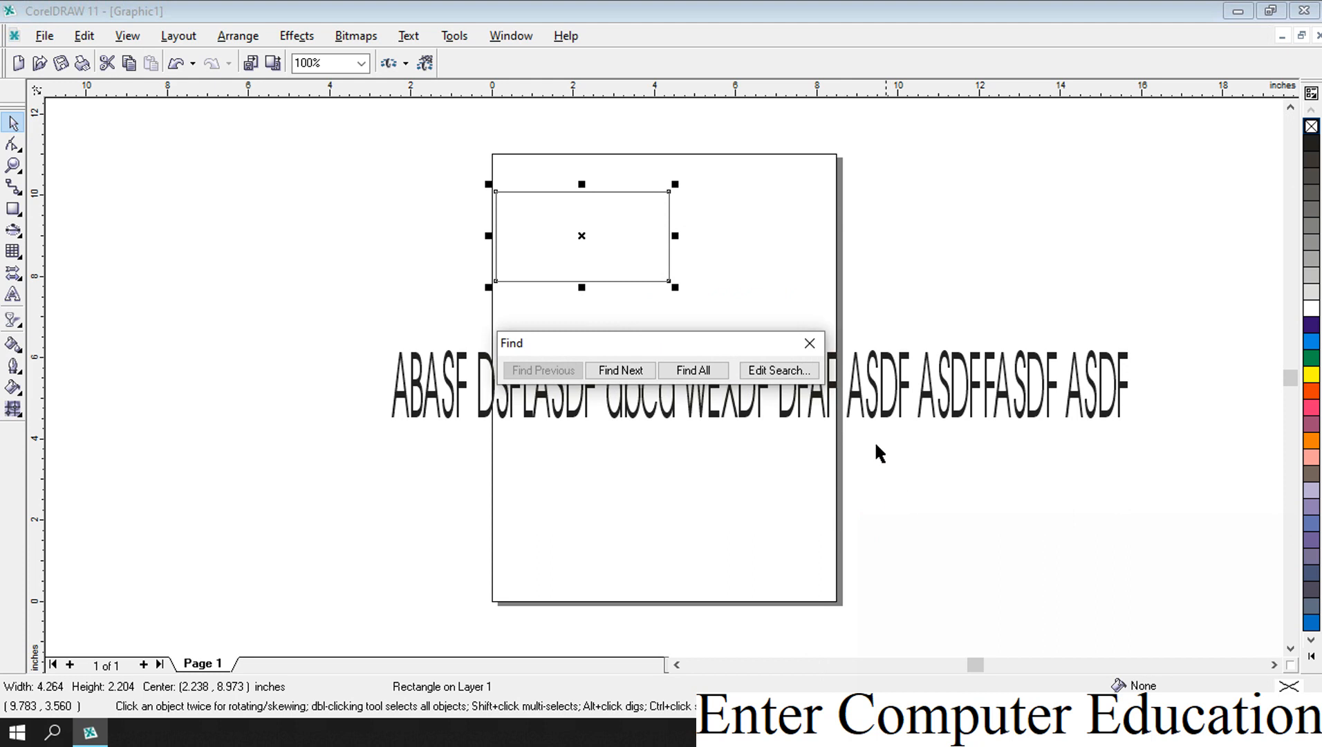
Find the next rectangle through to the end of the page, and close the object search.
{"action": "left_click_drag", "start_coordinate": [661, 343], "coordinate": [720, 507]}
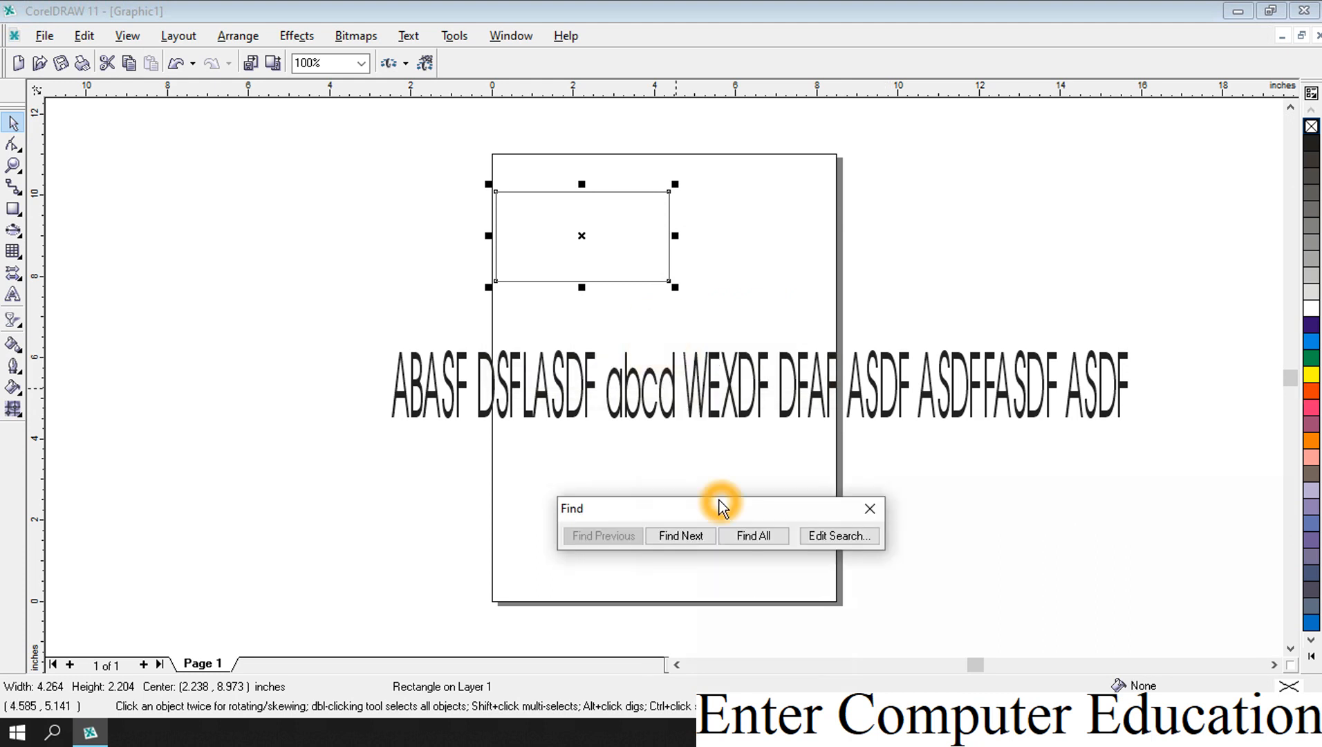
{"action": "left_click", "coordinate": [623, 379]}
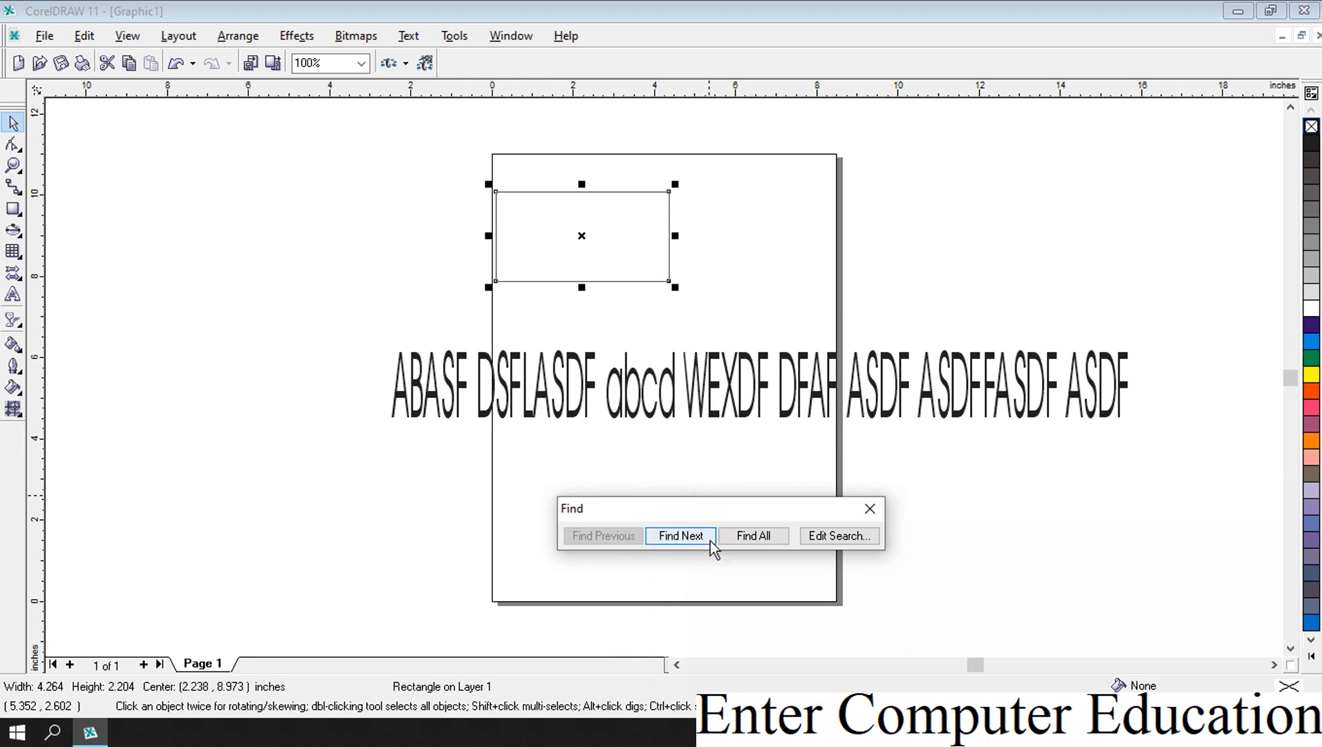
{"action": "left_click", "coordinate": [693, 538]}
{"action": "left_click", "coordinate": [764, 408]}
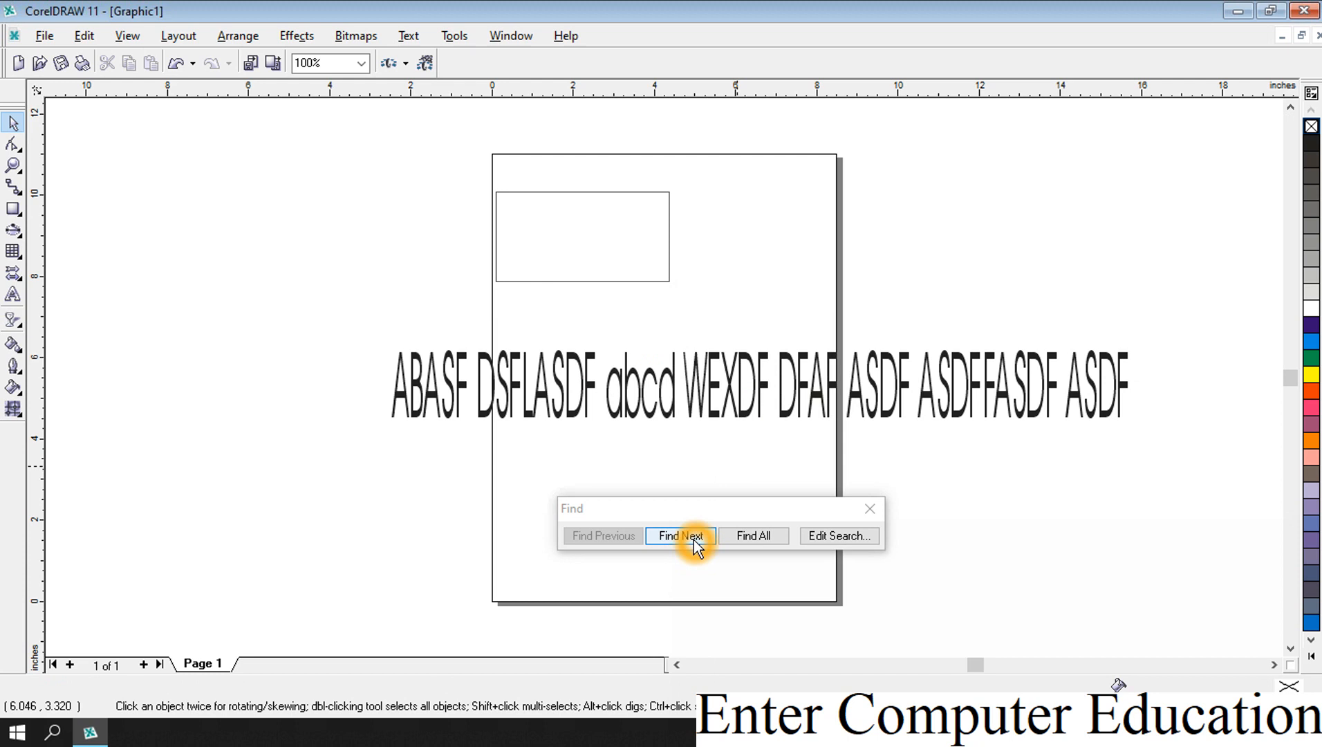
{"action": "left_click", "coordinate": [869, 509]}
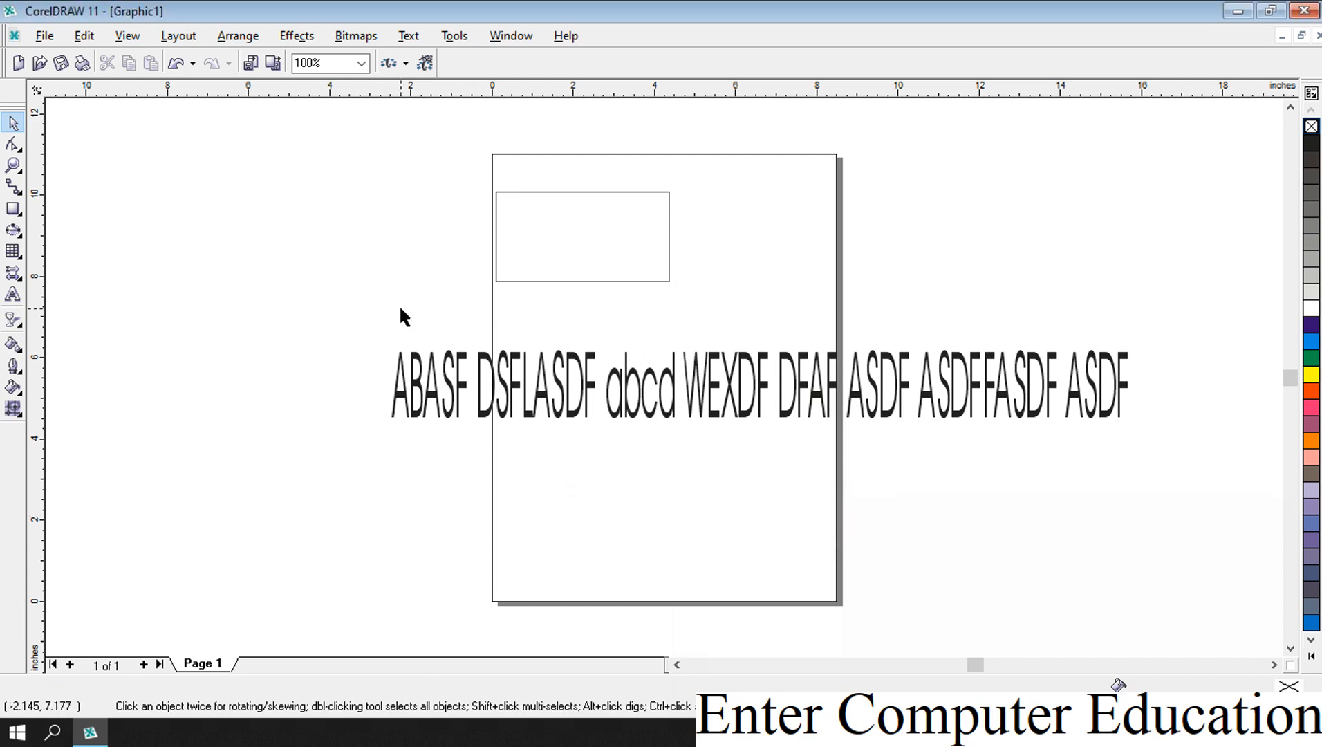
{"action": "left_click", "coordinate": [86, 40]}
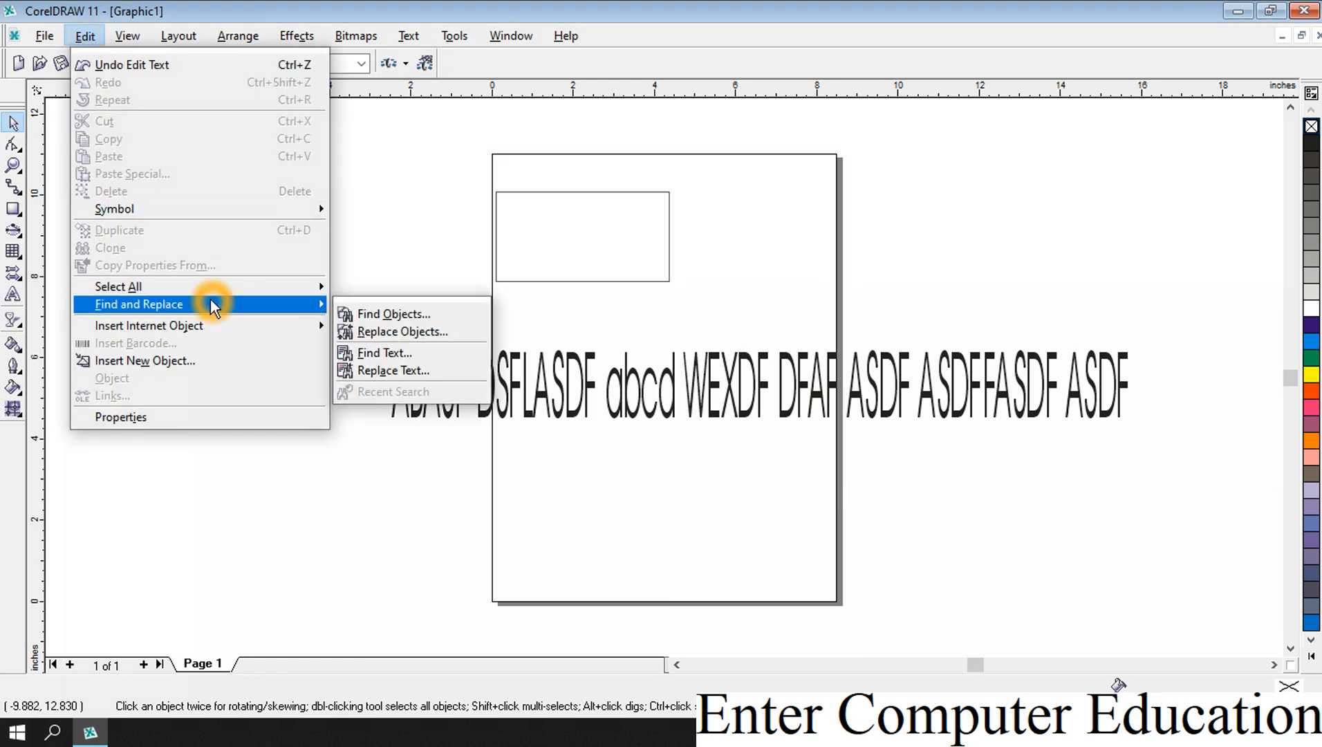
{"action": "left_click", "coordinate": [386, 333]}
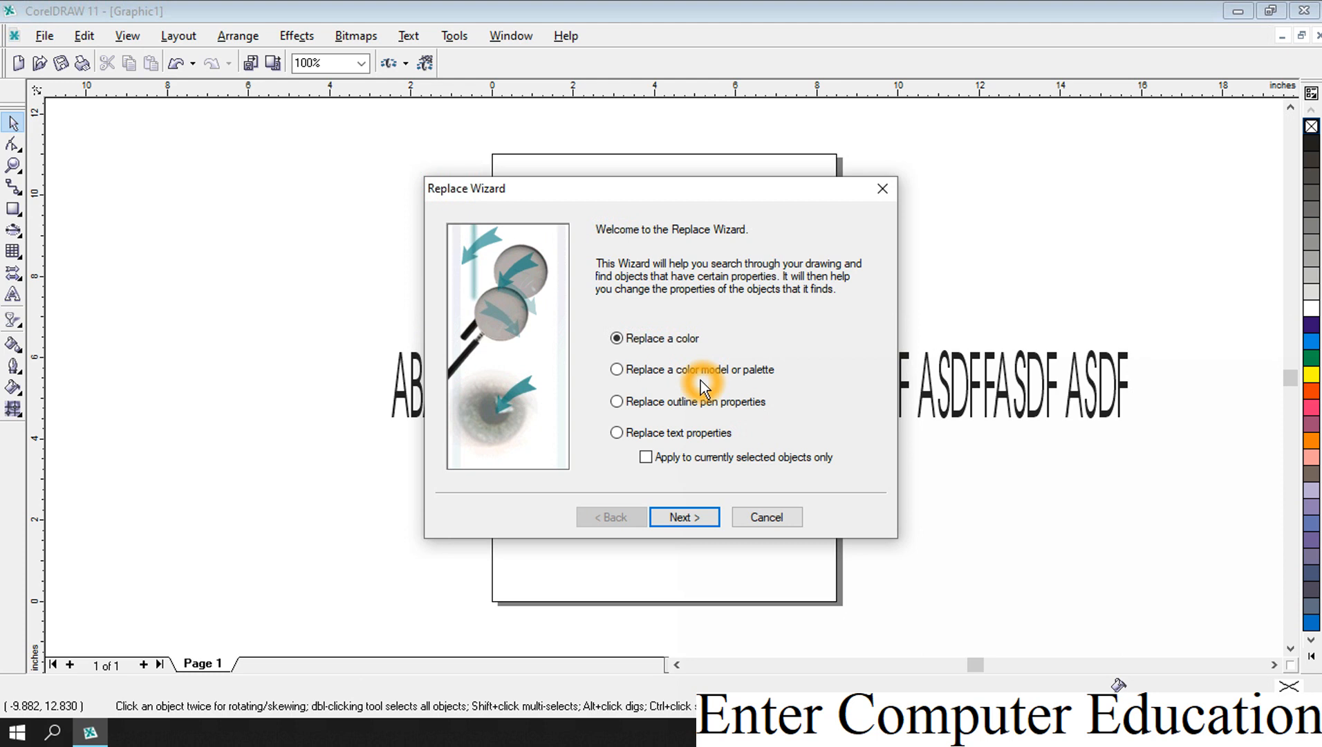
{"action": "left_click_drag", "start_coordinate": [661, 198], "coordinate": [742, 215]}
{"action": "left_click", "coordinate": [744, 368]}
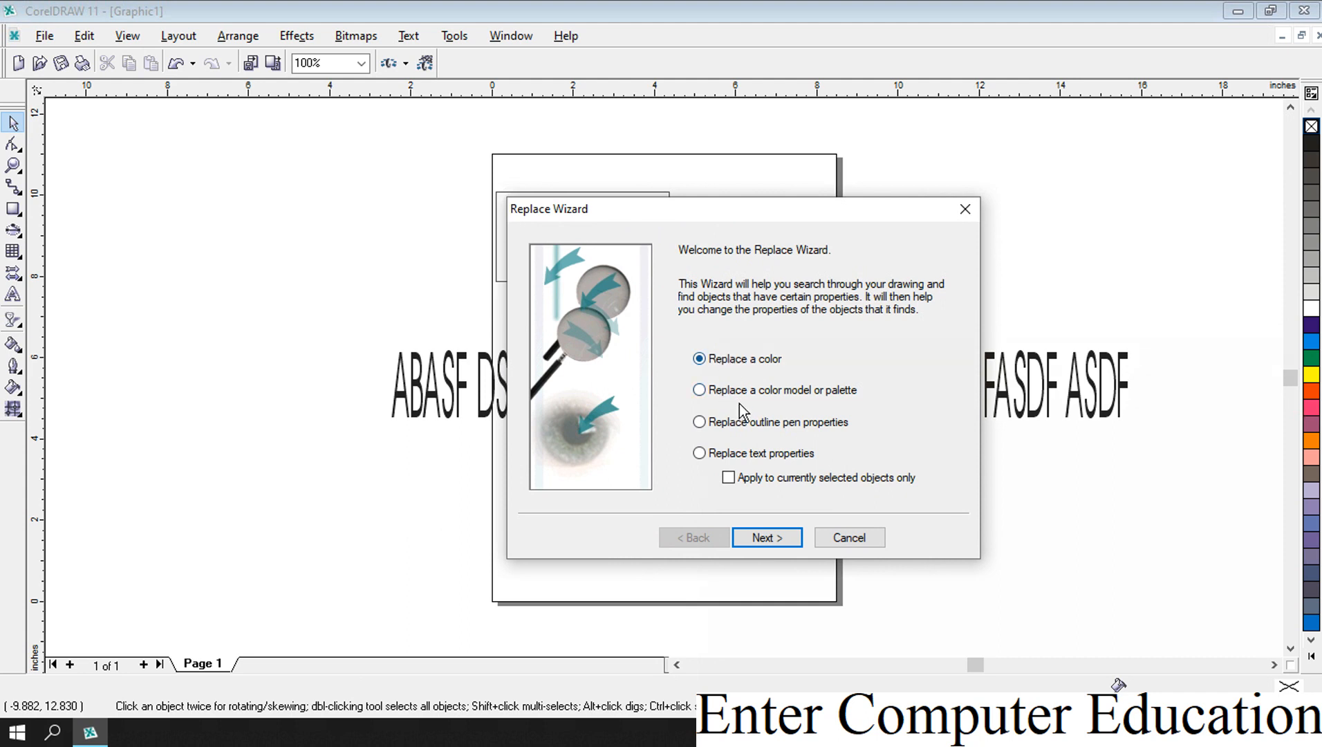
{"action": "left_click", "coordinate": [966, 209]}
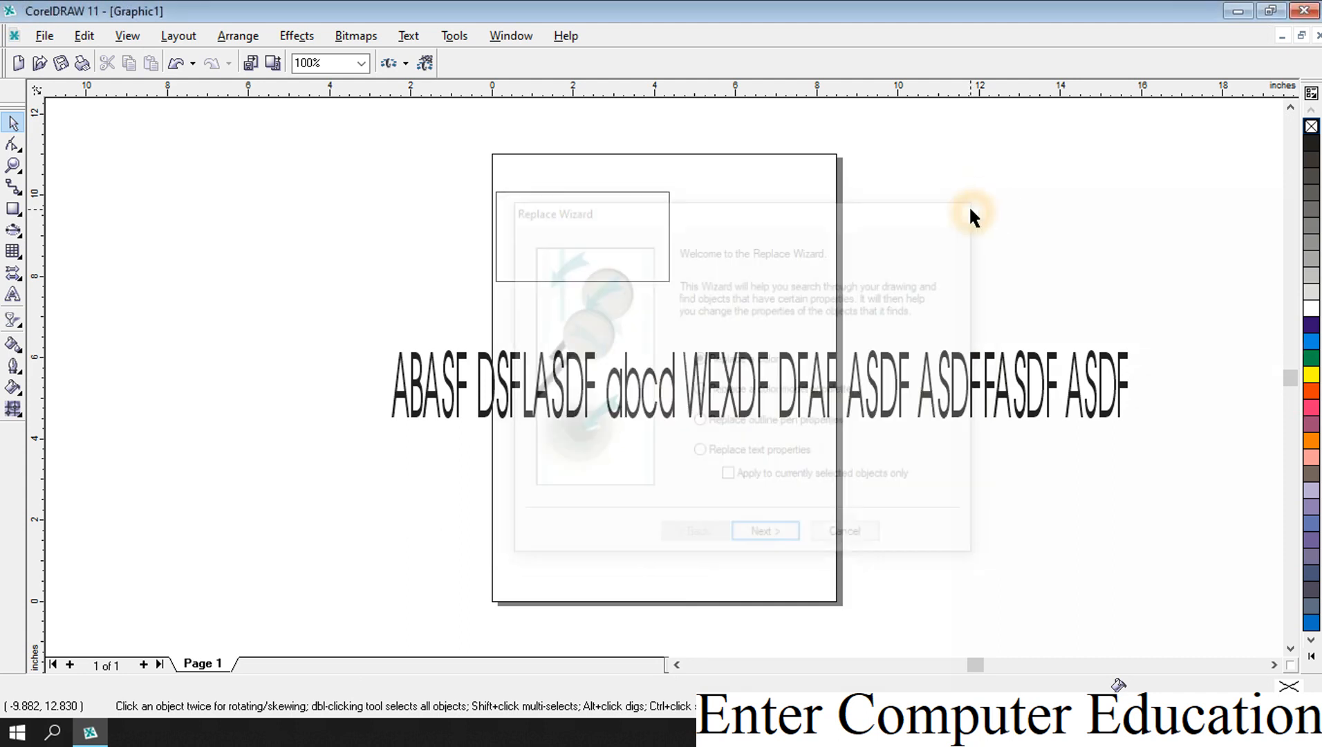
Fill the rectangle above the text with yellow, and start a color replacement with Replace Objects.
{"action": "left_click", "coordinate": [588, 236]}
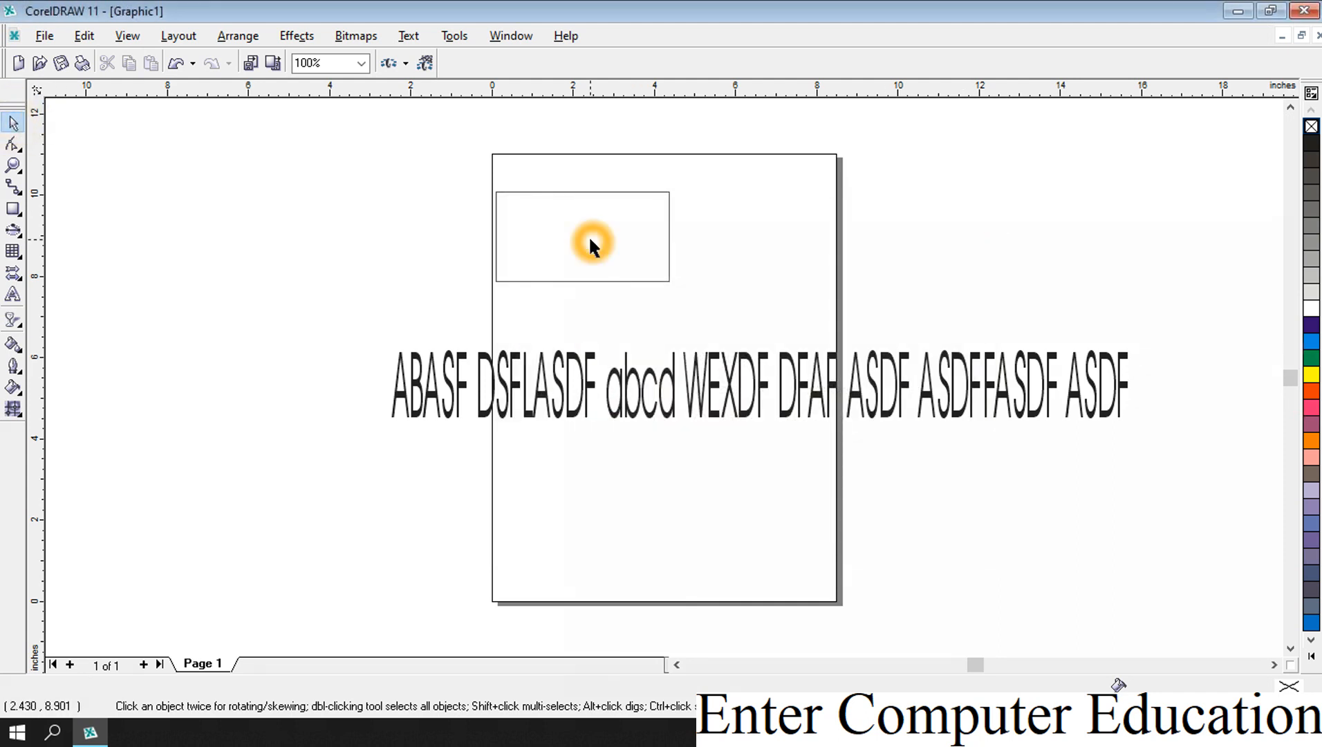
{"action": "left_click", "coordinate": [1312, 374]}
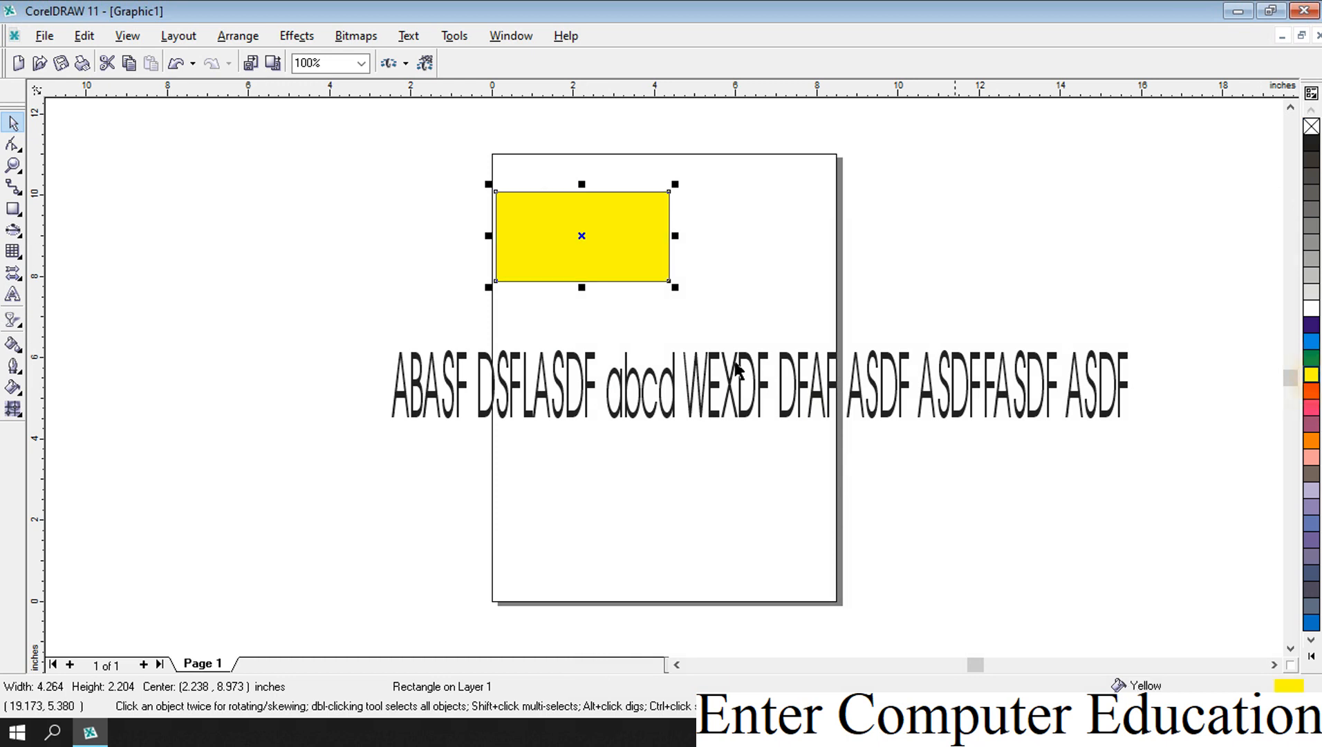
{"action": "left_click", "coordinate": [84, 36]}
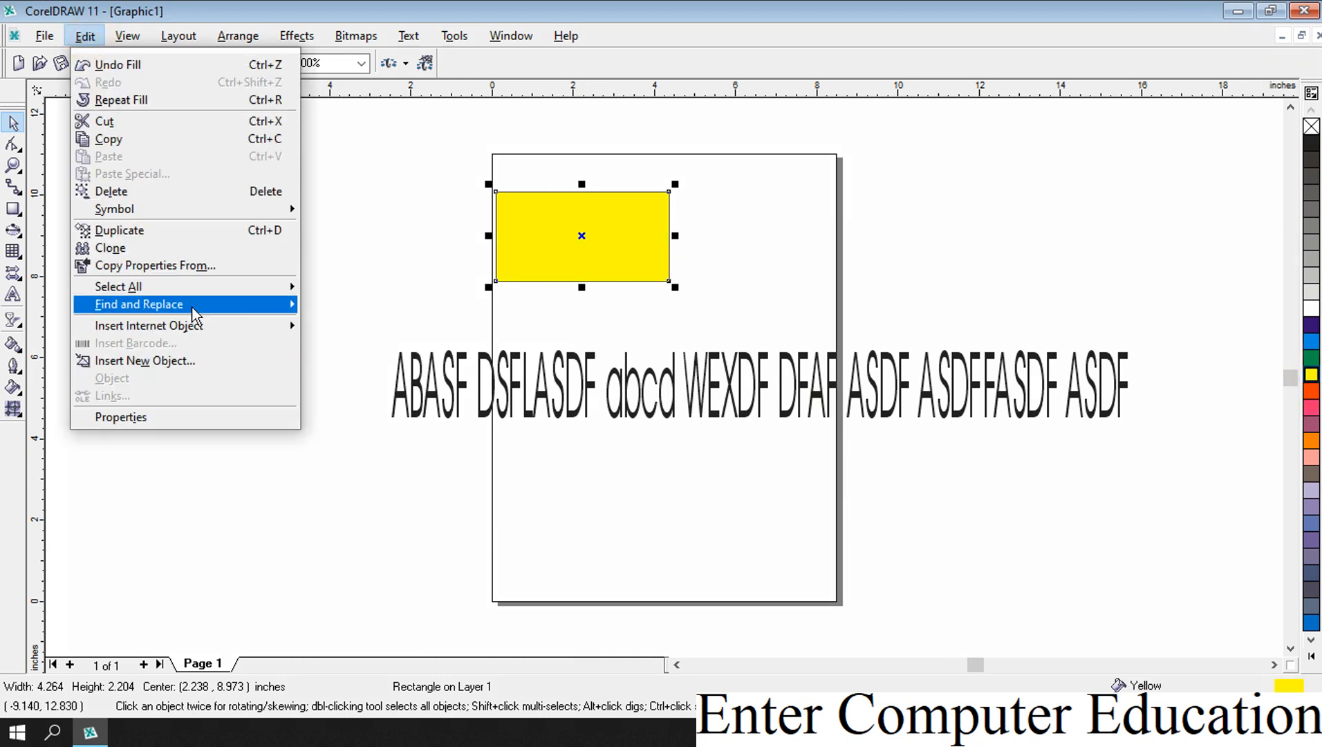
{"action": "mouse_move", "coordinate": [183, 305]}
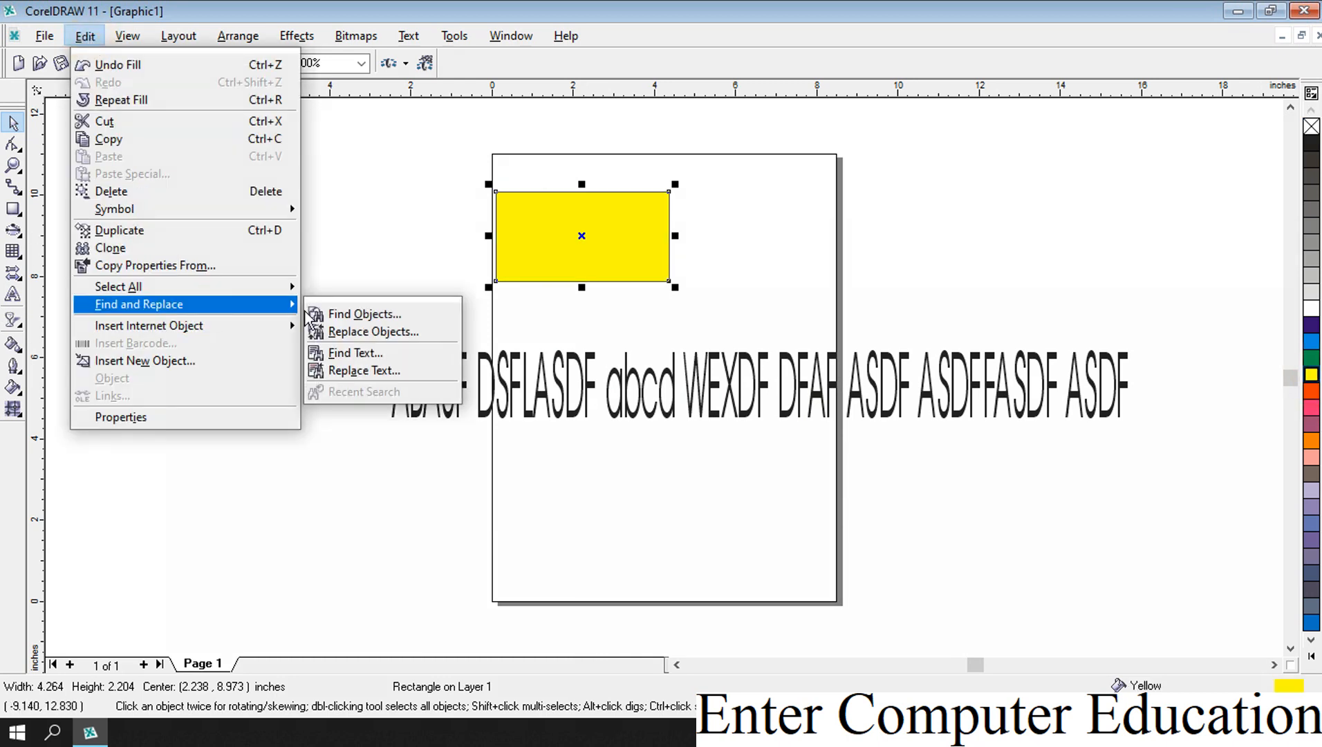
{"action": "left_click", "coordinate": [356, 339]}
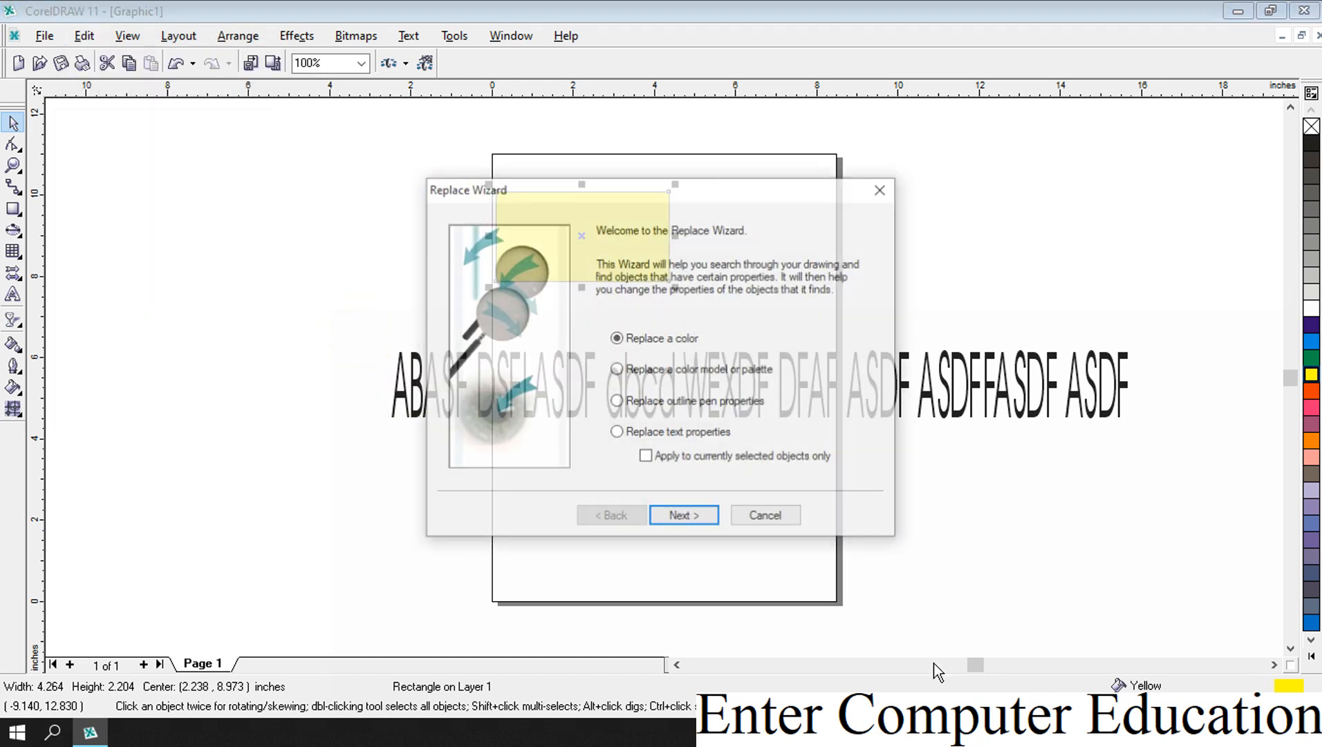
{"action": "left_click", "coordinate": [676, 518]}
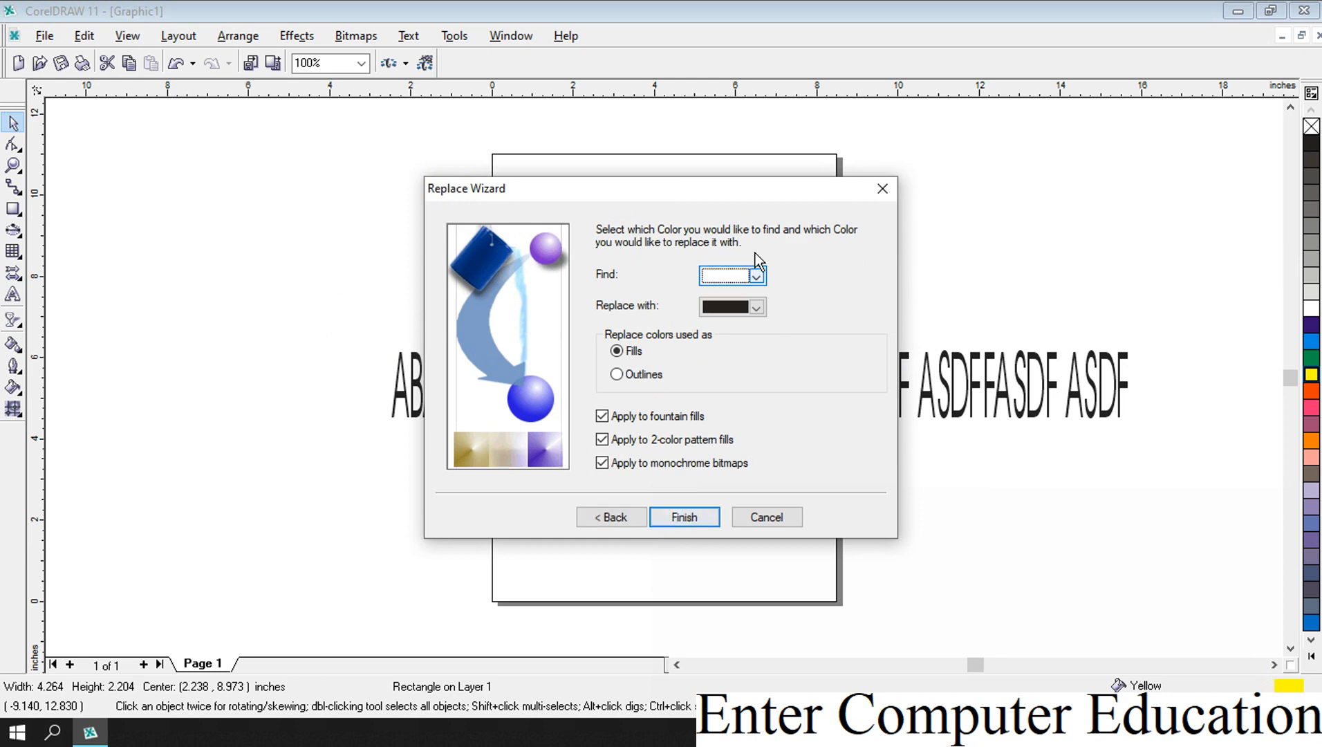
{"action": "left_click_drag", "start_coordinate": [717, 196], "coordinate": [879, 304]}
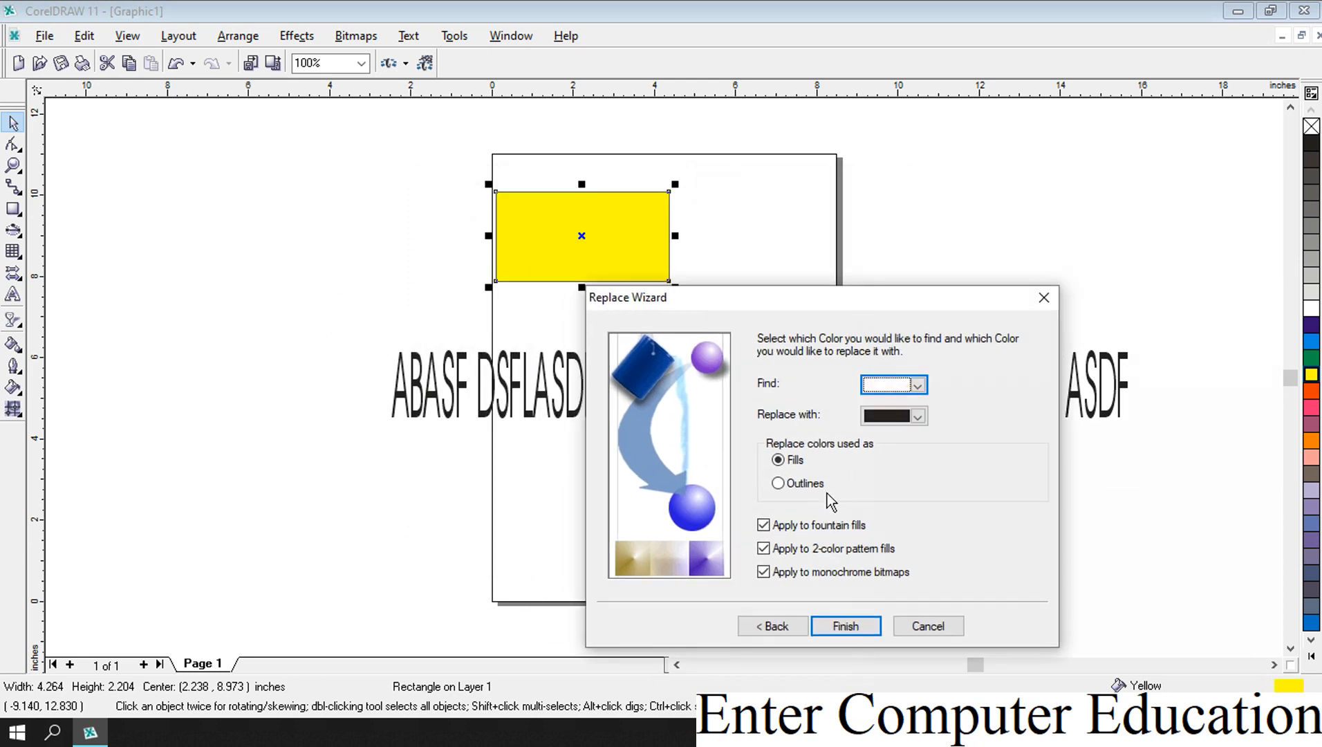
Set the color replacement to find yellow fills and replace them with red, and finish the wizard.
{"action": "left_click", "coordinate": [919, 386]}
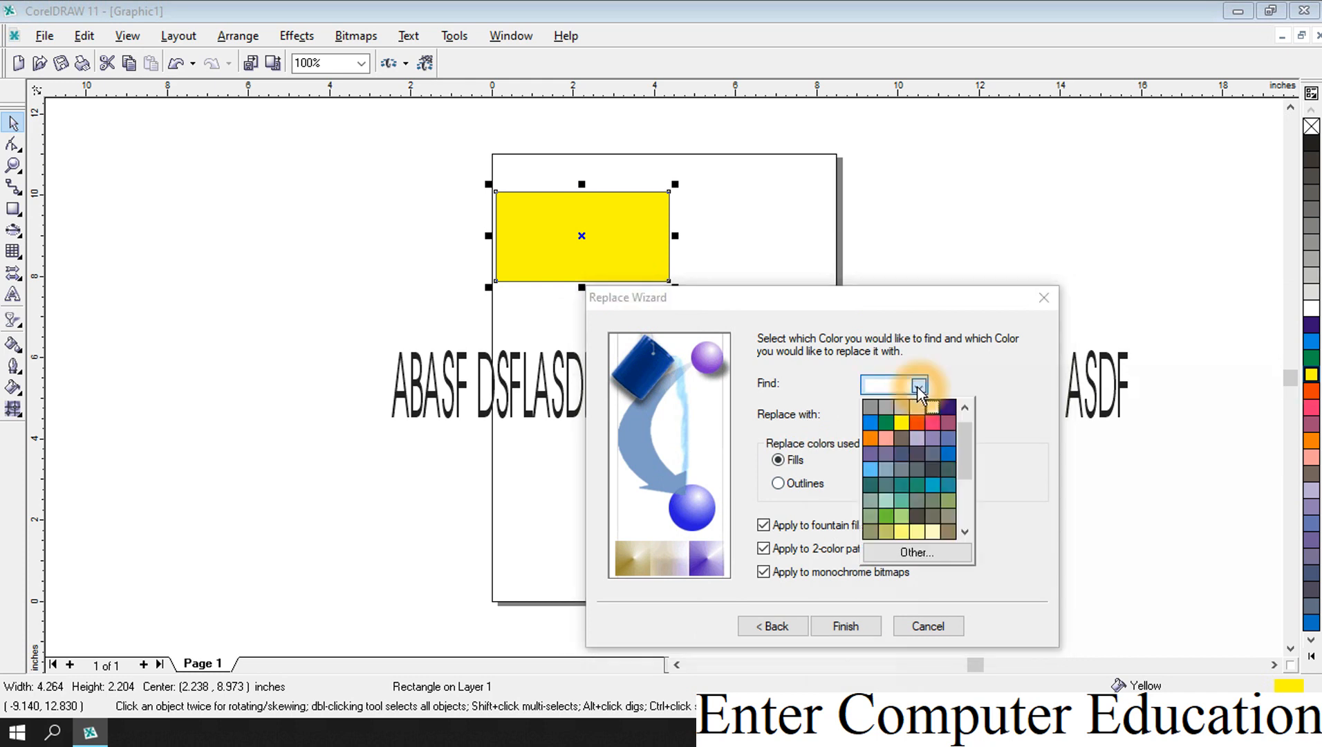
{"action": "left_click", "coordinate": [903, 425]}
{"action": "left_click", "coordinate": [922, 415]}
{"action": "left_click", "coordinate": [921, 415]}
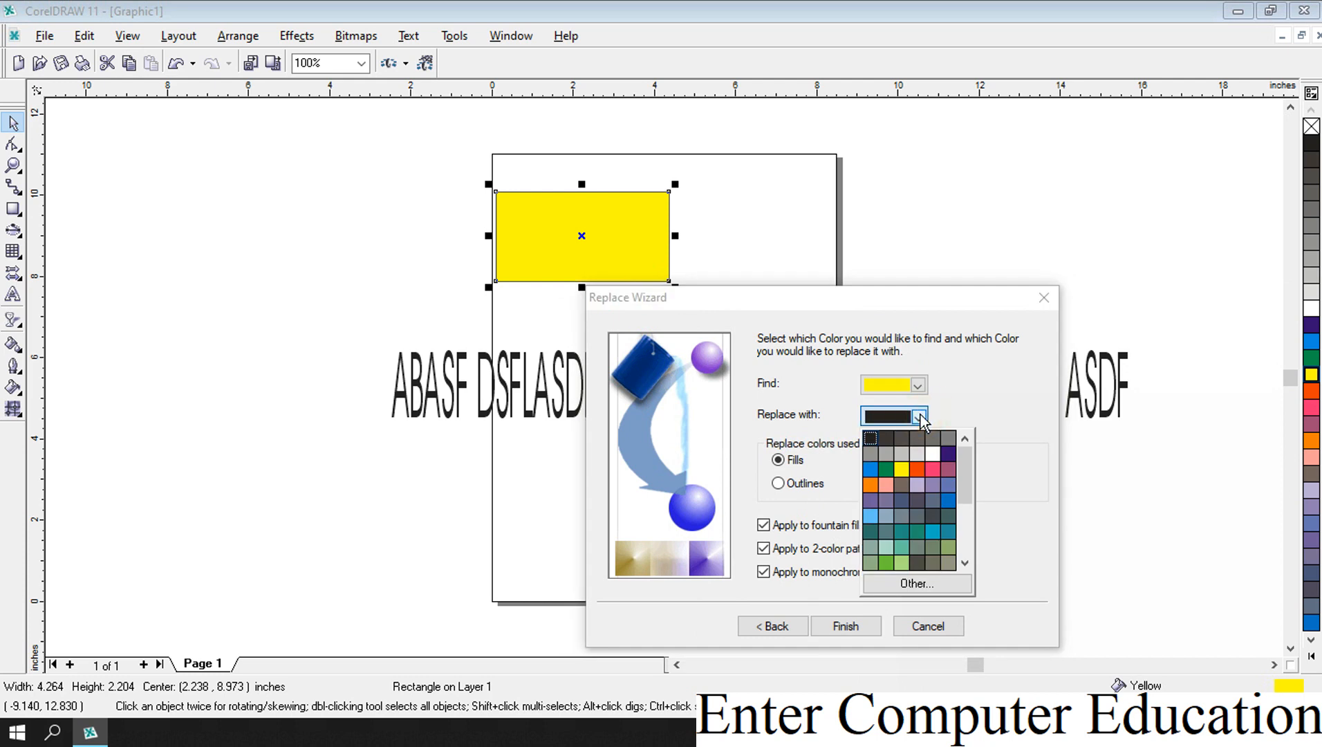
{"action": "left_click", "coordinate": [917, 471]}
{"action": "left_click", "coordinate": [846, 627]}
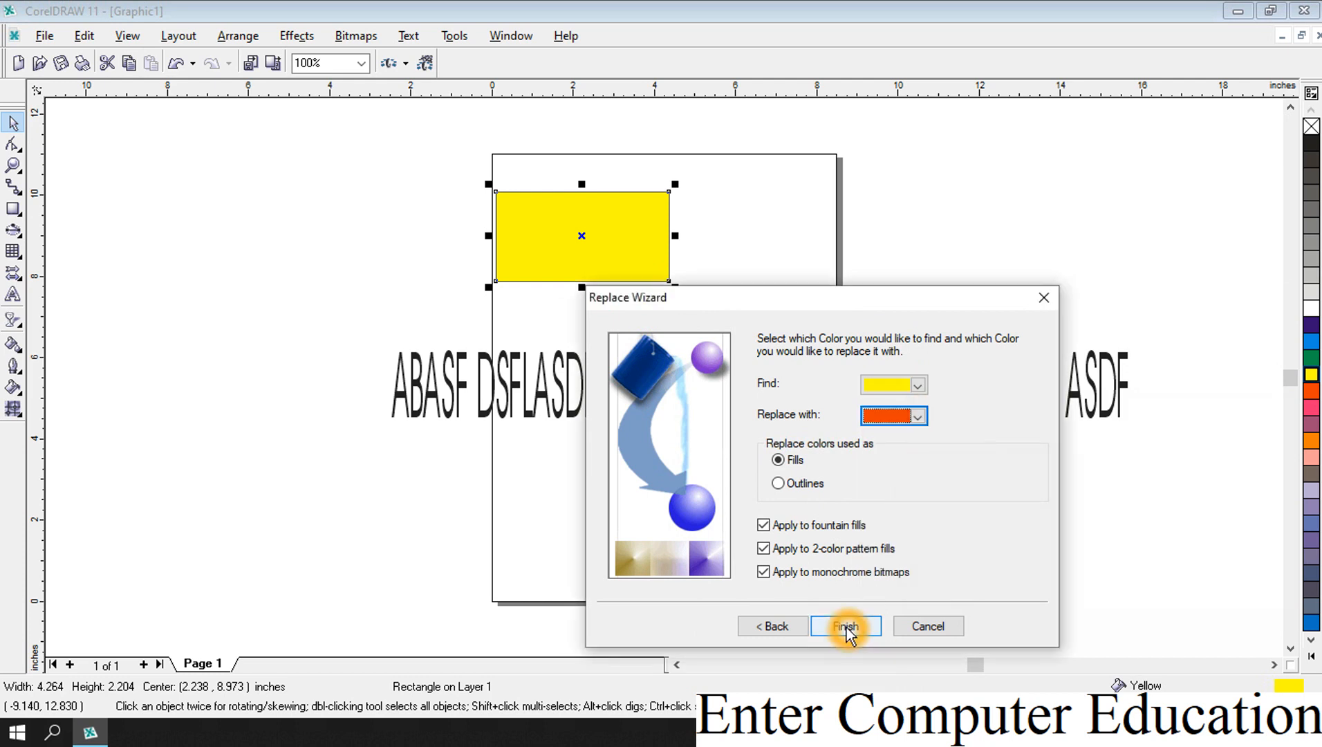
Replace all yellow fills on the page with red, and close the Find and Replace dialog.
{"action": "left_click", "coordinate": [809, 373]}
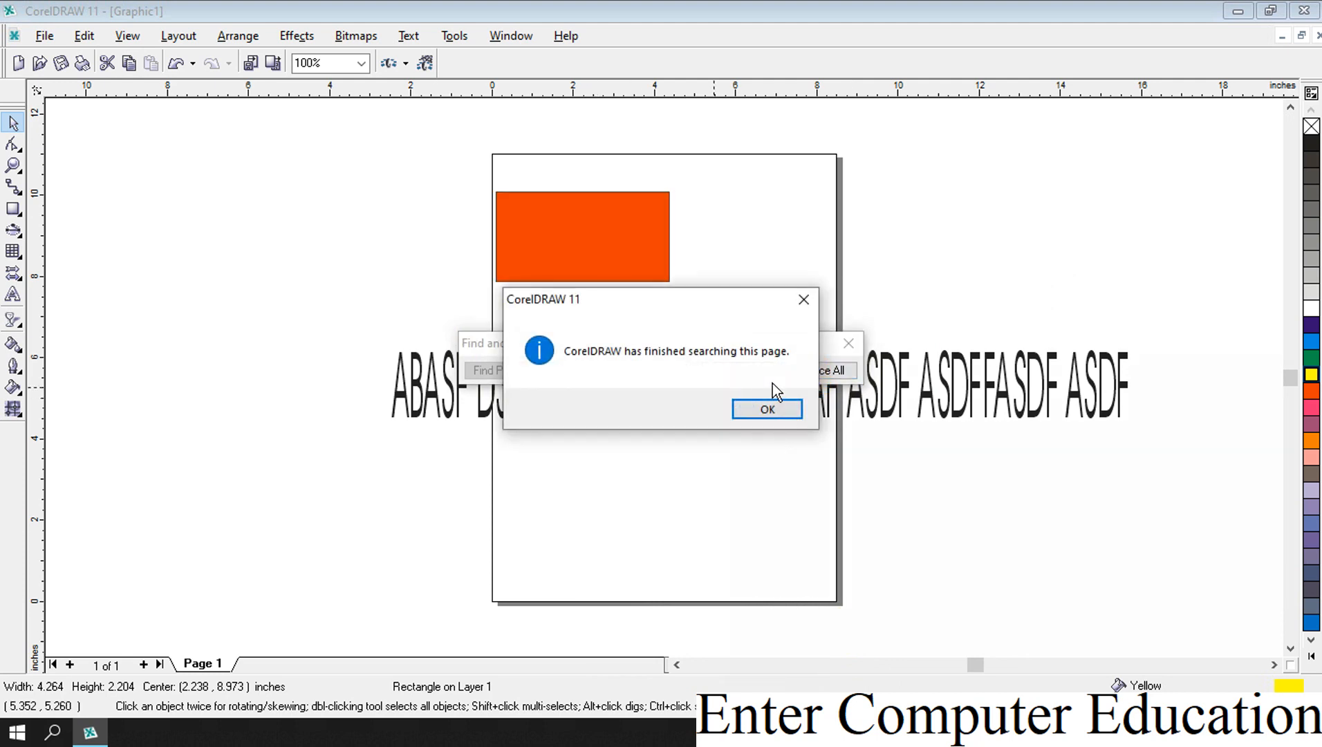
{"action": "left_click", "coordinate": [779, 409]}
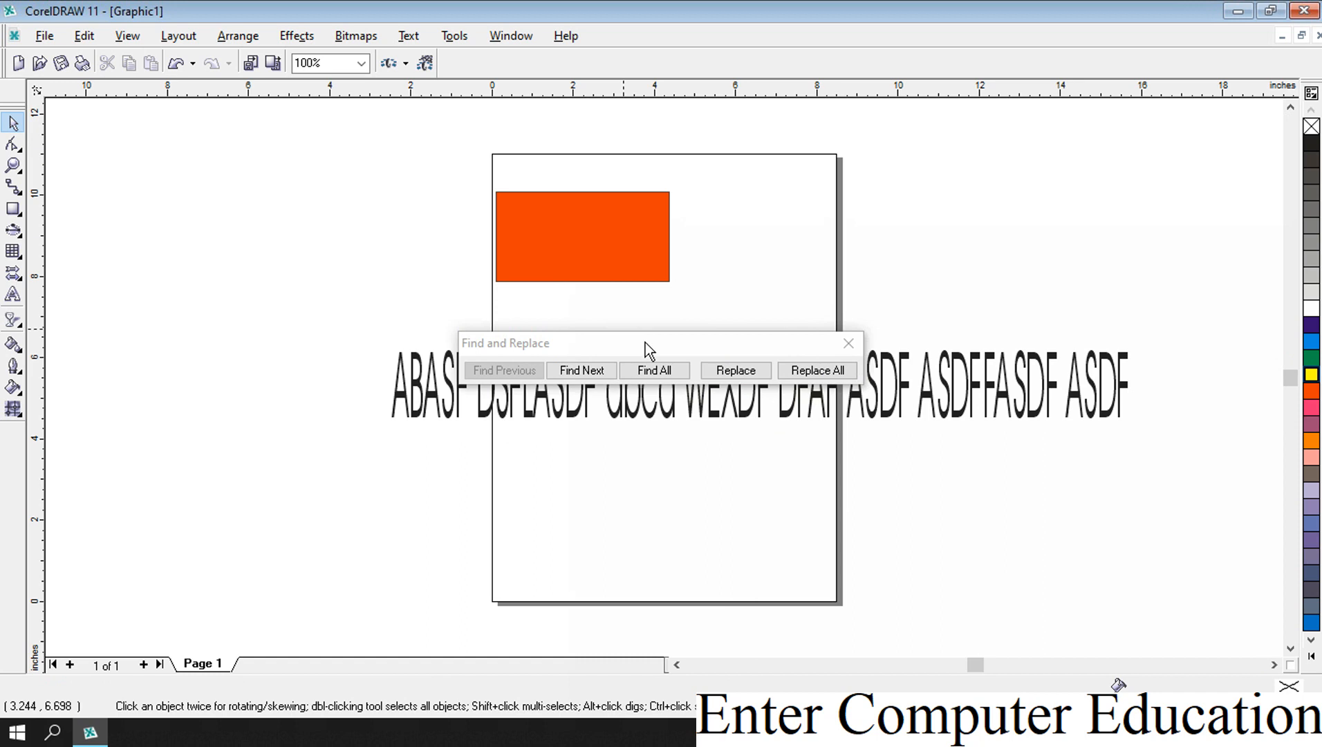
{"action": "left_click", "coordinate": [690, 342]}
{"action": "left_click", "coordinate": [621, 210]}
{"action": "left_click", "coordinate": [862, 345]}
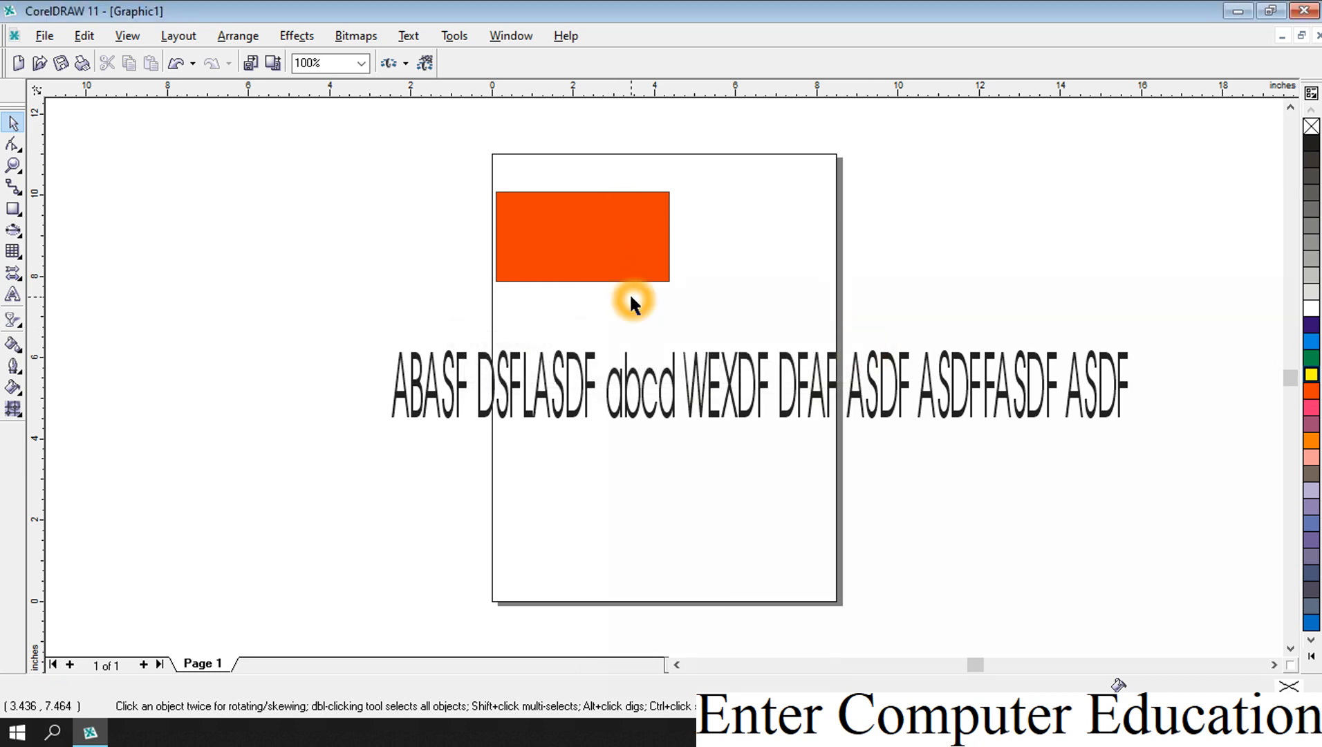
Set up another Replace Objects color replacement that finds red fills and replaces them with dark blue, and finish the wizard.
{"action": "left_click", "coordinate": [84, 37]}
{"action": "left_click", "coordinate": [150, 307]}
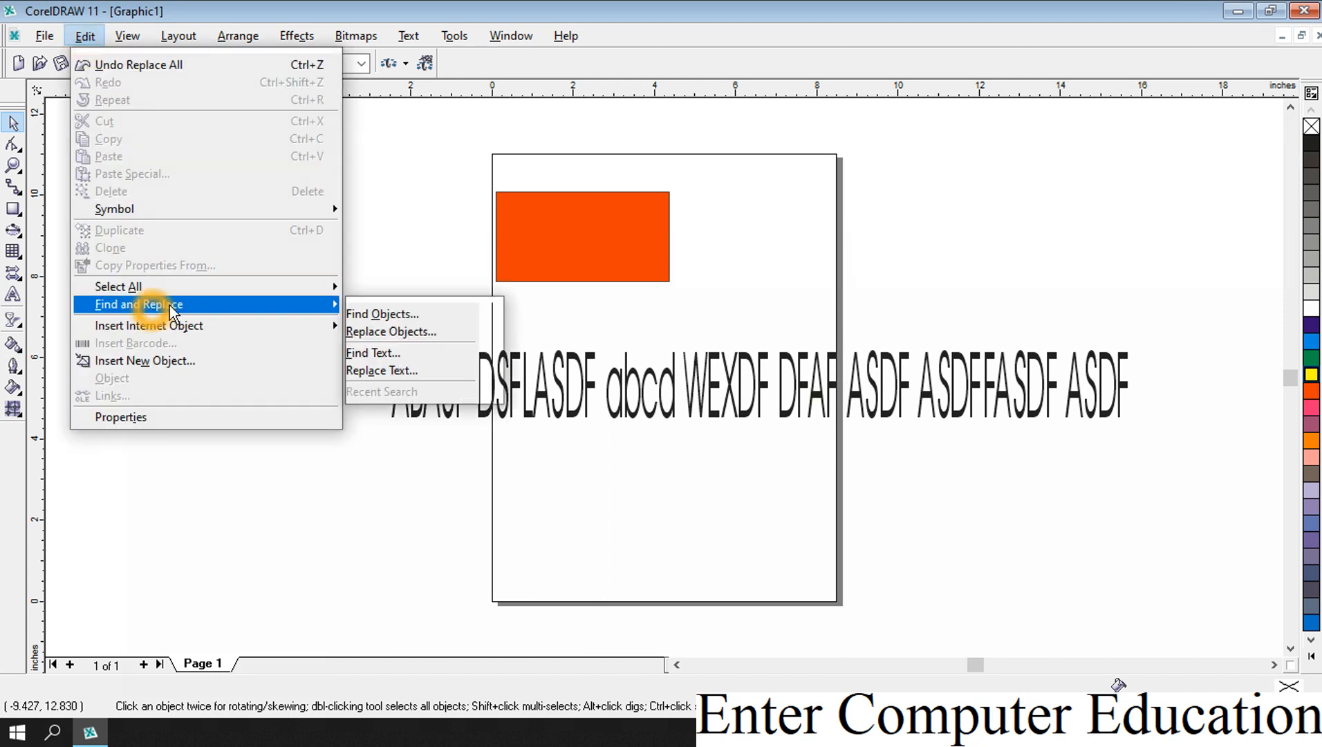
{"action": "left_click", "coordinate": [399, 330]}
{"action": "left_click", "coordinate": [681, 516]}
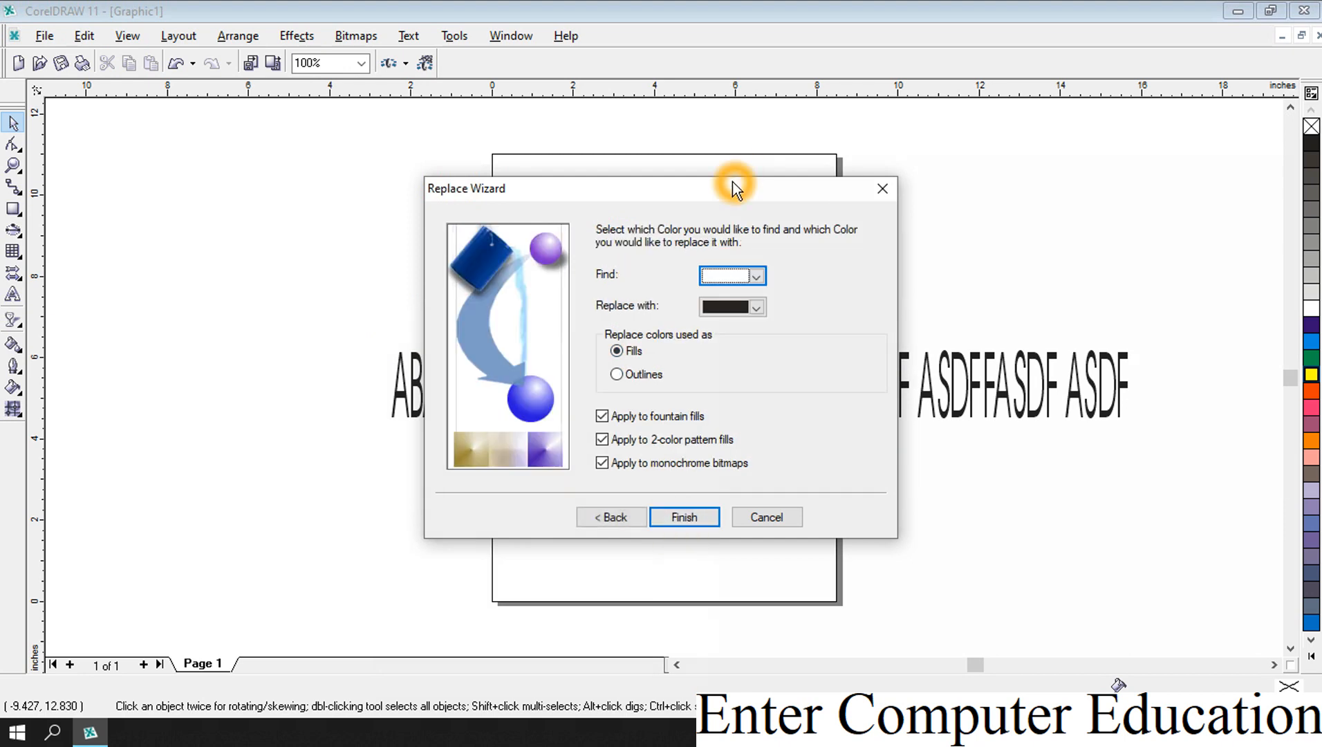
{"action": "left_click_drag", "start_coordinate": [732, 185], "coordinate": [804, 356]}
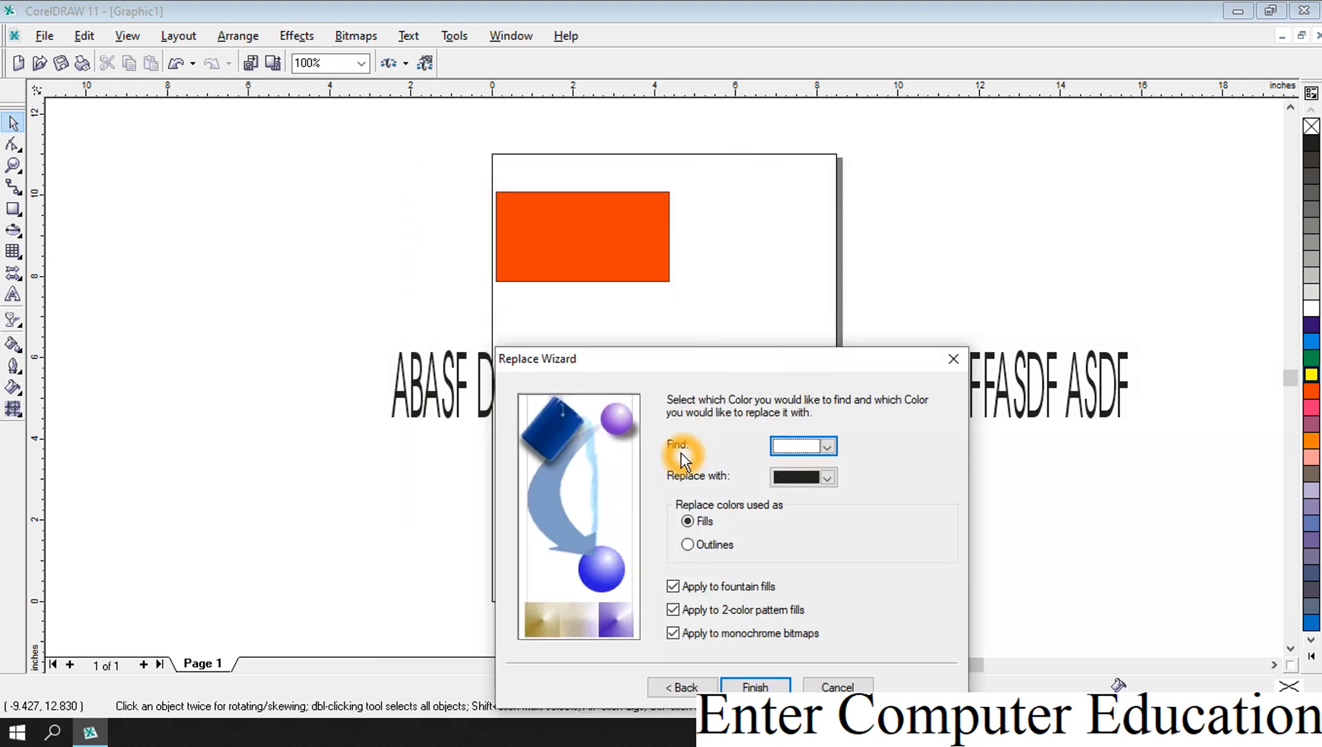
{"action": "left_click", "coordinate": [827, 447]}
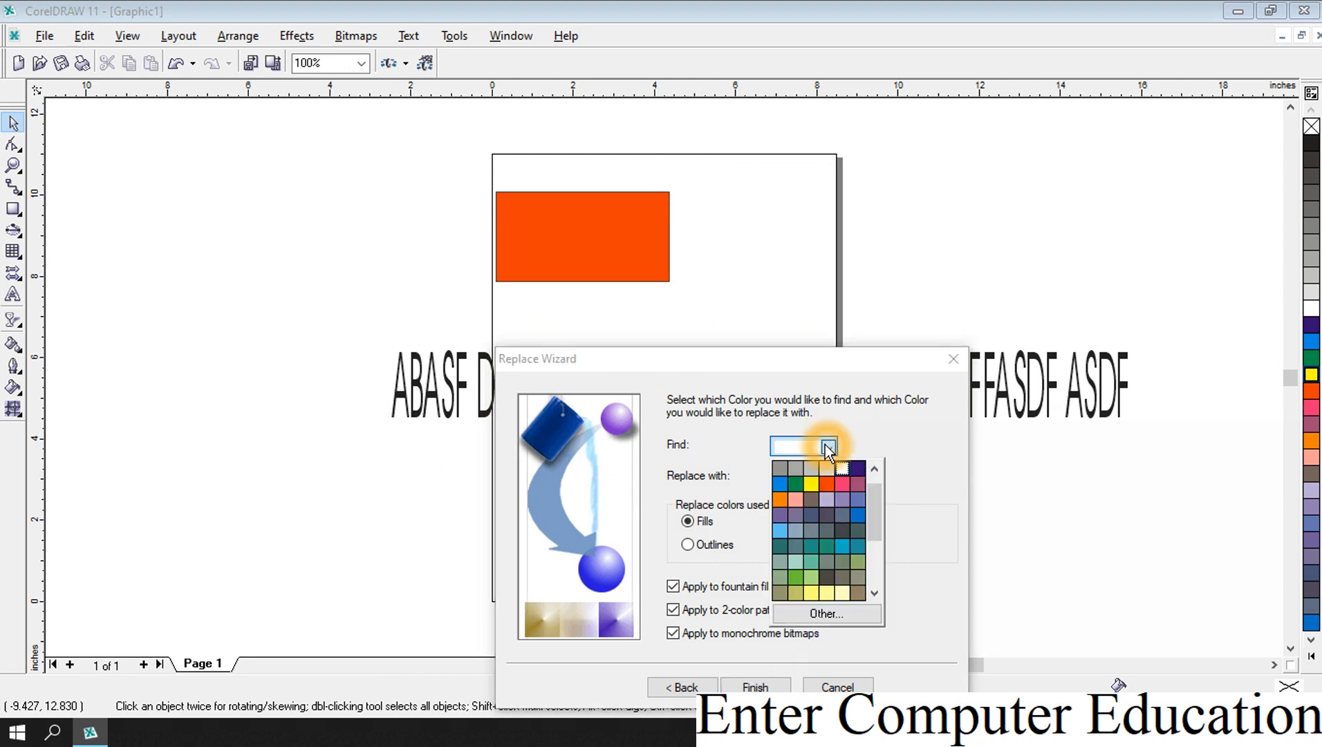
{"action": "left_click", "coordinate": [826, 487]}
{"action": "left_click", "coordinate": [810, 481]}
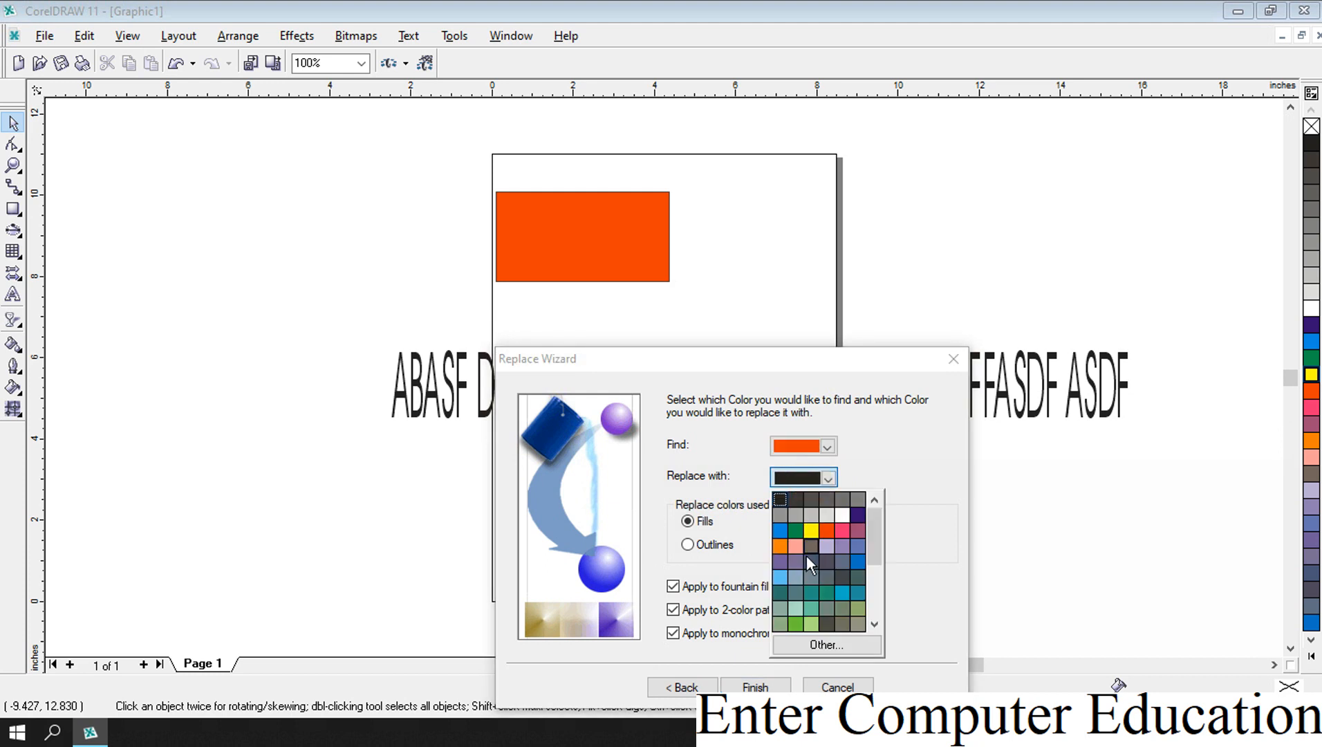
{"action": "left_click", "coordinate": [859, 519]}
{"action": "left_click", "coordinate": [756, 686]}
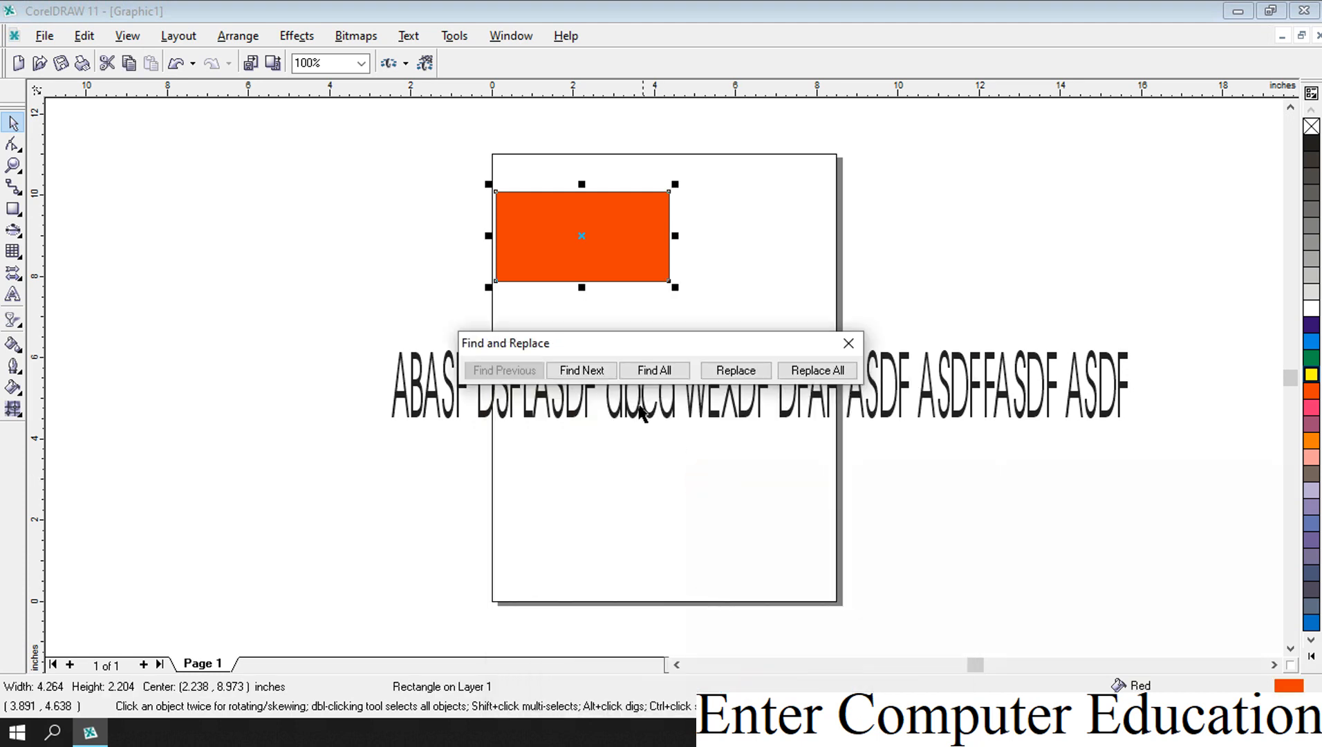
Replace all red fills on the page with dark blue, and close the Find and Replace dialog.
{"action": "left_click", "coordinate": [809, 370]}
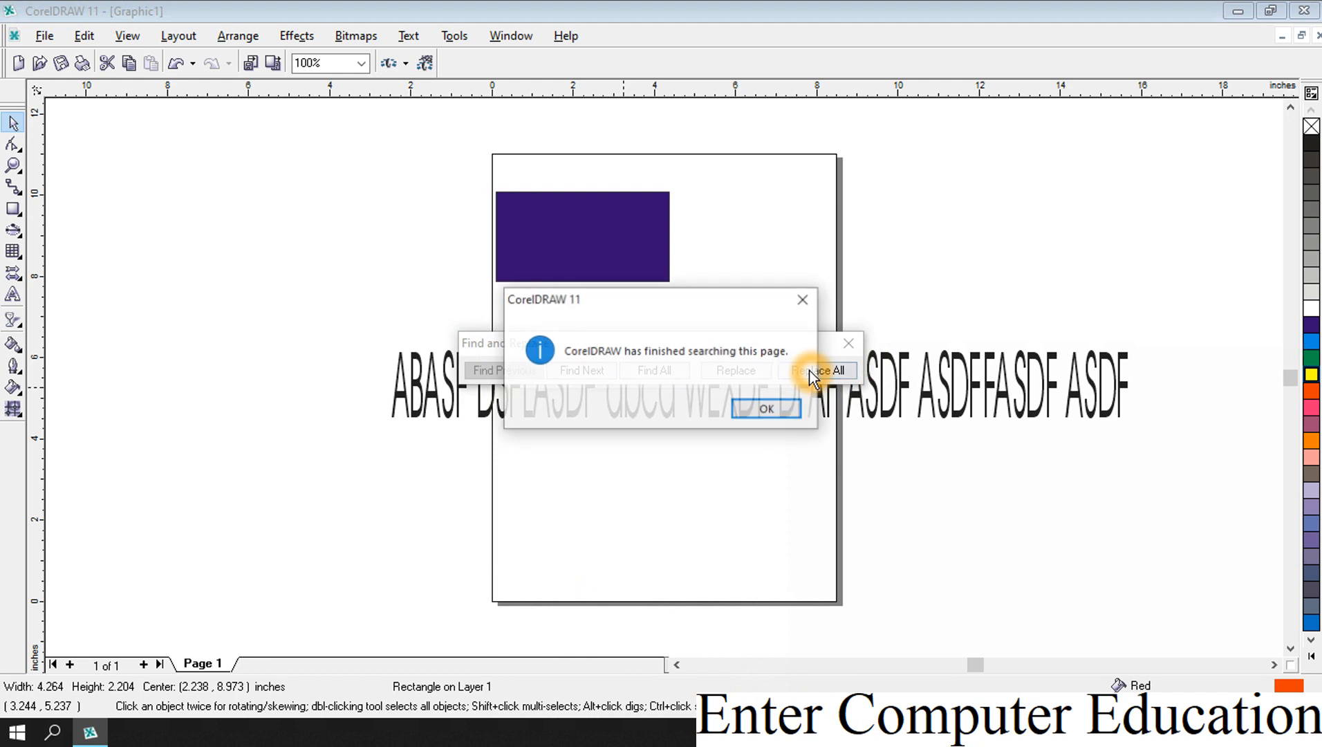
{"action": "left_click", "coordinate": [775, 408]}
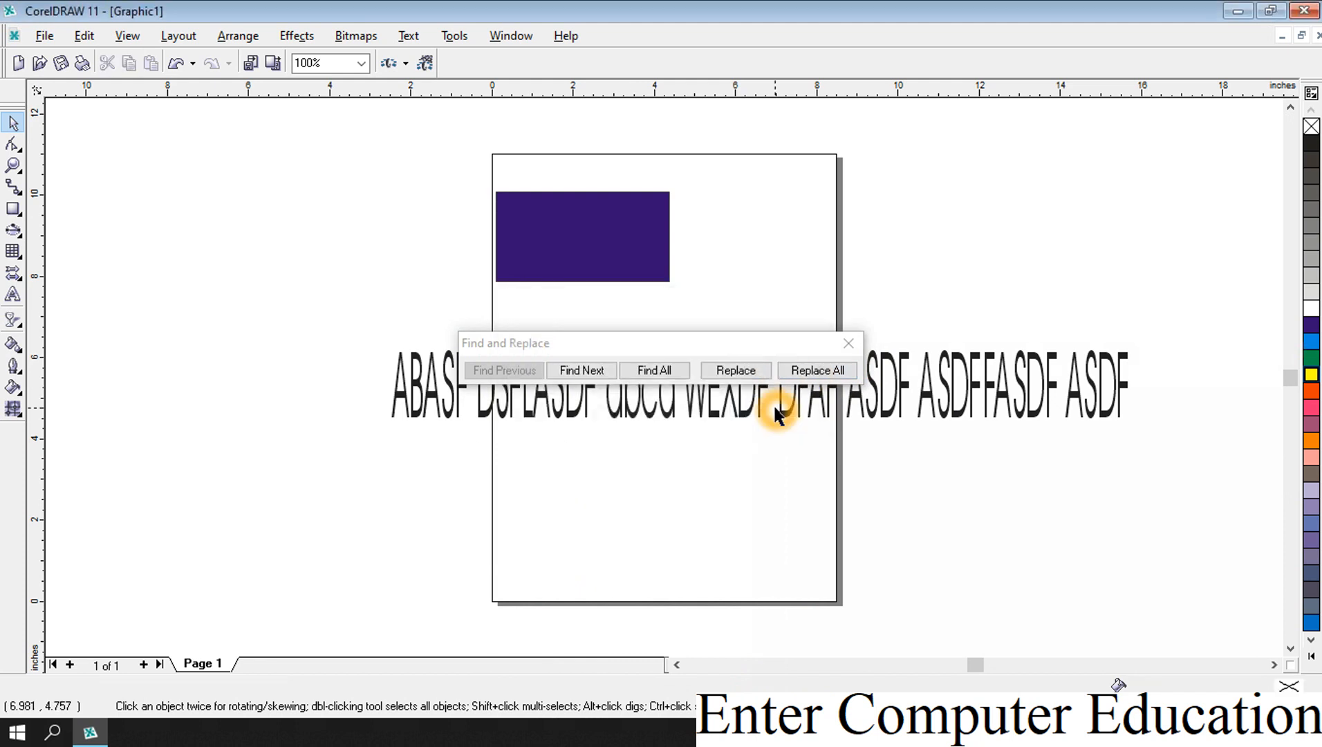
{"action": "left_click", "coordinate": [849, 344]}
{"action": "left_click", "coordinate": [81, 35]}
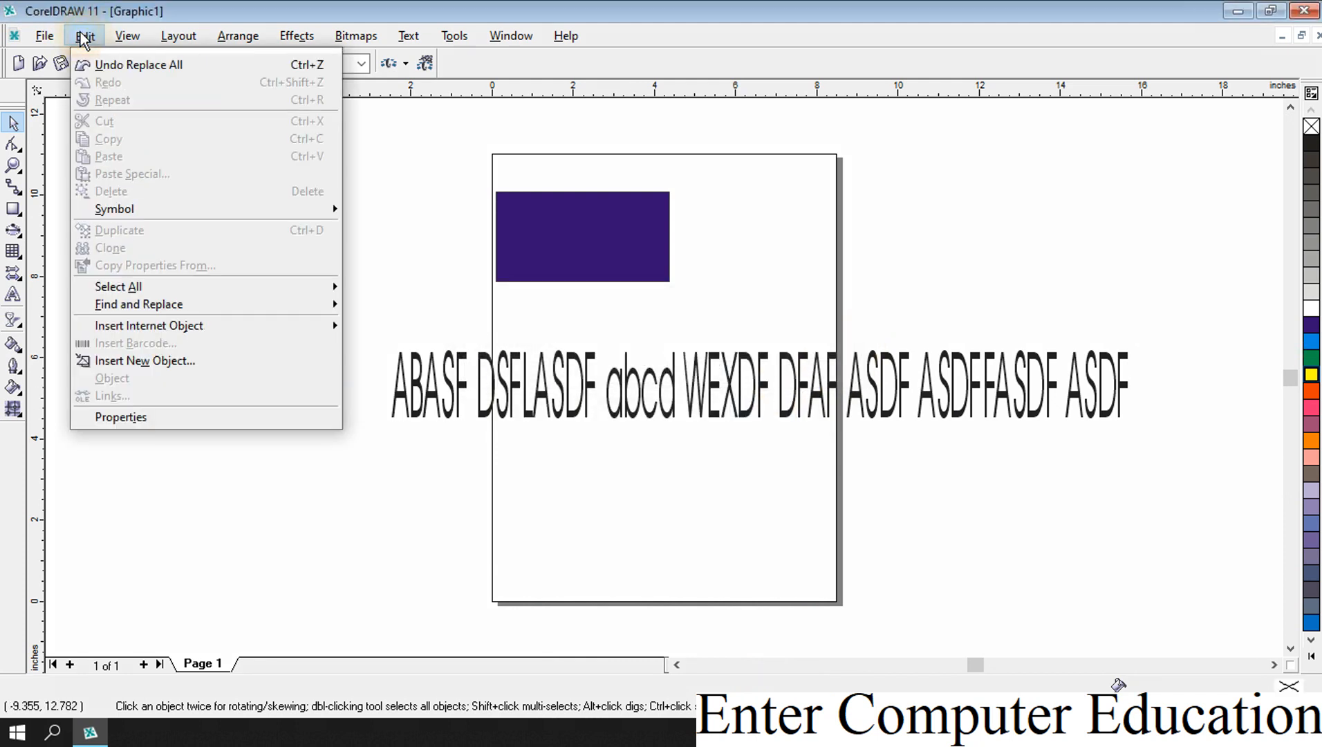
{"action": "left_click", "coordinate": [200, 325]}
{"action": "left_click", "coordinate": [232, 307]}
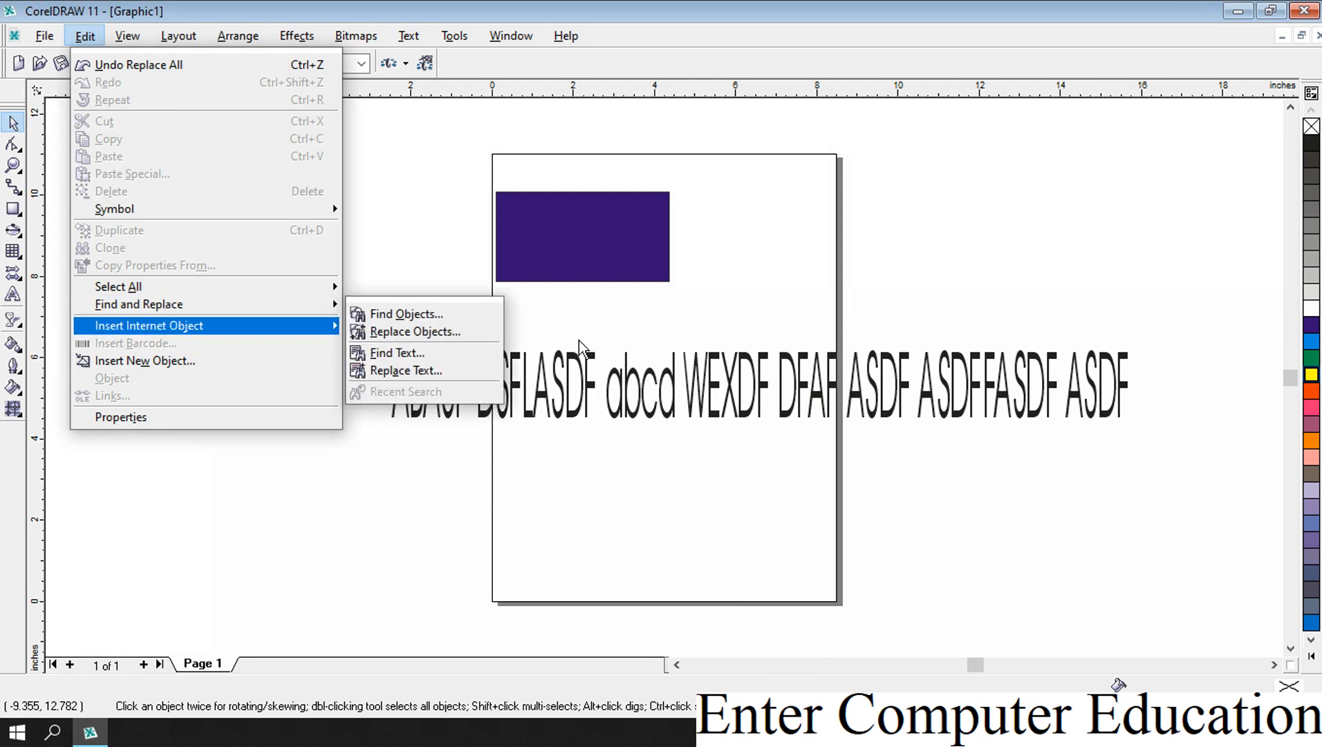
{"action": "left_click", "coordinate": [595, 352]}
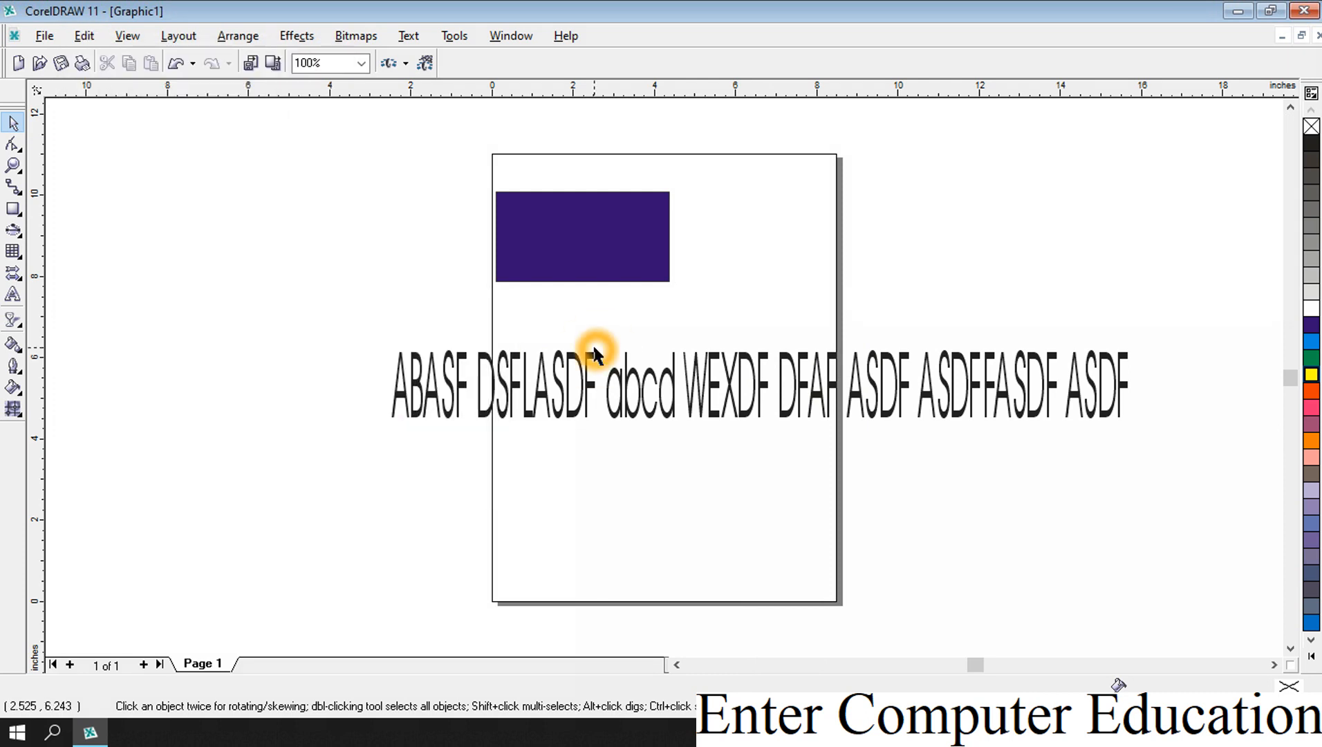
Select everything in the drawing and delete it.
{"action": "key", "text": "ctrl+a"}
{"action": "key", "text": "Delete"}
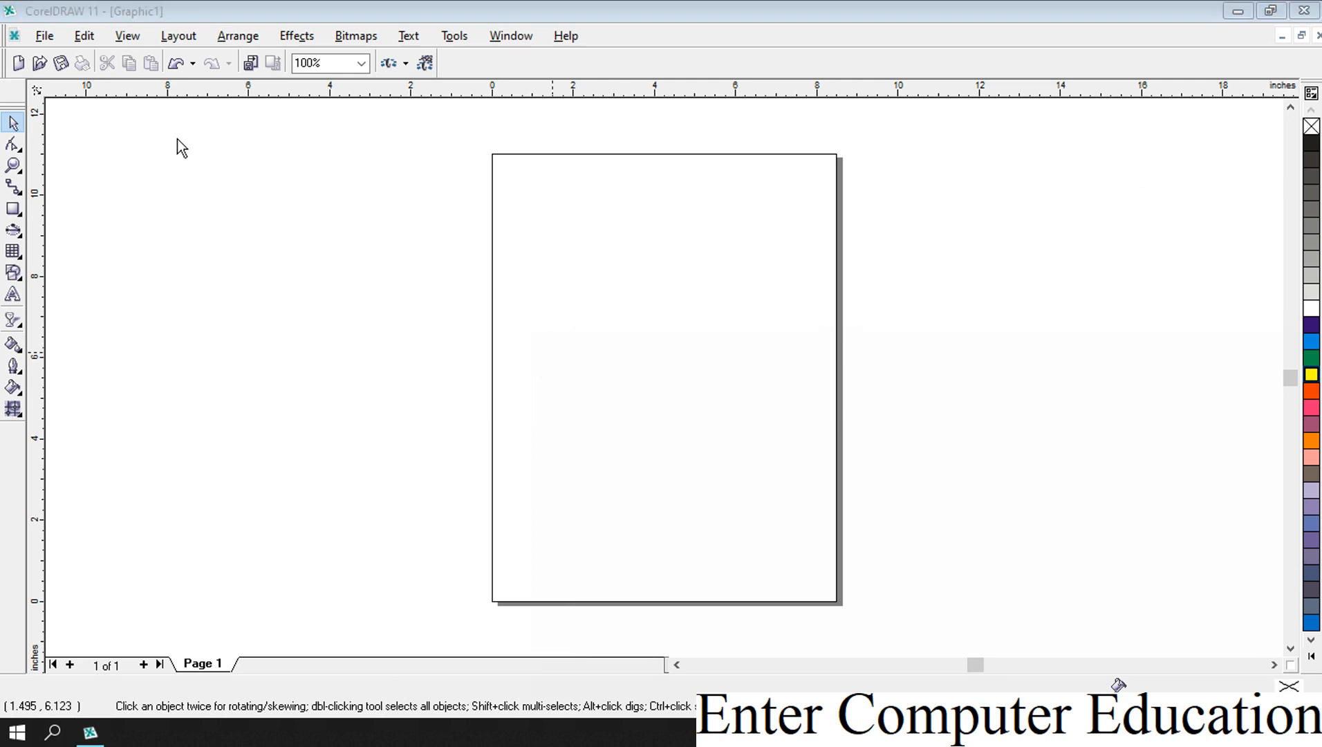
{"action": "left_click", "coordinate": [86, 38]}
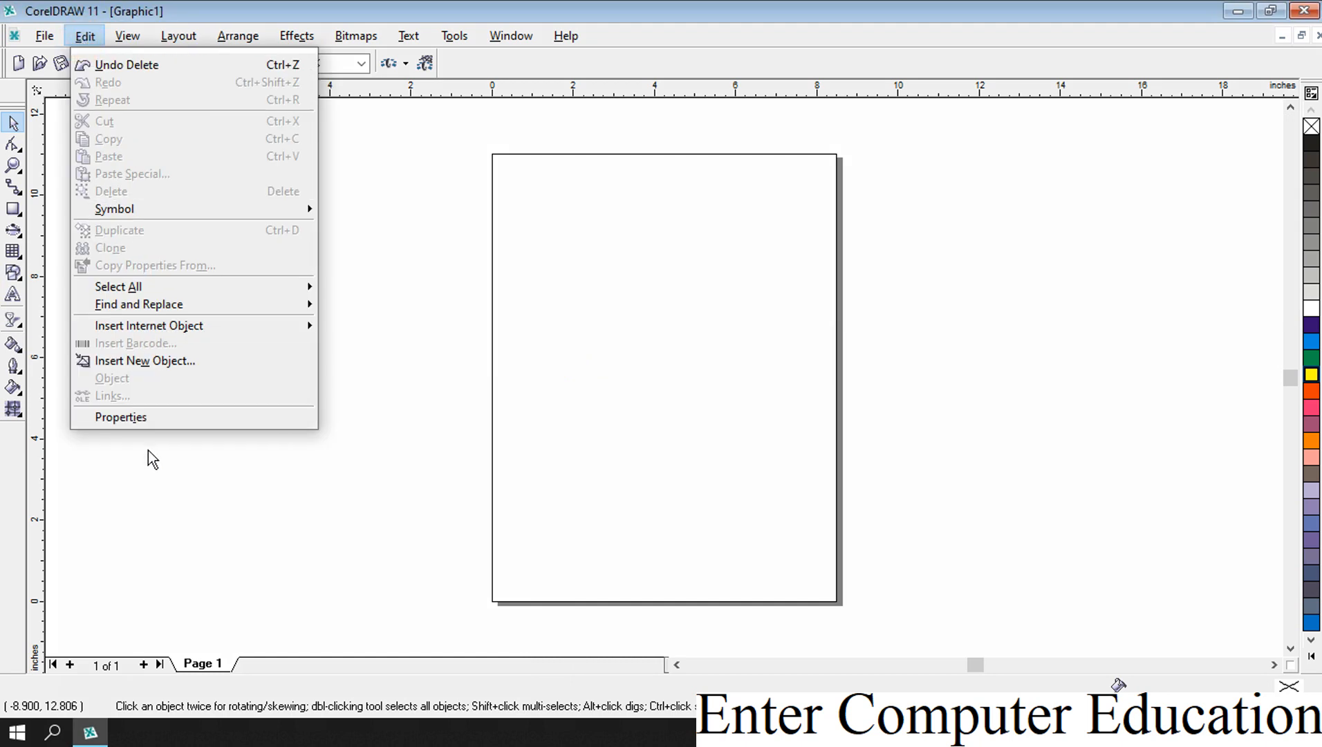
{"action": "left_click", "coordinate": [138, 365]}
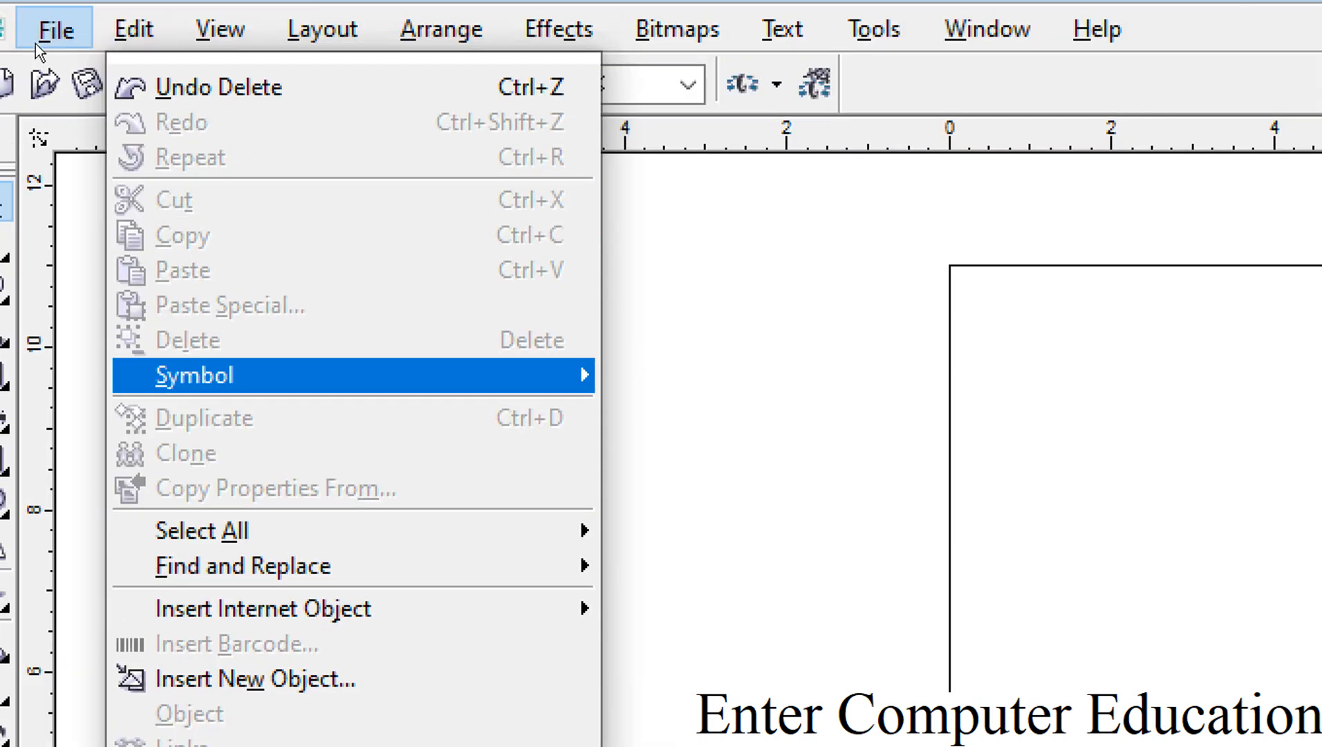
{"action": "mouse_move", "coordinate": [35, 44]}
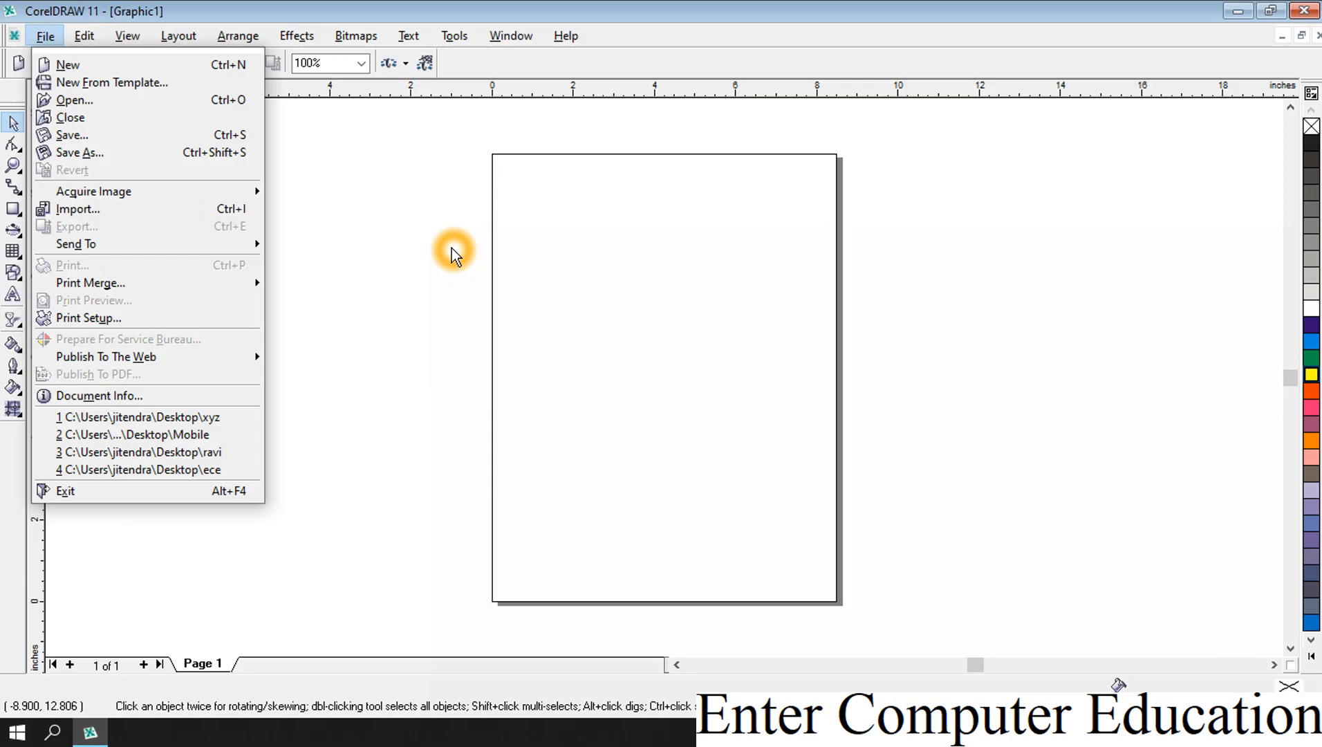
{"action": "left_click", "coordinate": [592, 344]}
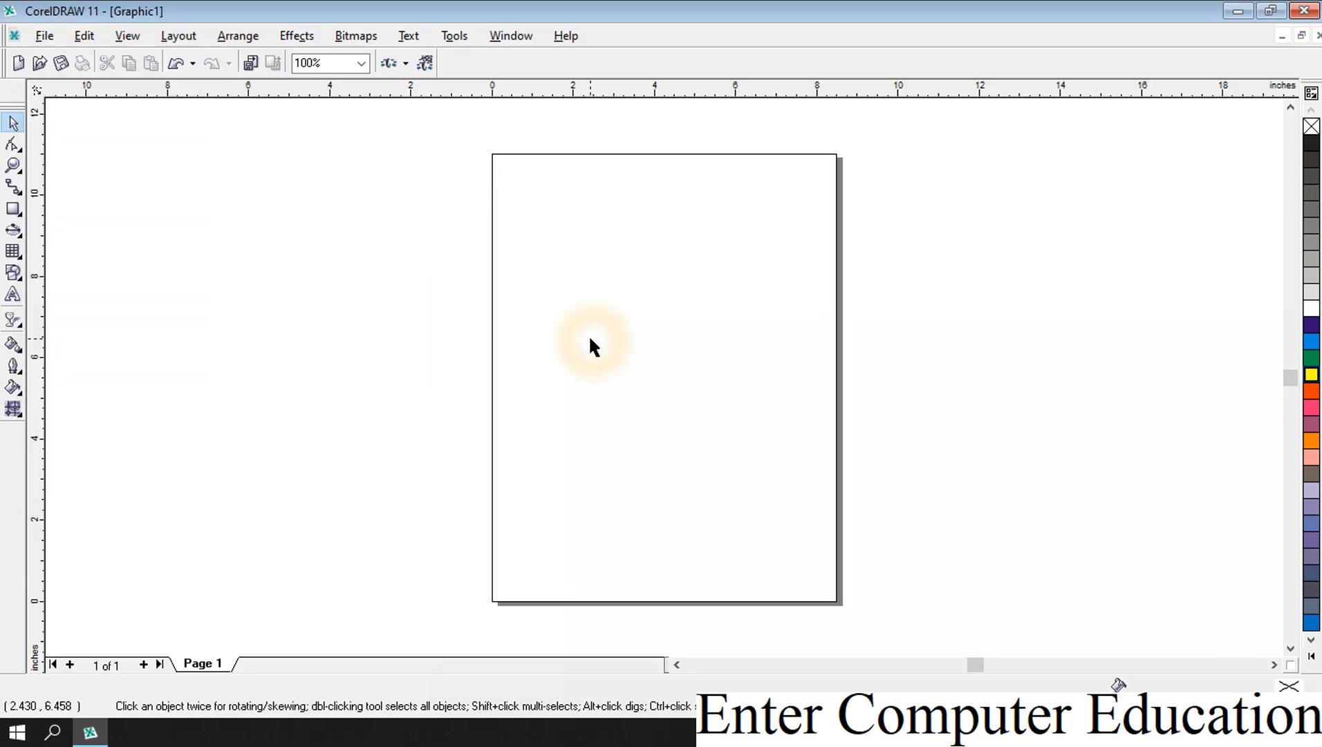
Insert a new embedded object of type Microsoft Office Word Document into the empty drawing.
{"action": "left_click", "coordinate": [84, 36]}
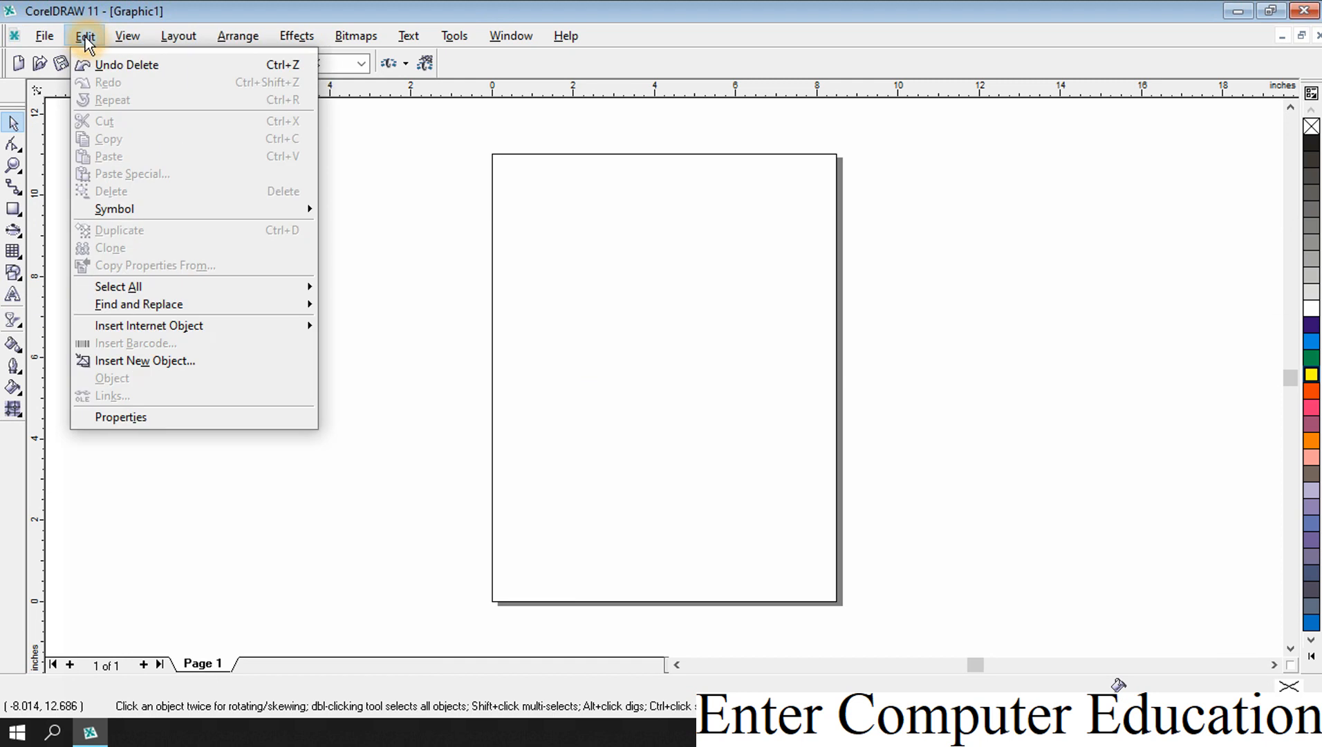
{"action": "left_click", "coordinate": [168, 360]}
{"action": "left_click", "coordinate": [790, 417]}
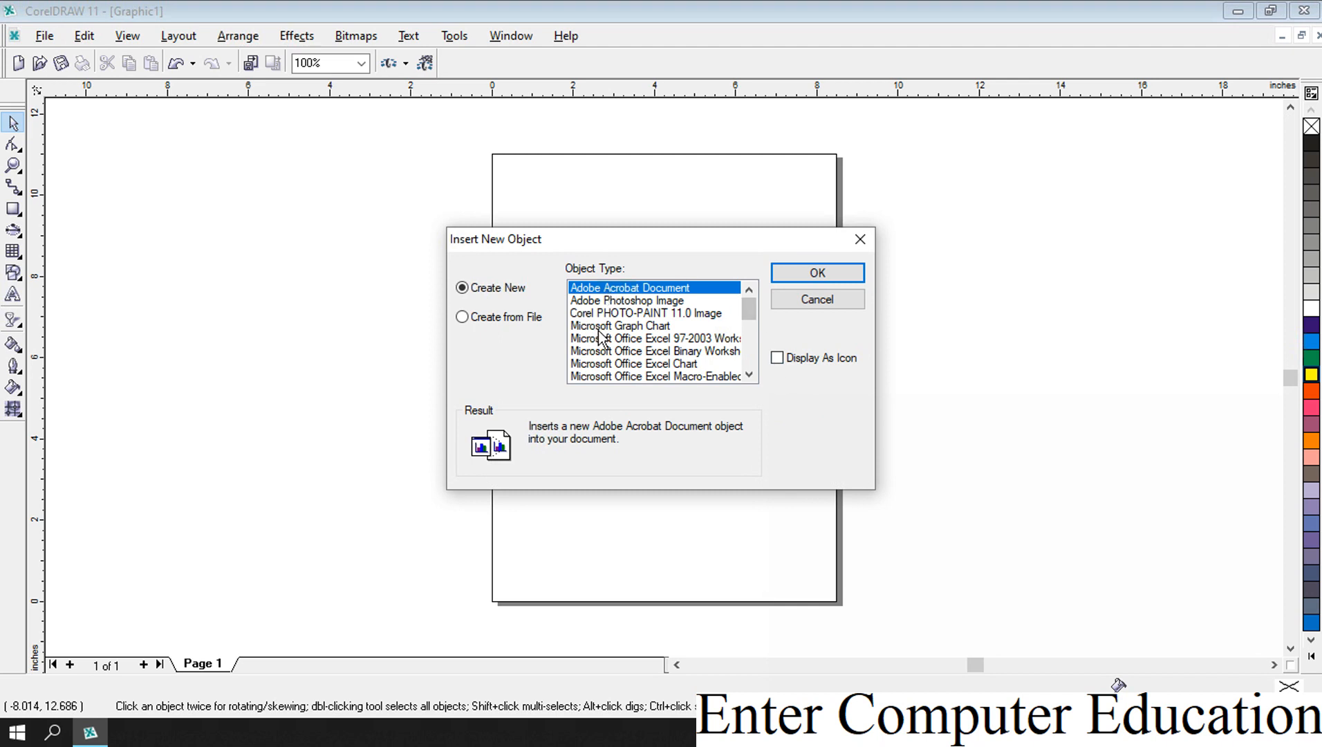
{"action": "left_click", "coordinate": [754, 372]}
{"action": "left_click", "coordinate": [753, 373]}
{"action": "left_click", "coordinate": [753, 372]}
{"action": "left_click", "coordinate": [752, 373]}
{"action": "left_click", "coordinate": [752, 373]}
{"action": "left_click", "coordinate": [752, 373]}
{"action": "left_click", "coordinate": [752, 373]}
{"action": "left_click", "coordinate": [752, 373]}
{"action": "left_click", "coordinate": [752, 373]}
{"action": "left_click", "coordinate": [753, 373]}
{"action": "left_click", "coordinate": [752, 373]}
{"action": "left_click", "coordinate": [637, 352]}
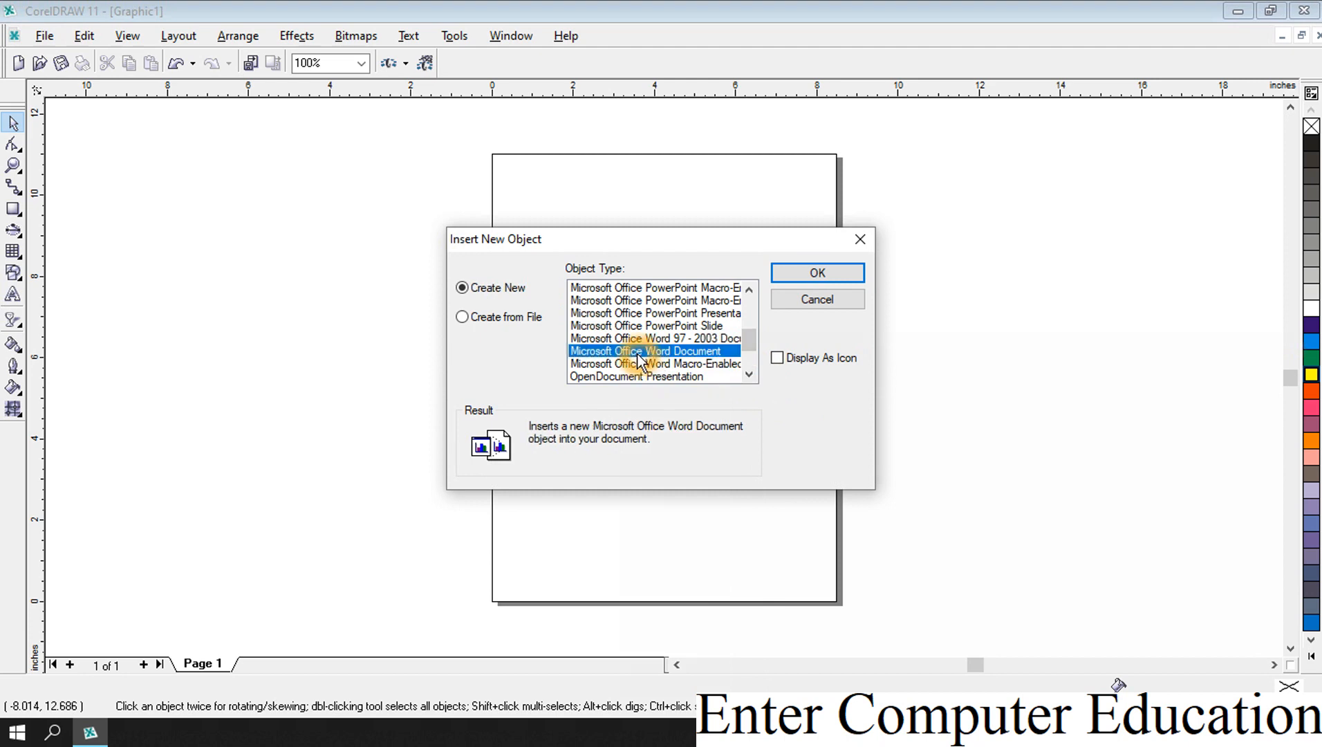
{"action": "left_click", "coordinate": [812, 276]}
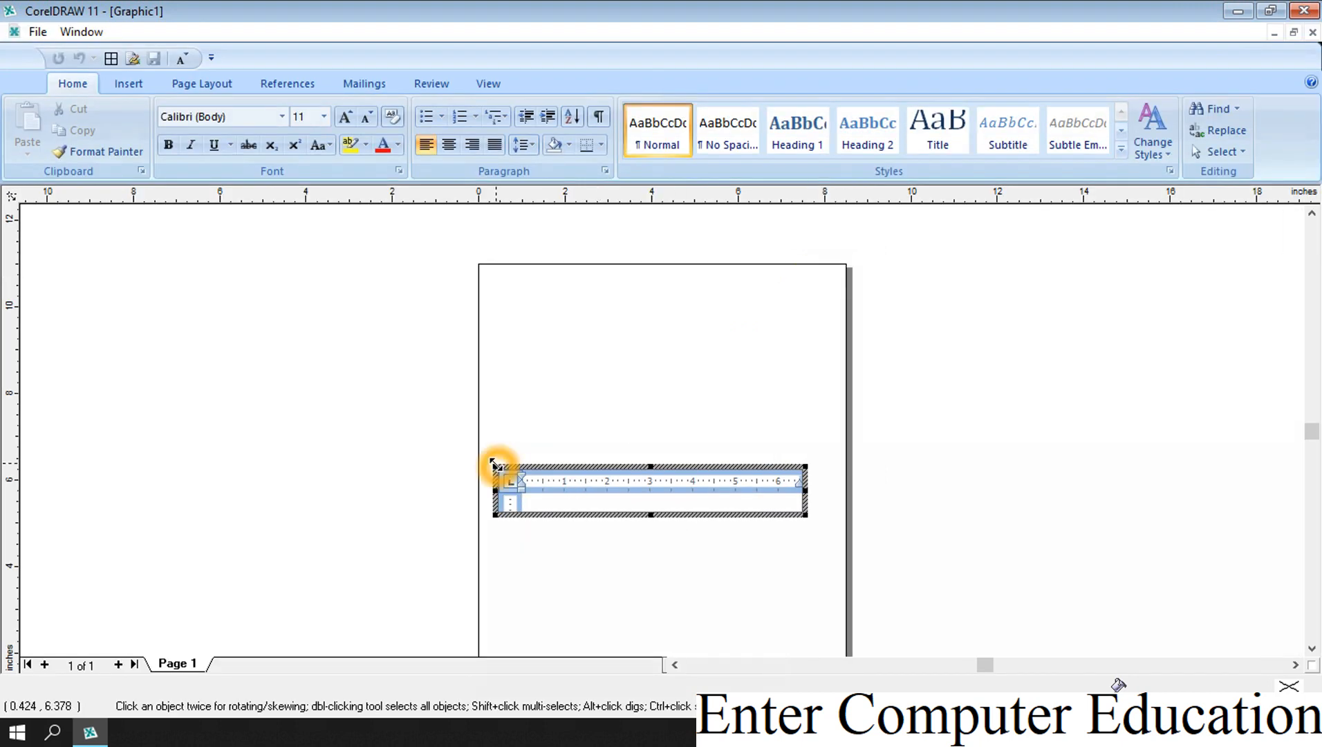
Enlarge the embedded Word frame to about 11.8 by 4.2 inches and enter "Asdf asdfaskdf asdf ashdf asdf" in it.
{"action": "mouse_move", "coordinate": [496, 465]}
{"action": "left_mouse_down"}
{"action": "mouse_move", "coordinate": [344, 392]}
{"action": "mouse_move", "coordinate": [296, 312]}
{"action": "left_mouse_up"}
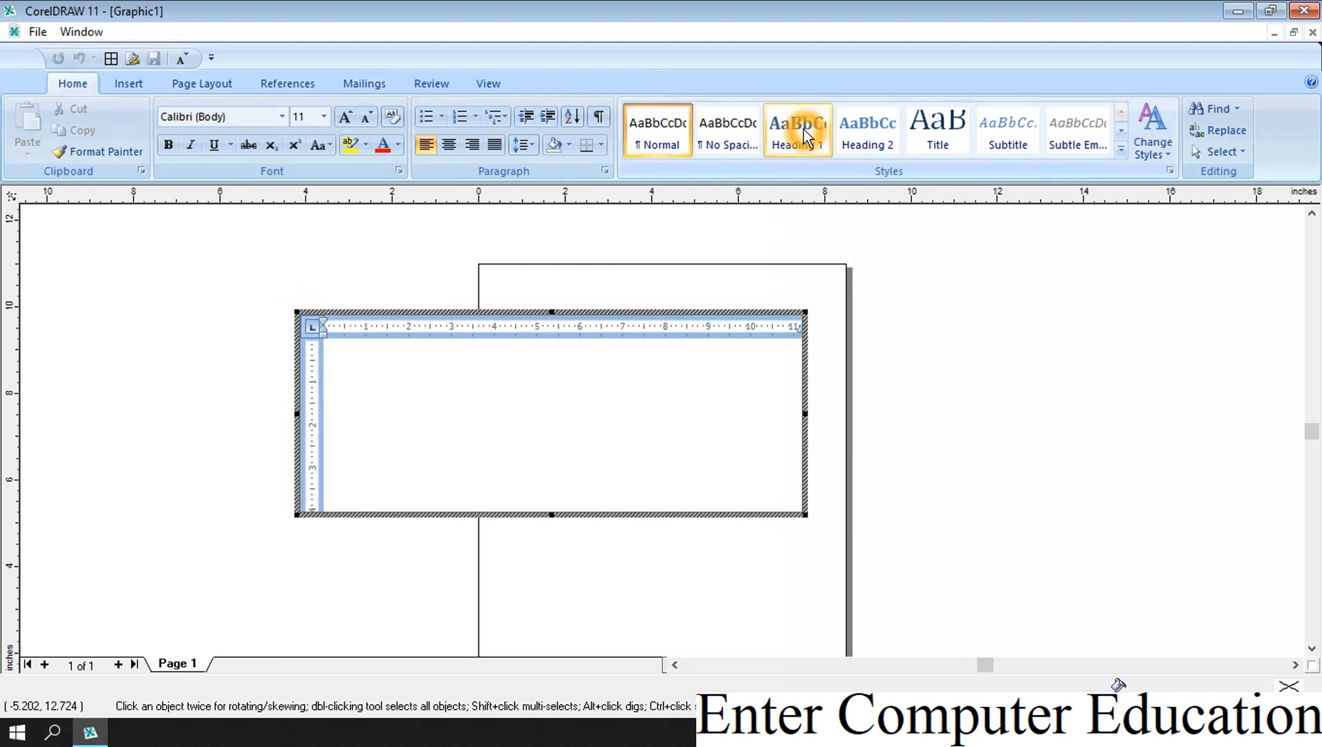
{"action": "left_click", "coordinate": [443, 413]}
{"action": "type", "text": "Asdf asdfasdf asdf asdf asdf"}
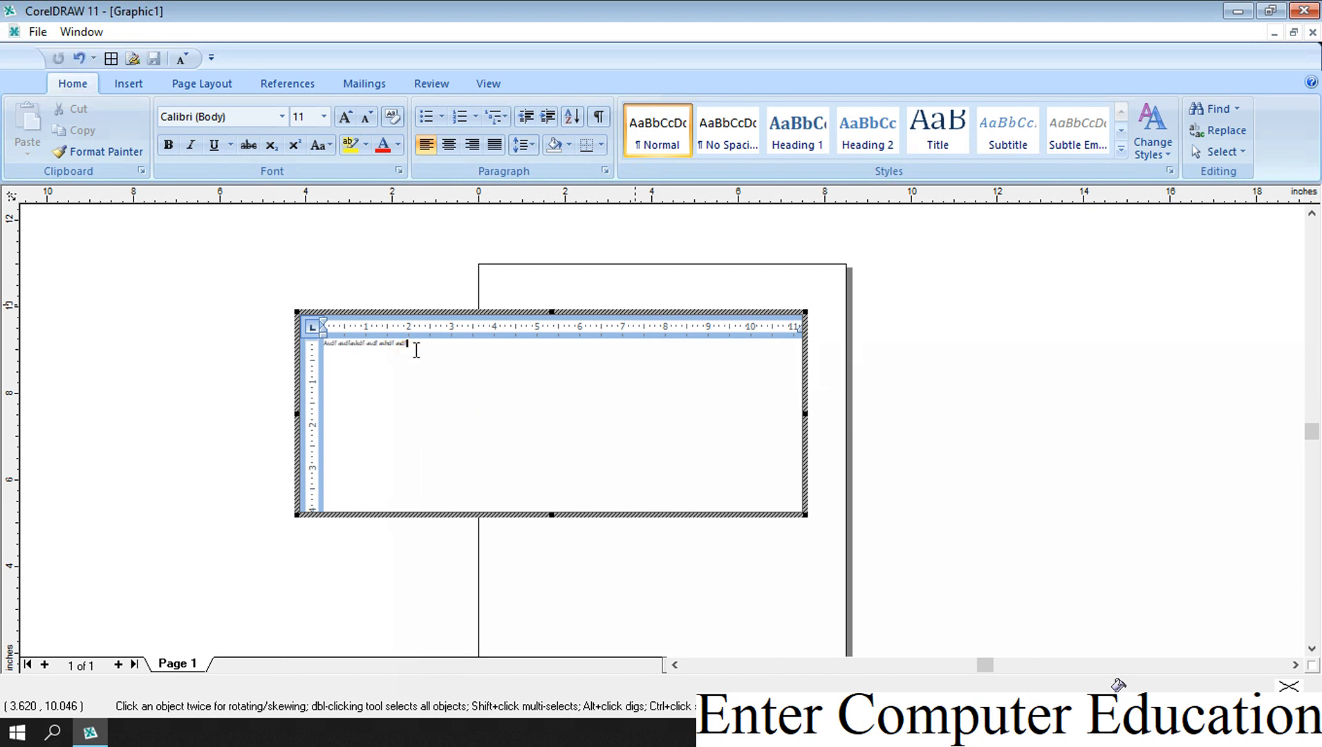
Enlarge the whole line of text to 36 pt and make it bold, italic and underlined.
{"action": "left_click_drag", "start_coordinate": [412, 344], "coordinate": [324, 346]}
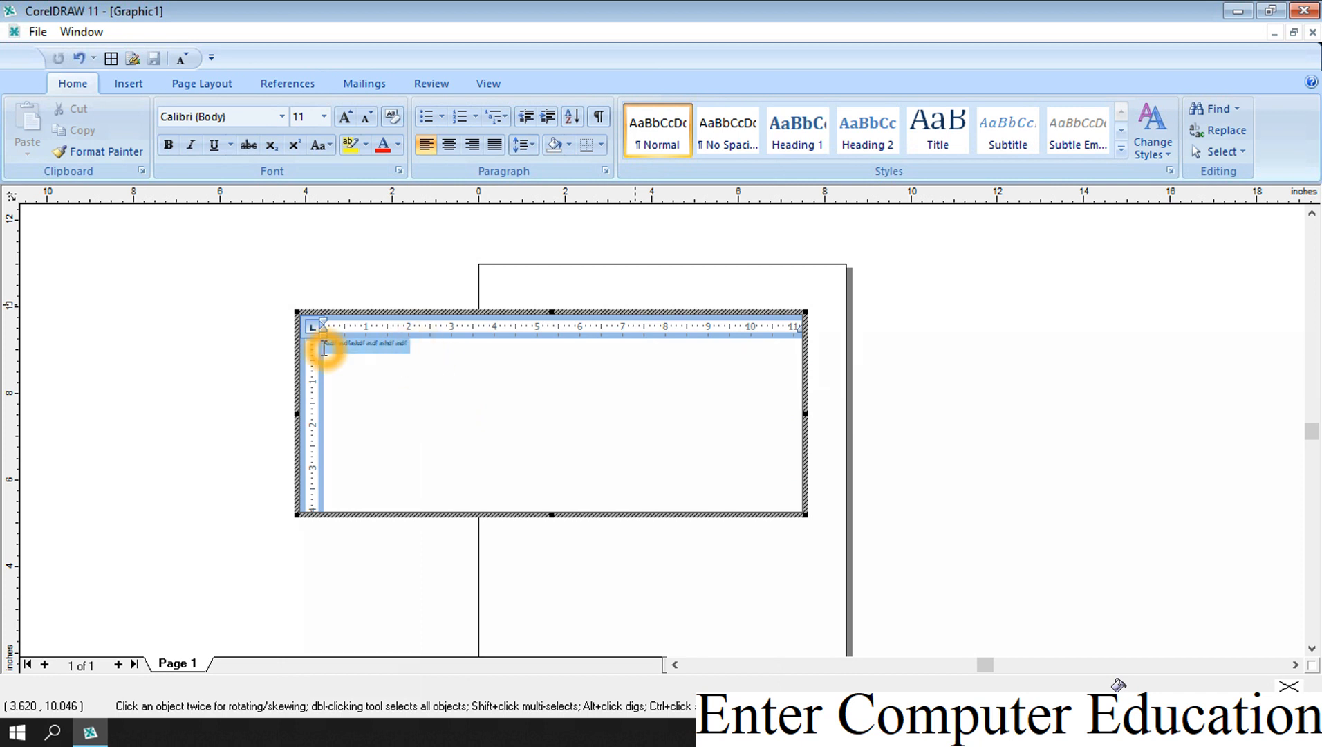
{"action": "left_click", "coordinate": [345, 118]}
{"action": "left_click", "coordinate": [345, 118]}
{"action": "left_click", "coordinate": [345, 118]}
{"action": "left_click", "coordinate": [345, 117]}
{"action": "left_click", "coordinate": [345, 117]}
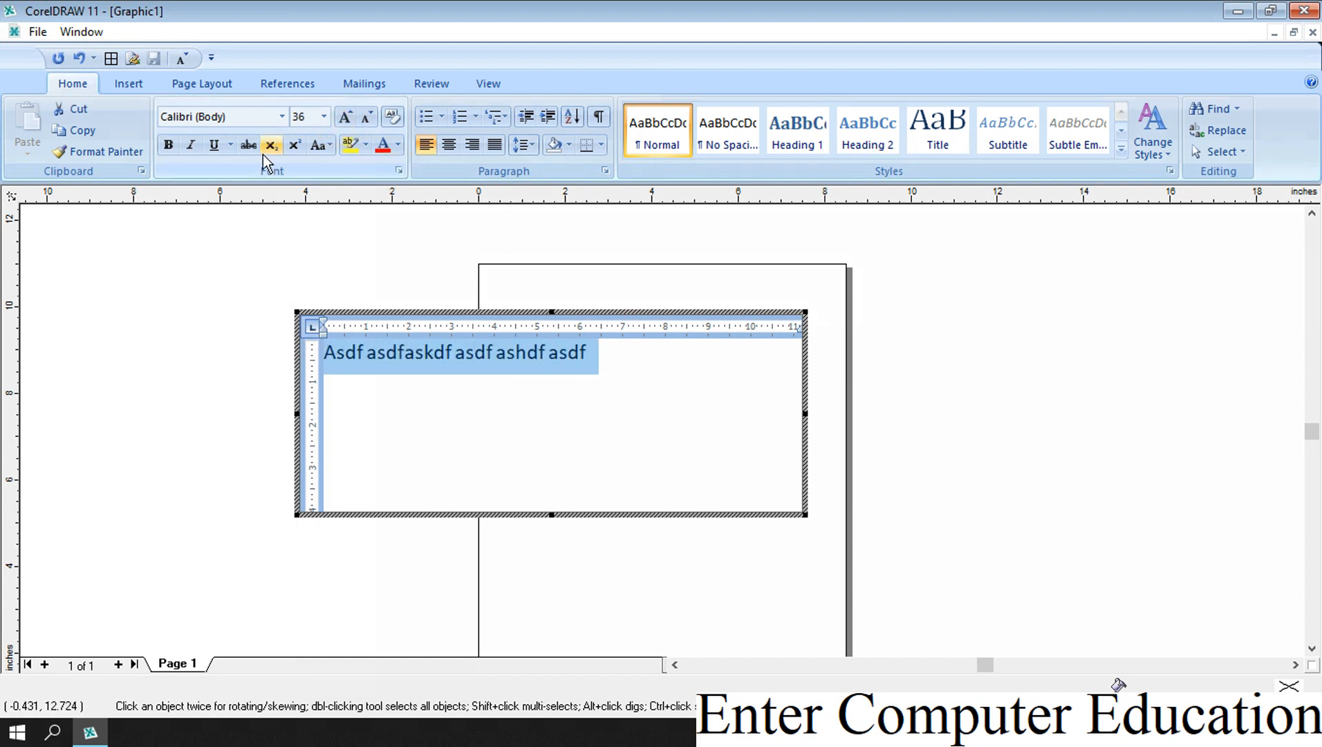
{"action": "left_click", "coordinate": [172, 147]}
{"action": "left_click", "coordinate": [192, 147]}
{"action": "left_click", "coordinate": [212, 146]}
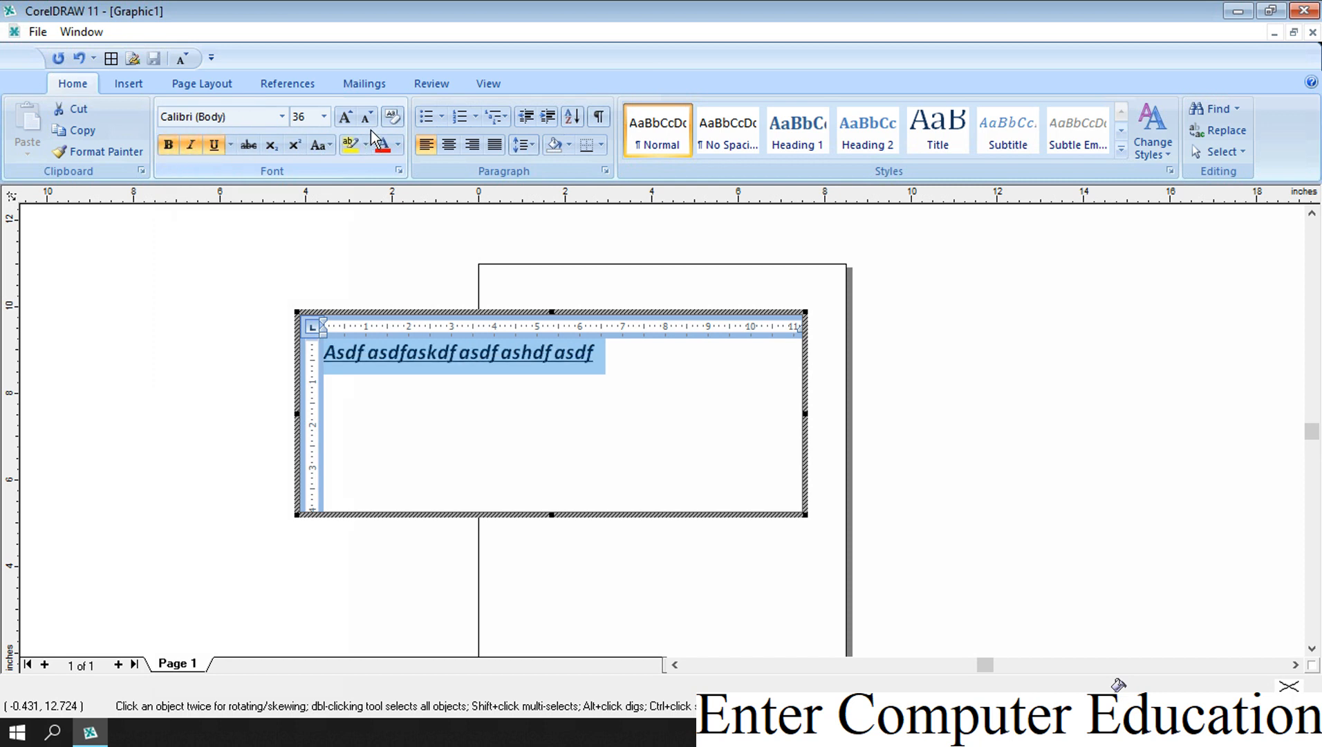
Increase the text size to 72 pt, color it red, and finish editing the embedded Word object.
{"action": "left_click", "coordinate": [347, 118]}
{"action": "left_click", "coordinate": [346, 117]}
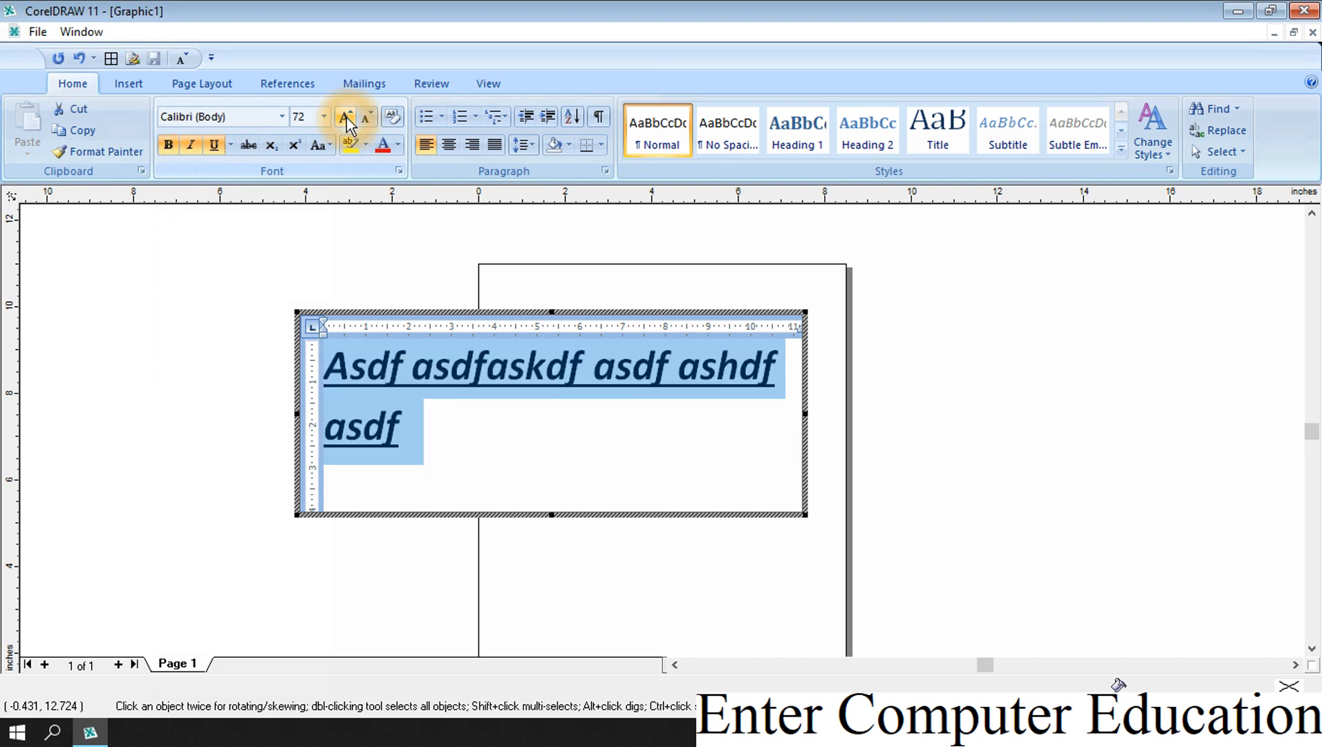
{"action": "left_click", "coordinate": [383, 145]}
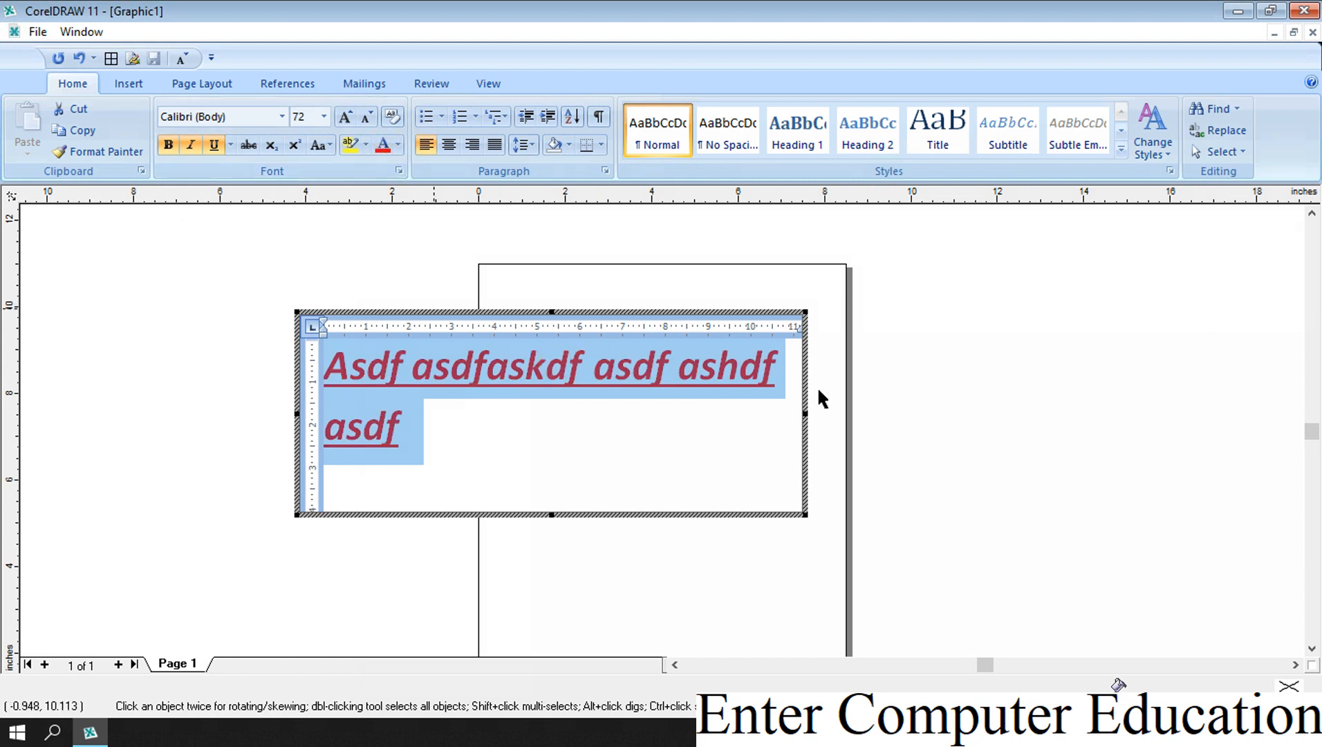
{"action": "left_click", "coordinate": [1049, 384]}
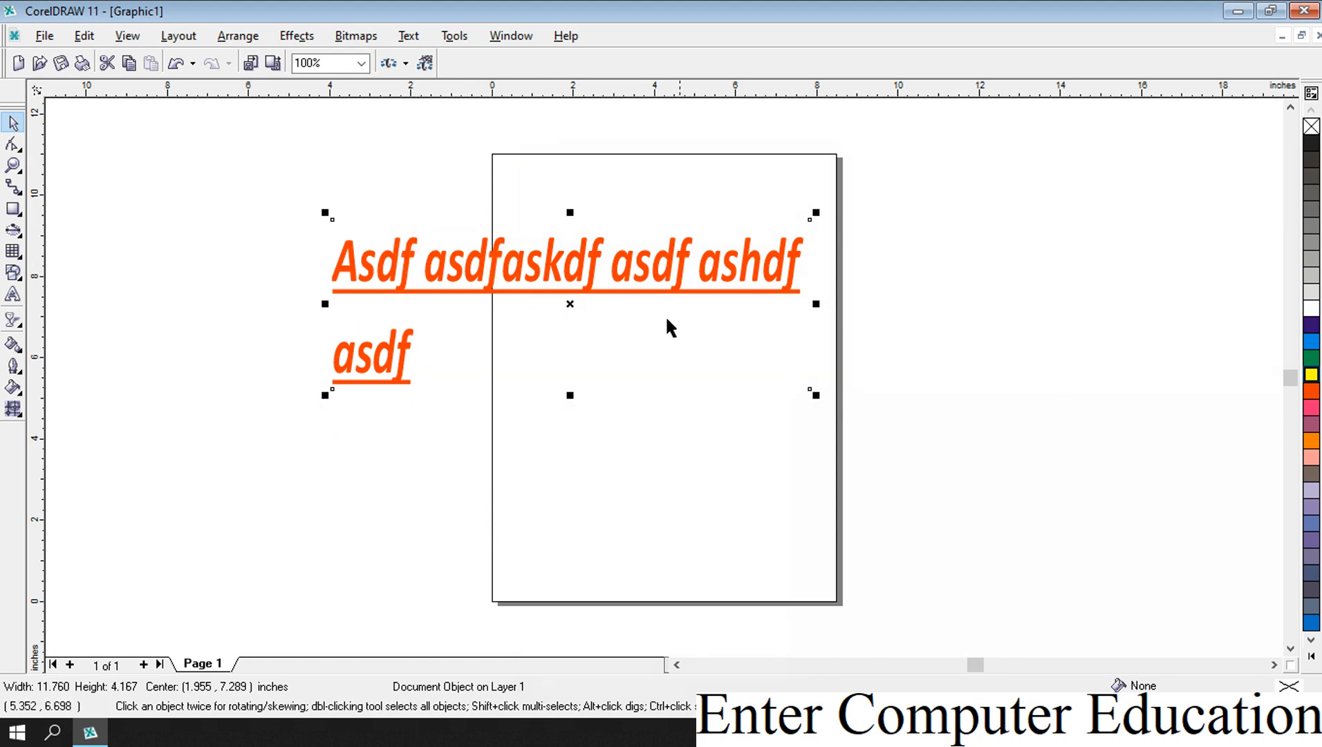
Reopen the Word object for in-place editing and delete the letters "fask" from its second word.
{"action": "left_click", "coordinate": [86, 36]}
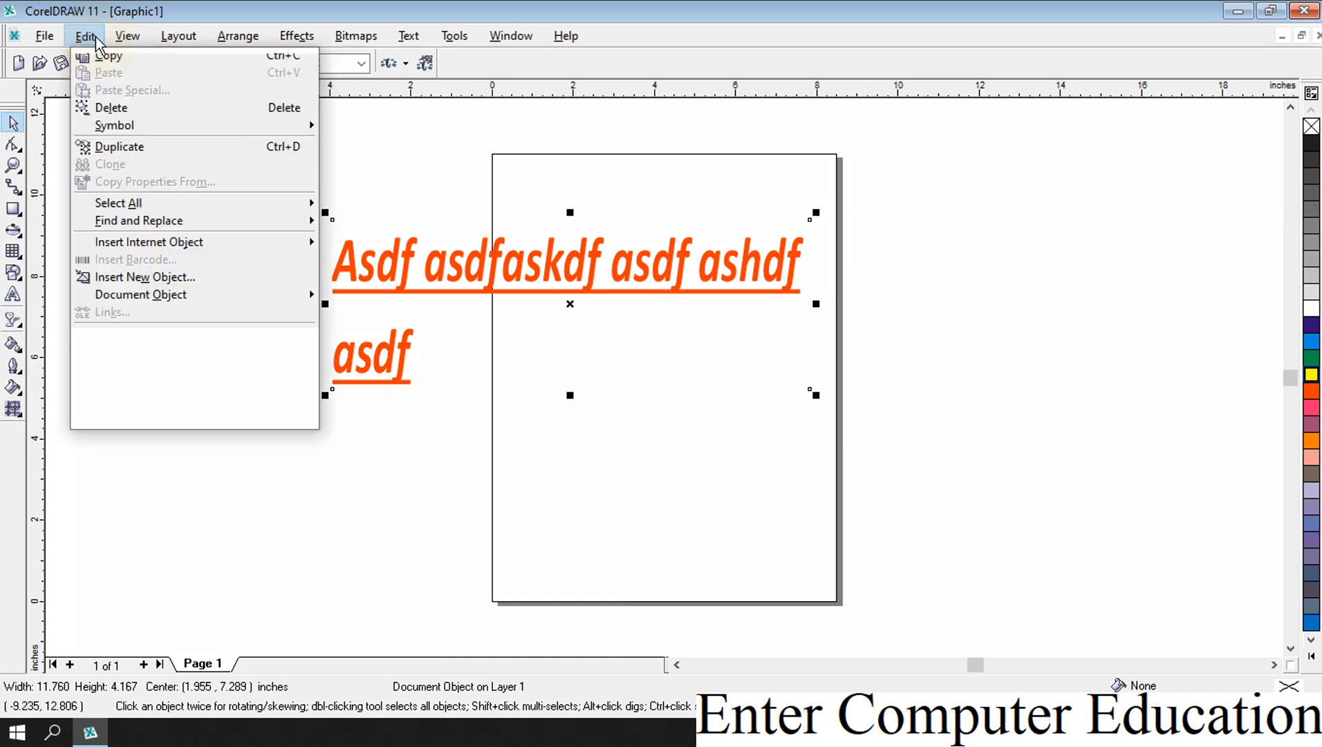
{"action": "left_click", "coordinate": [175, 368]}
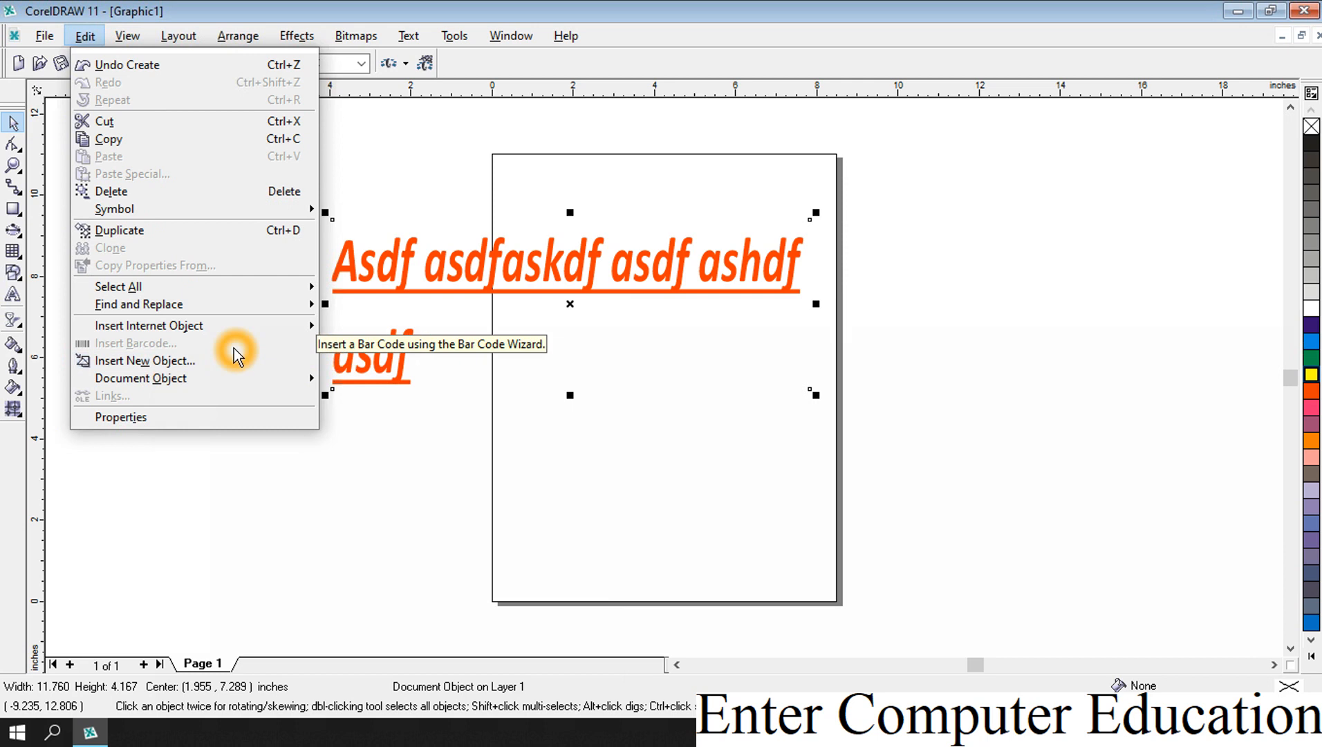
{"action": "mouse_move", "coordinate": [177, 380]}
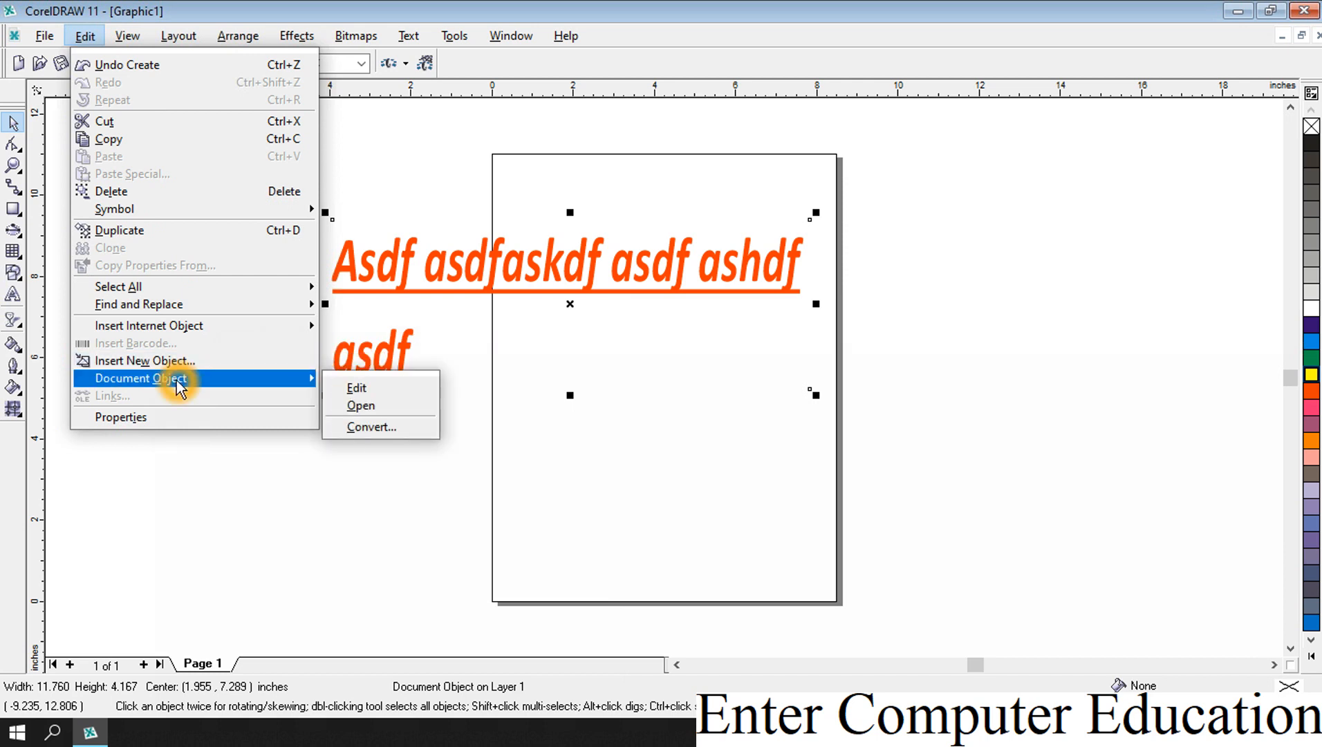
{"action": "left_click", "coordinate": [378, 392]}
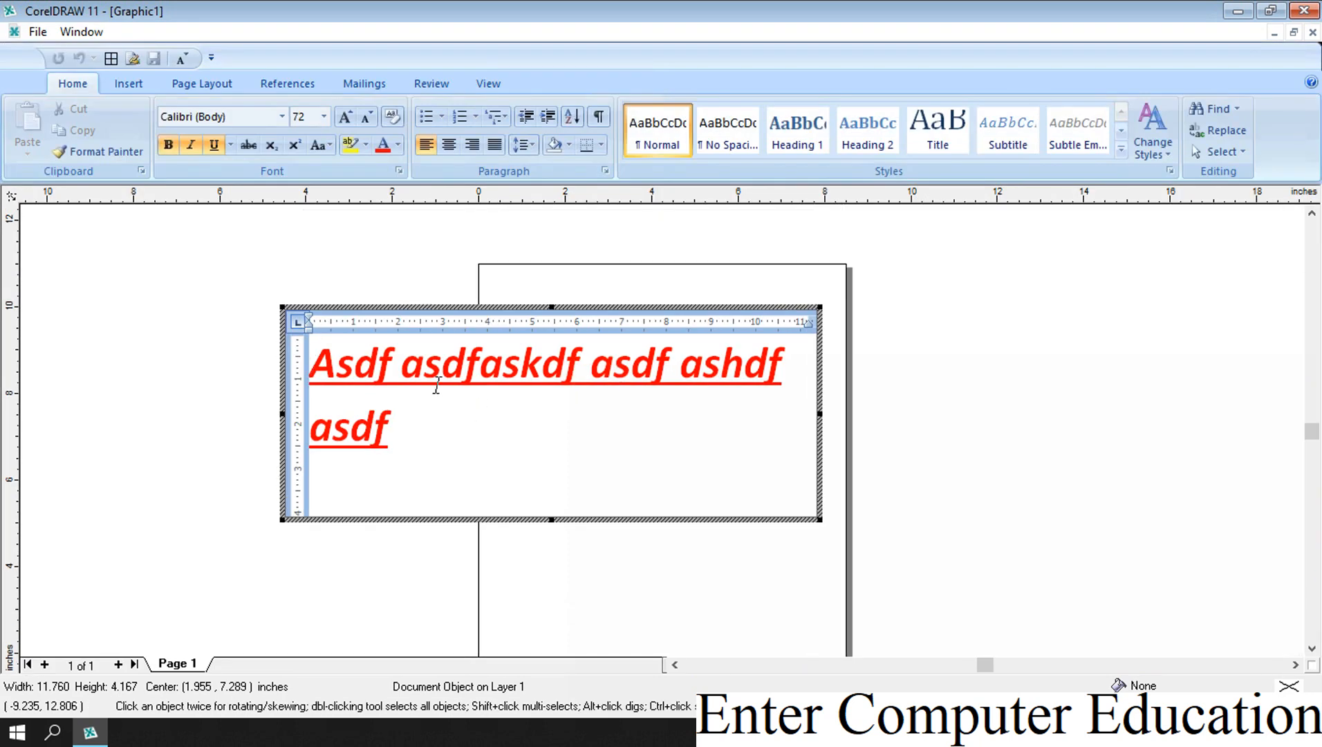
{"action": "left_click", "coordinate": [557, 372]}
{"action": "key", "text": "BackSpace"}
{"action": "key", "text": "BackSpace"}
{"action": "key", "text": "BackSpace"}
{"action": "key", "text": "BackSpace"}
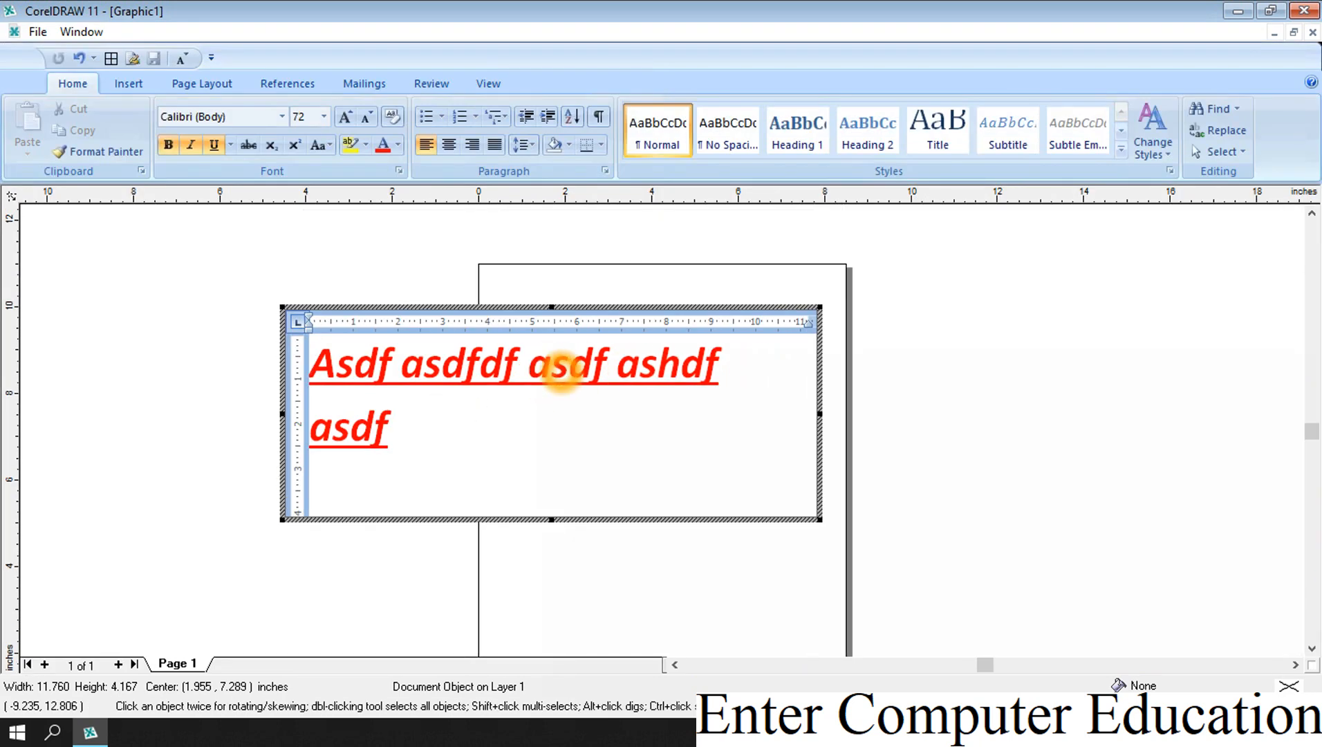
Add "sf f" at the end of the text and finish editing the Word object.
{"action": "key", "text": "Right"}
{"action": "key", "text": "Right"}
{"action": "key", "text": "Right"}
{"action": "key", "text": "Right"}
{"action": "key", "text": "Right"}
{"action": "key", "text": "Right"}
{"action": "key", "text": "Right"}
{"action": "key", "text": "Right"}
{"action": "key", "text": "Right"}
{"action": "key", "text": "Right"}
{"action": "key", "text": "Right"}
{"action": "key", "text": "Right"}
{"action": "key", "text": "Right"}
{"action": "type", "text": "sf f"}
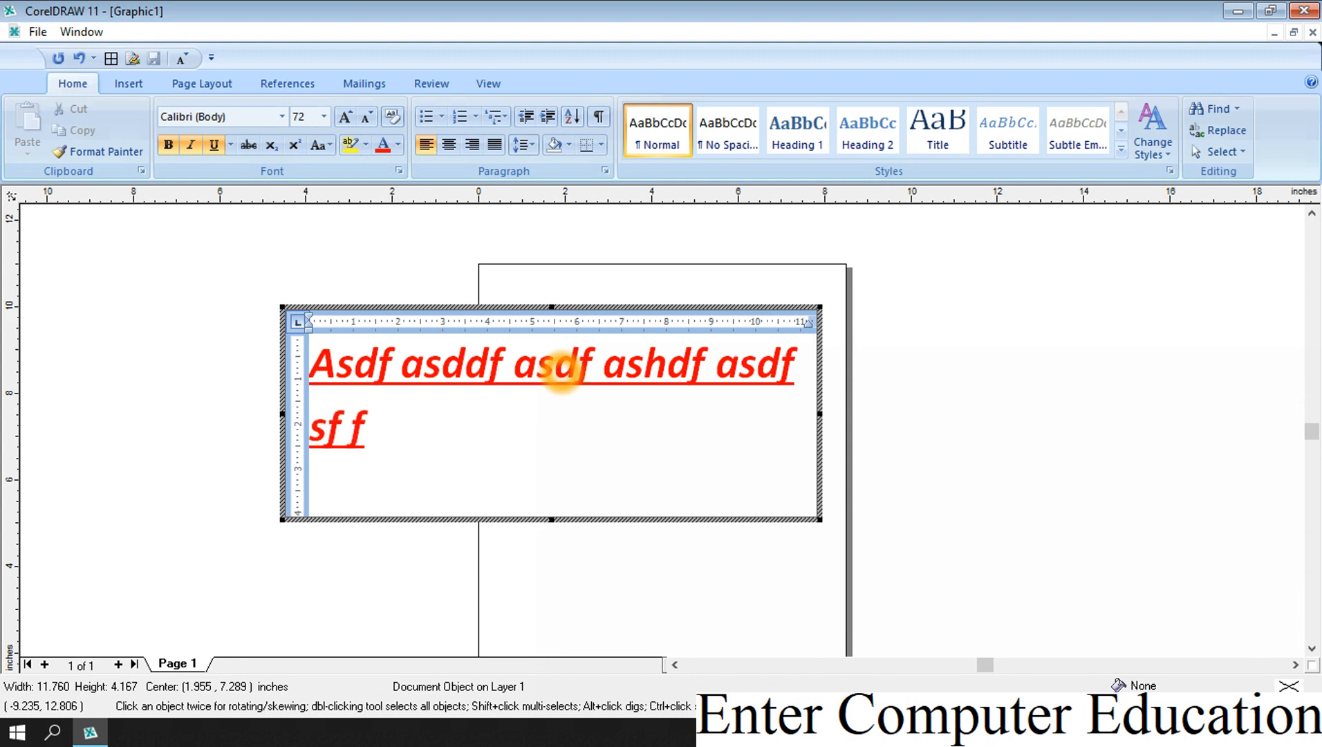
{"action": "left_click", "coordinate": [940, 461]}
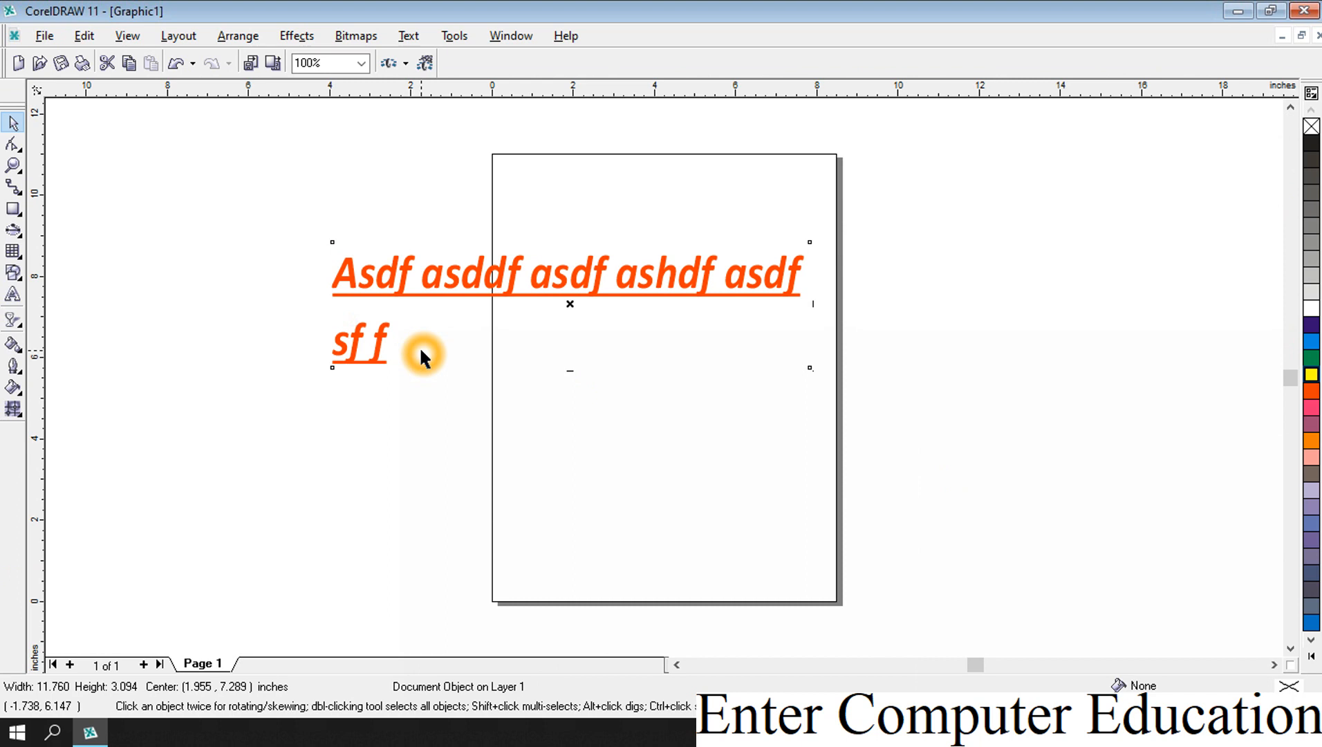
Bring up the Edit commands for the selected Word document object.
{"action": "left_click", "coordinate": [85, 35]}
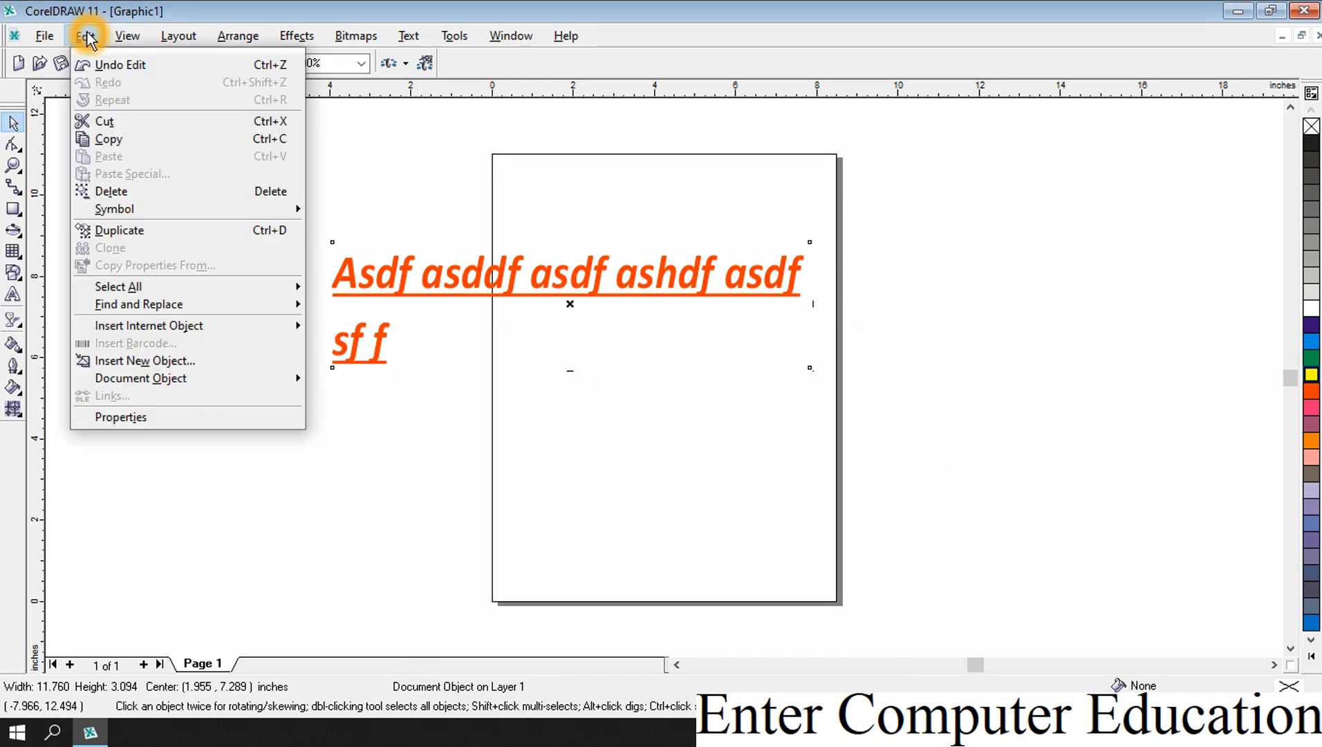